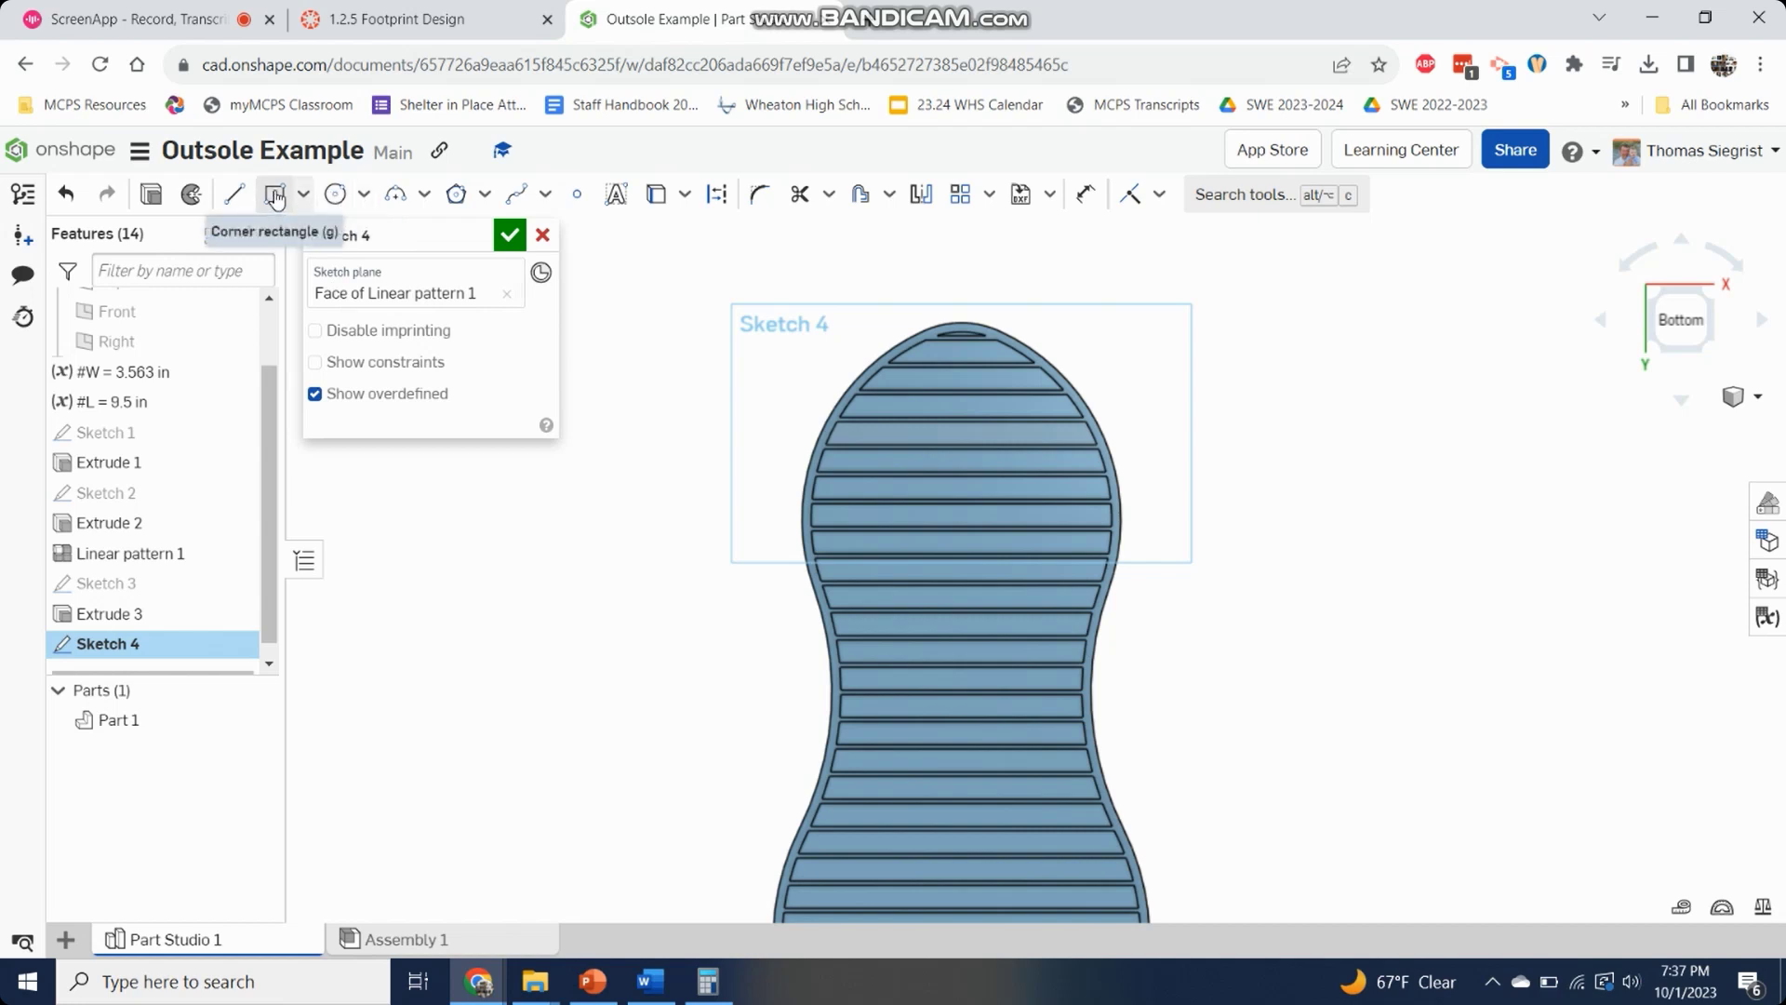
Step: Sketch a corner rectangle about 1.92 in wide across the forefoot treads of the outsole's bottom face
{"action": "left_click", "coordinate": [275, 193]}
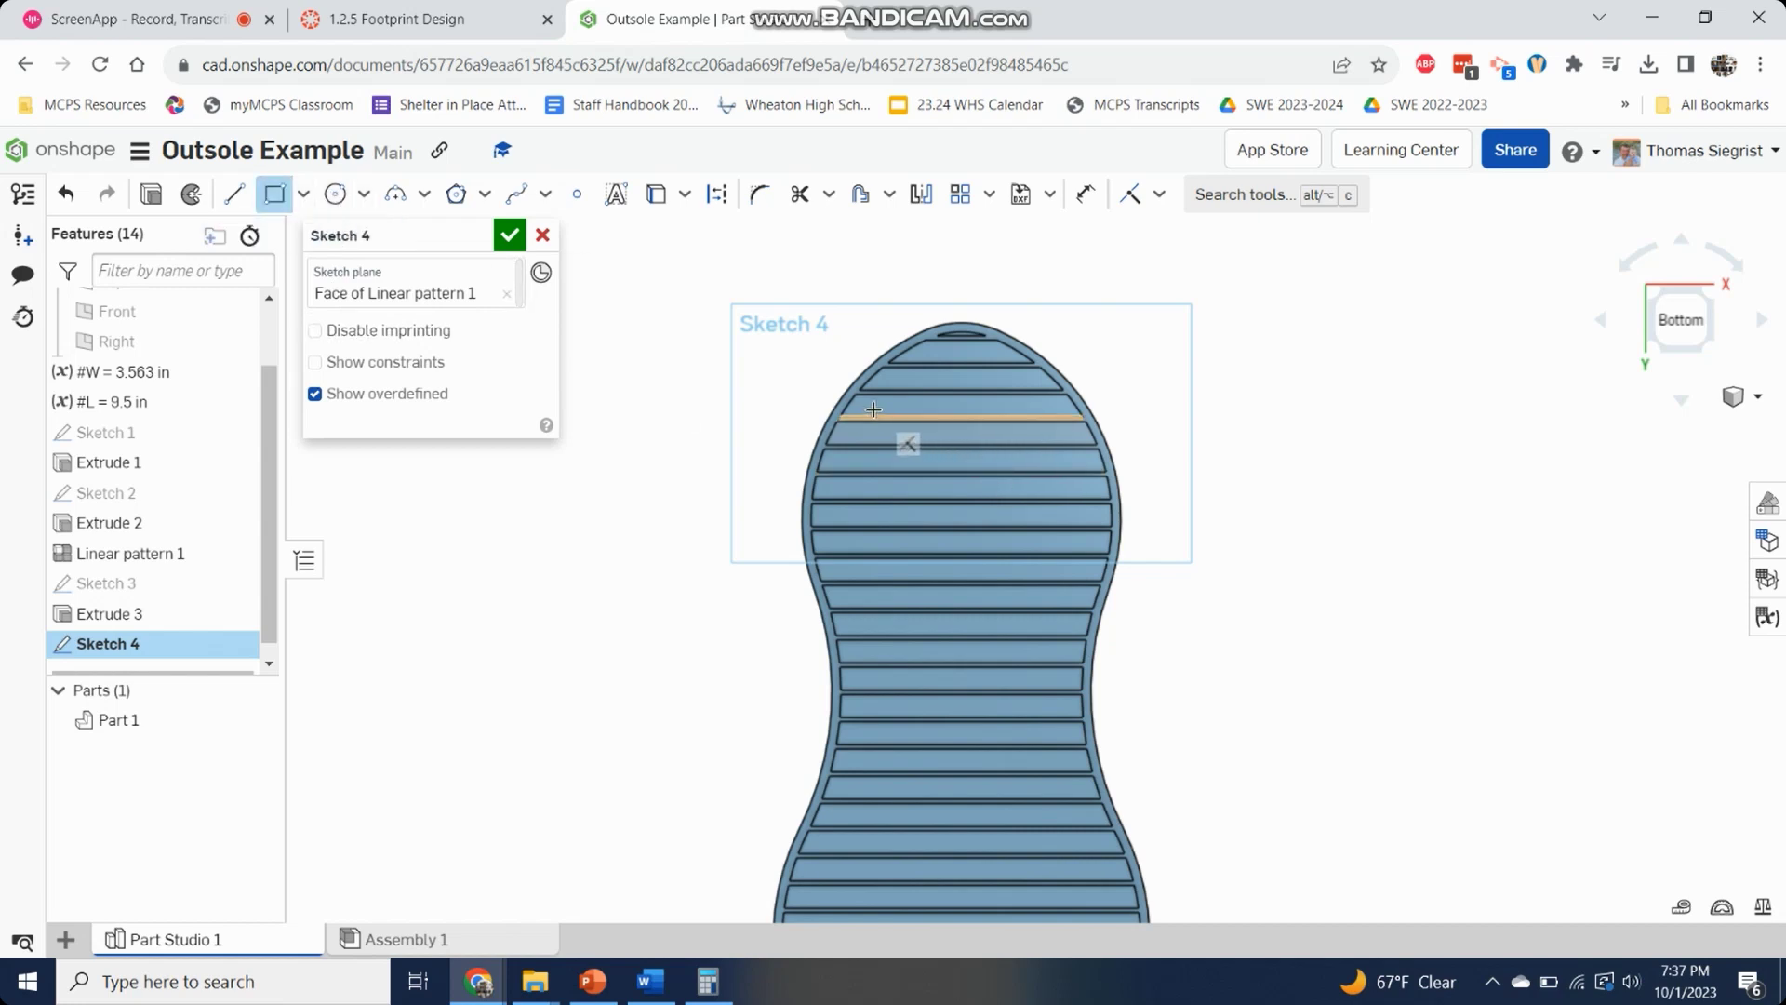
{"action": "scroll", "coordinate": [911, 416], "scroll_direction": "up", "scroll_amount": 3}
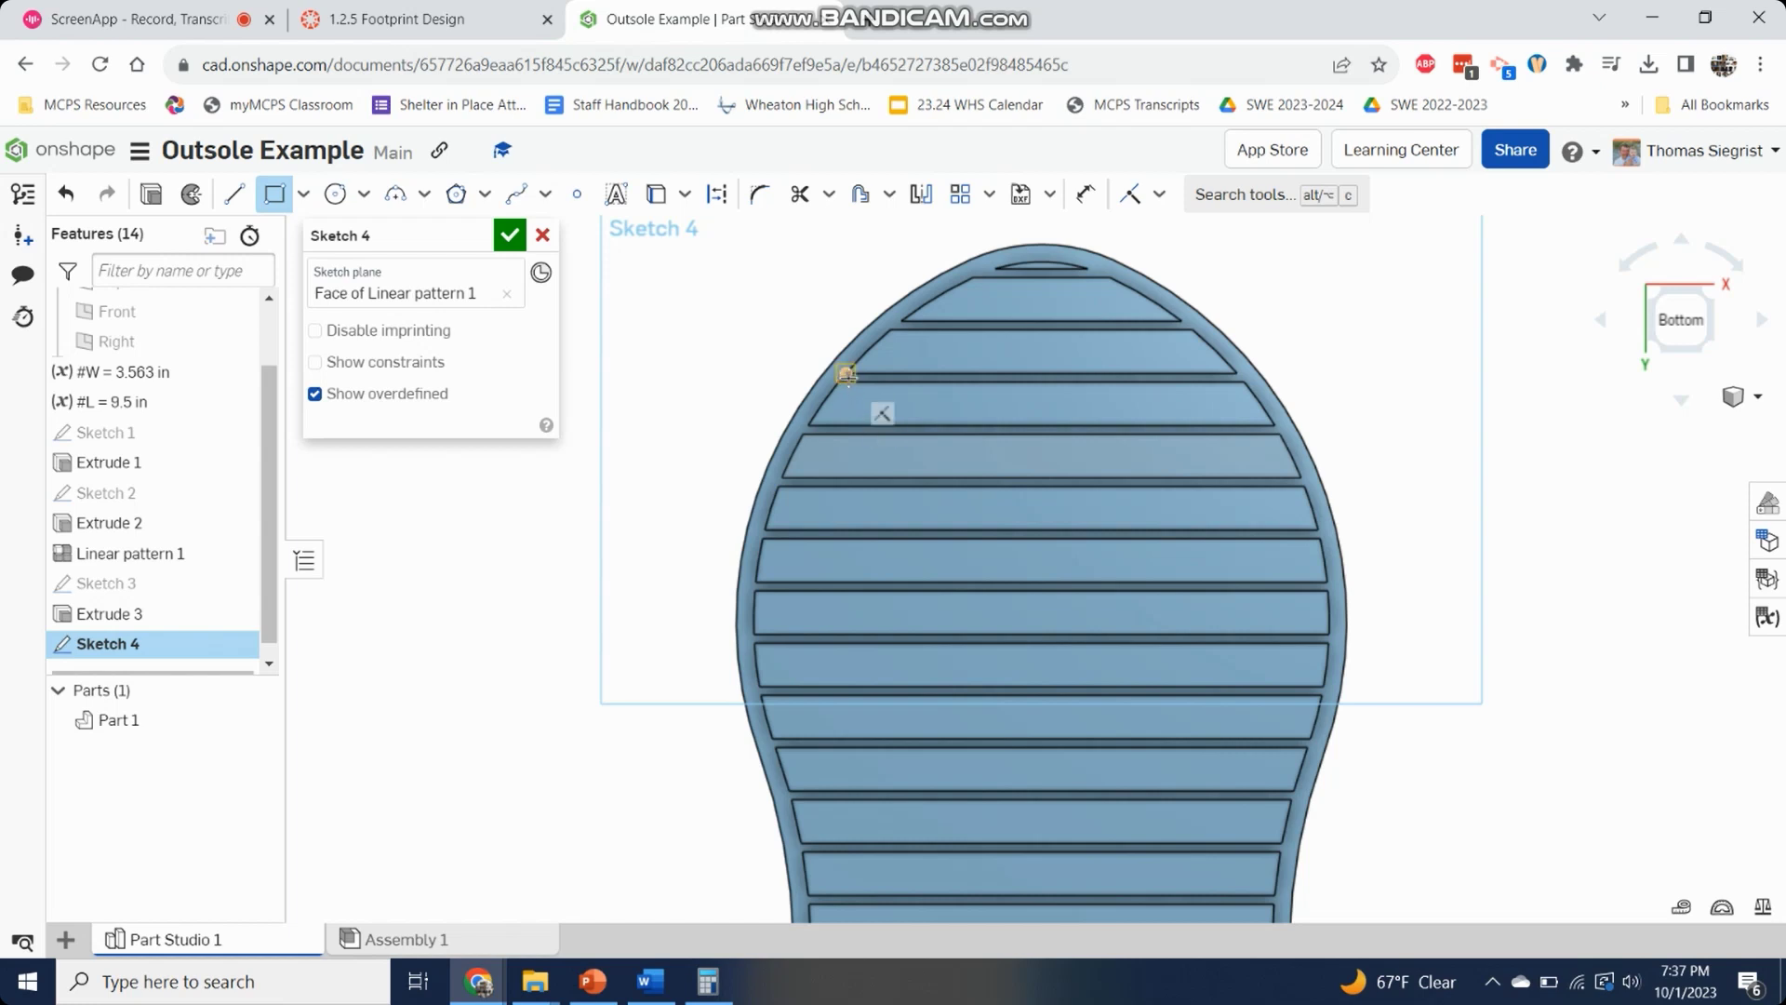
{"action": "left_click", "coordinate": [869, 448]}
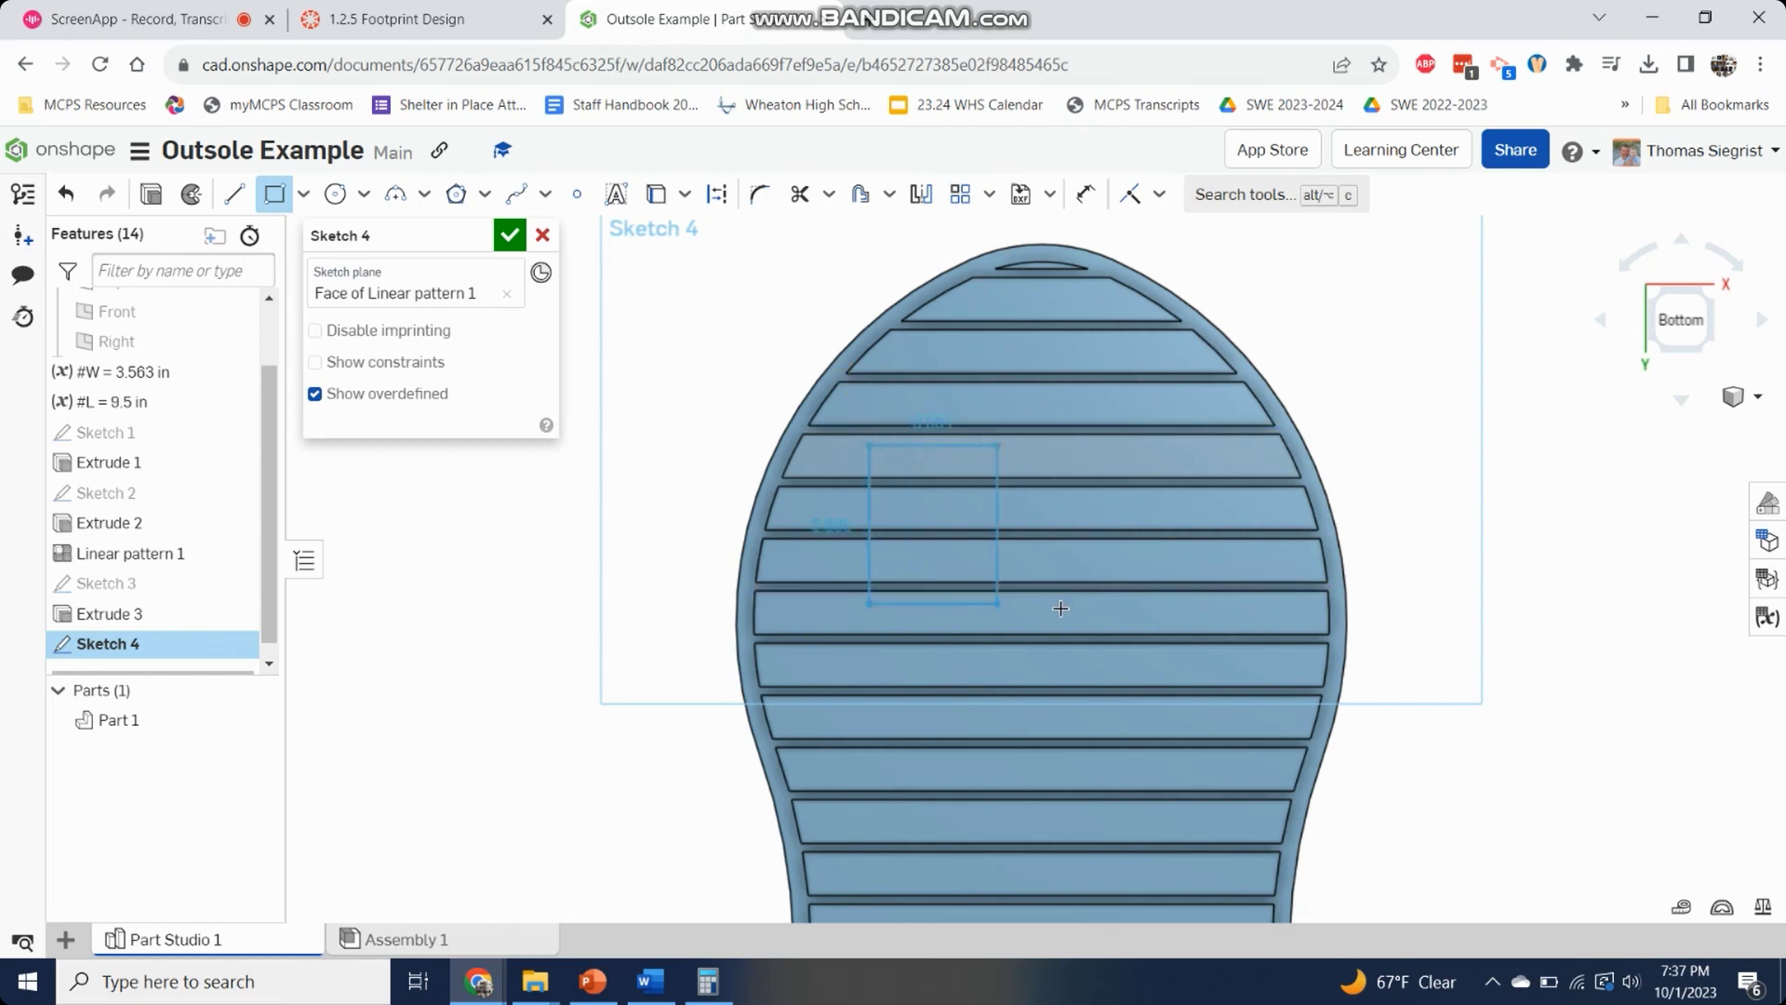
{"action": "left_click", "coordinate": [1203, 615]}
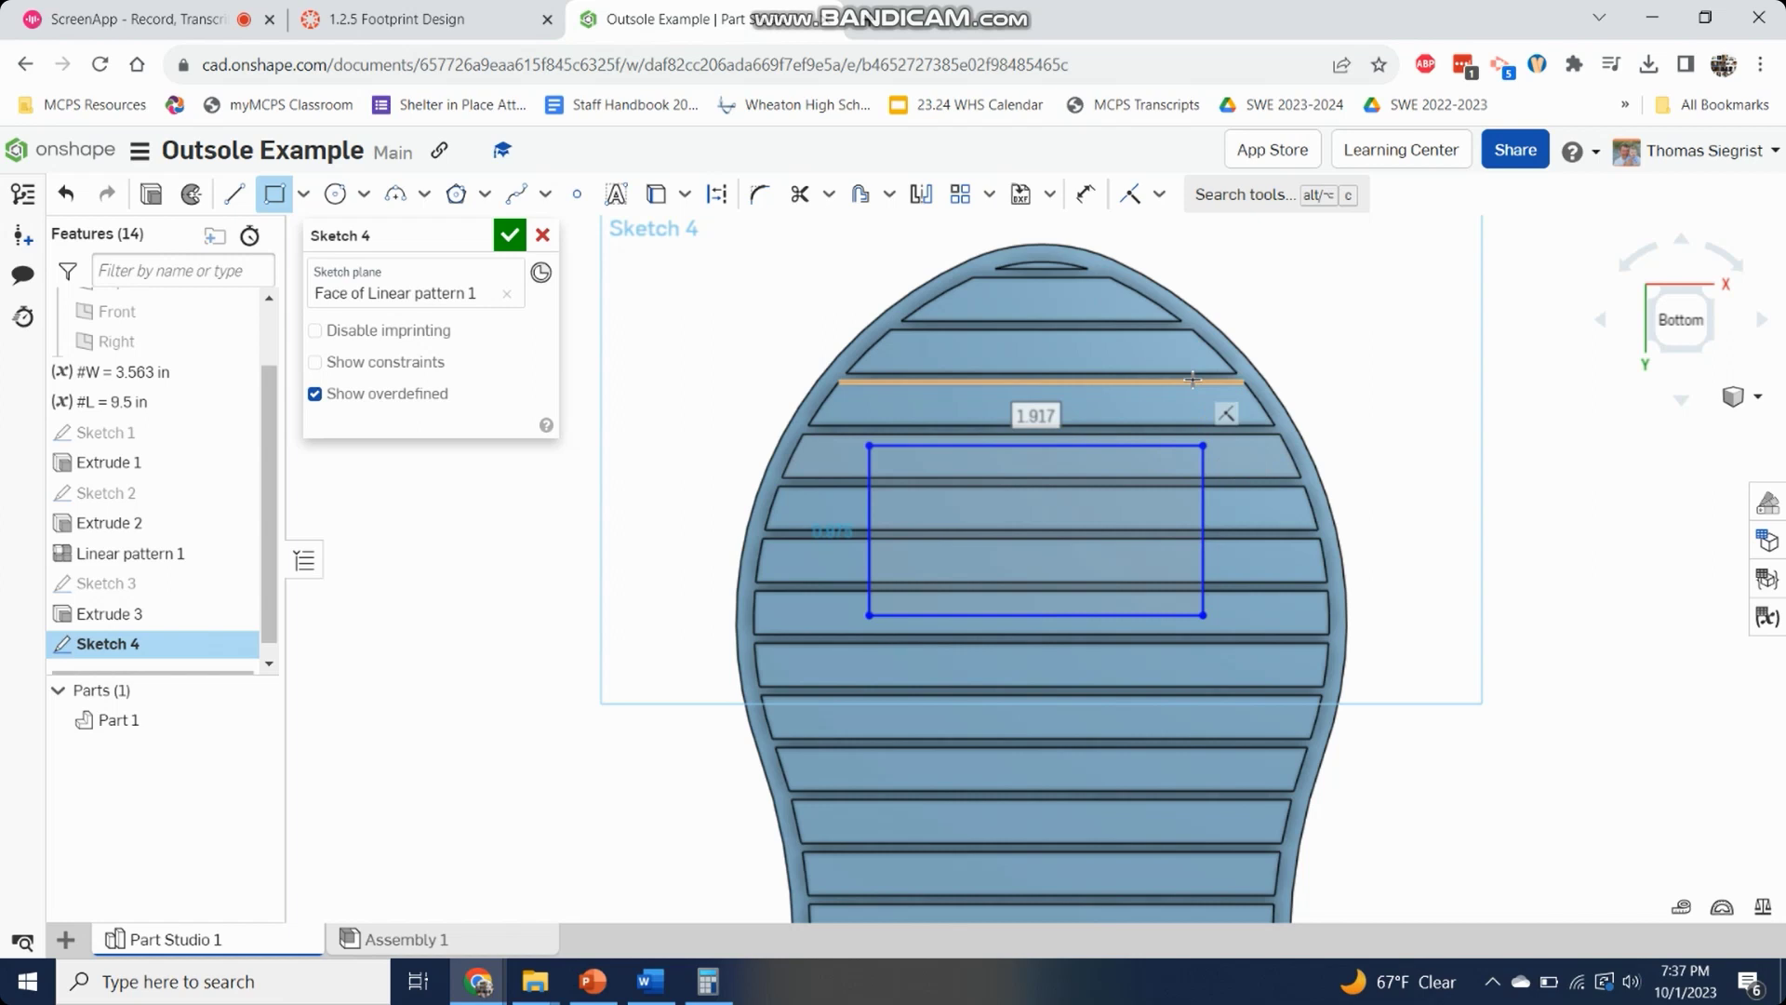
Step: Dimension the rectangle's top edge and set its width to #W-2 in
{"action": "left_click", "coordinate": [1086, 194]}
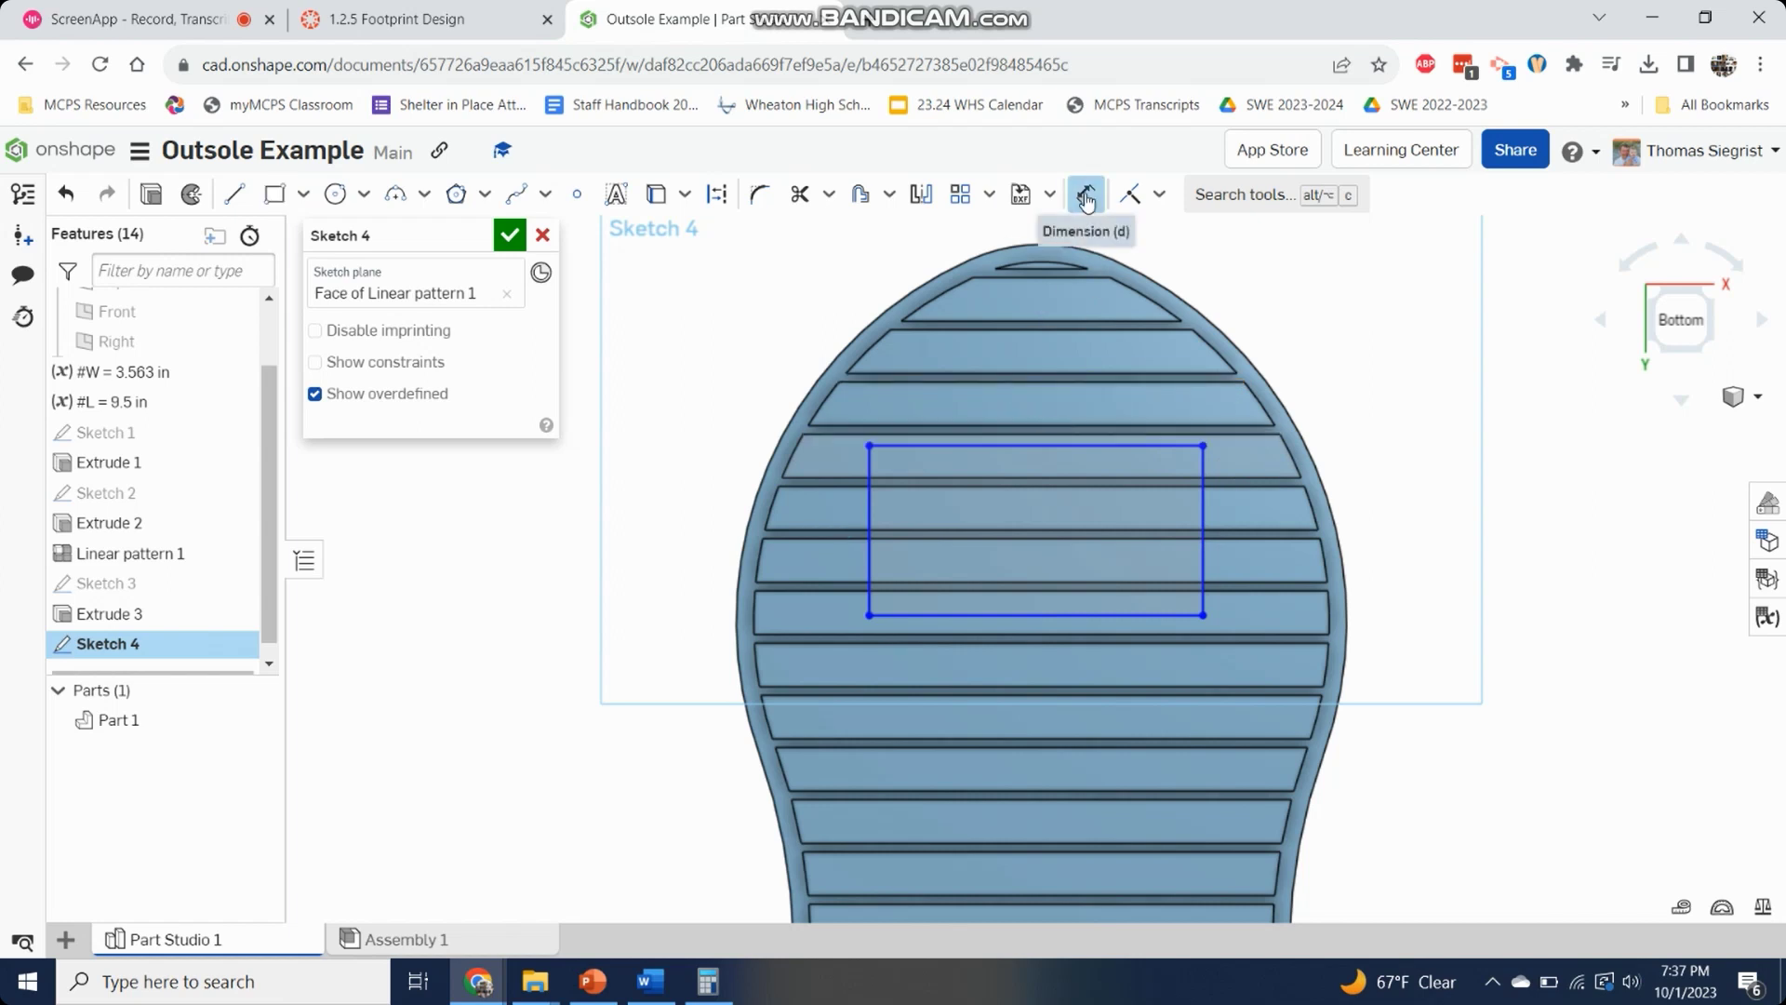
{"action": "left_click", "coordinate": [1095, 446]}
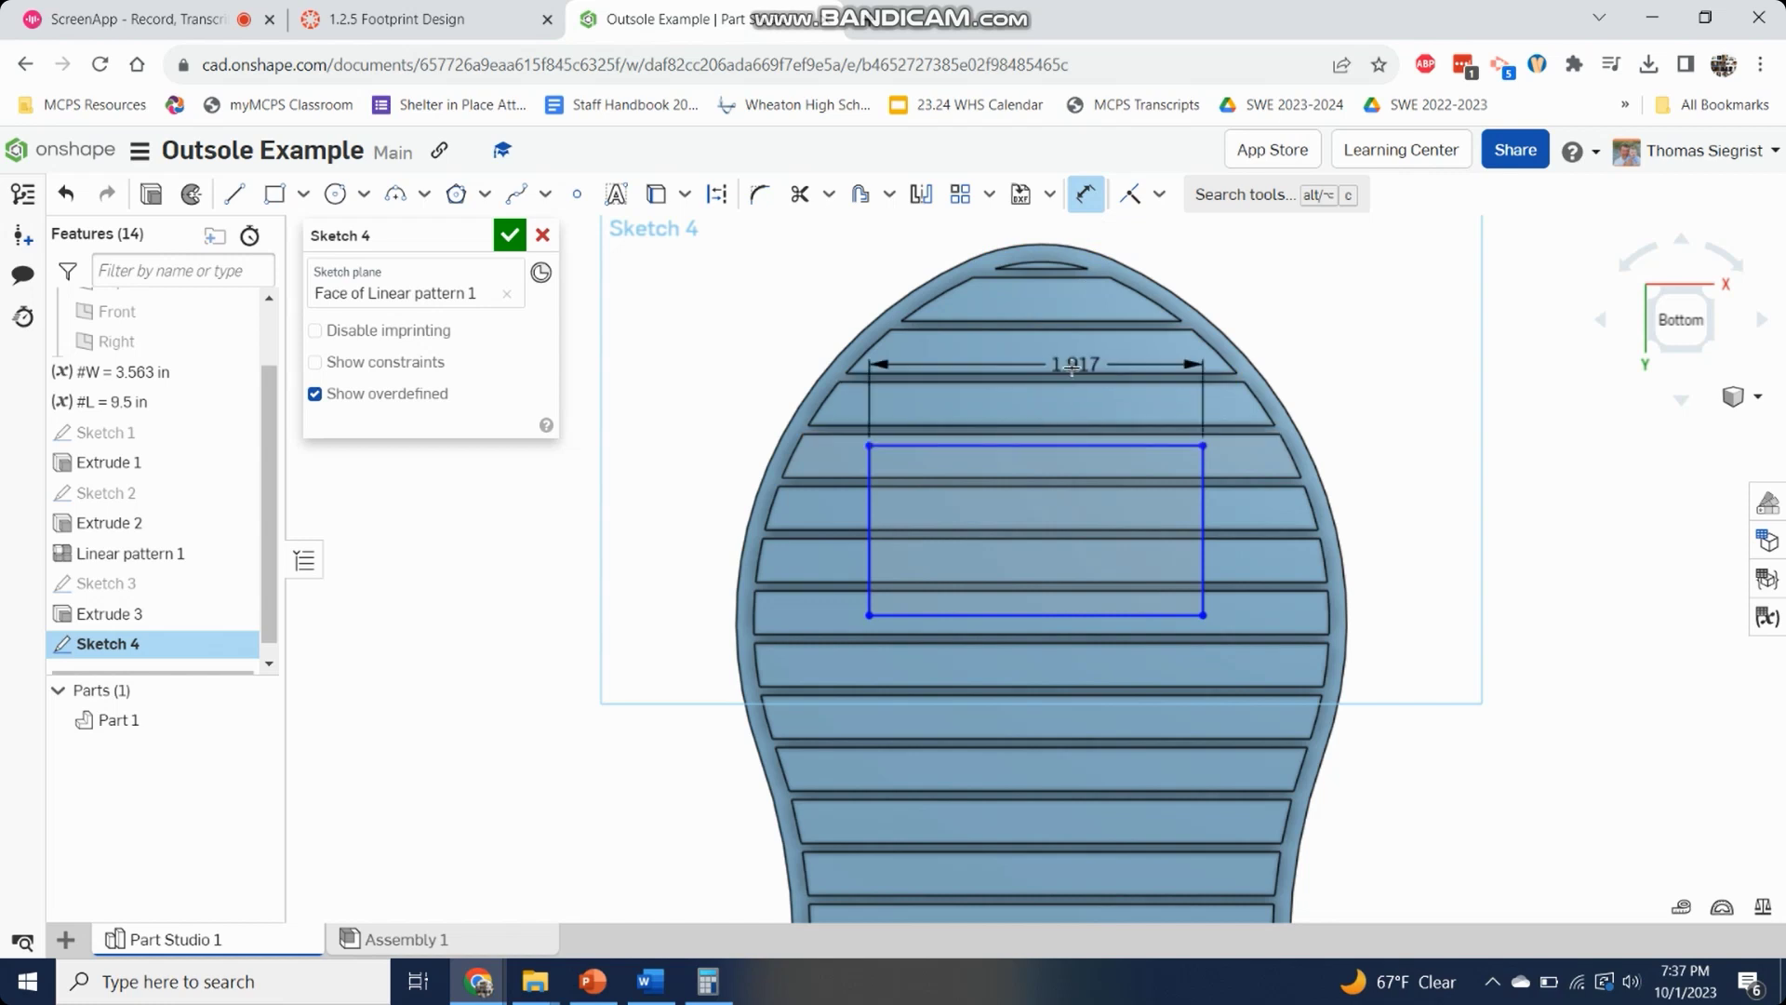
{"action": "left_click", "coordinate": [1107, 354]}
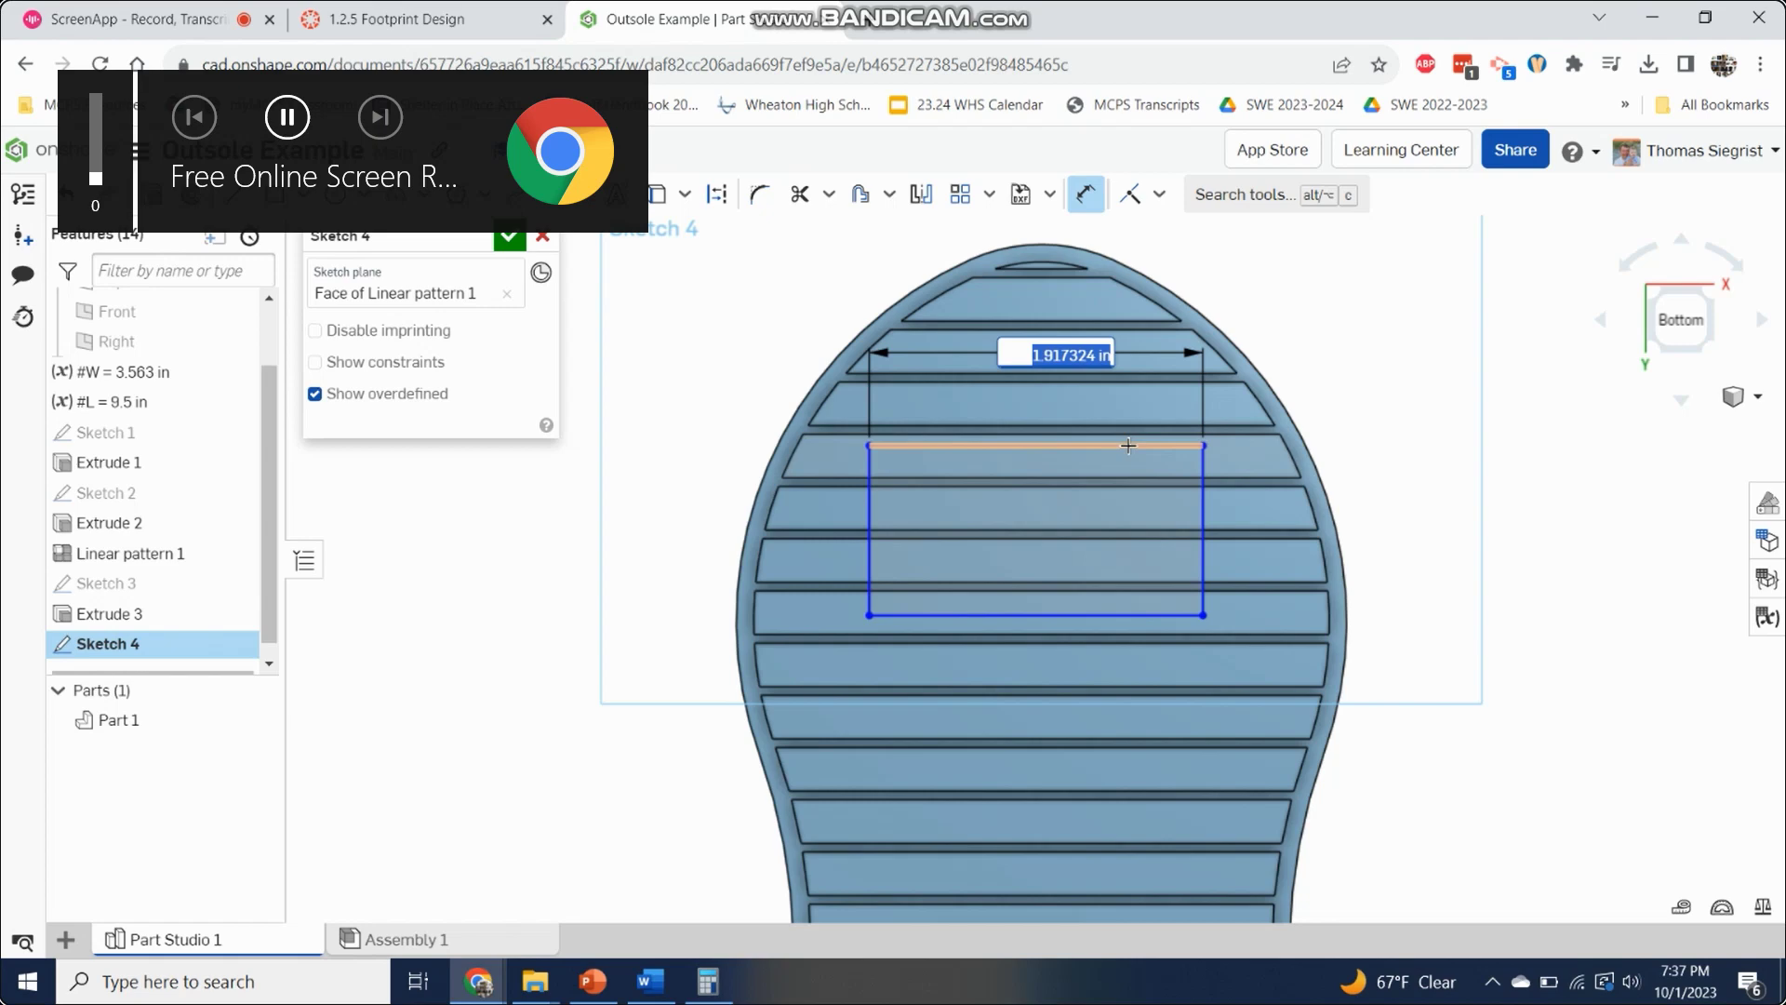
{"action": "type", "text": "#W"}
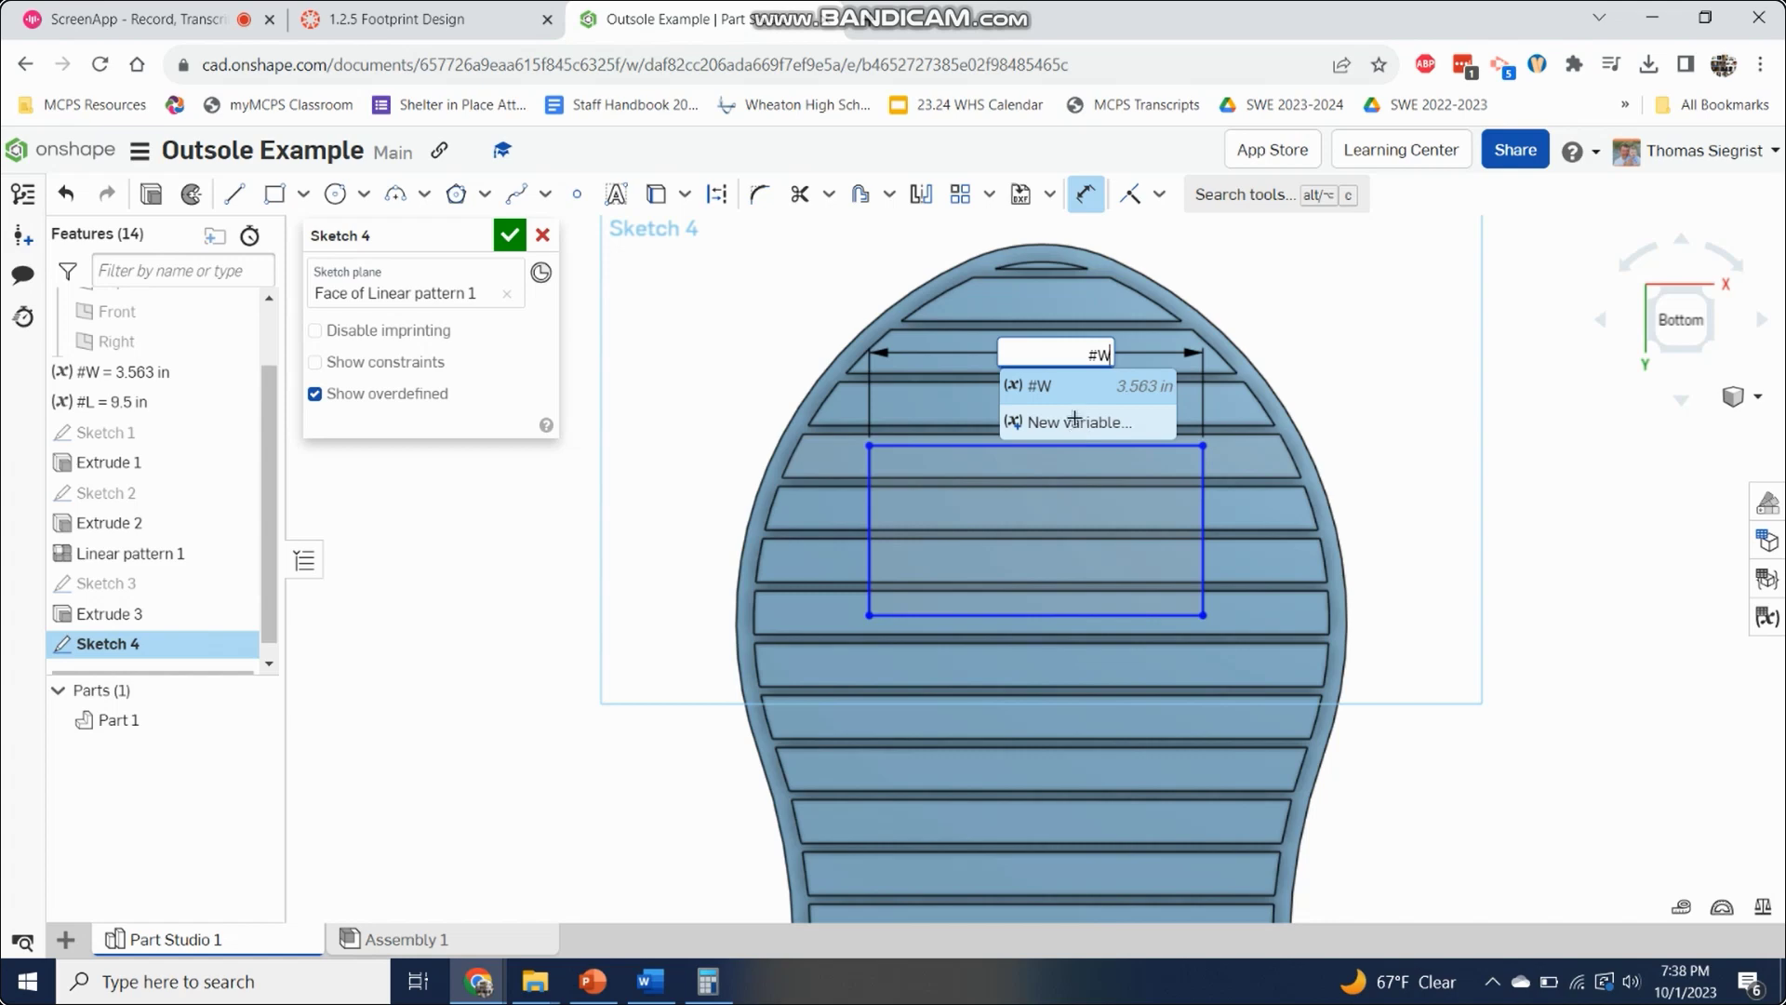
{"action": "type", "text": "-2 in"}
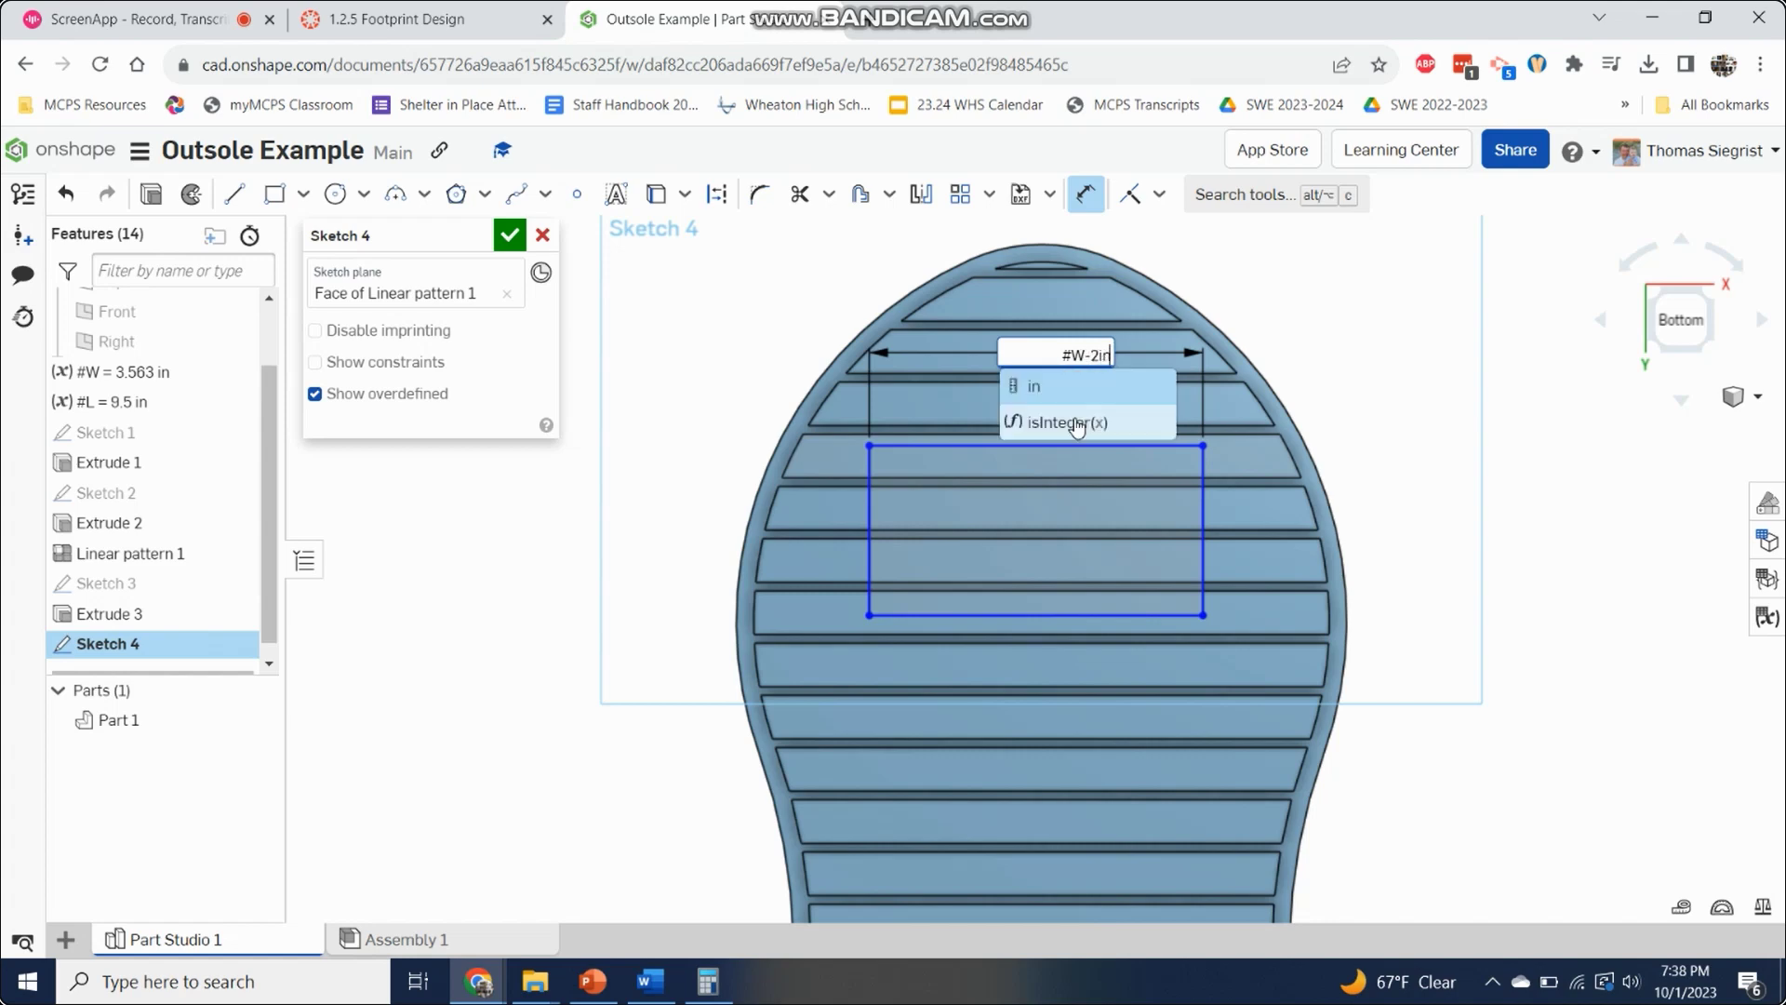
{"action": "key", "text": "Return"}
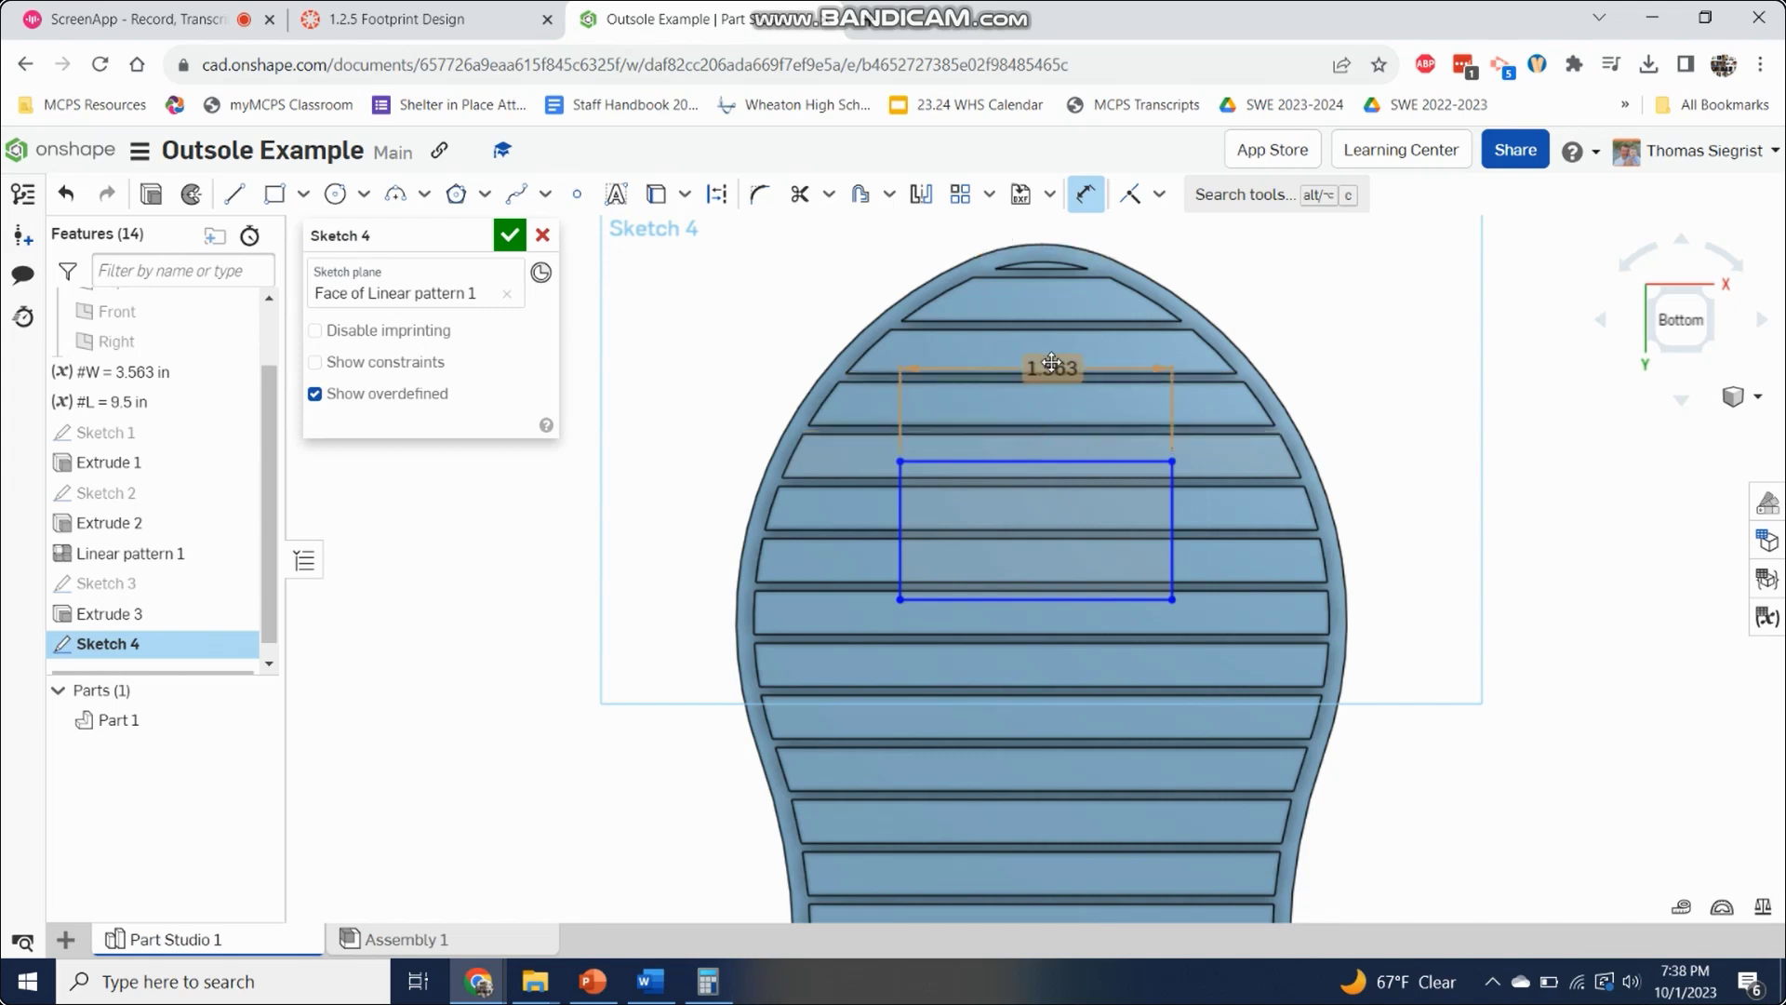
{"action": "key", "text": "Escape"}
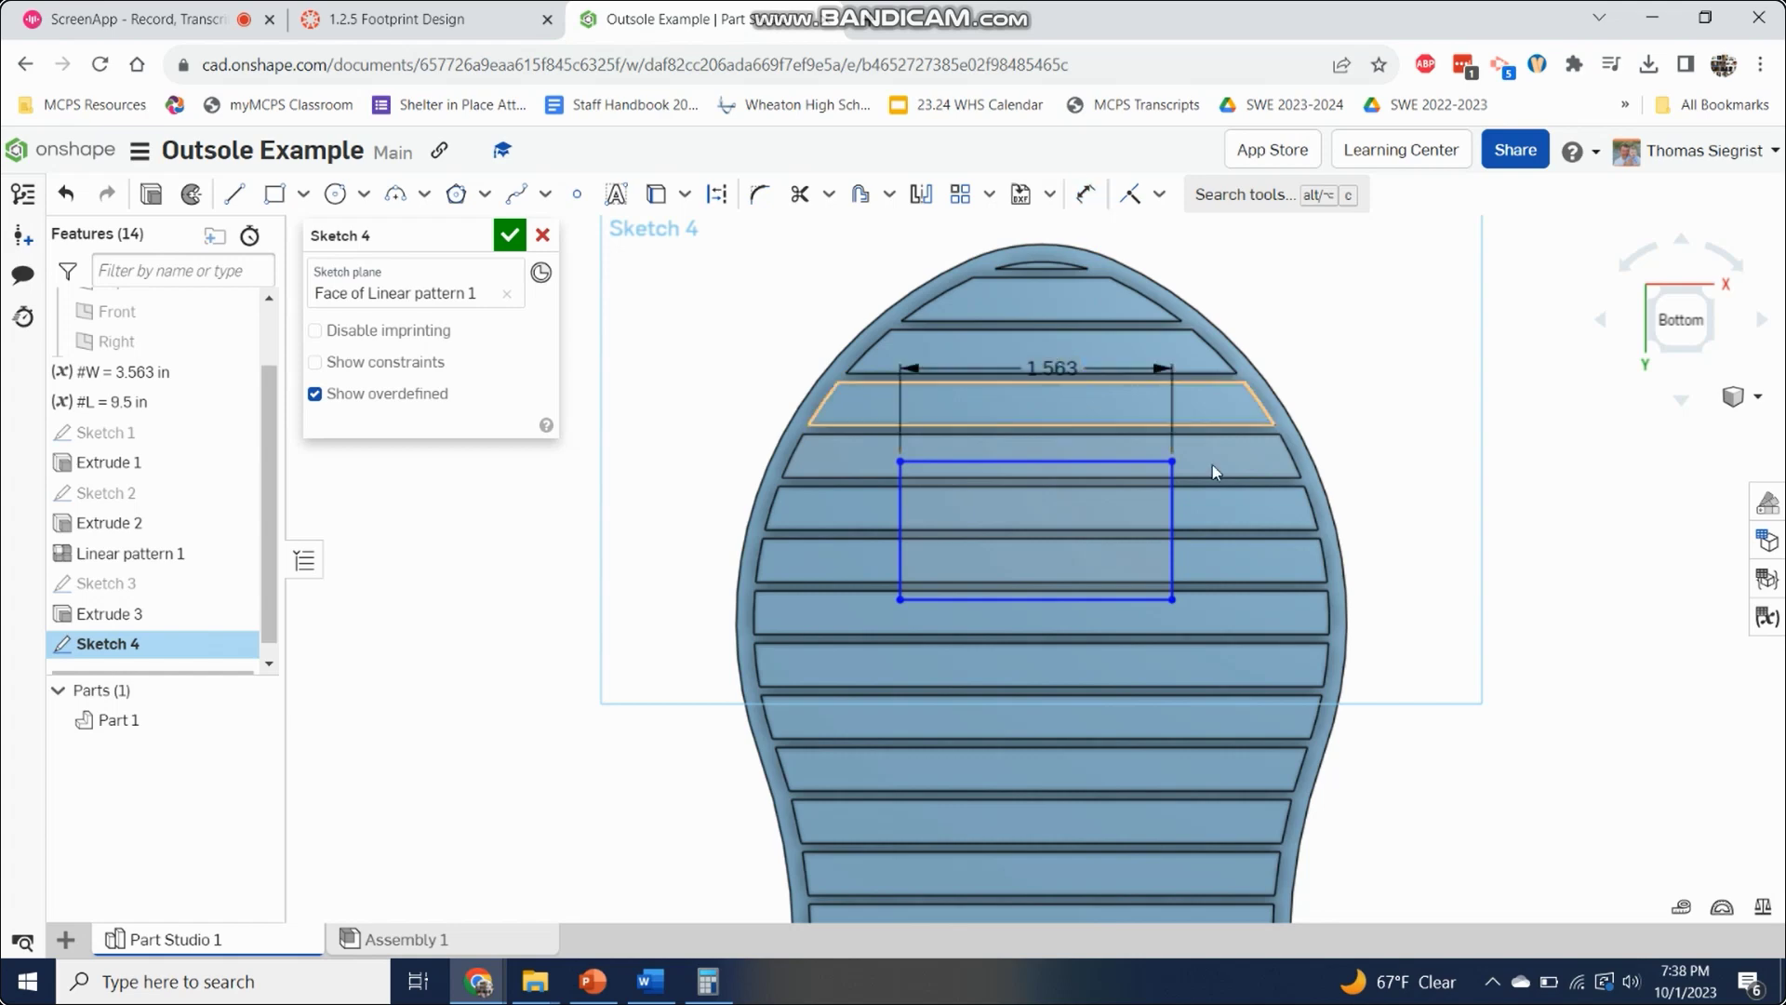
Step: Dimension the rectangle's right side and set its height to #L/8
{"action": "left_click", "coordinate": [1174, 505]}
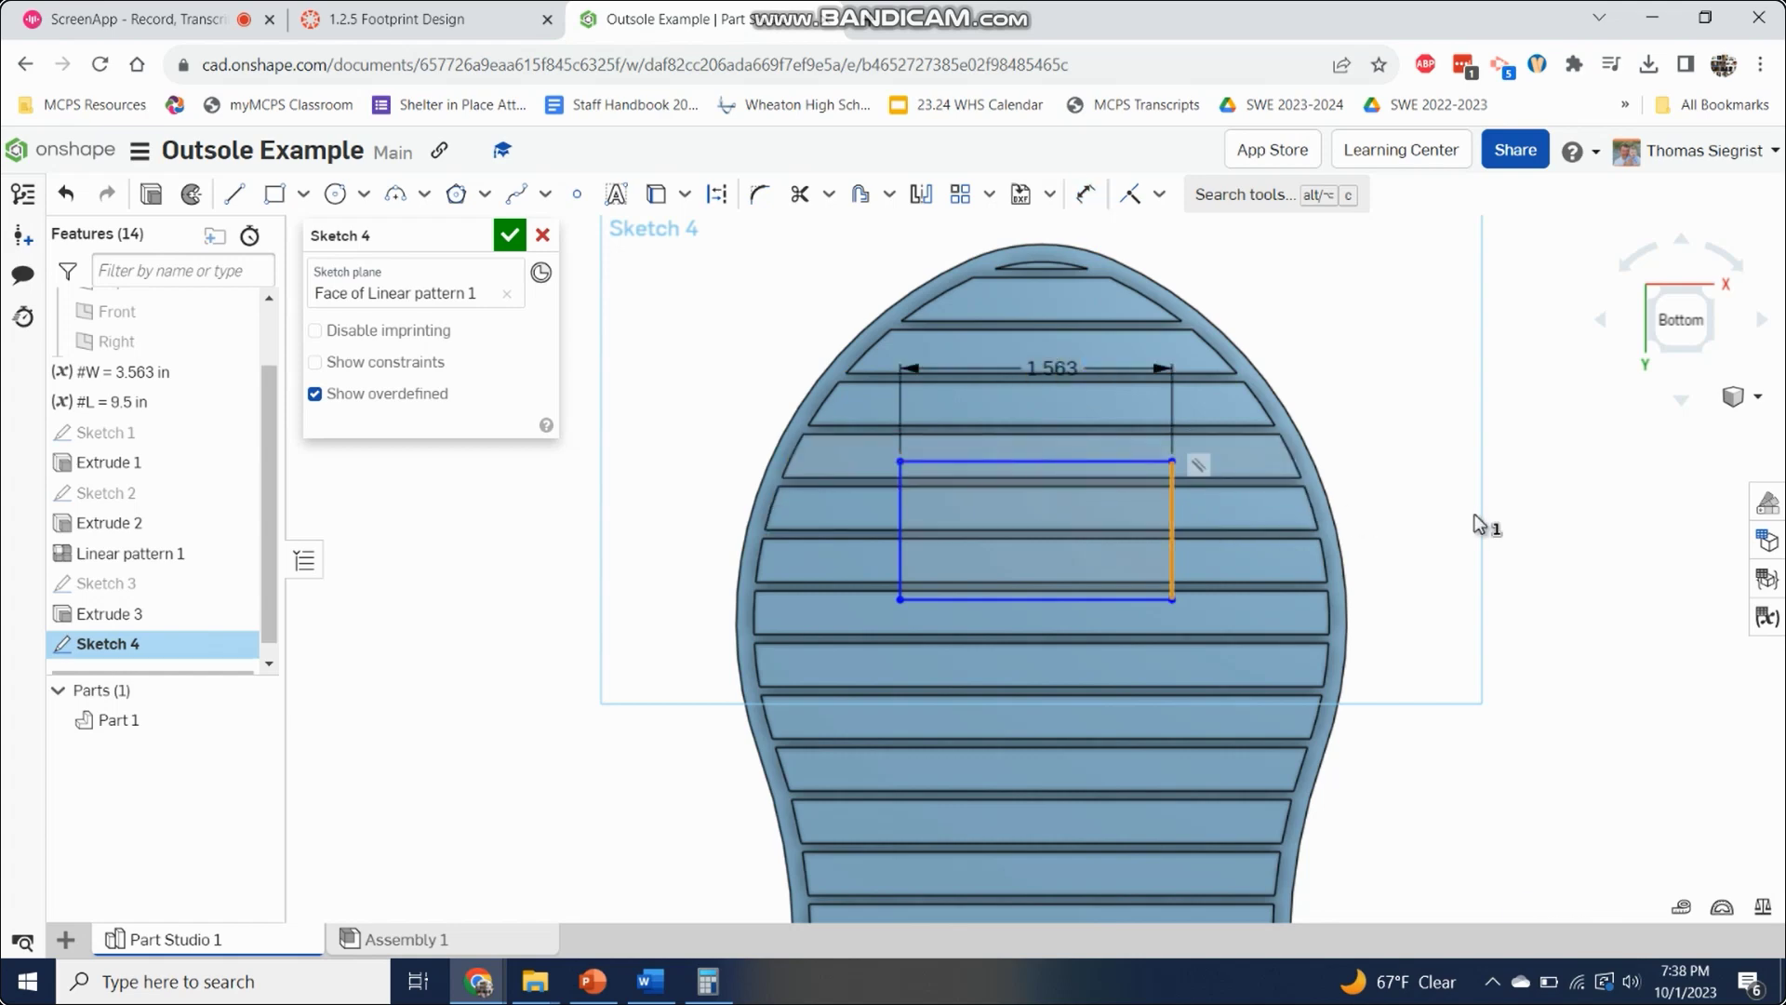
{"action": "left_click", "coordinate": [1086, 193]}
{"action": "left_click", "coordinate": [1178, 503]}
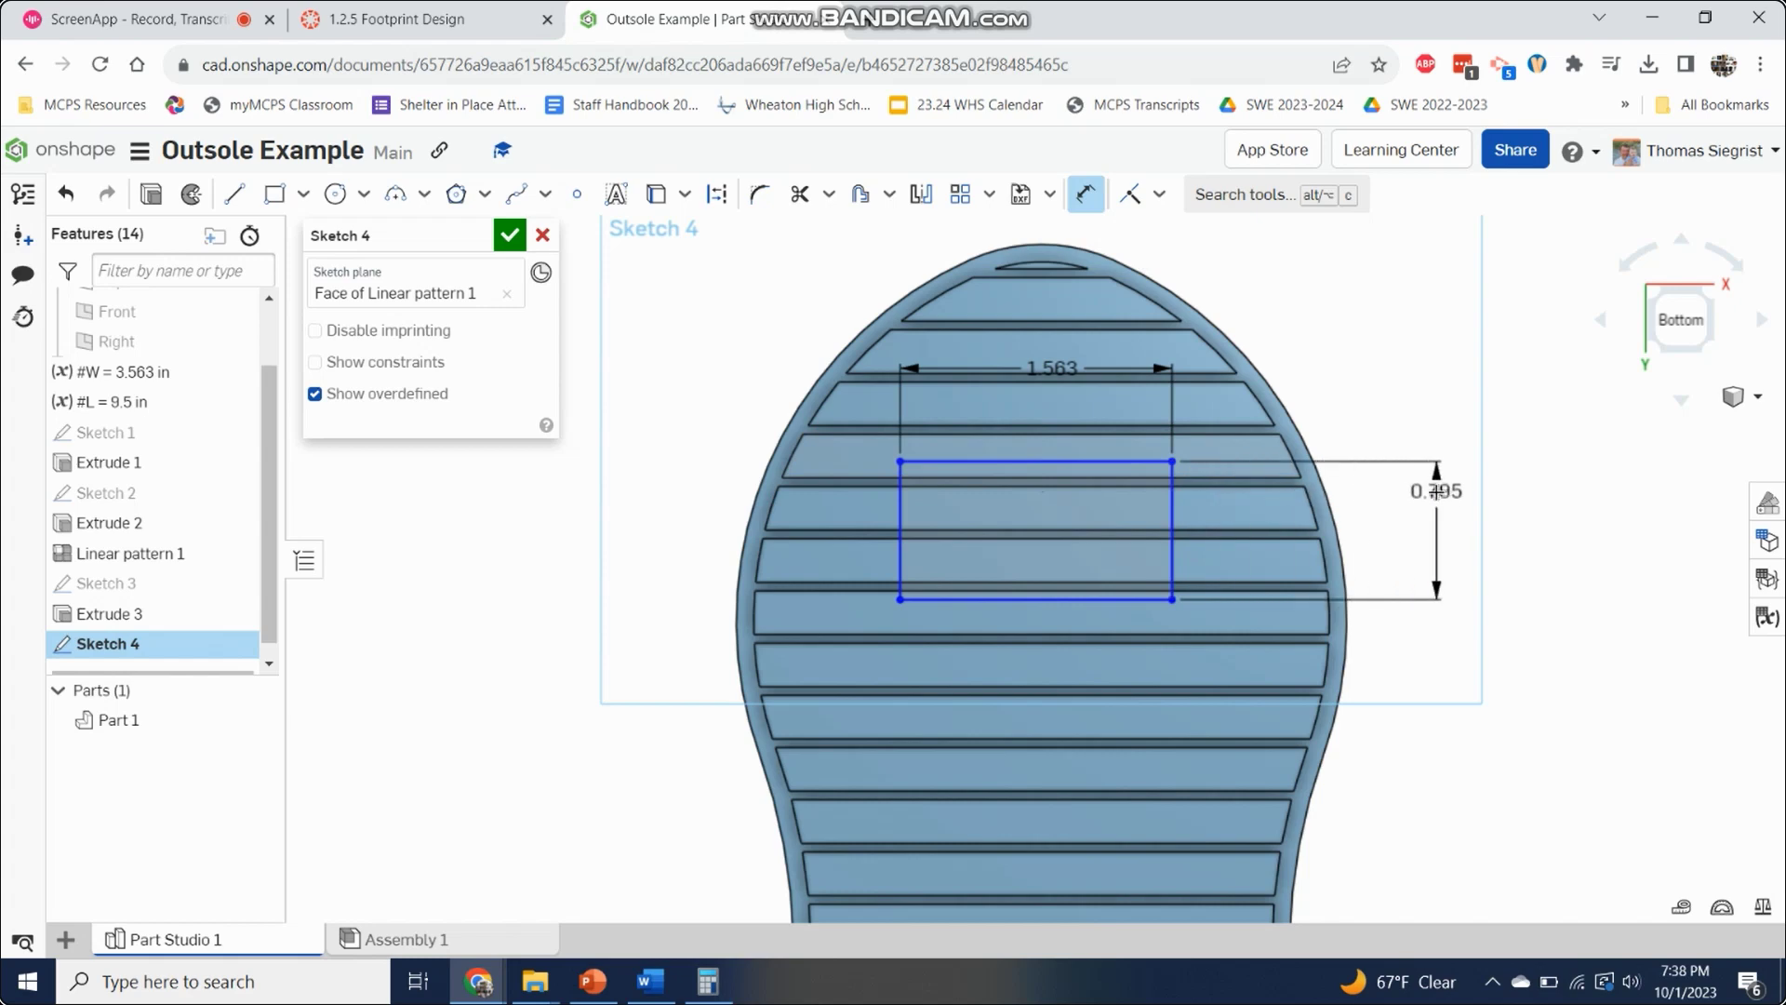
{"action": "left_click", "coordinate": [1470, 578]}
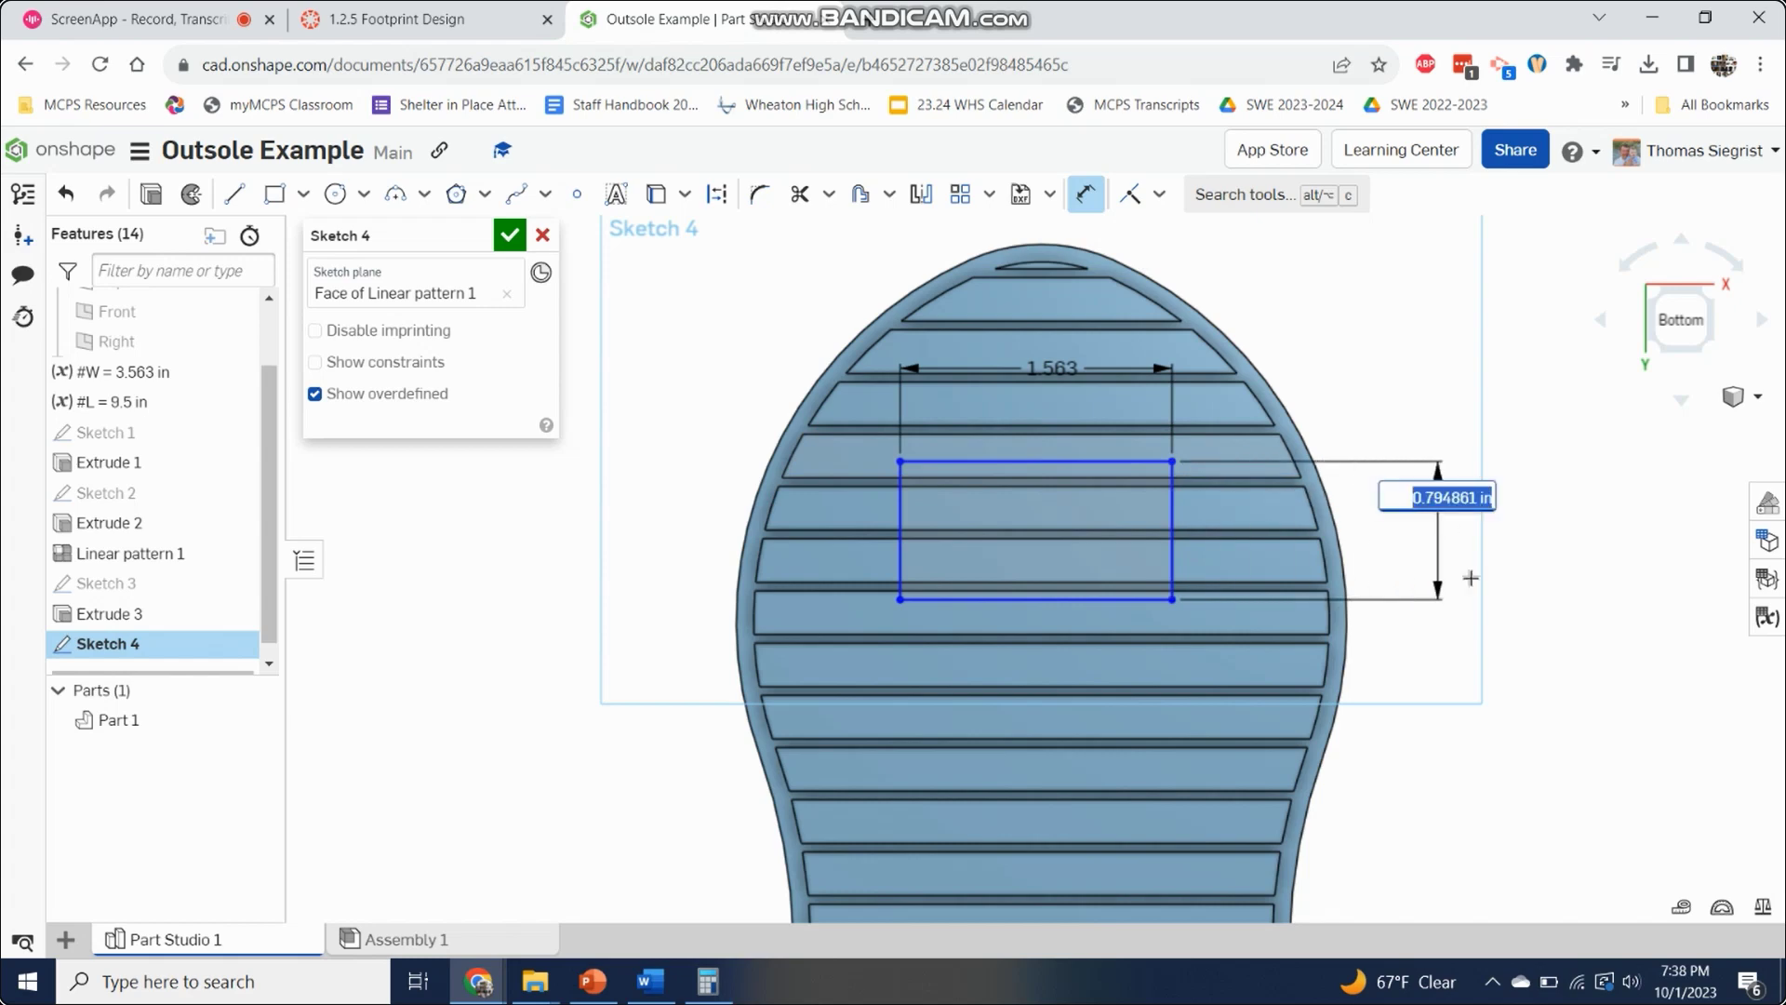
{"action": "type", "text": "#L"}
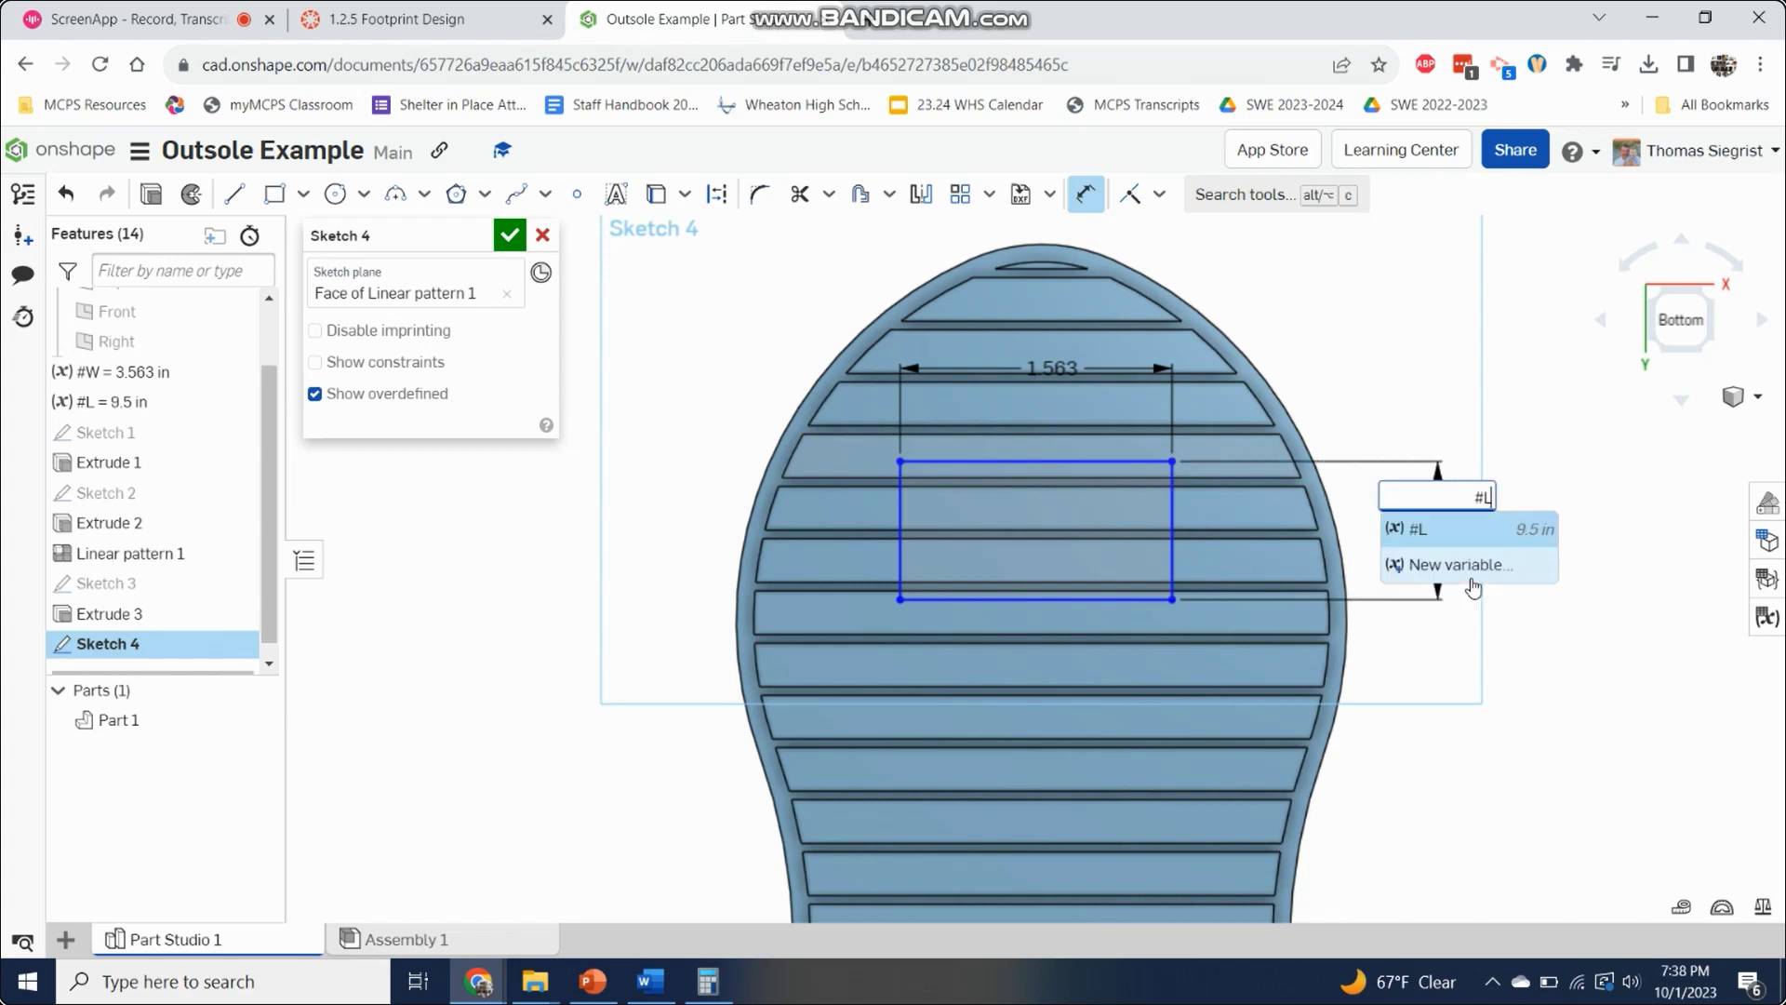
{"action": "type", "text": "/"}
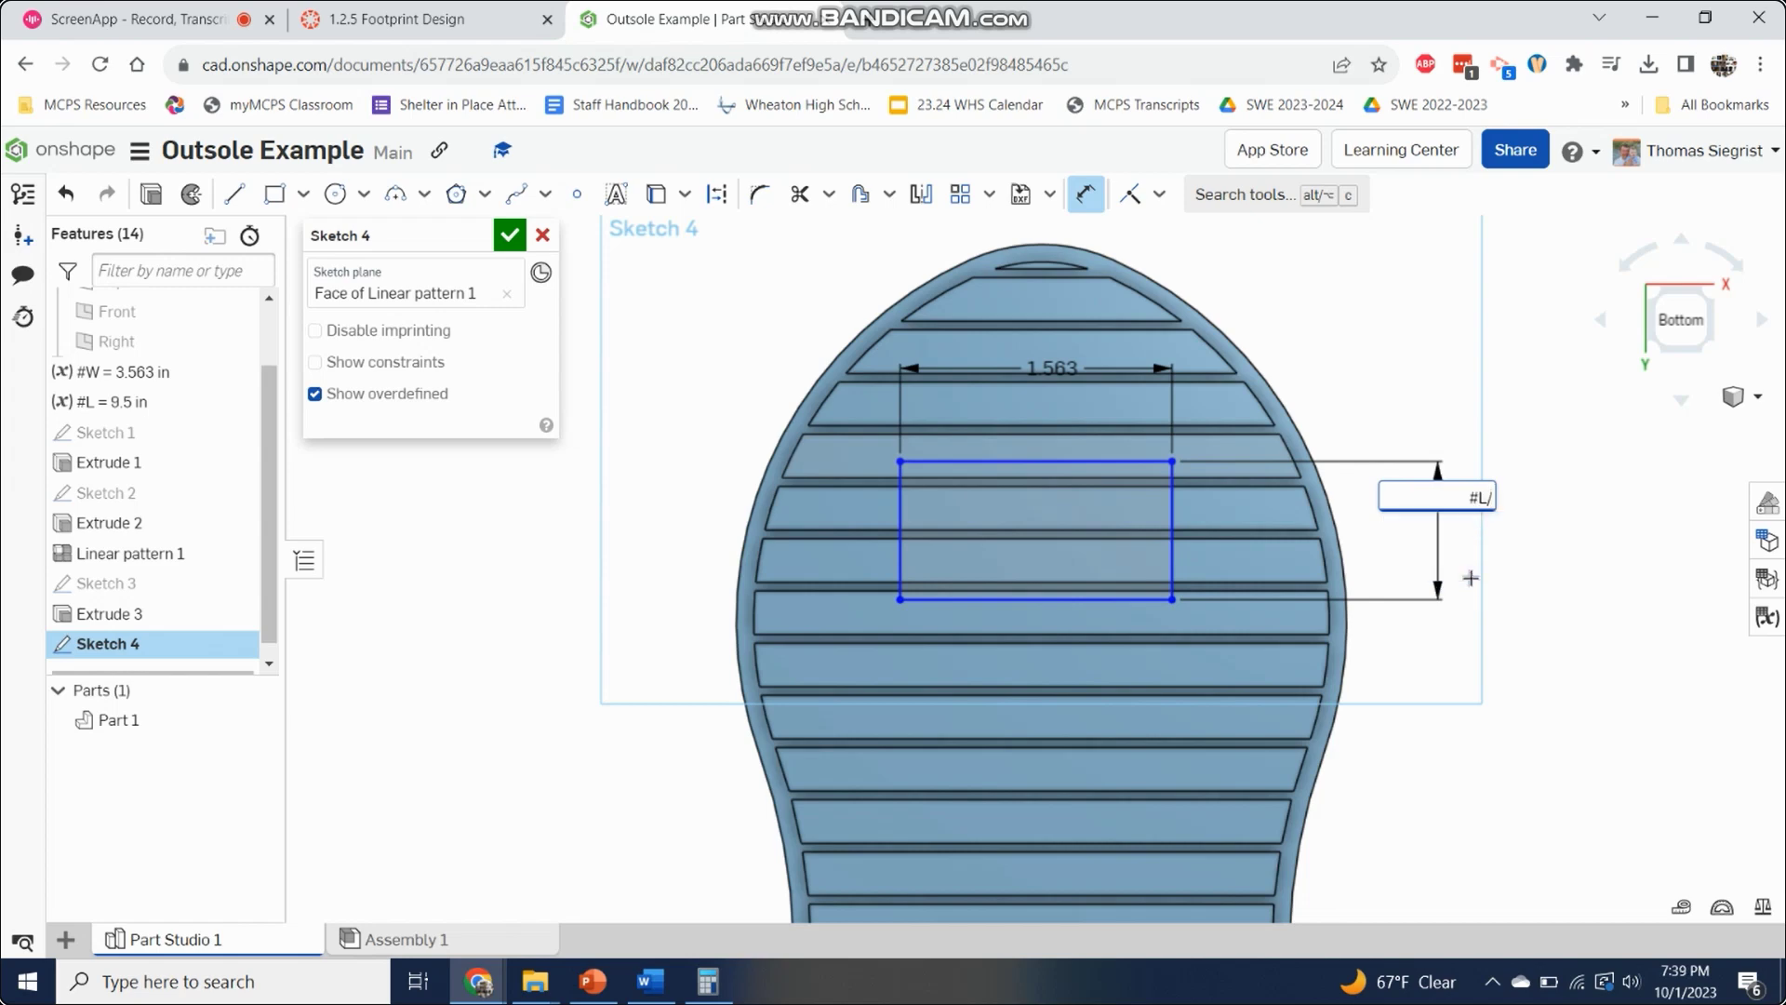
{"action": "type", "text": "8"}
{"action": "key", "text": "Return"}
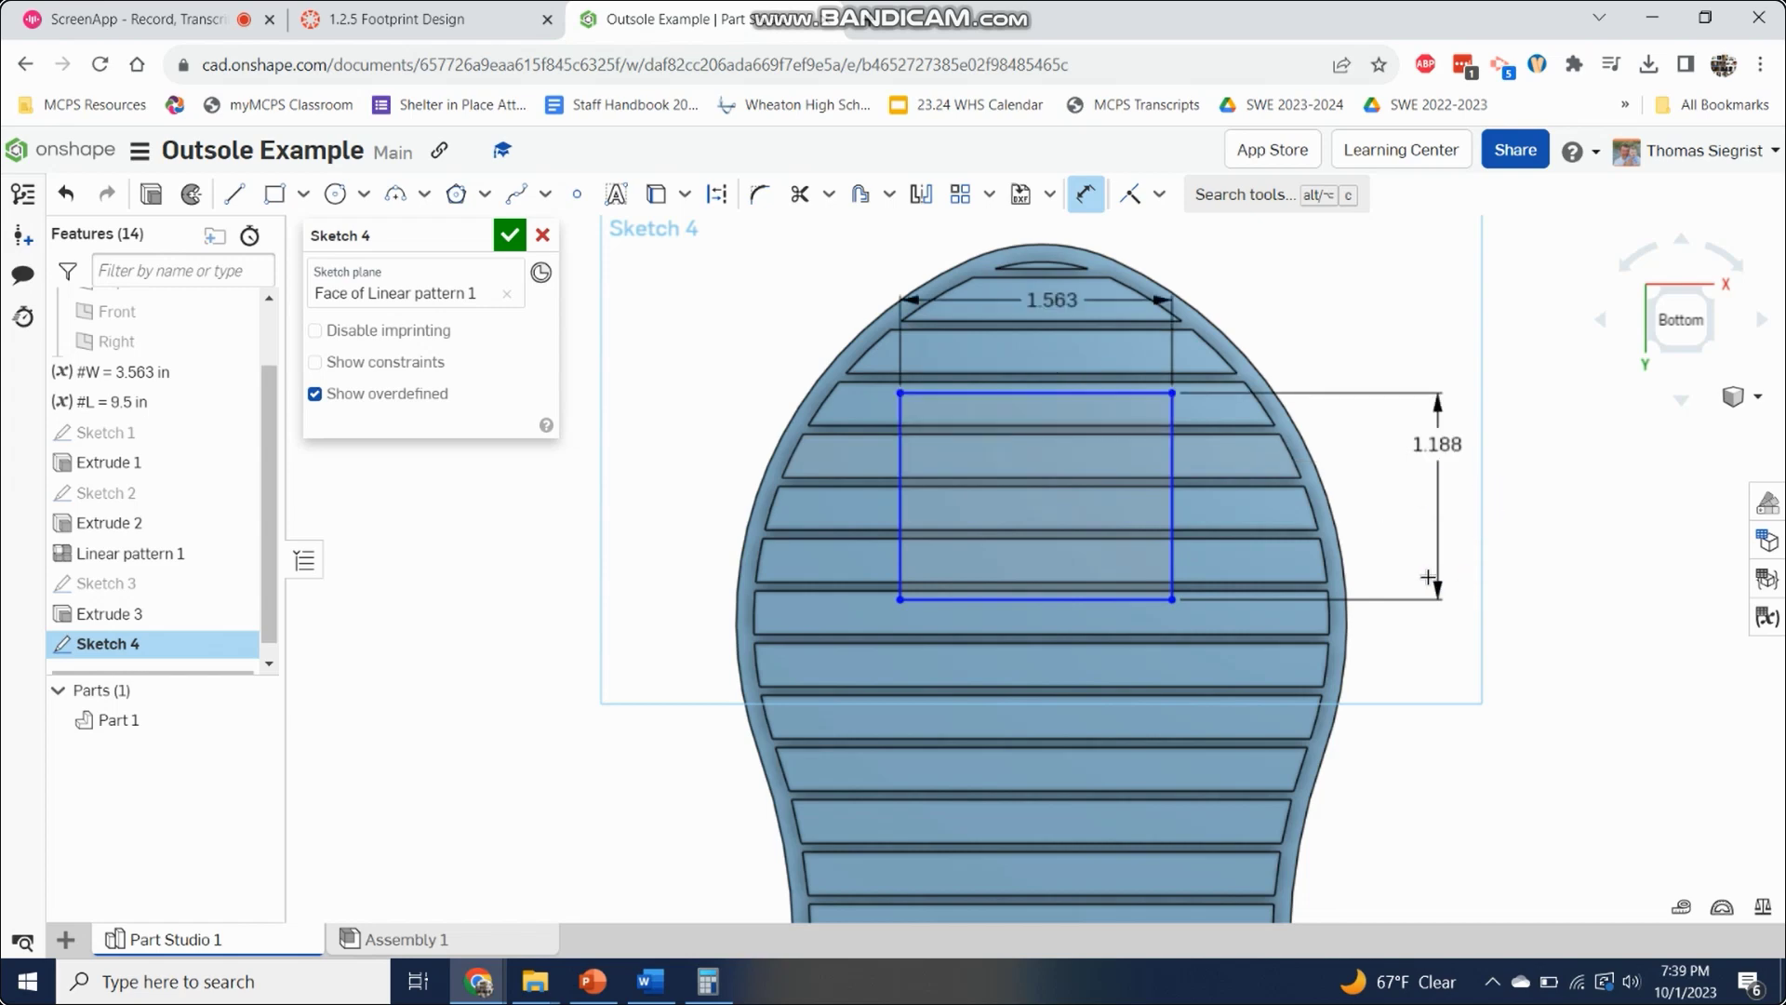
Step: Change the rectangle's height expression to #L/10
{"action": "double_click", "coordinate": [1441, 443]}
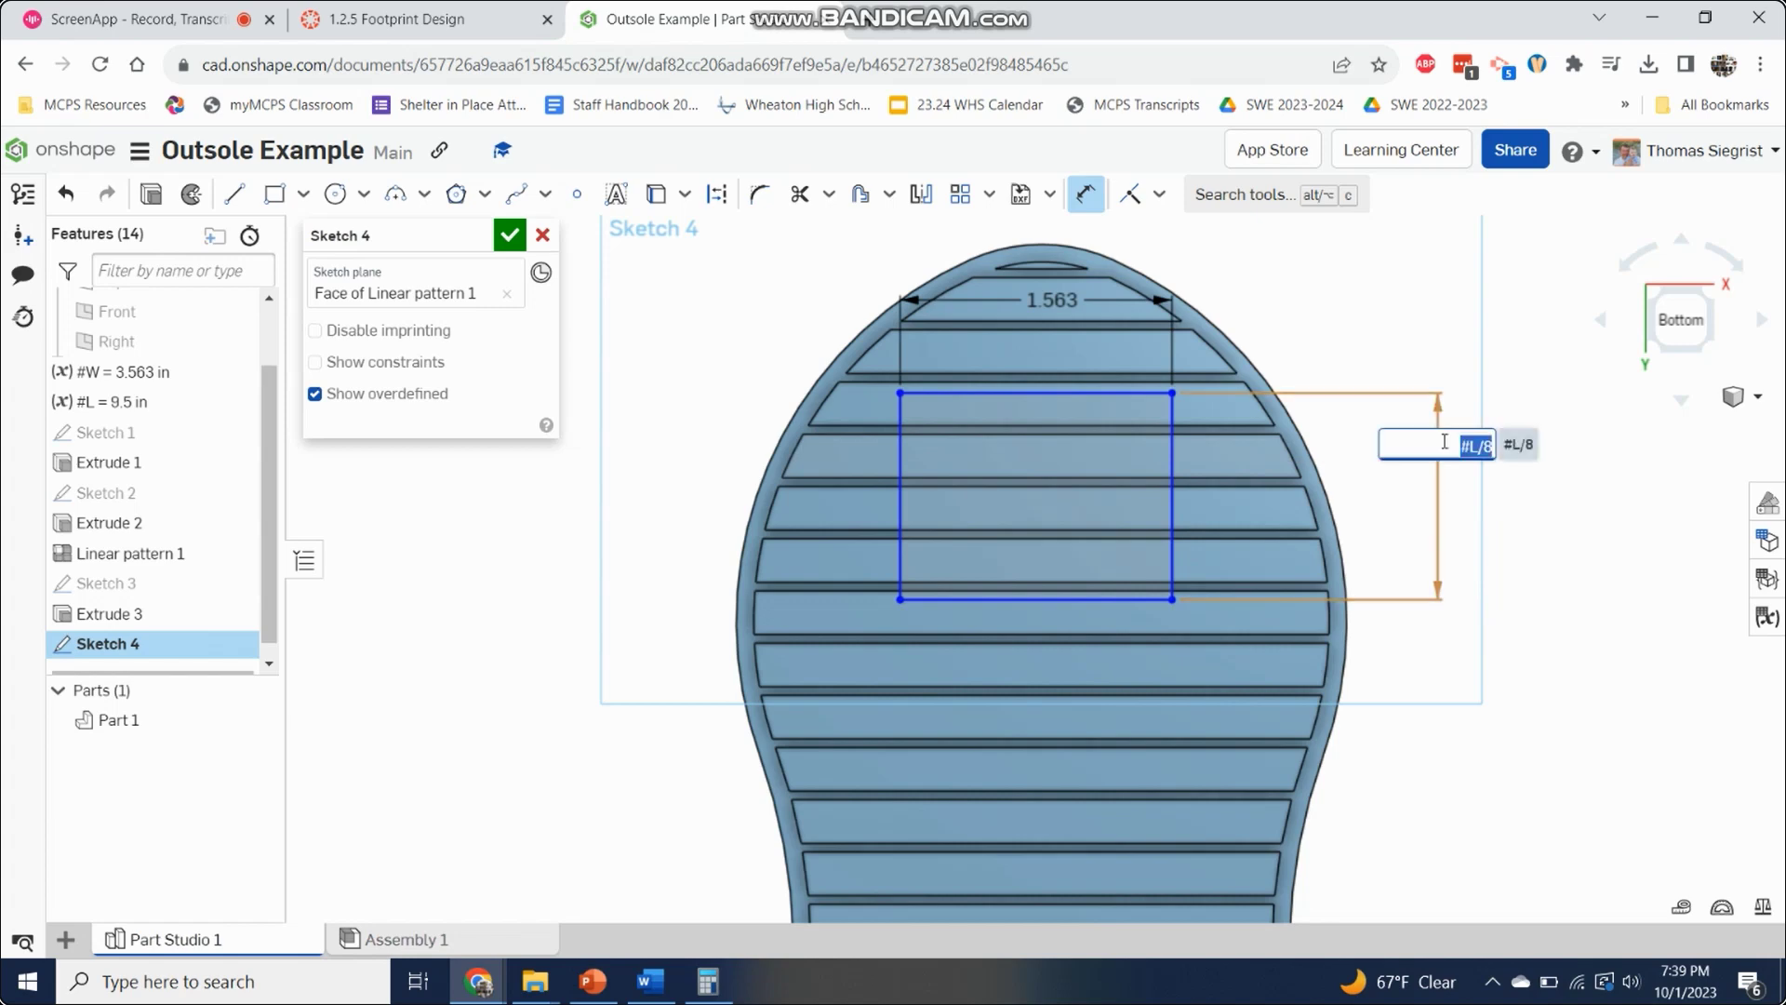
{"action": "left_click", "coordinate": [1493, 447]}
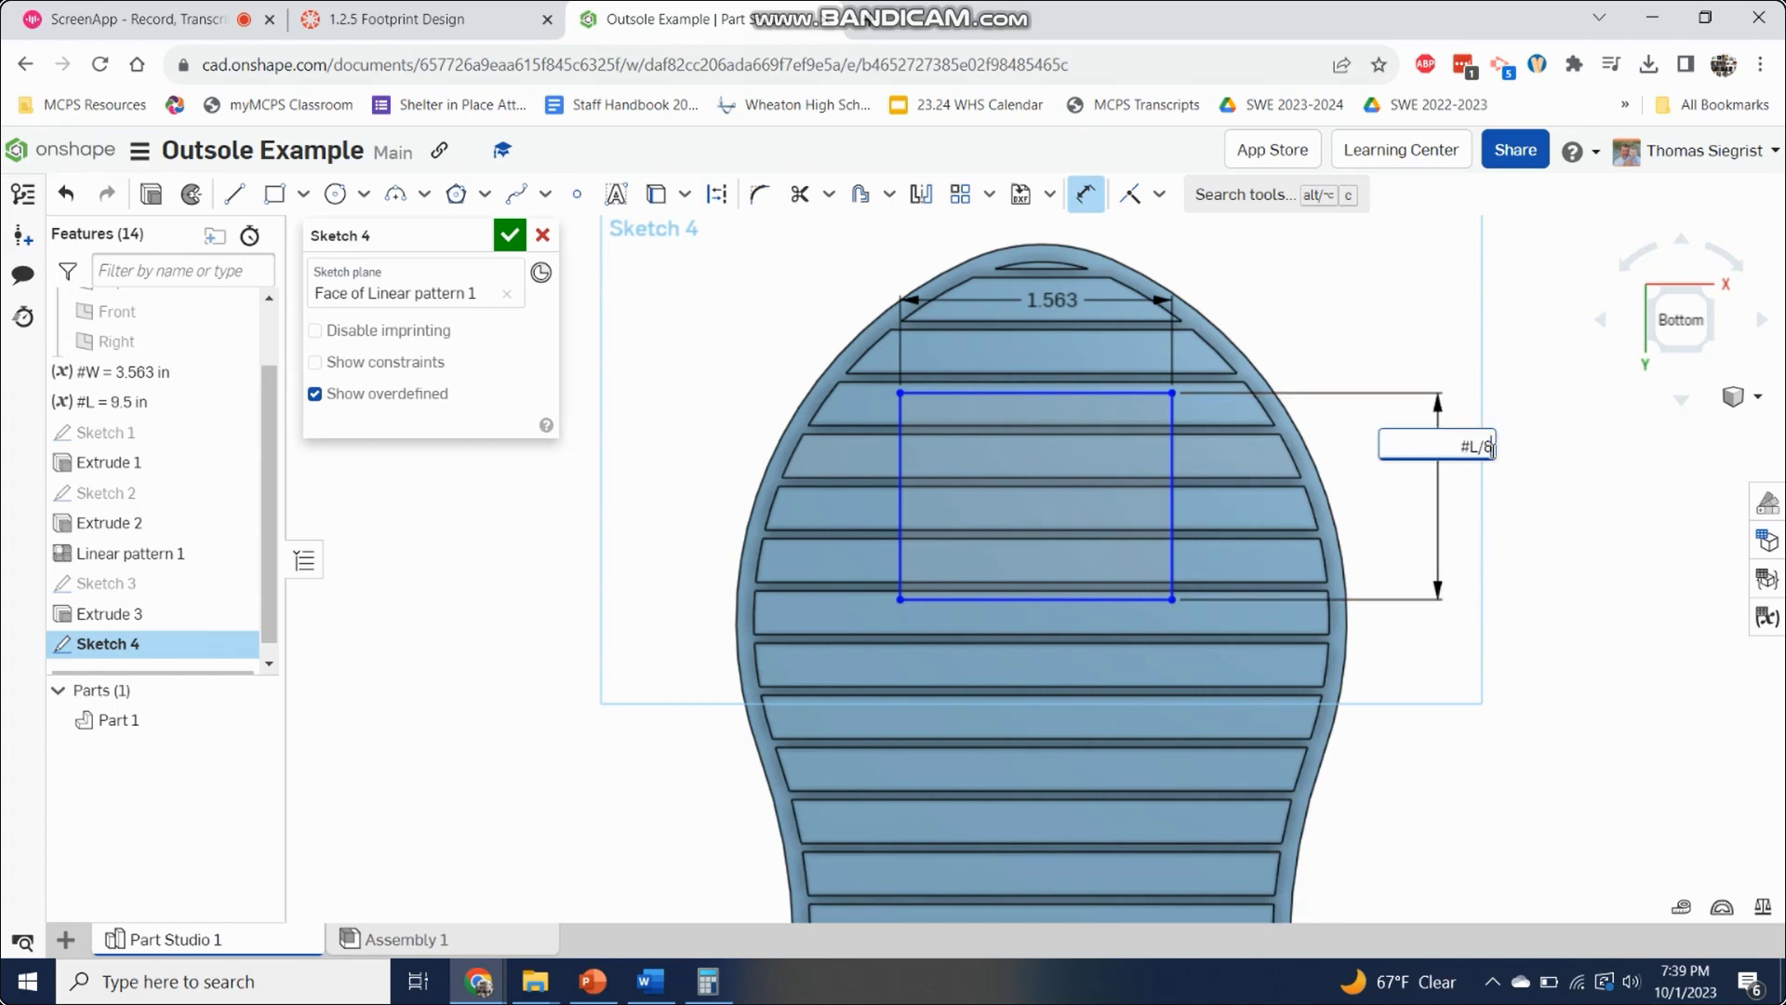
{"action": "key", "text": "BackSpace"}
{"action": "type", "text": "10"}
{"action": "key", "text": "Return"}
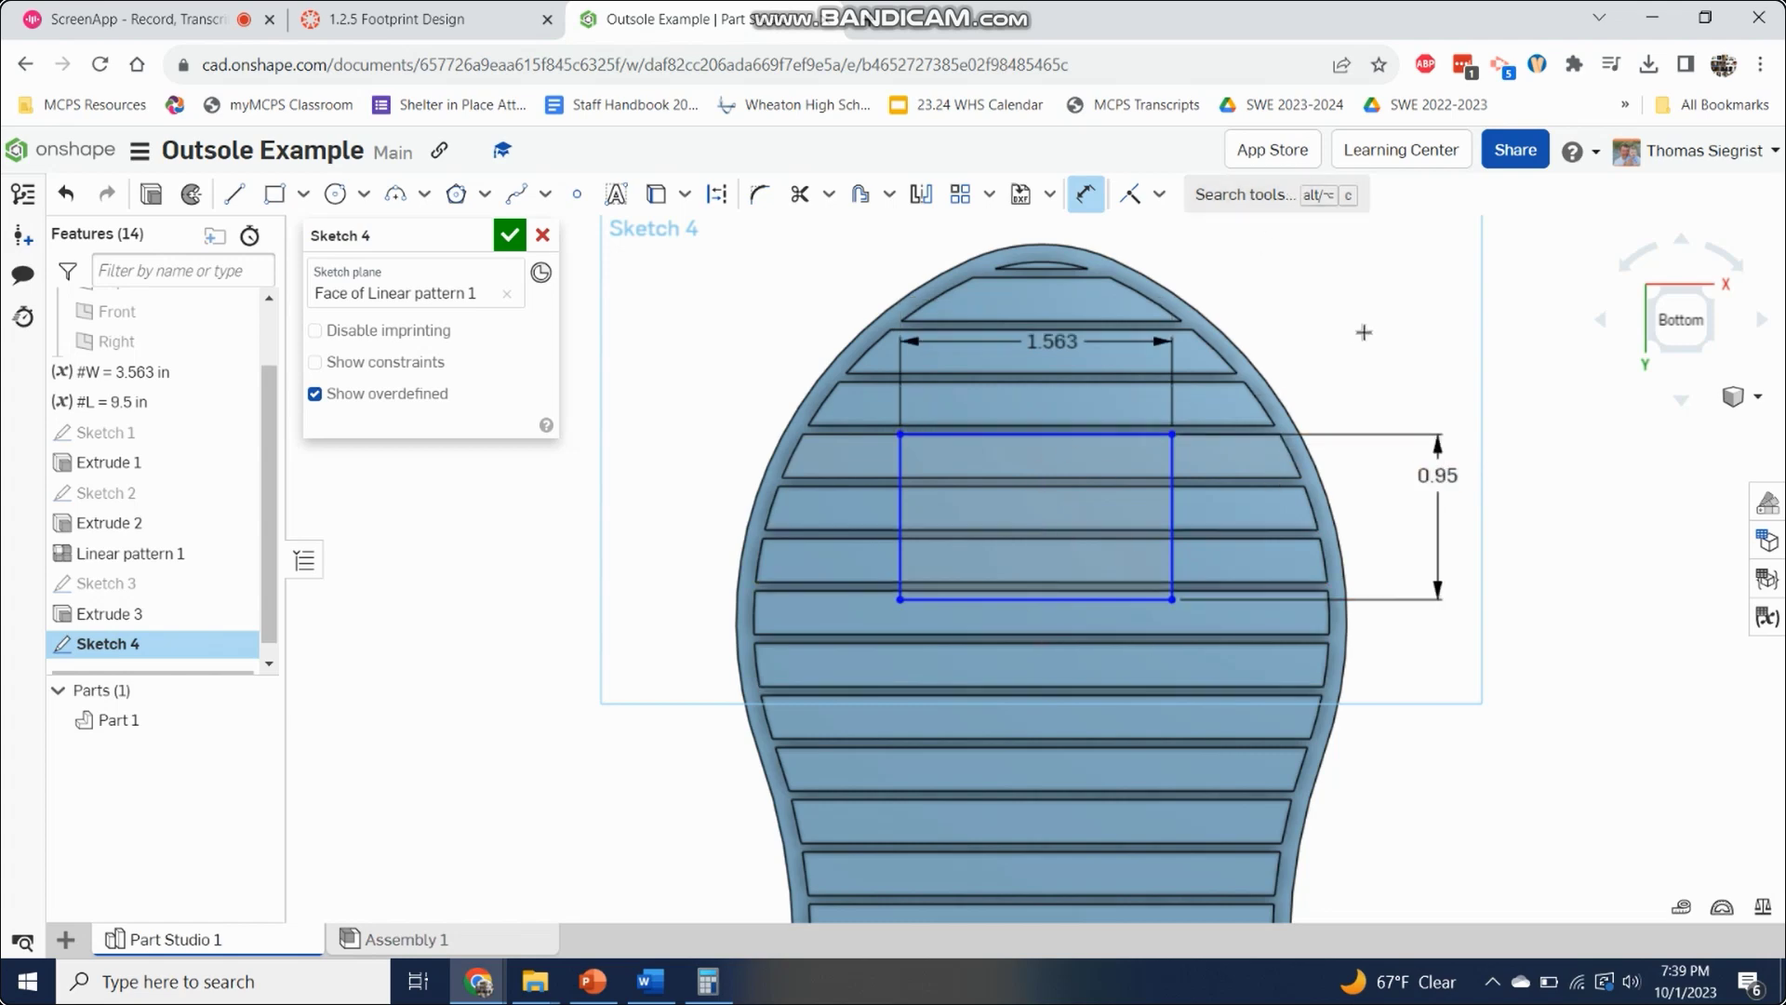
{"action": "key", "text": "Escape"}
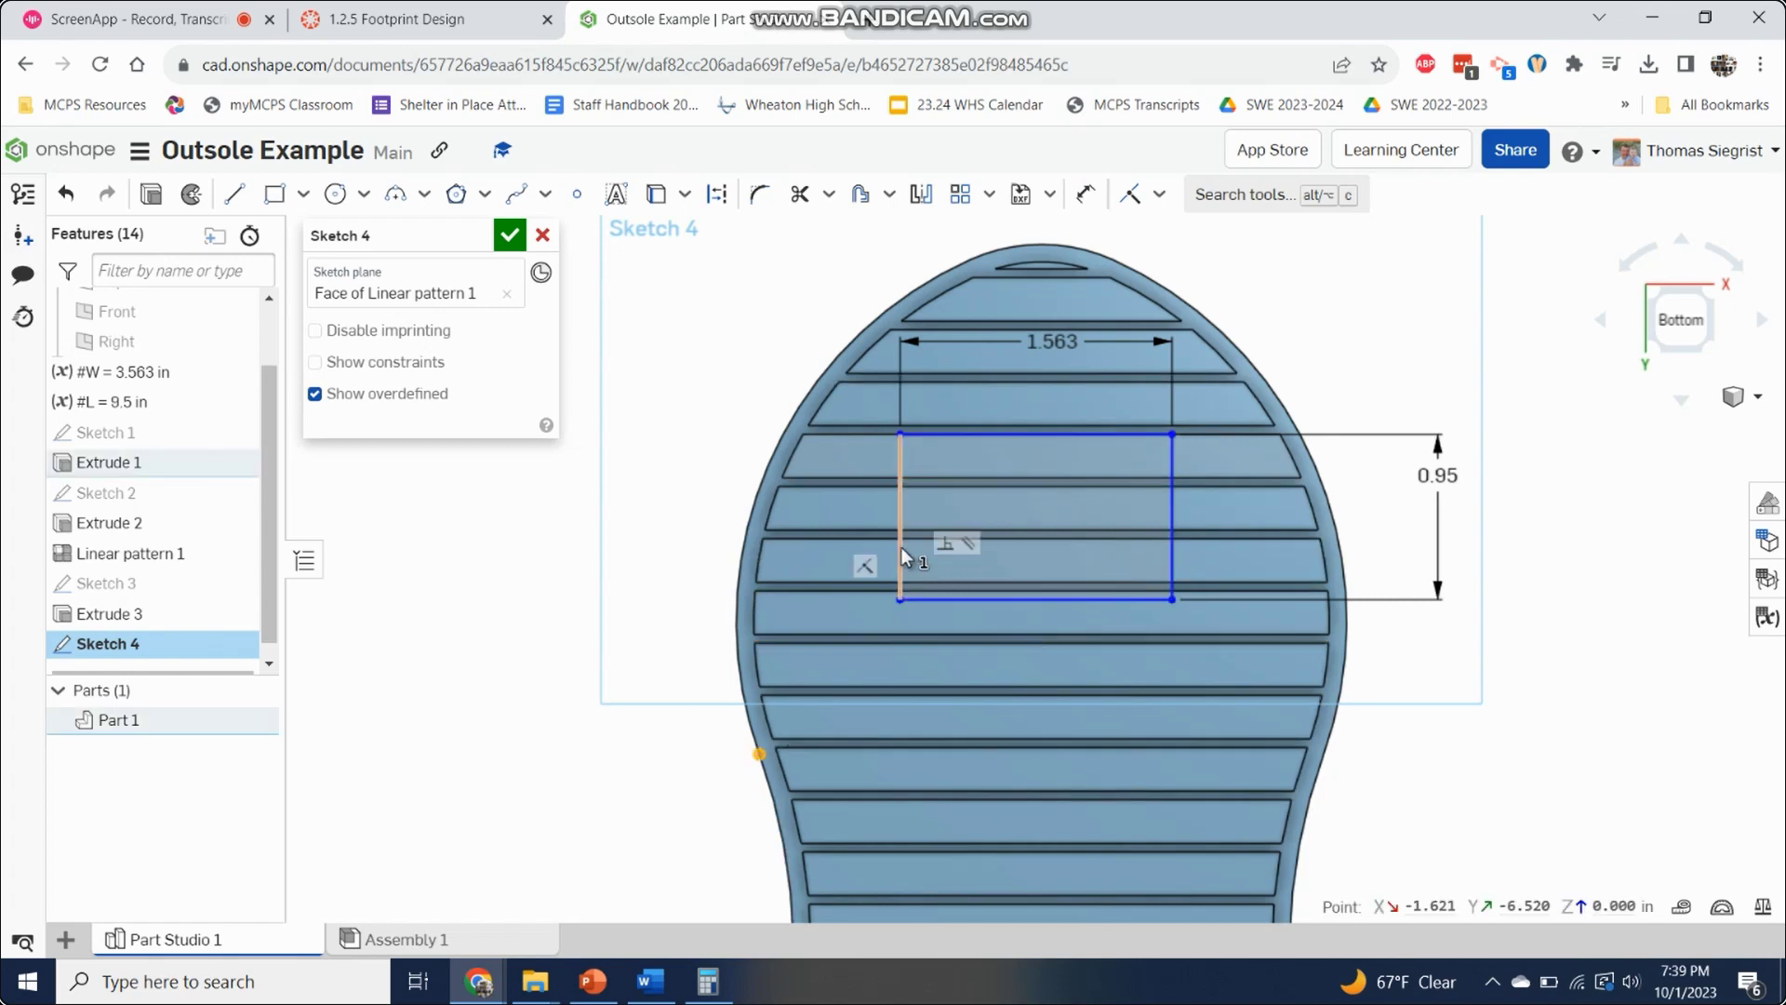
Step: Dimension the horizontal distance from the rectangle's left side to the outsole's left edge and enter the expression (#W-(#W-2))/2
{"action": "key", "text": "d"}
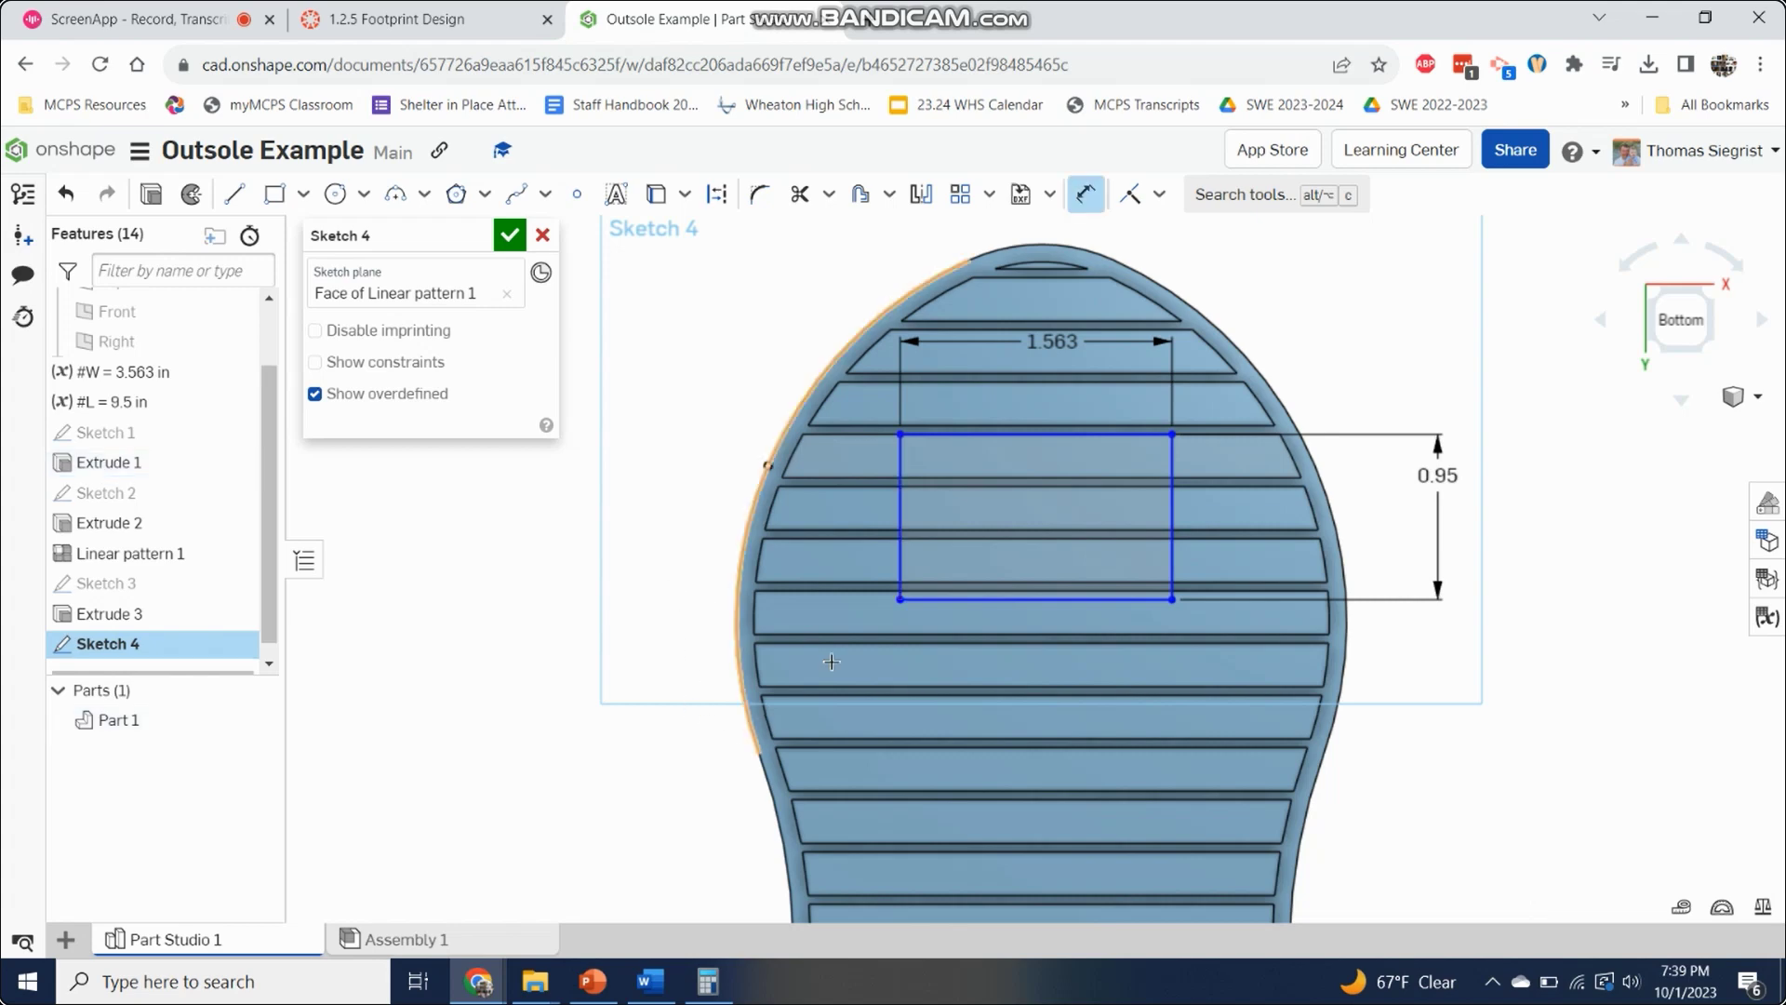
{"action": "left_click", "coordinate": [898, 559]}
{"action": "left_click", "coordinate": [759, 562]}
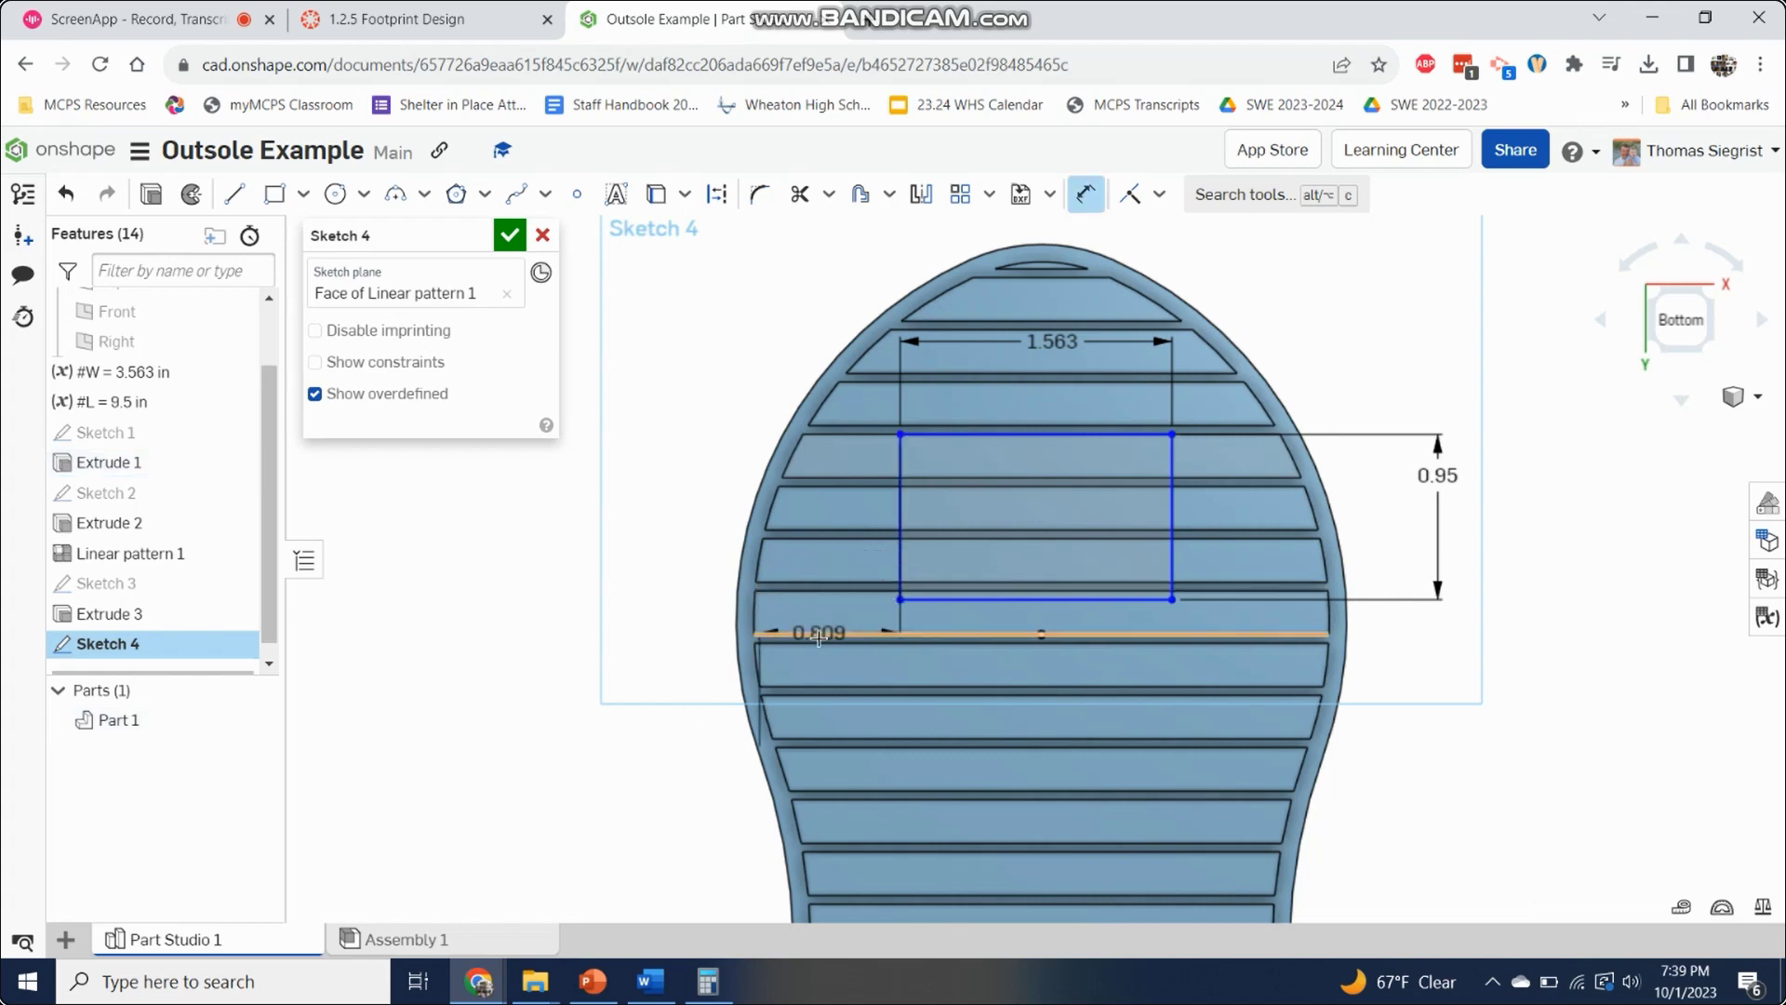
{"action": "left_click", "coordinate": [821, 668]}
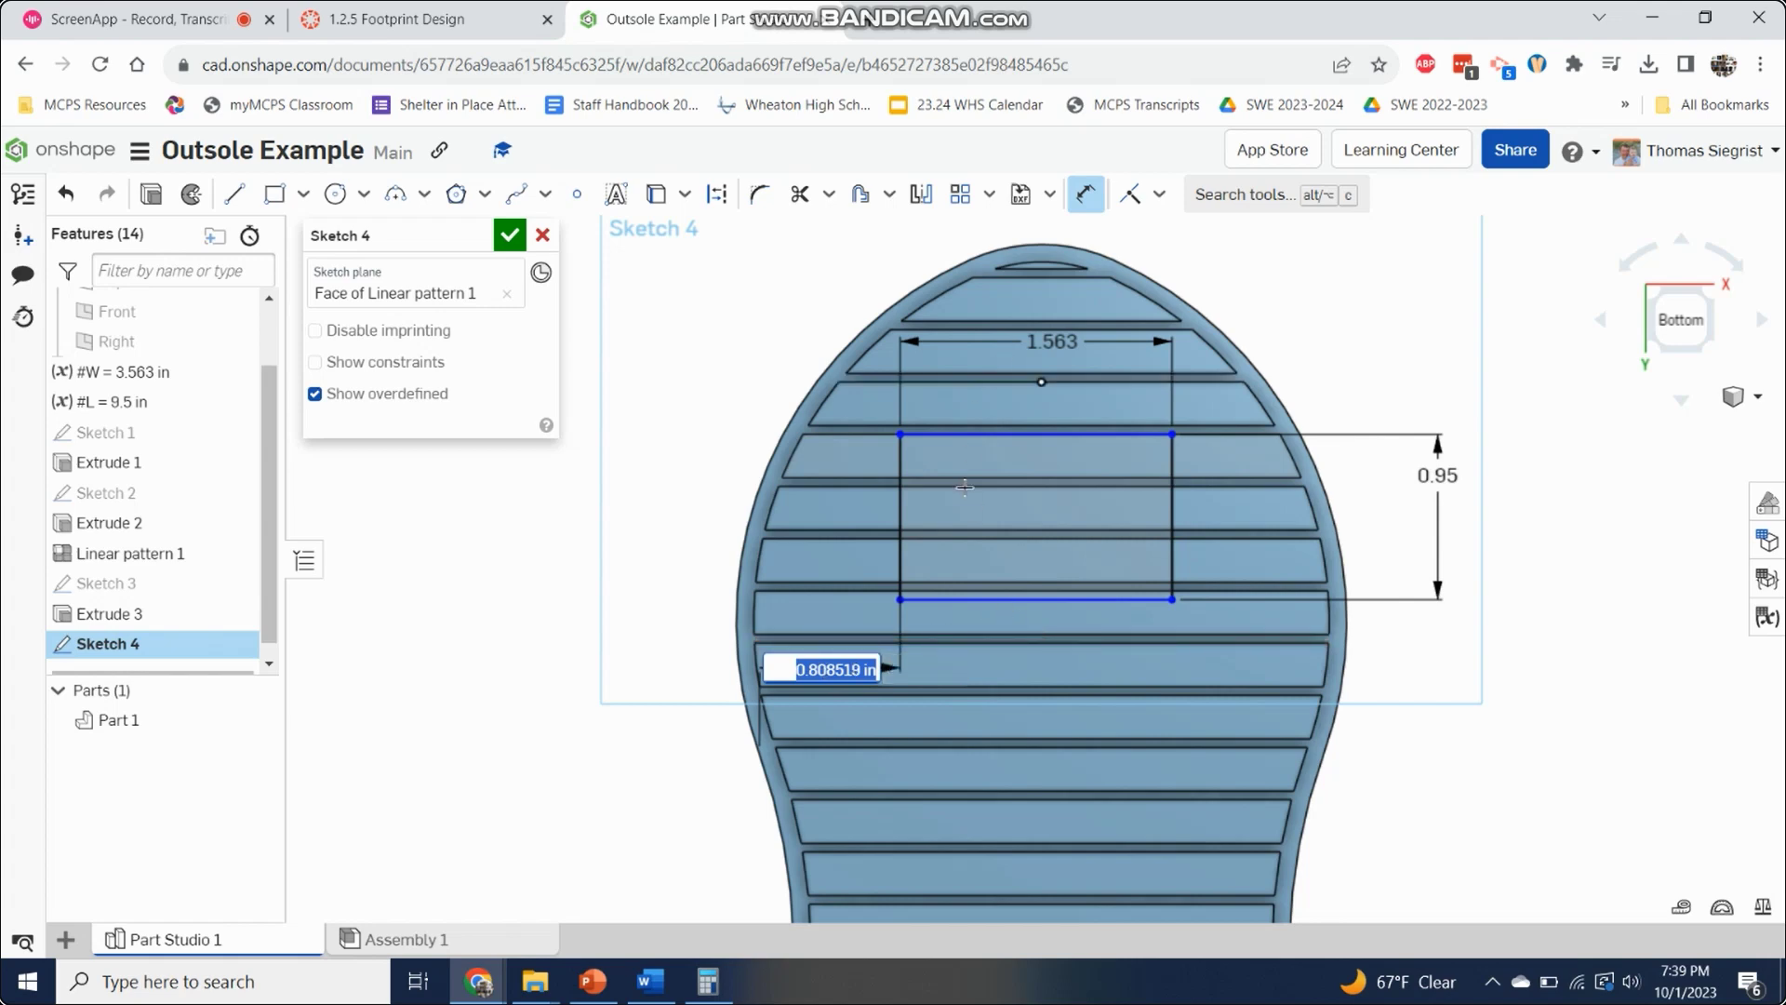
{"action": "type", "text": "#W"}
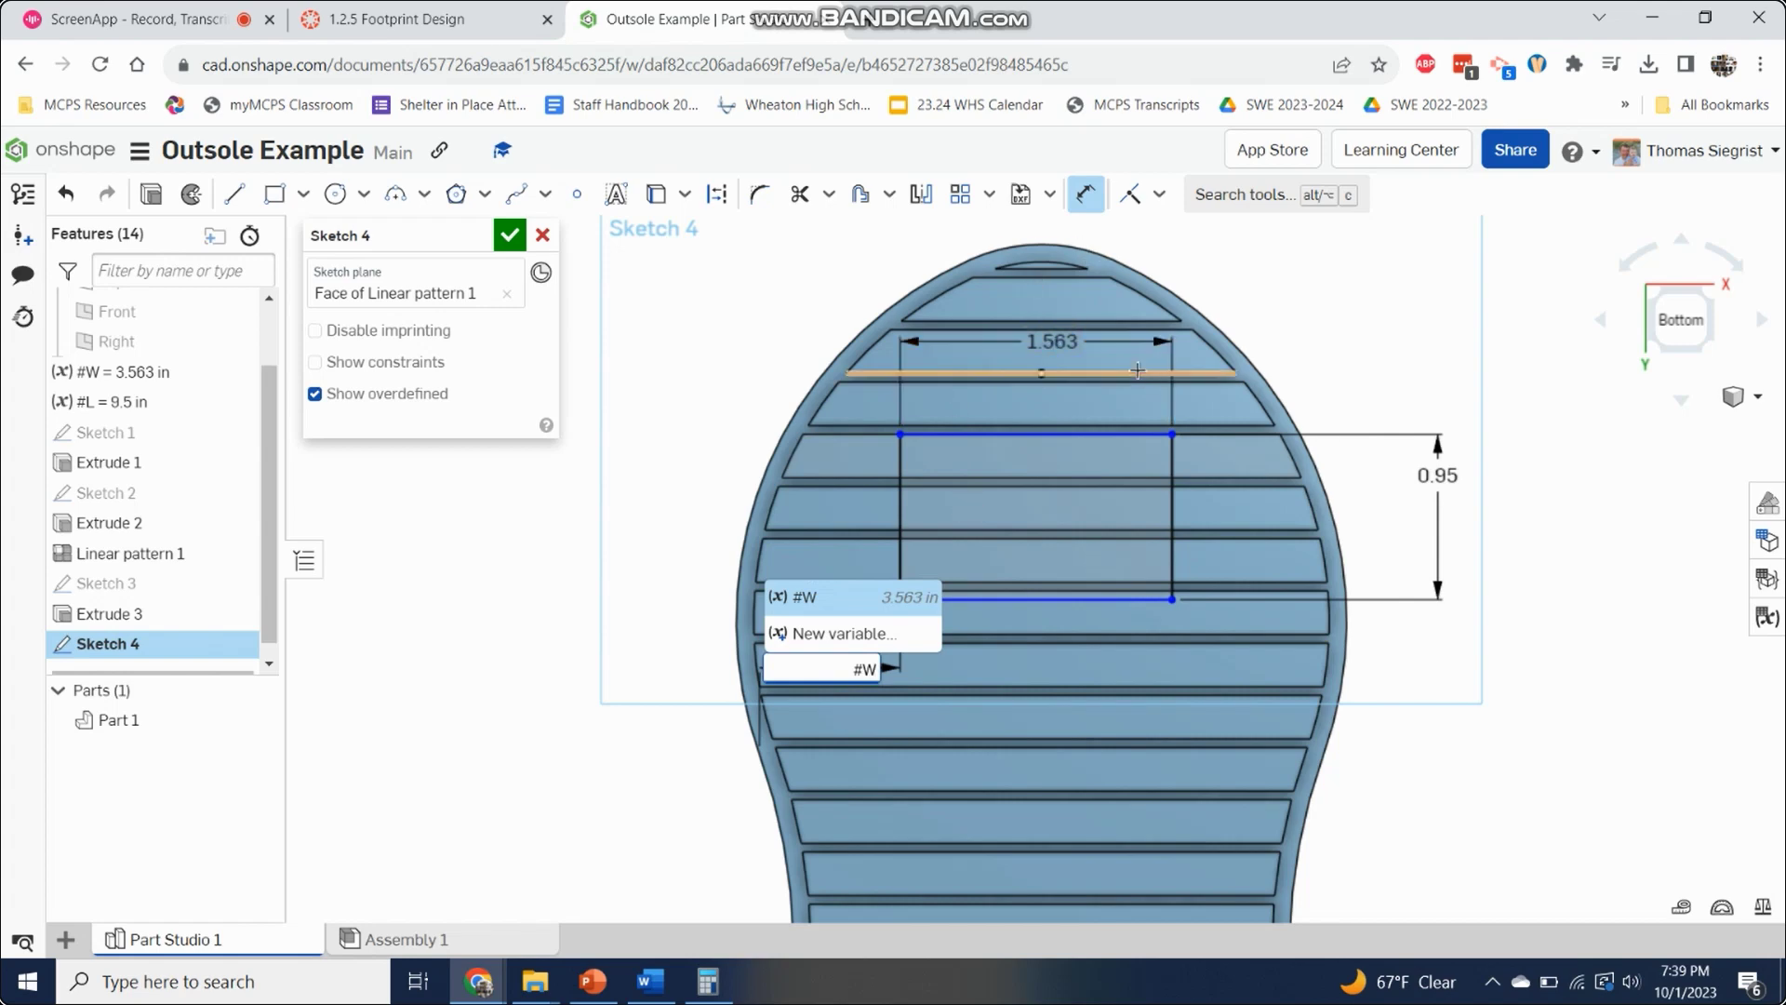
{"action": "type", "text": "-"}
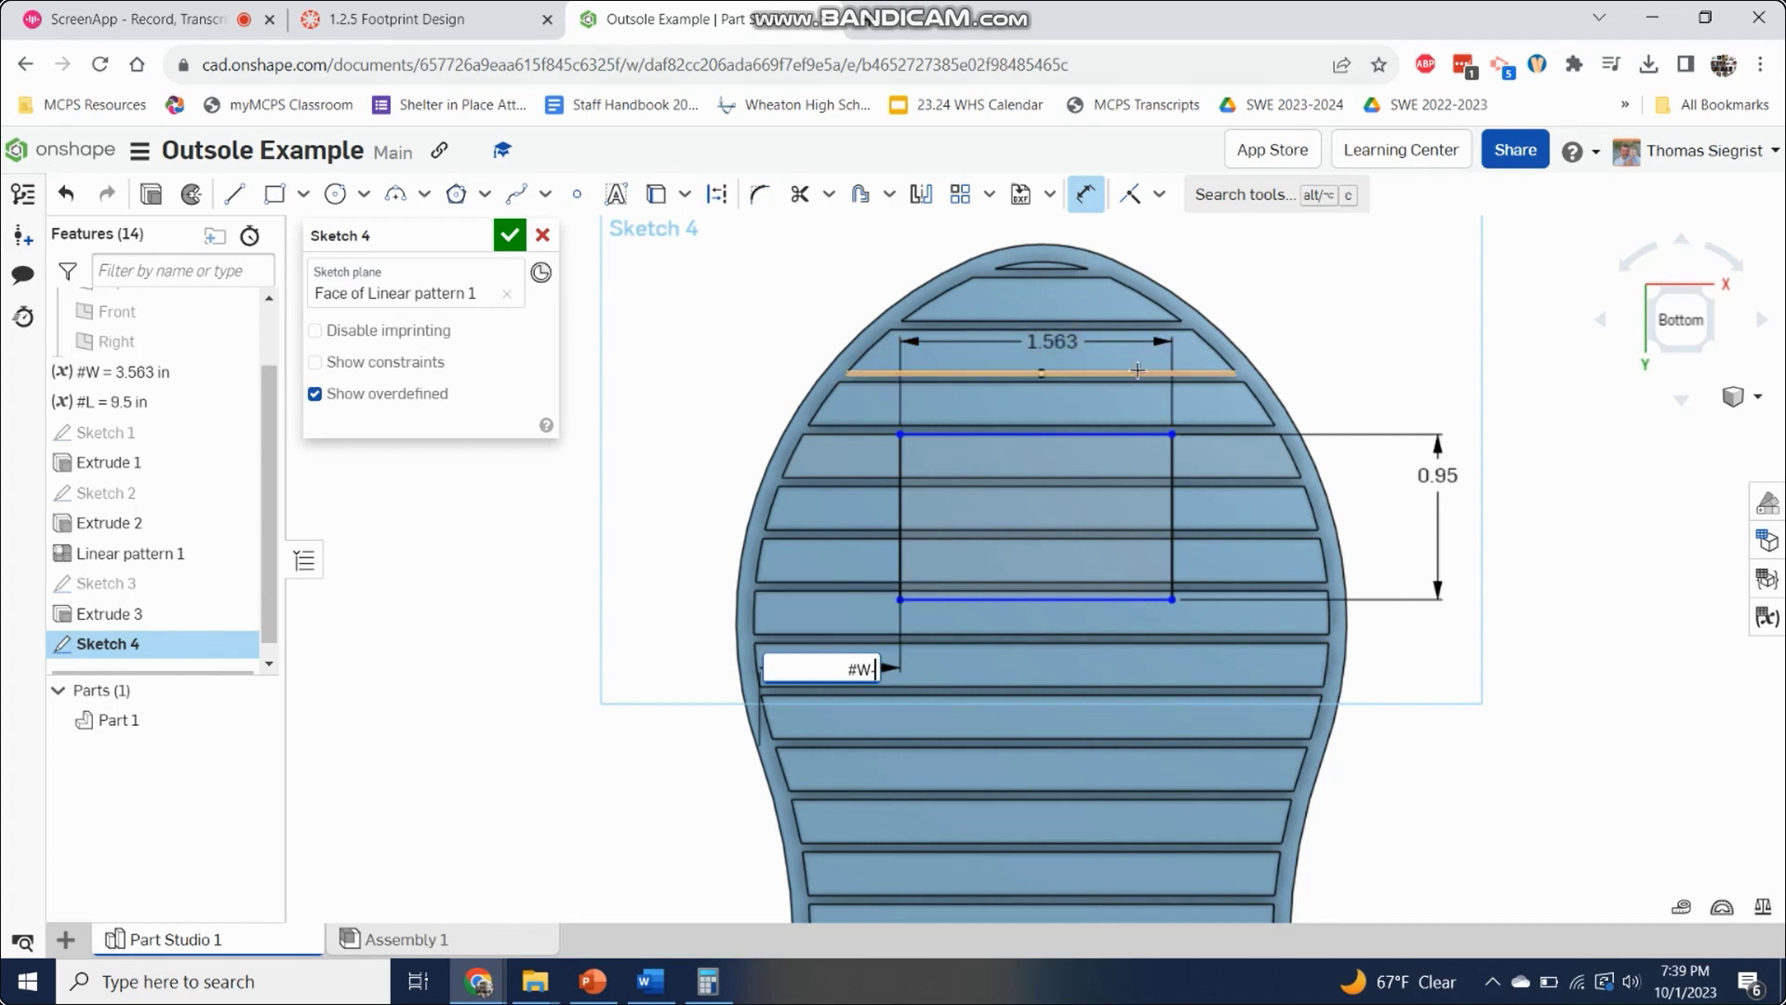
{"action": "type", "text": "(#W"}
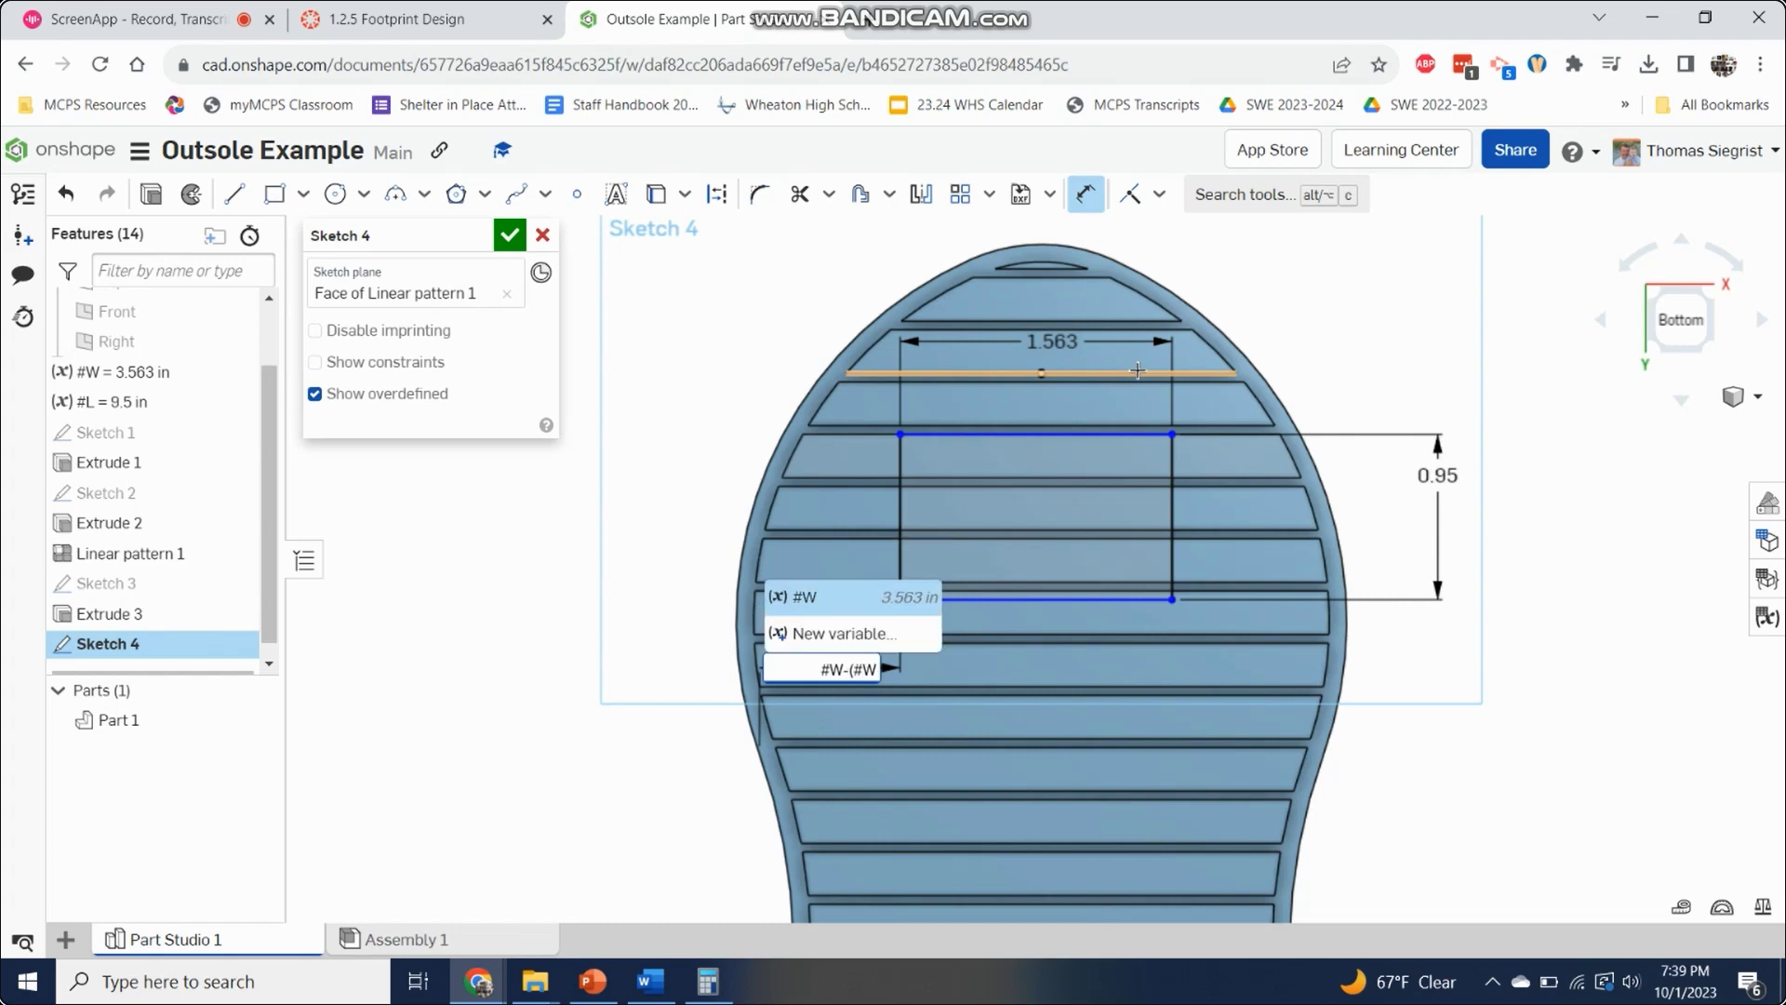
{"action": "type", "text": "-"}
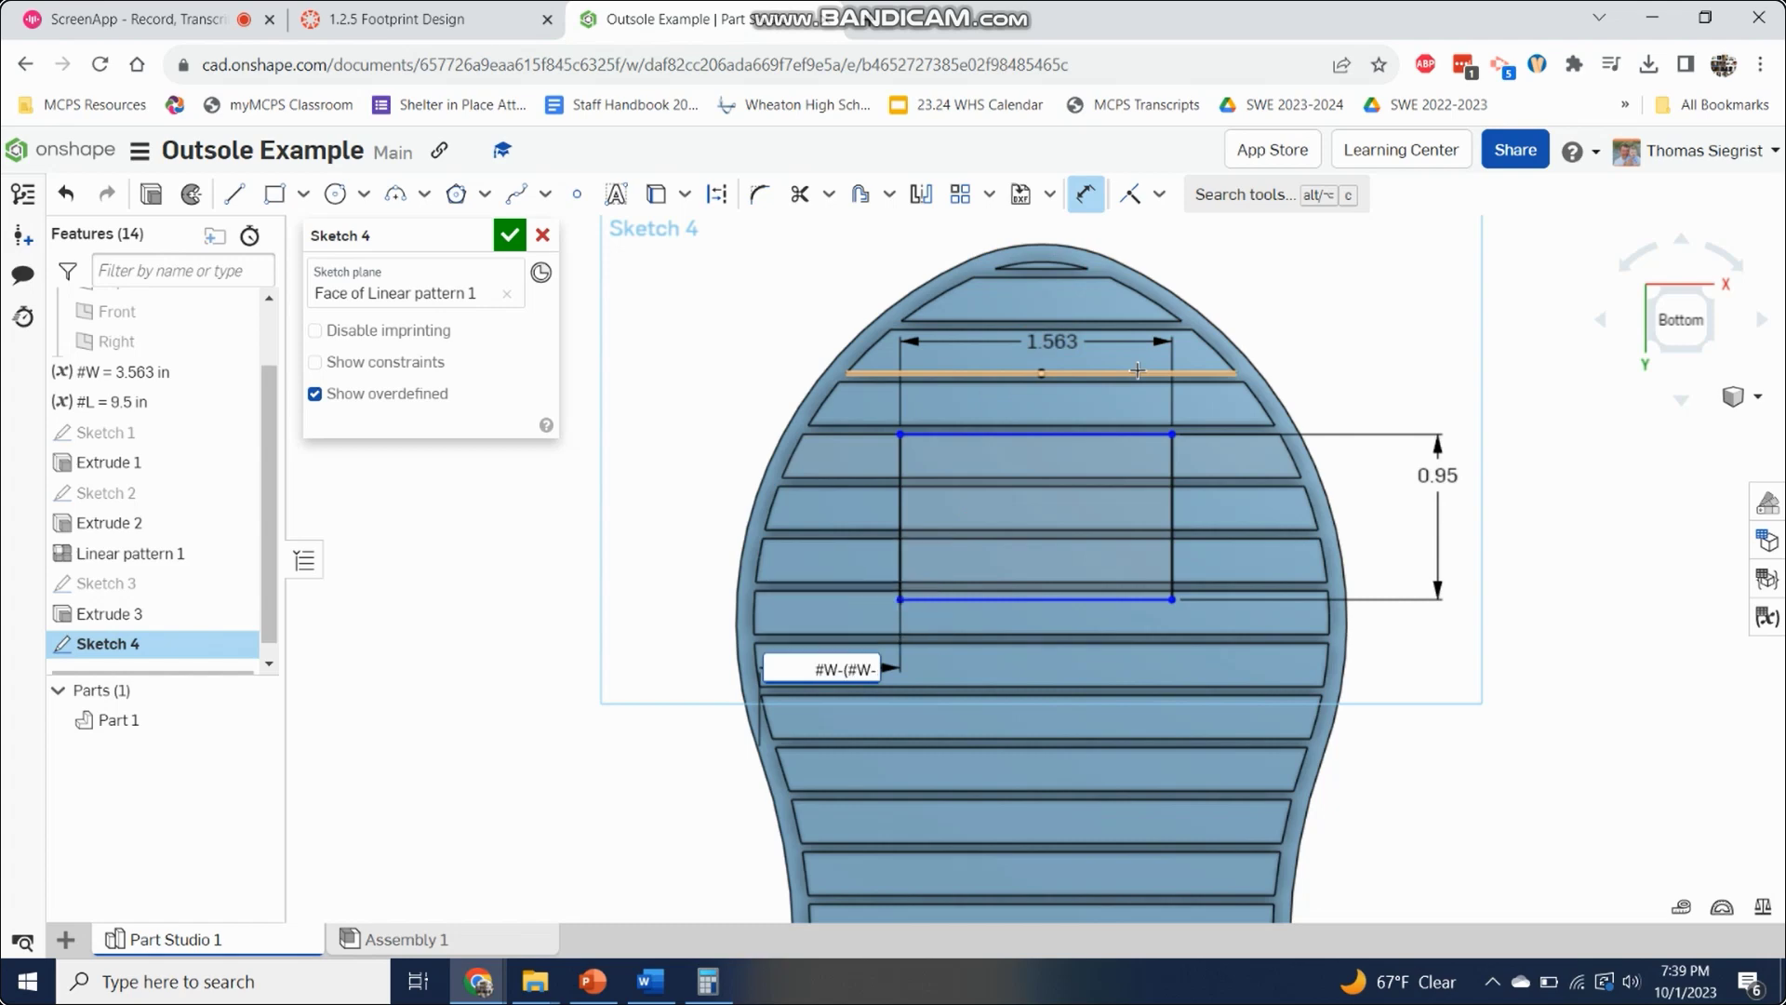
{"action": "type", "text": "2)"}
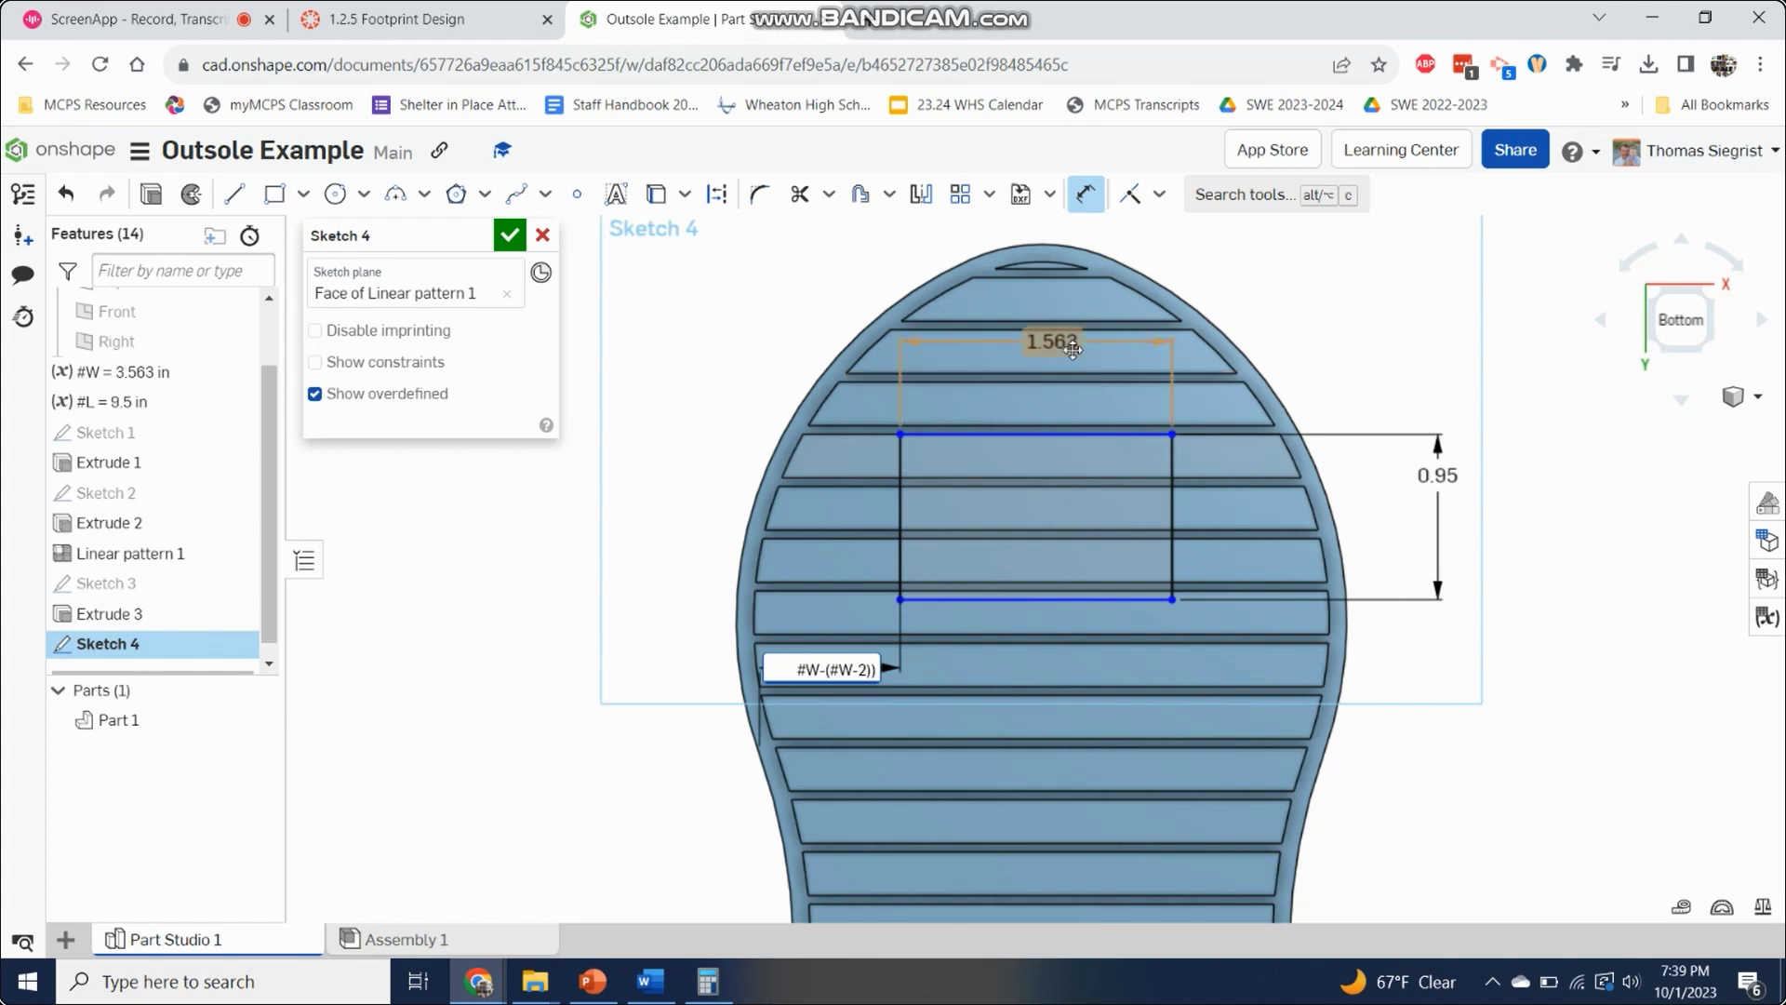
{"action": "type", "text": ")"}
{"action": "left_click", "coordinate": [802, 668]}
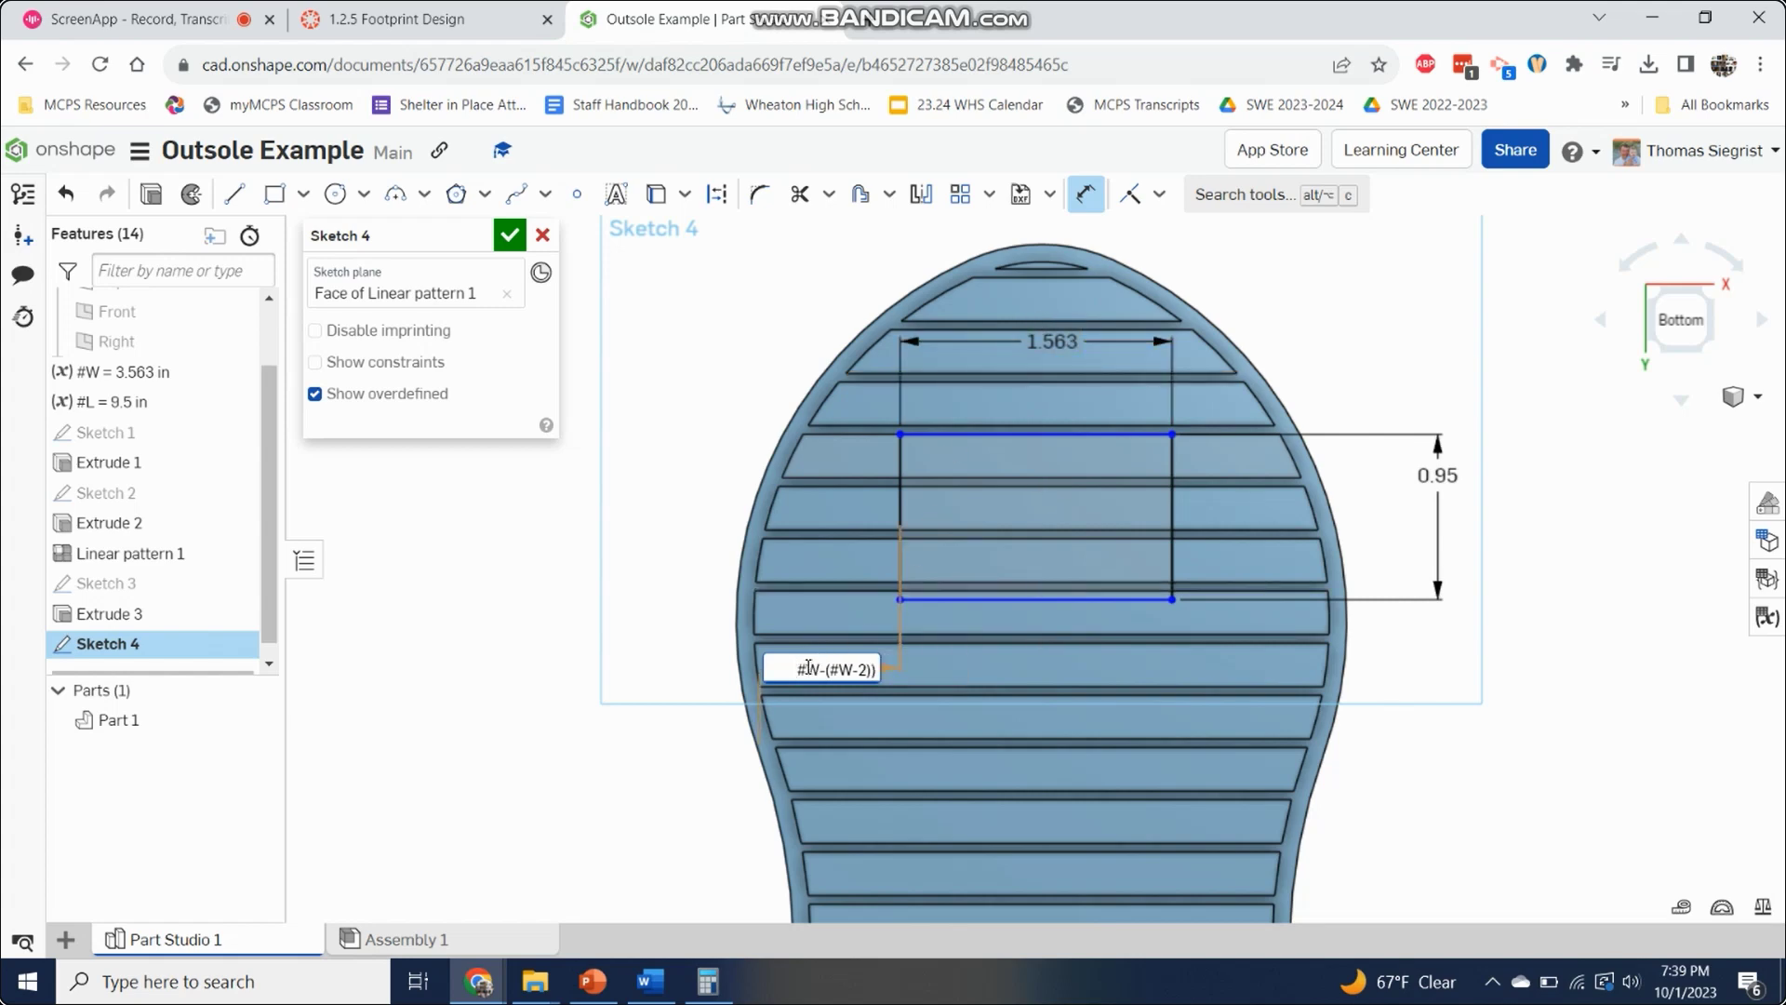
{"action": "type", "text": "("}
{"action": "left_click", "coordinate": [874, 670]}
{"action": "key", "text": "Return"}
{"action": "type", "text": "/2"}
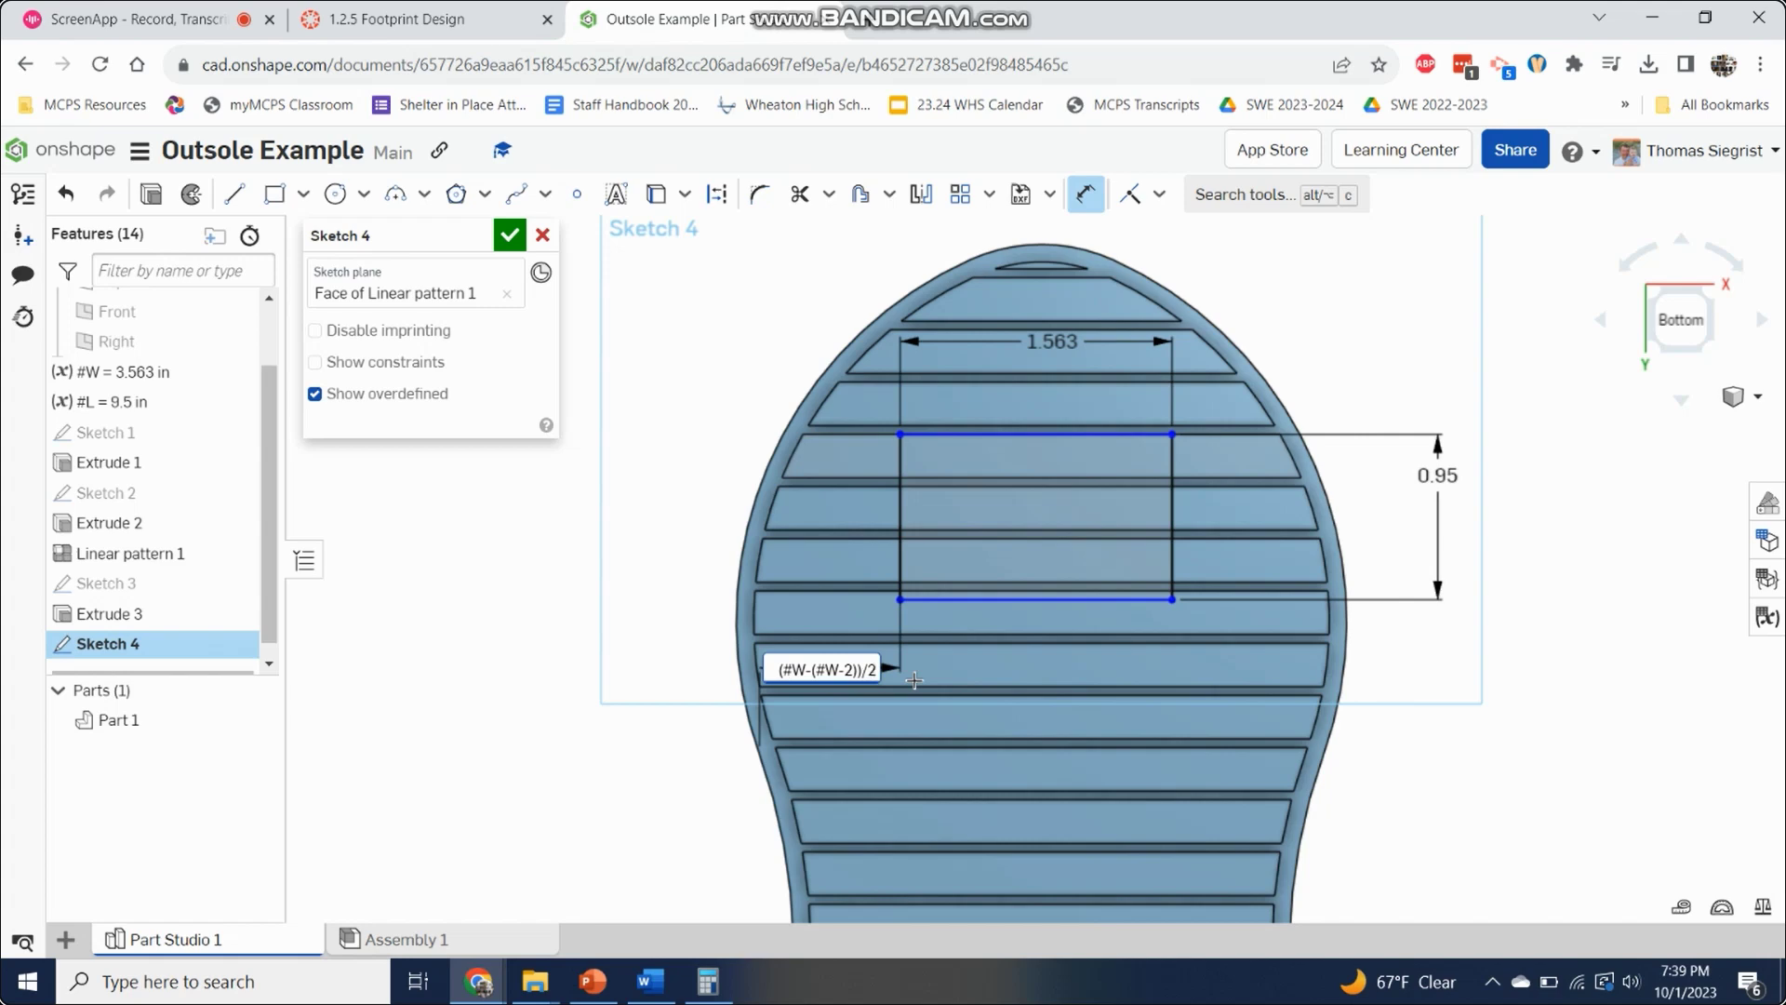
Step: Add inch units to the edge-offset expression so it reads (#W-(#W-2 in))/2, and open that dimension's expression again
{"action": "key", "text": "ctrl+a"}
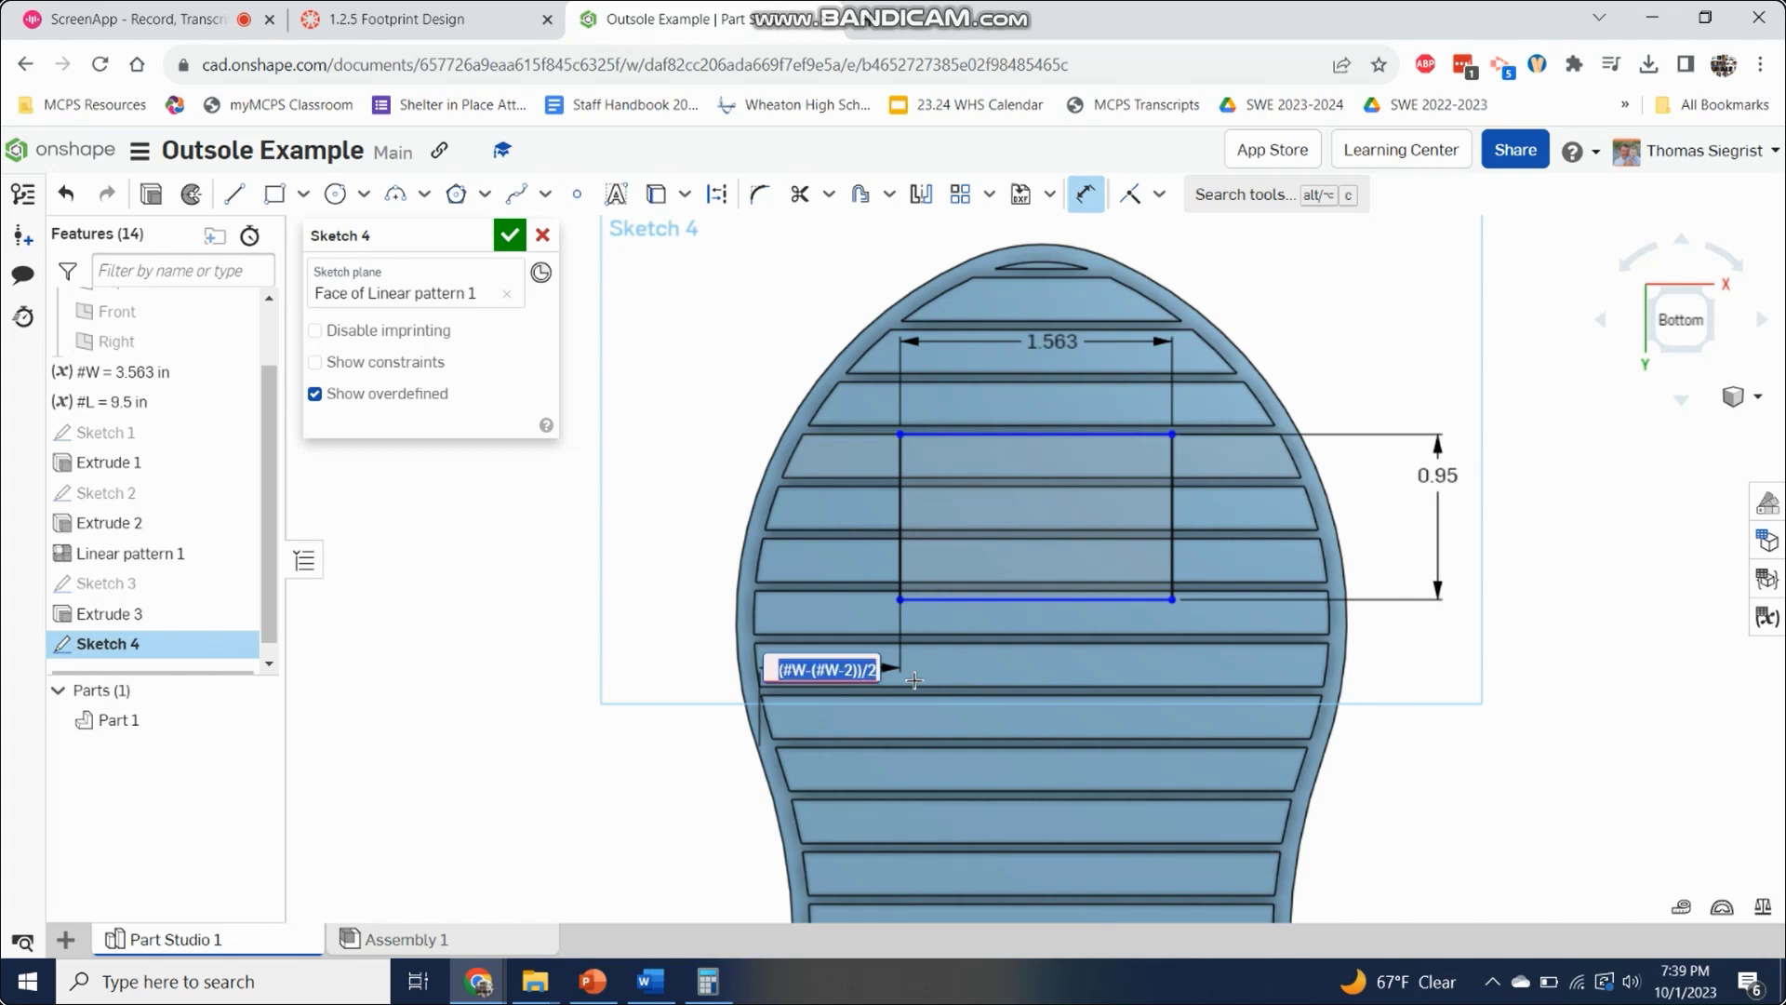
{"action": "left_click", "coordinate": [865, 669]}
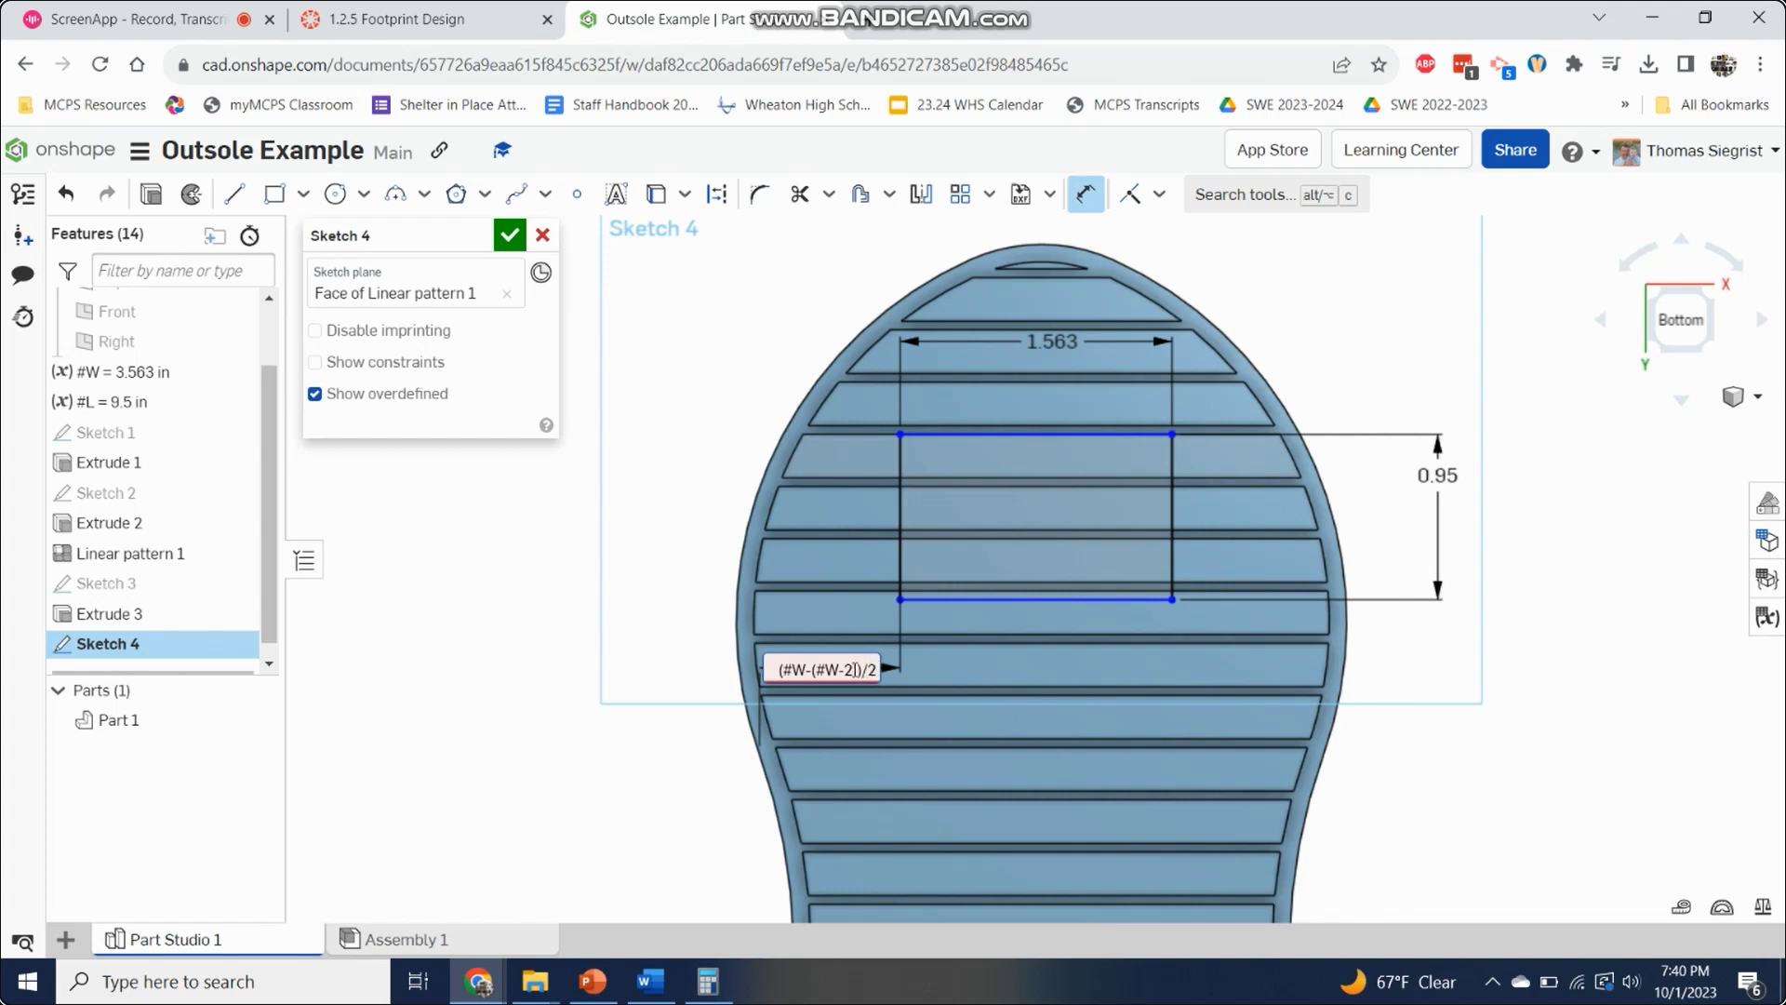
{"action": "type", "text": "n"}
{"action": "key", "text": "Return"}
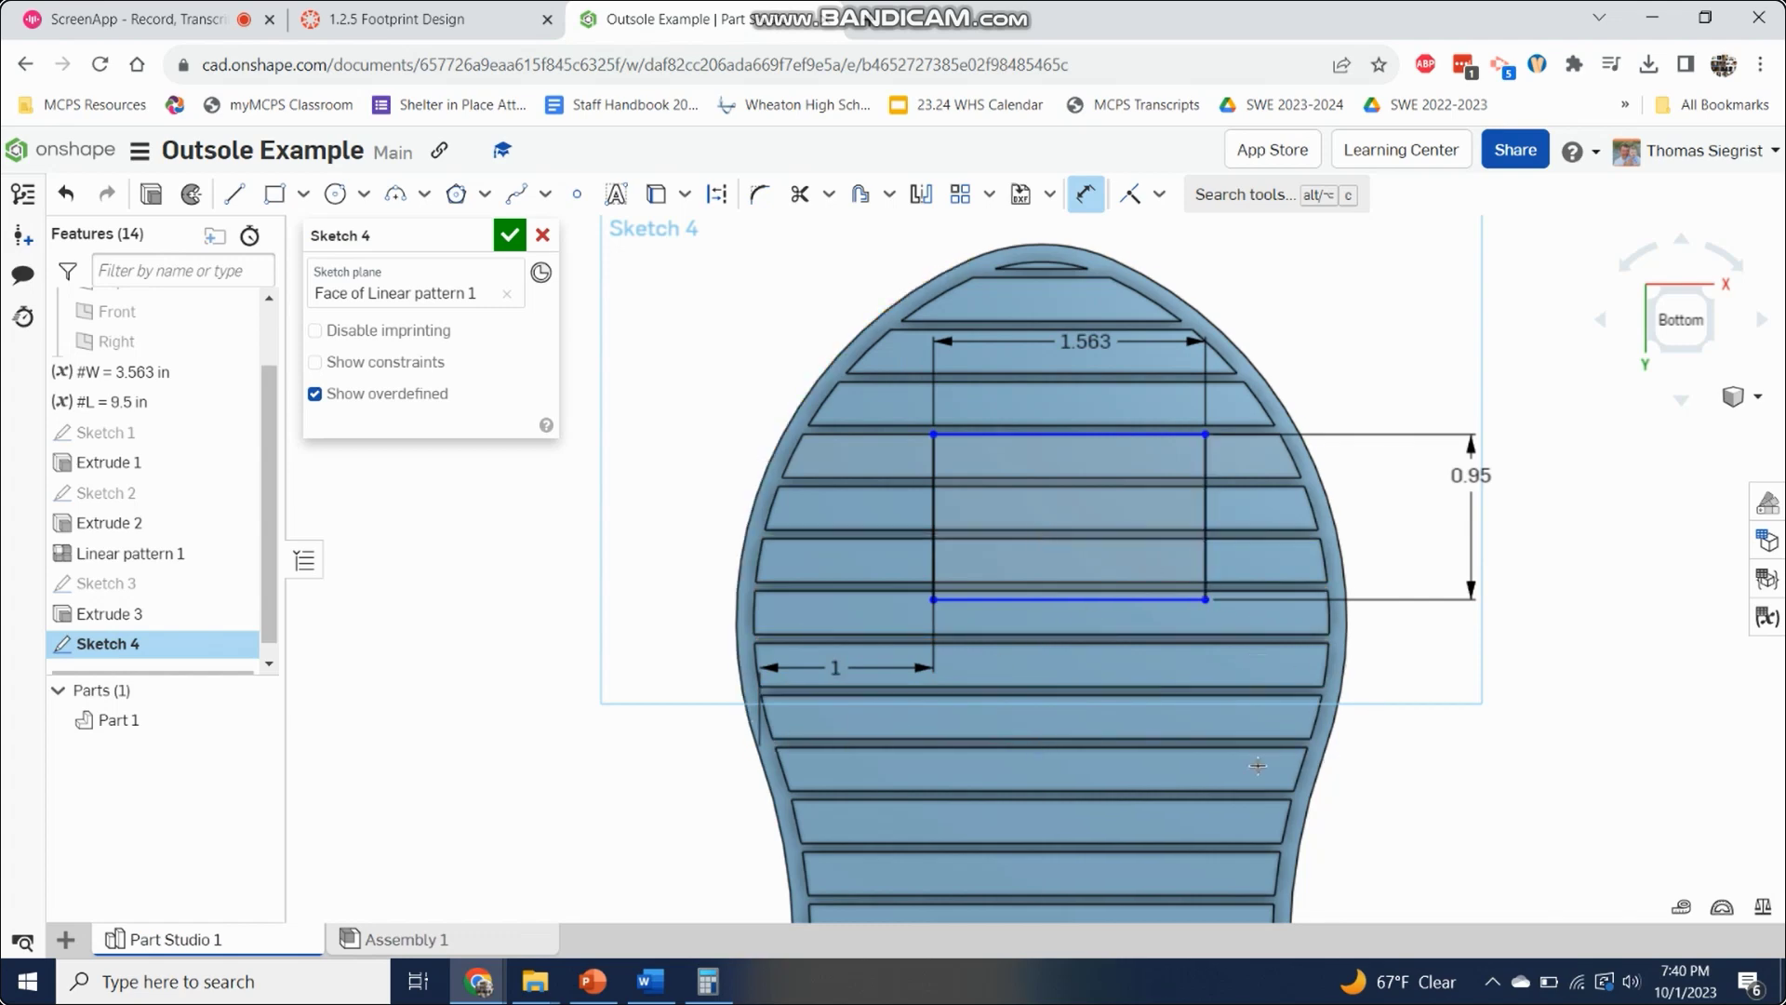
{"action": "double_click", "coordinate": [836, 668]}
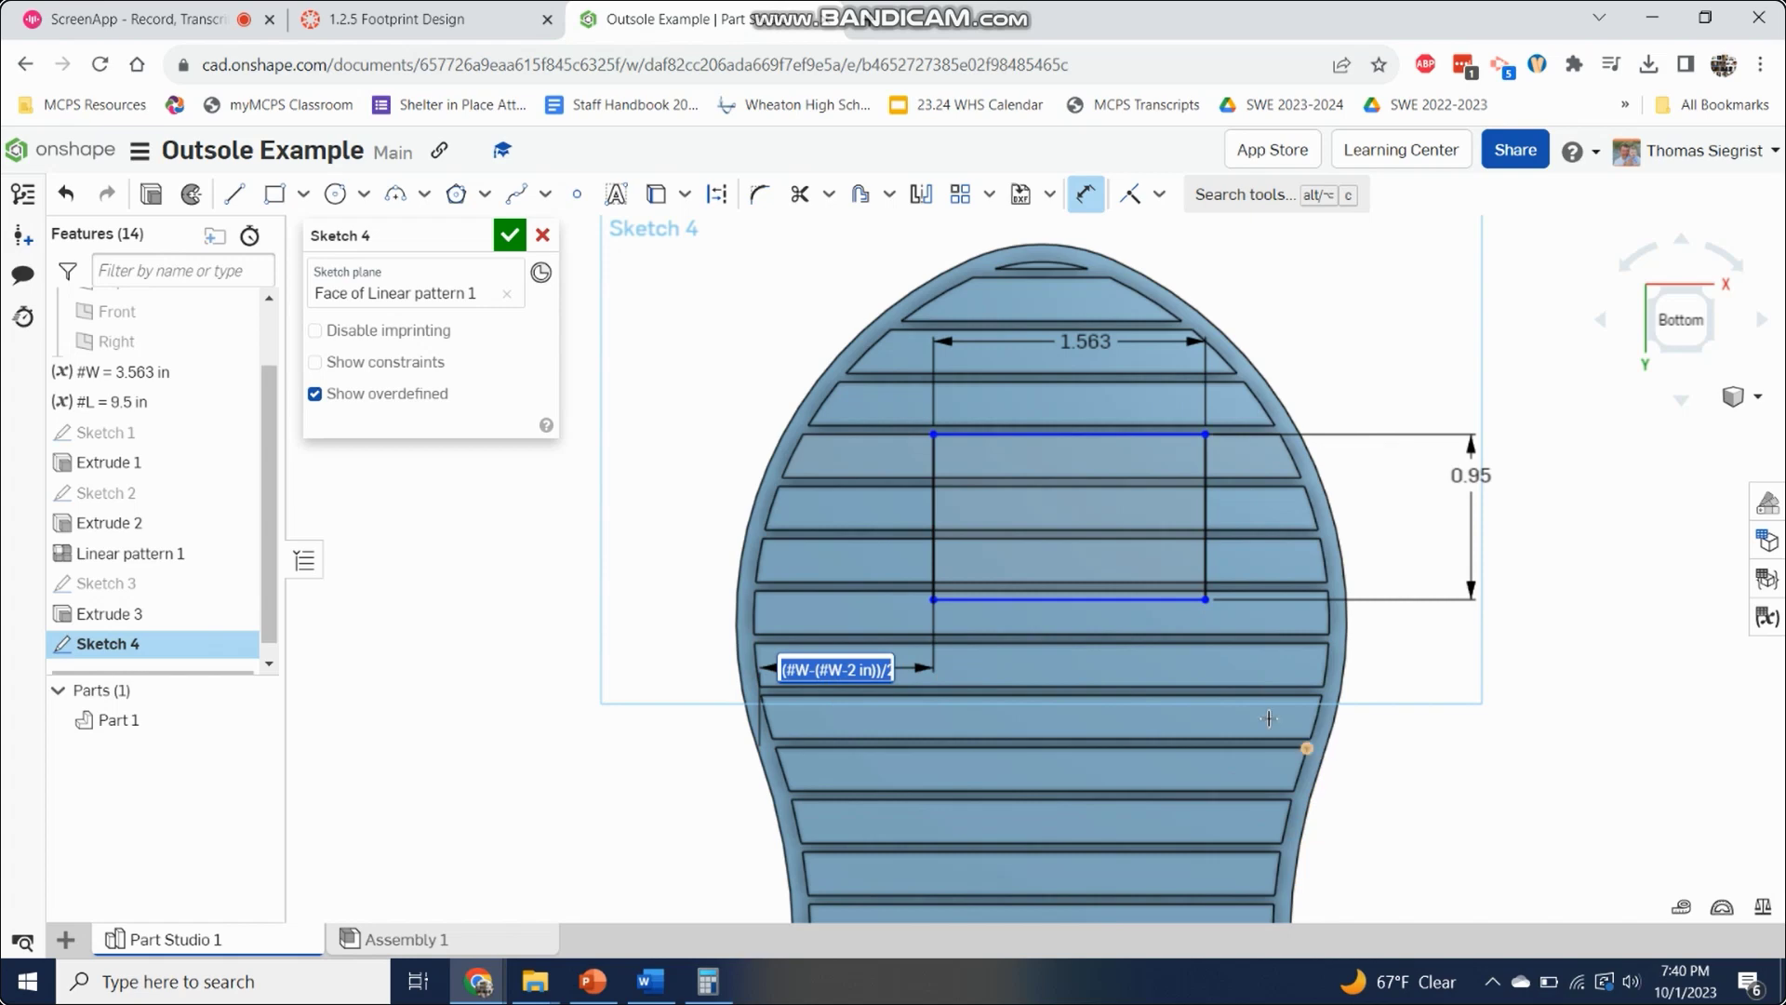
Step: Review the edge-offset expression (#W-(#W-2 in))/2, accept it, and leave the Dimension tool
{"action": "left_click", "coordinate": [880, 671]}
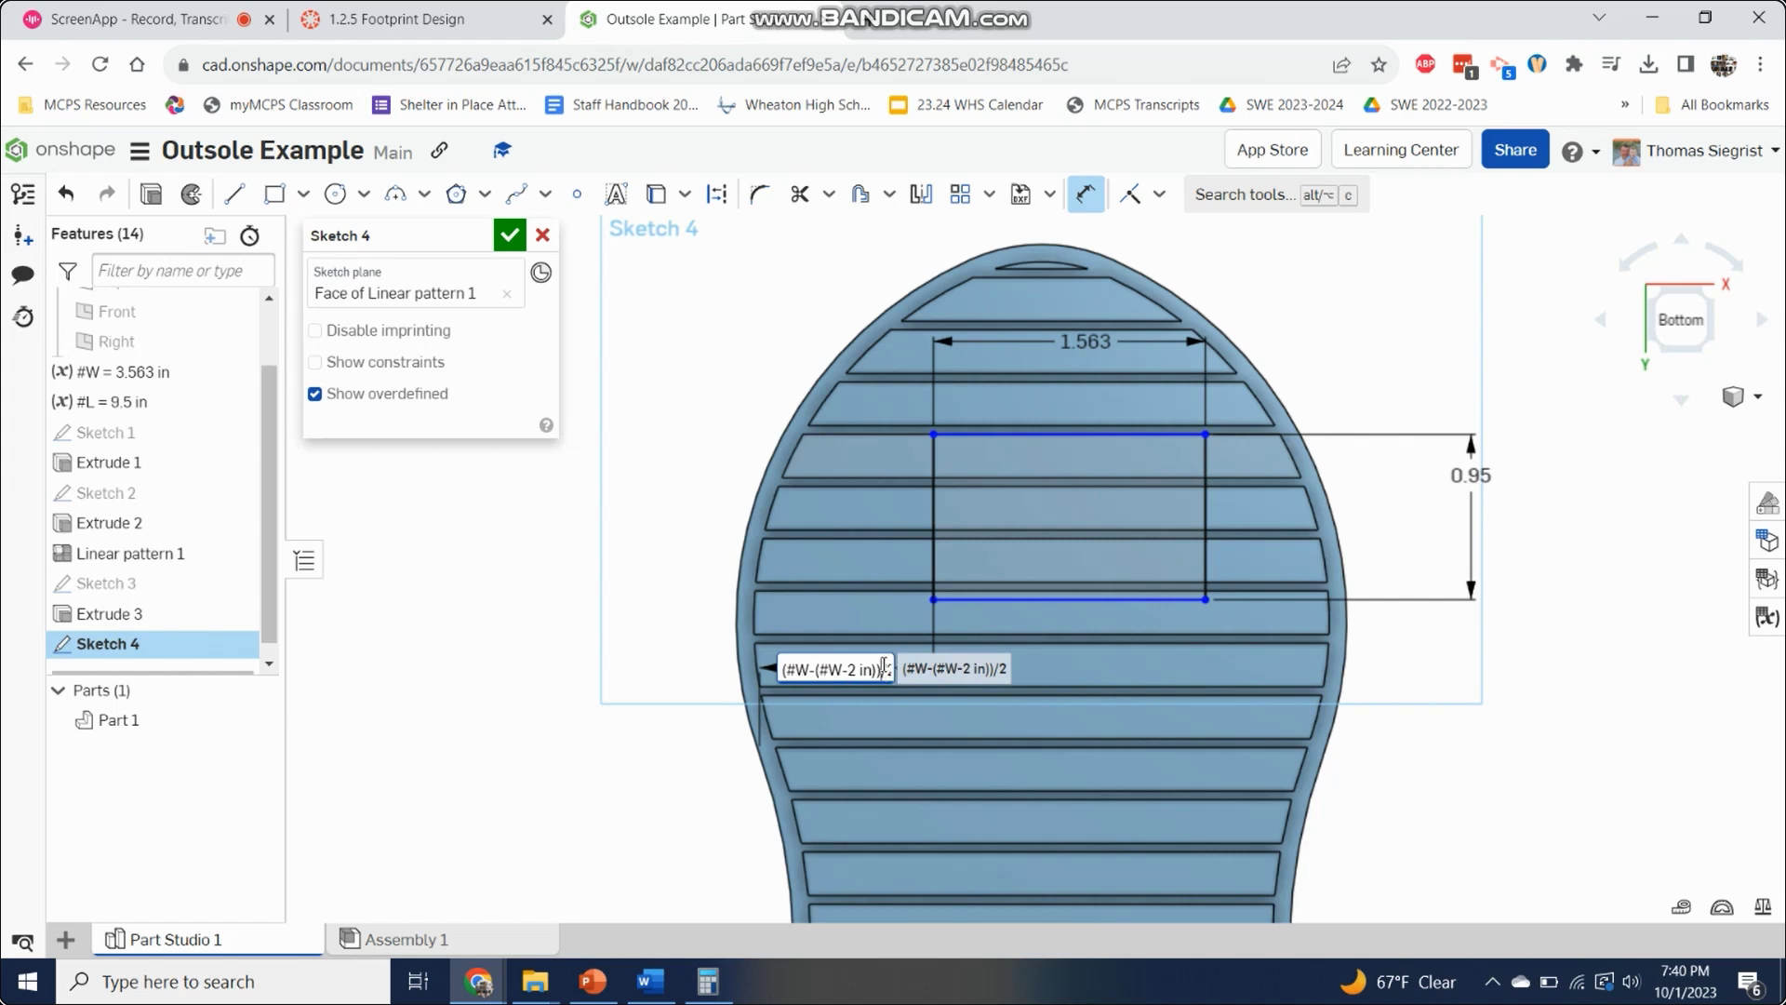
{"action": "left_click_drag", "start_coordinate": [887, 690], "coordinate": [886, 693]}
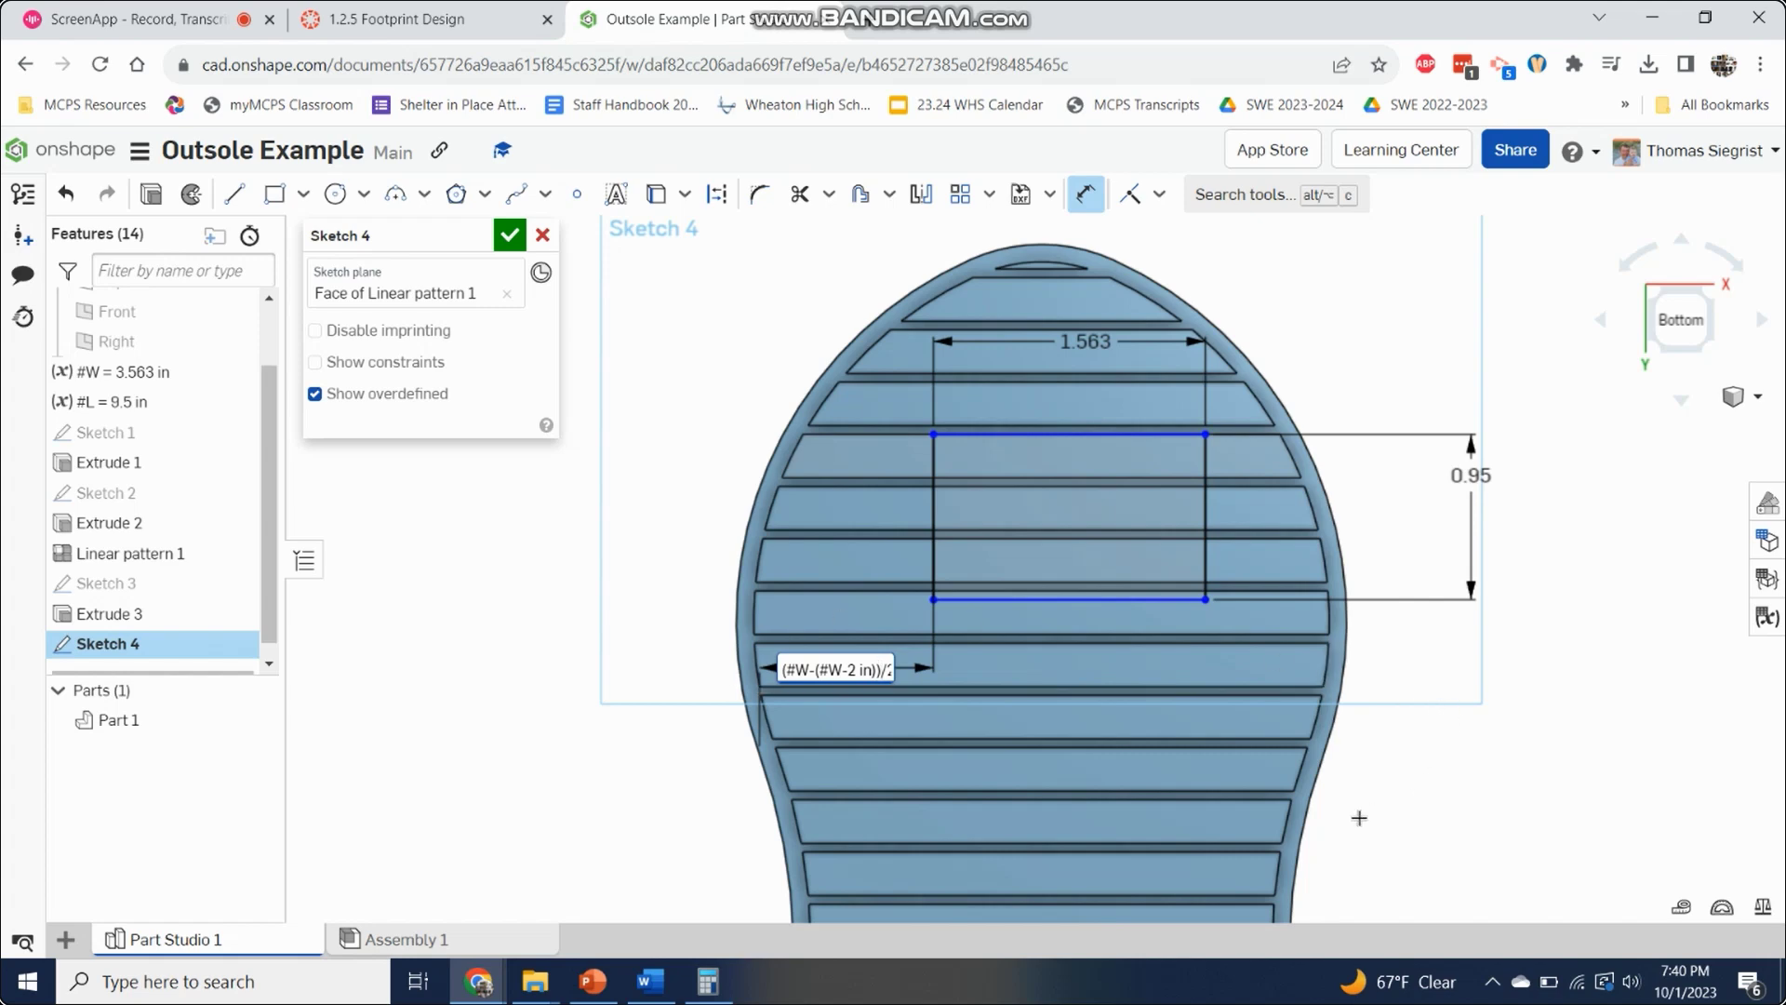
{"action": "key", "text": "Return"}
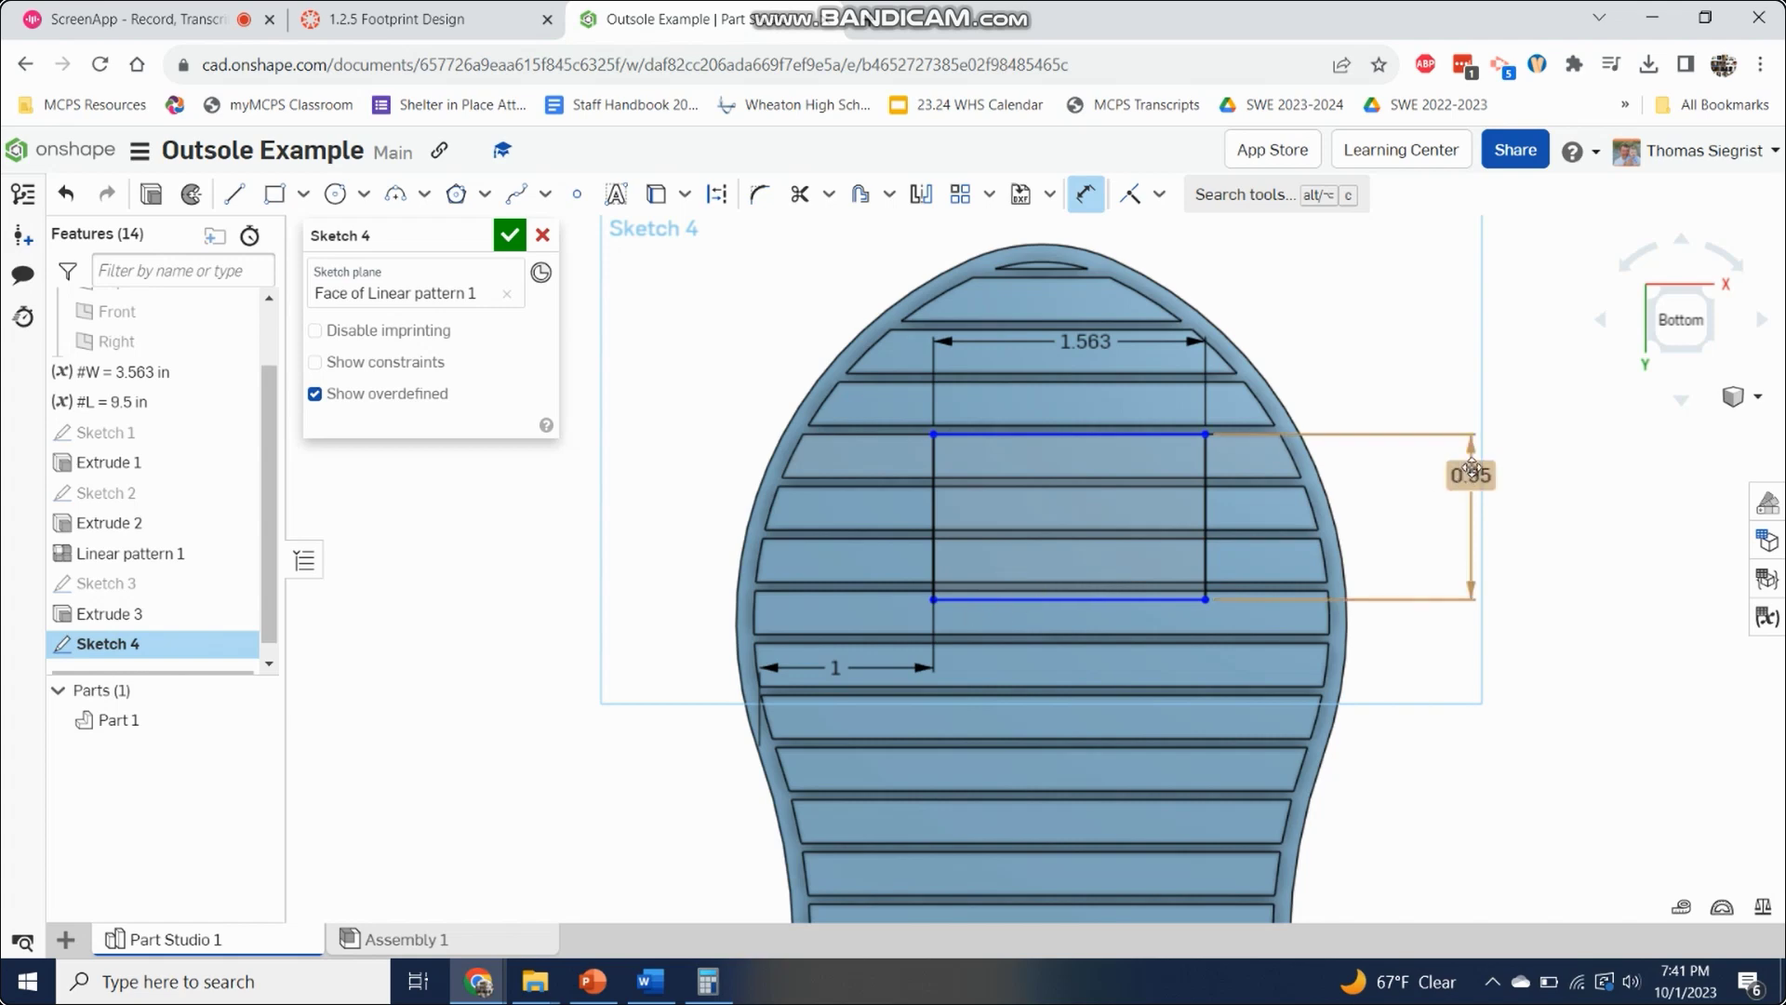
{"action": "key", "text": "Escape"}
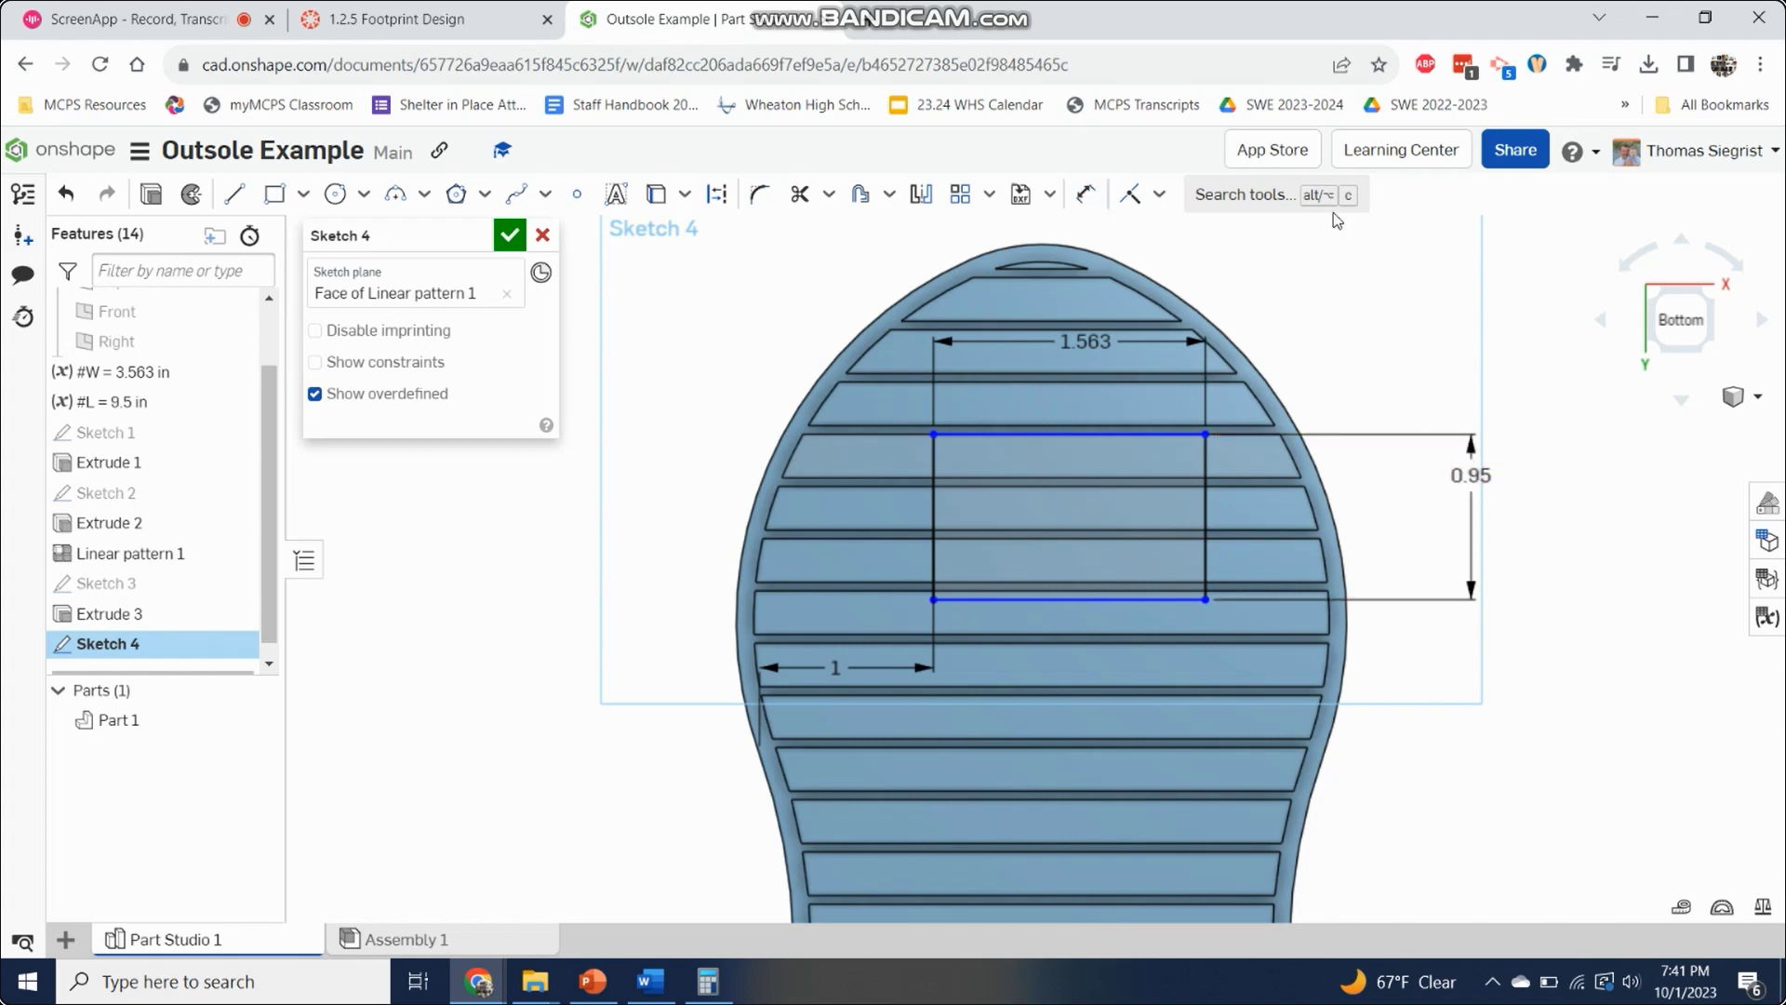
Step: Dimension the vertical distance from the outsole's toe tip to the rectangle's upper side as 1.75 in, and finish the sketch
{"action": "left_click", "coordinate": [1041, 244]}
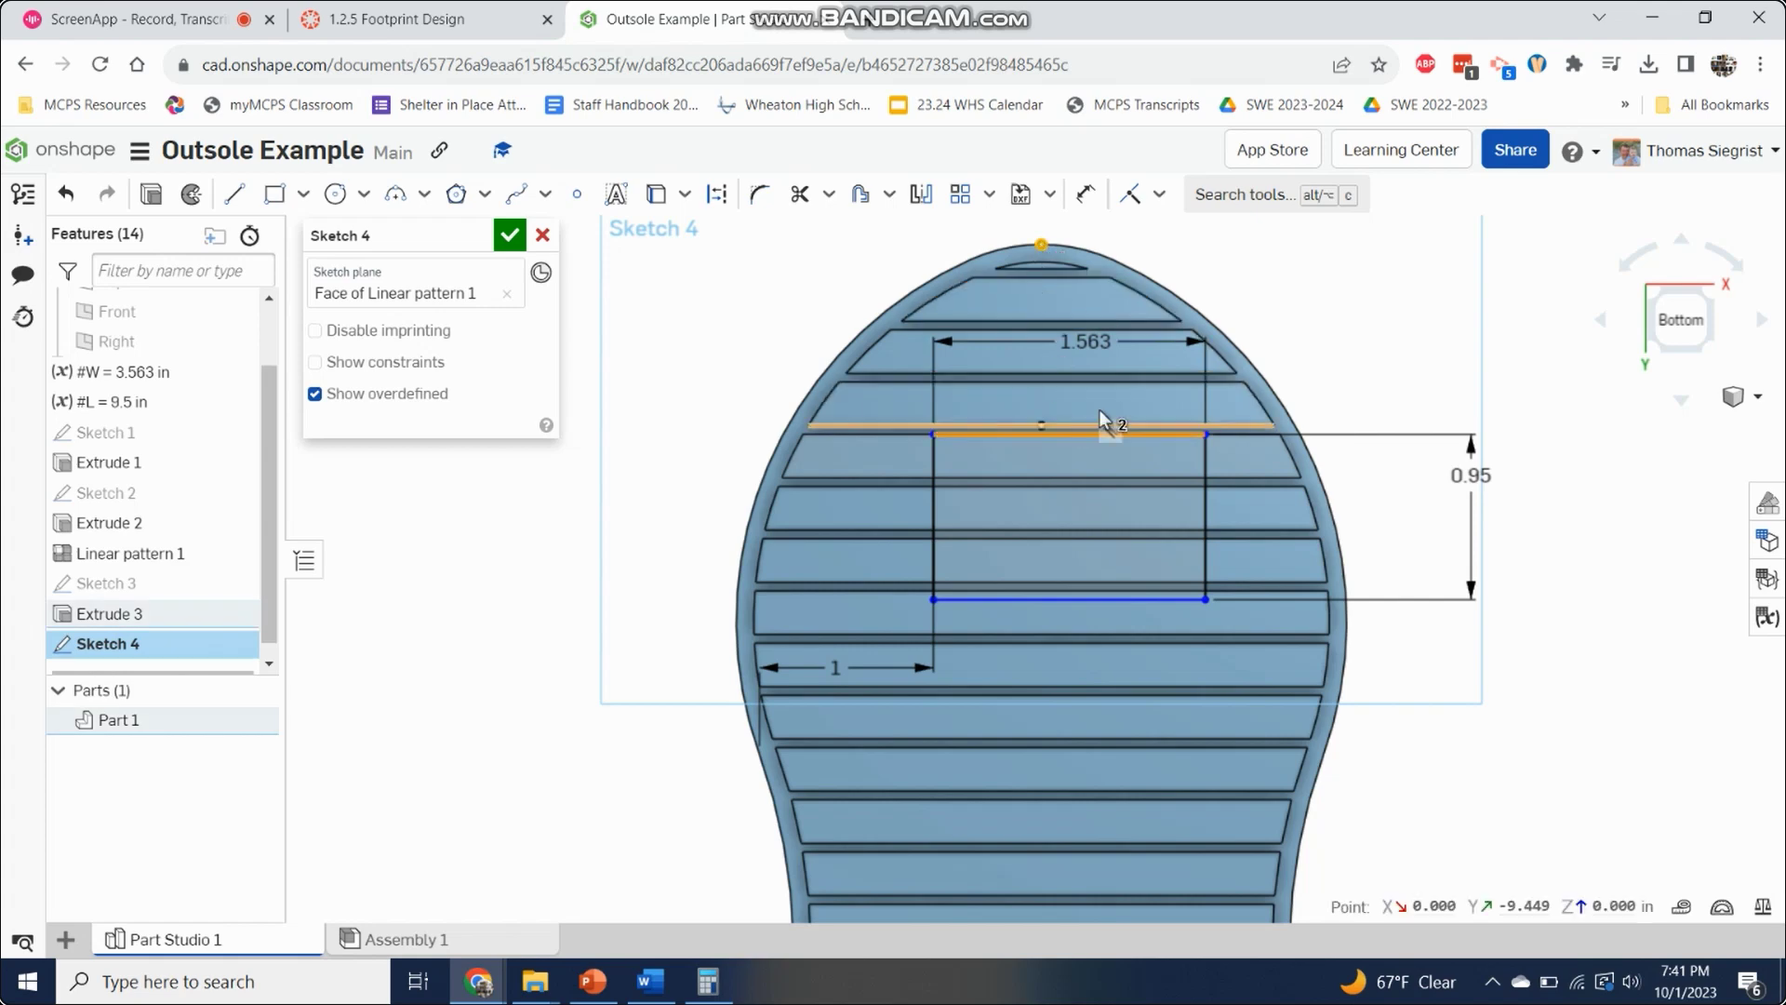
{"action": "left_click", "coordinate": [1086, 193]}
{"action": "left_click", "coordinate": [1041, 245]}
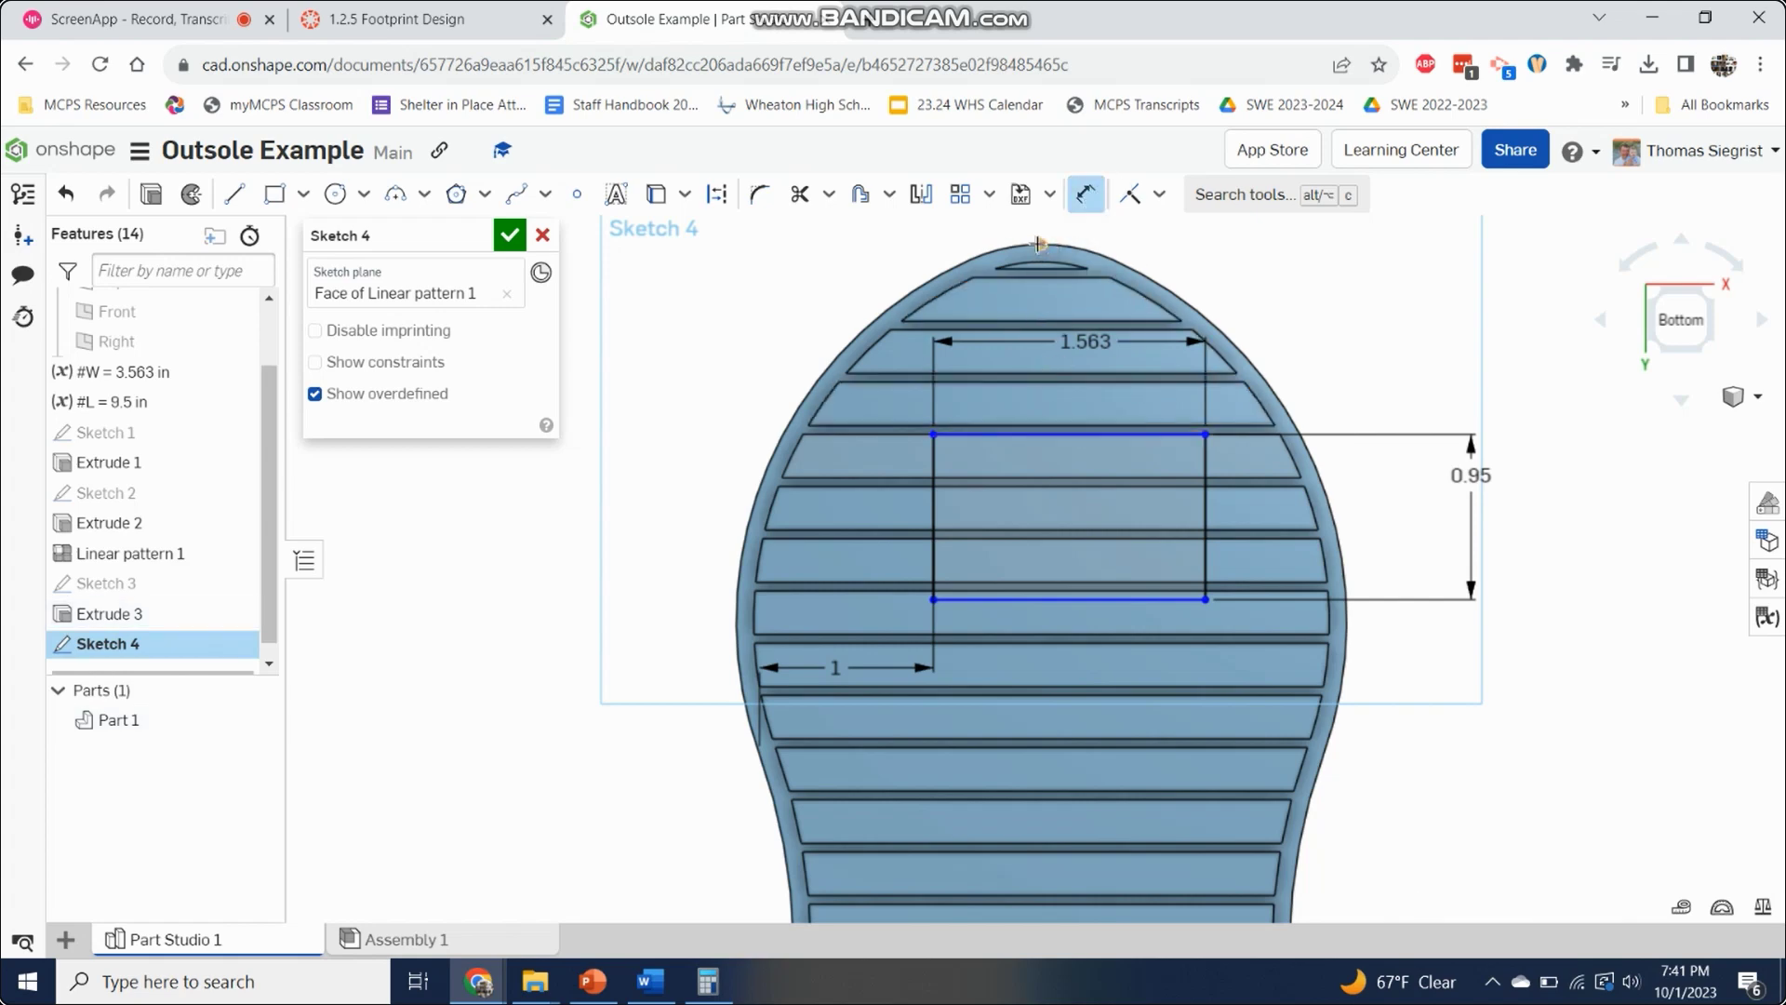
{"action": "left_click", "coordinate": [1163, 425]}
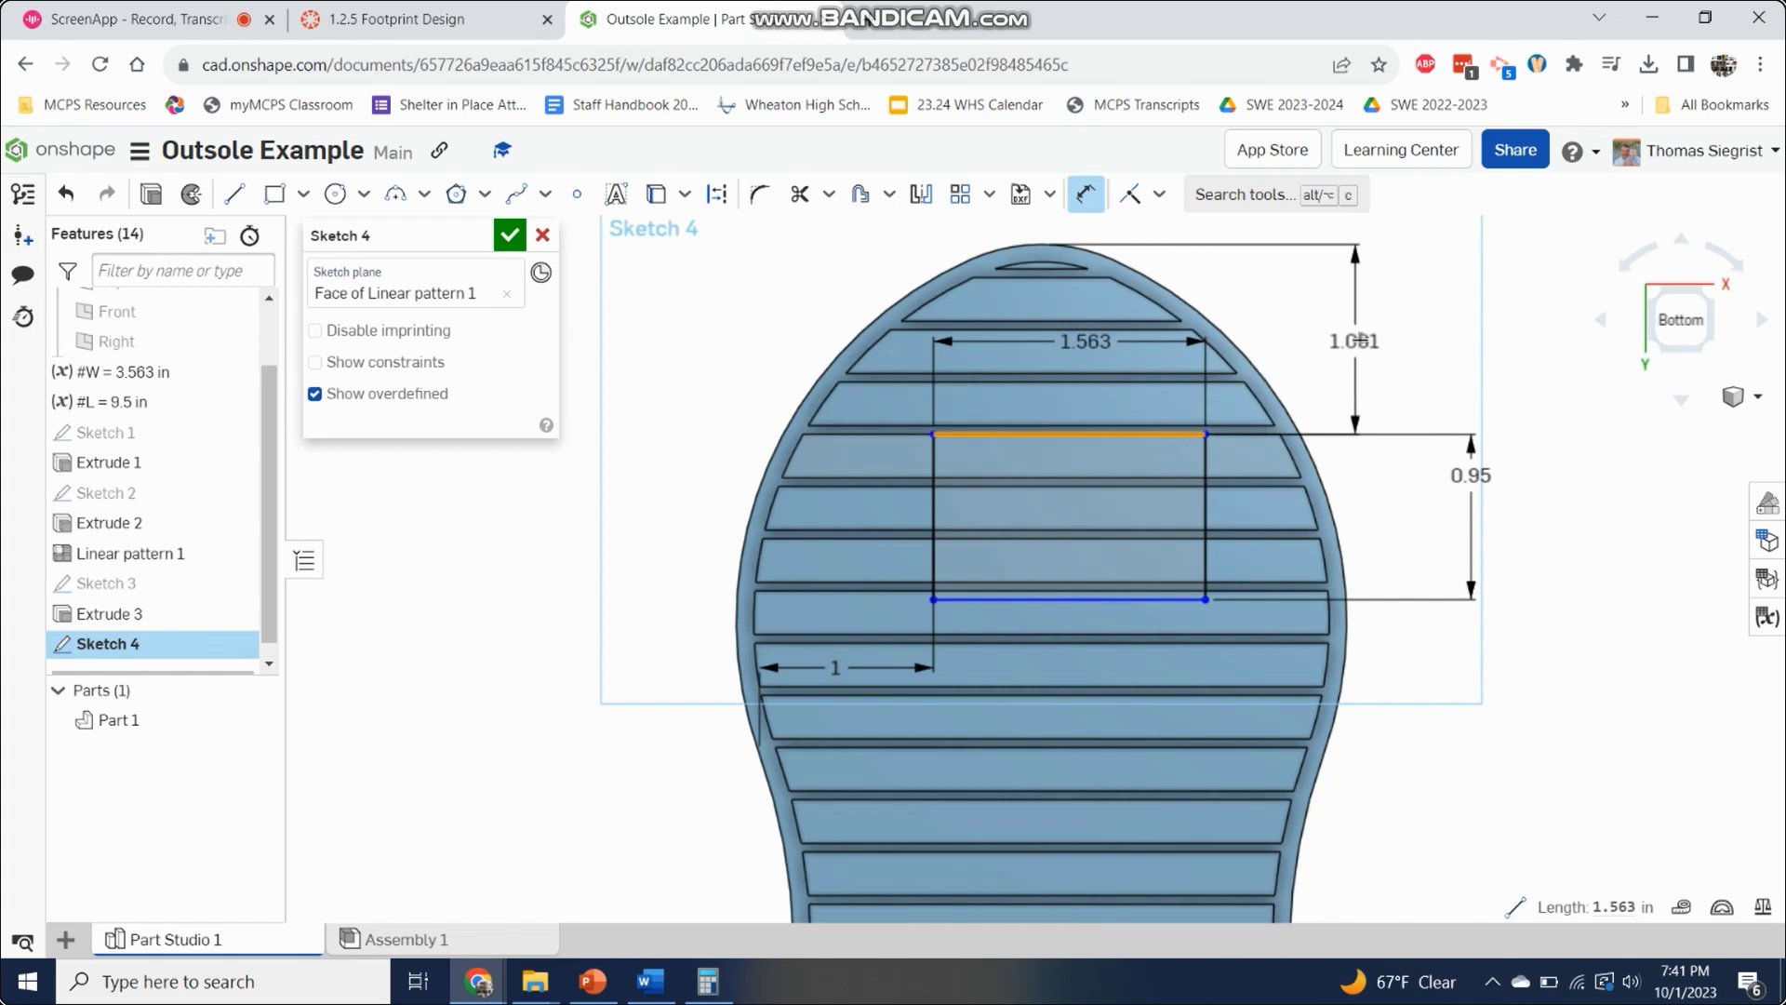
{"action": "left_click", "coordinate": [1411, 376]}
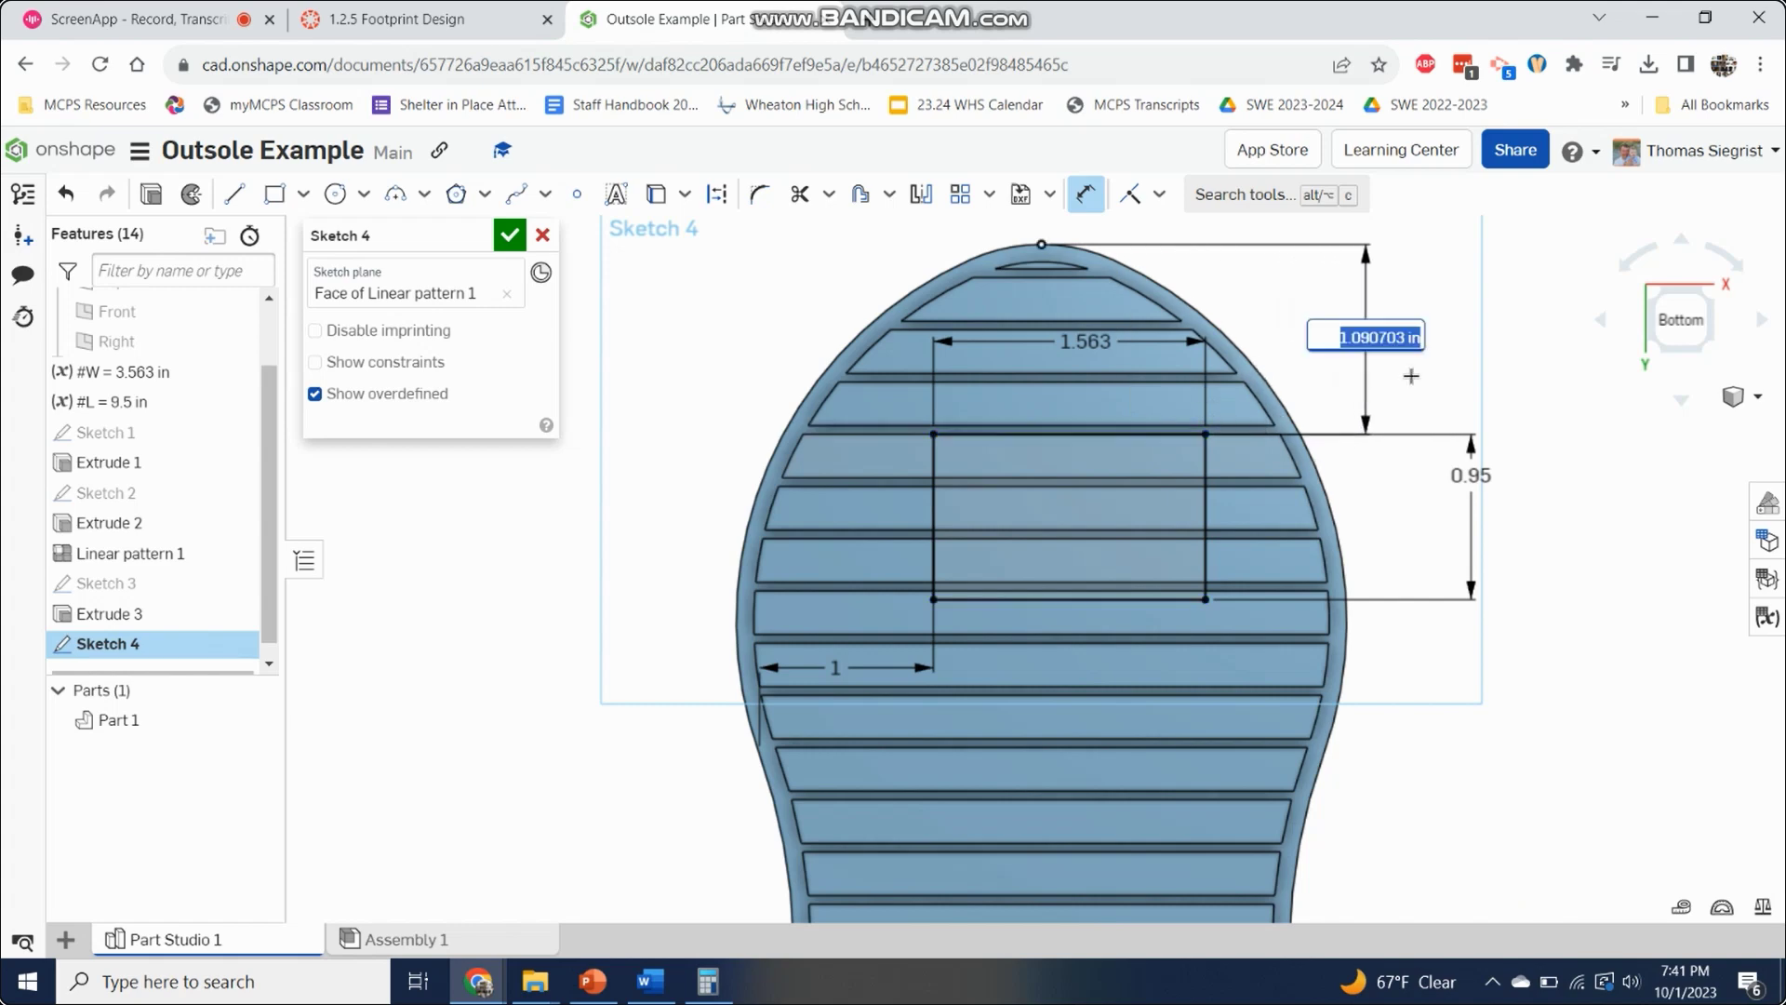
{"action": "type", "text": "1.75"}
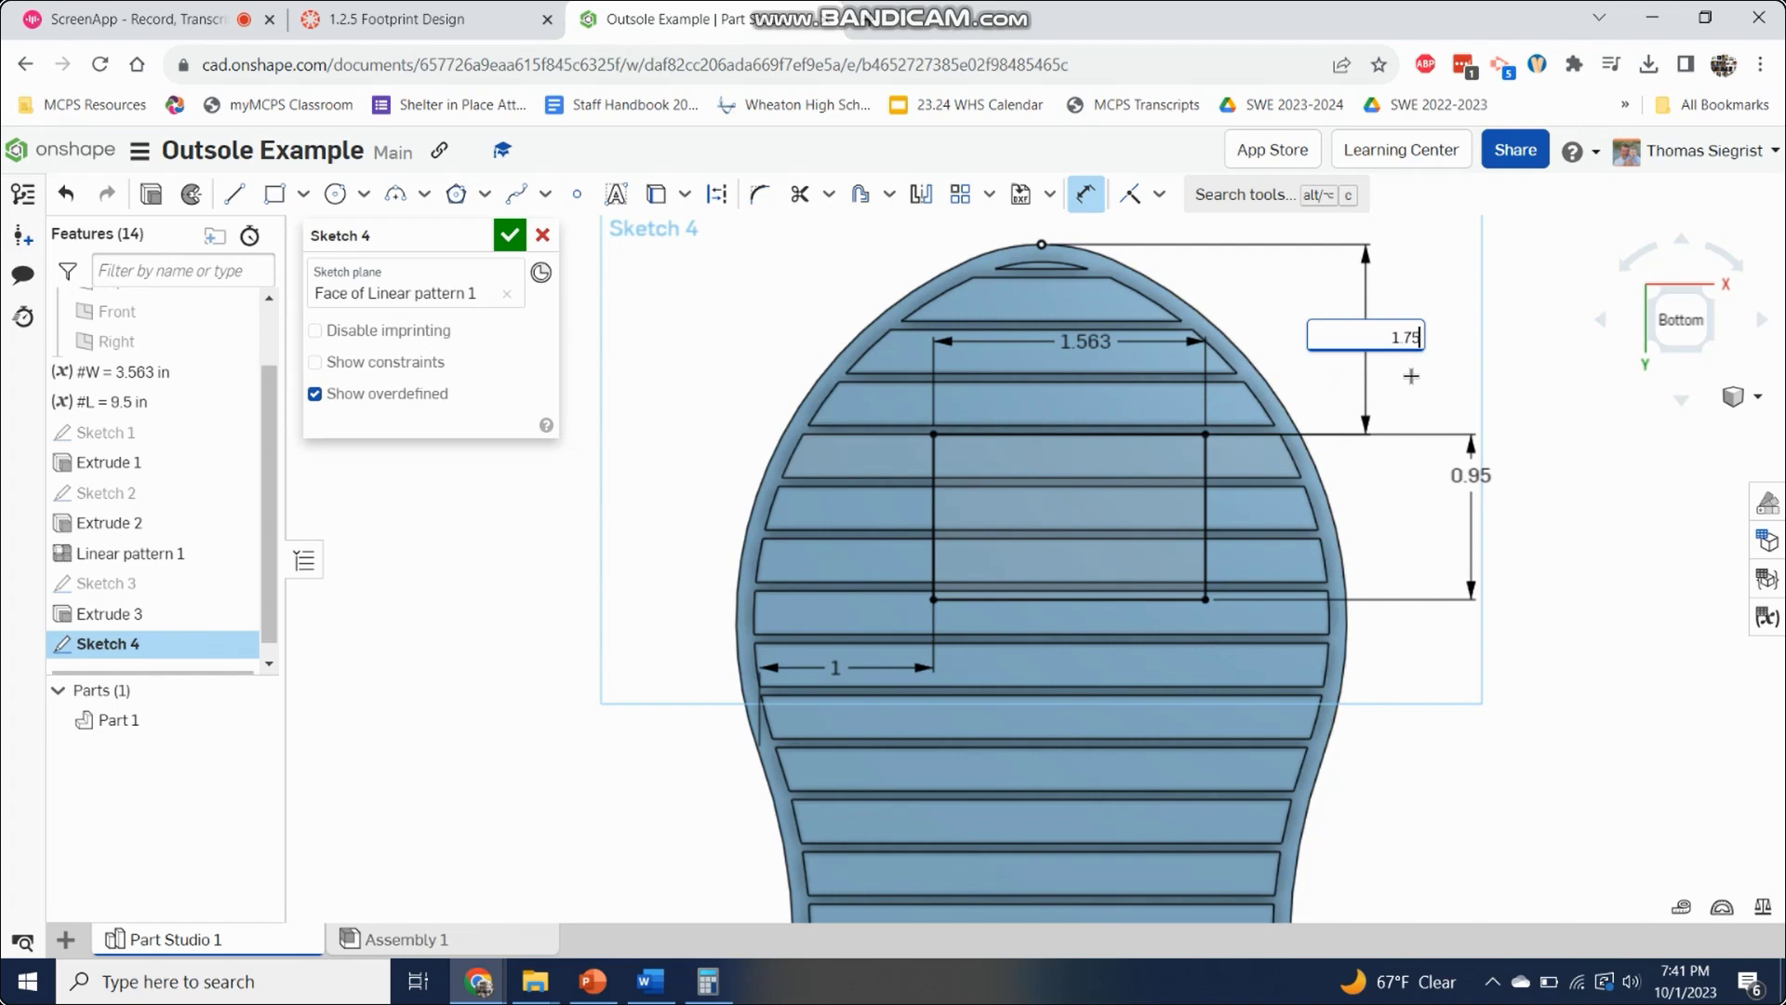
{"action": "key", "text": "Return"}
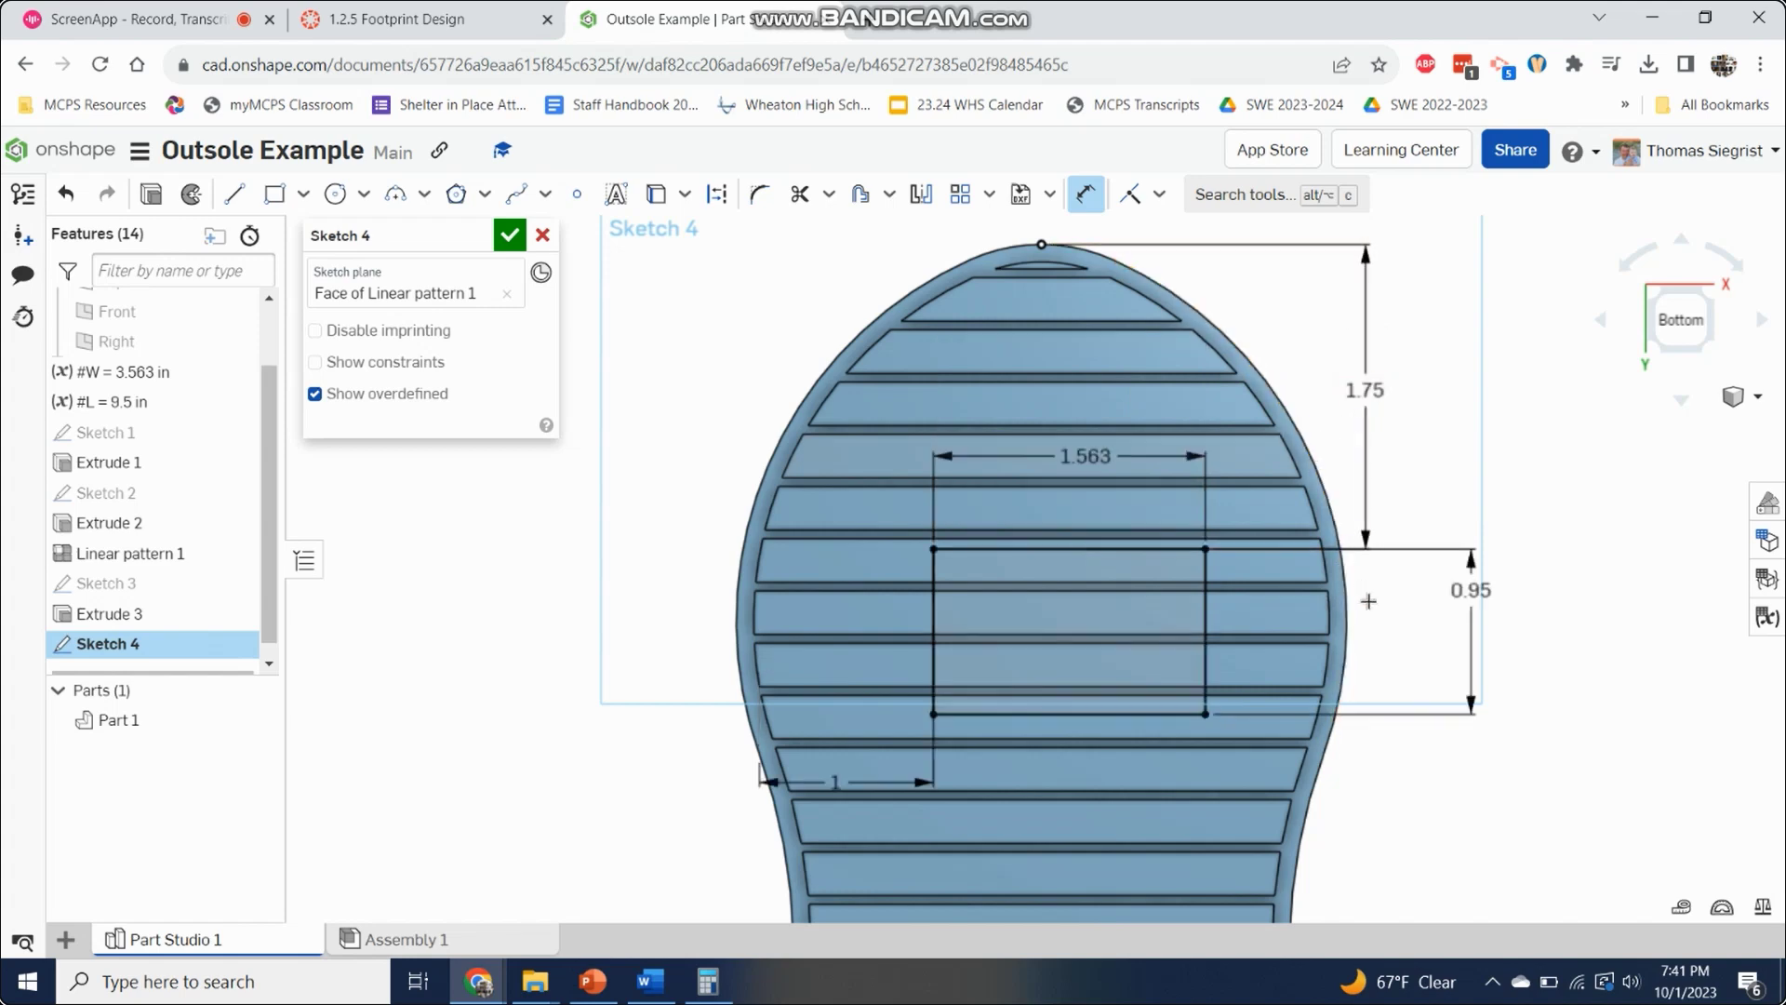
{"action": "left_click", "coordinate": [510, 236]}
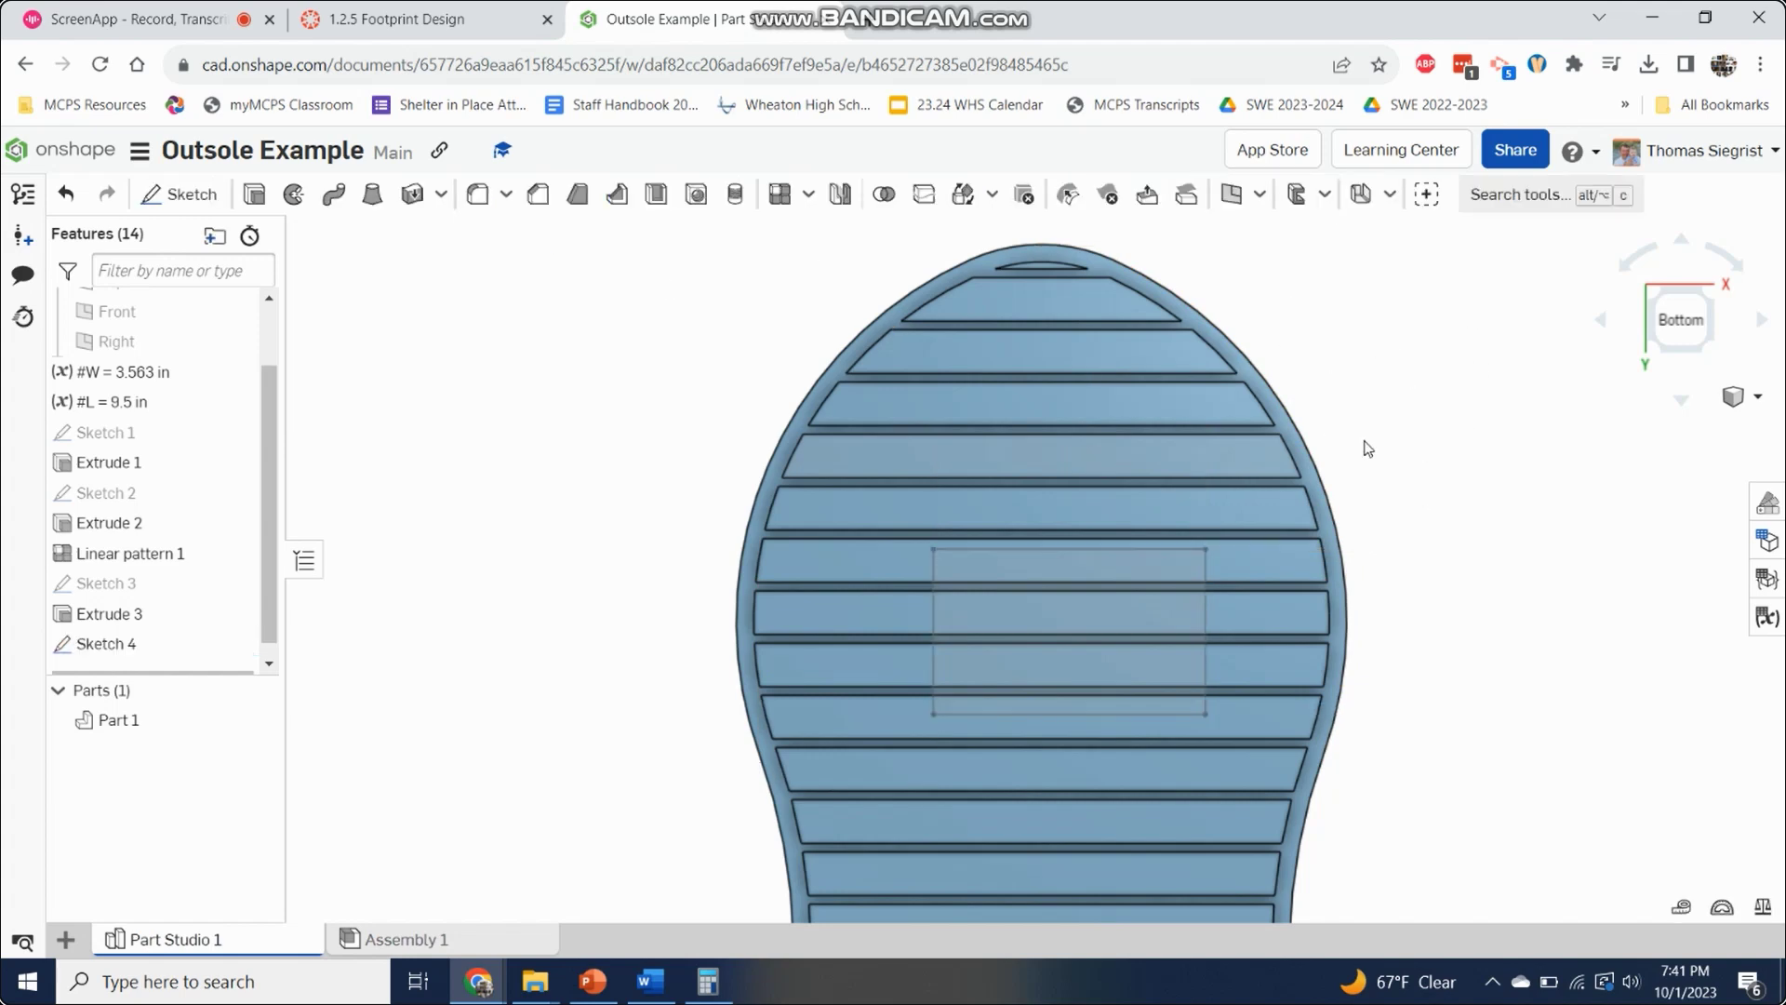
Step: Extrude the rectangle as a Remove cut 0.1 in deep into the outsole with Merge with all enabled
{"action": "left_click", "coordinate": [1051, 538]}
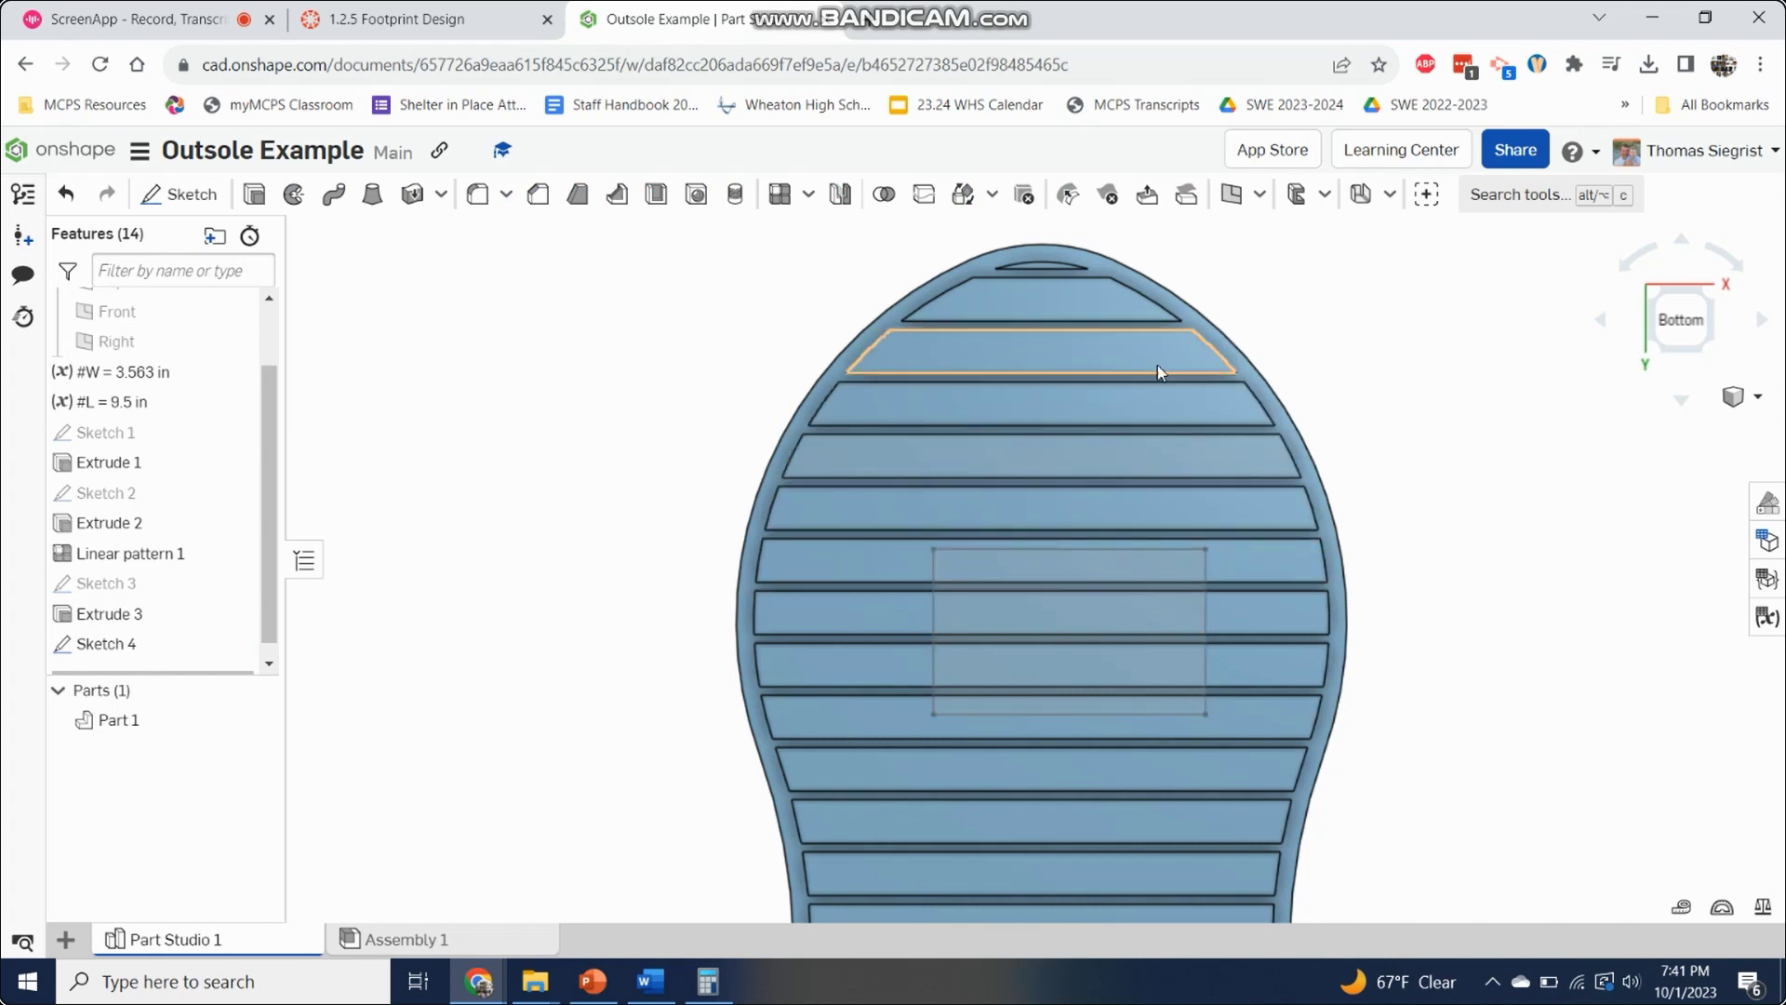
{"action": "left_click", "coordinate": [254, 194]}
{"action": "left_click", "coordinate": [1077, 649]}
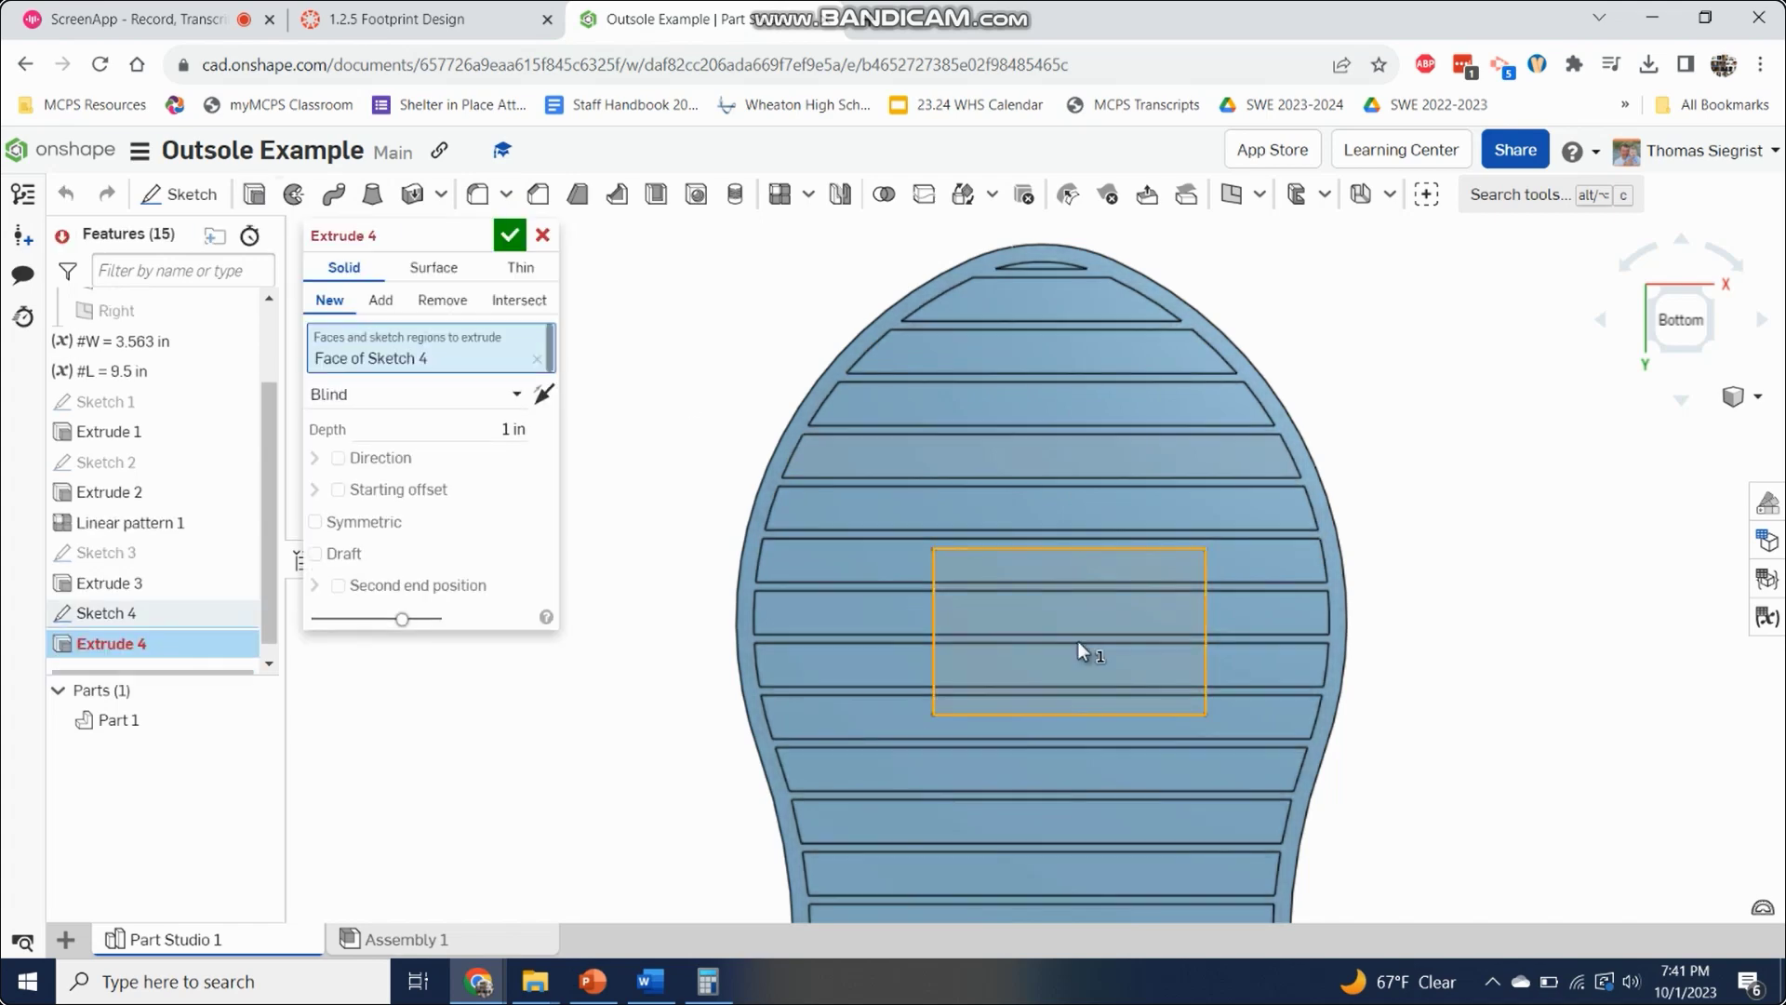
{"action": "left_click", "coordinate": [432, 302]}
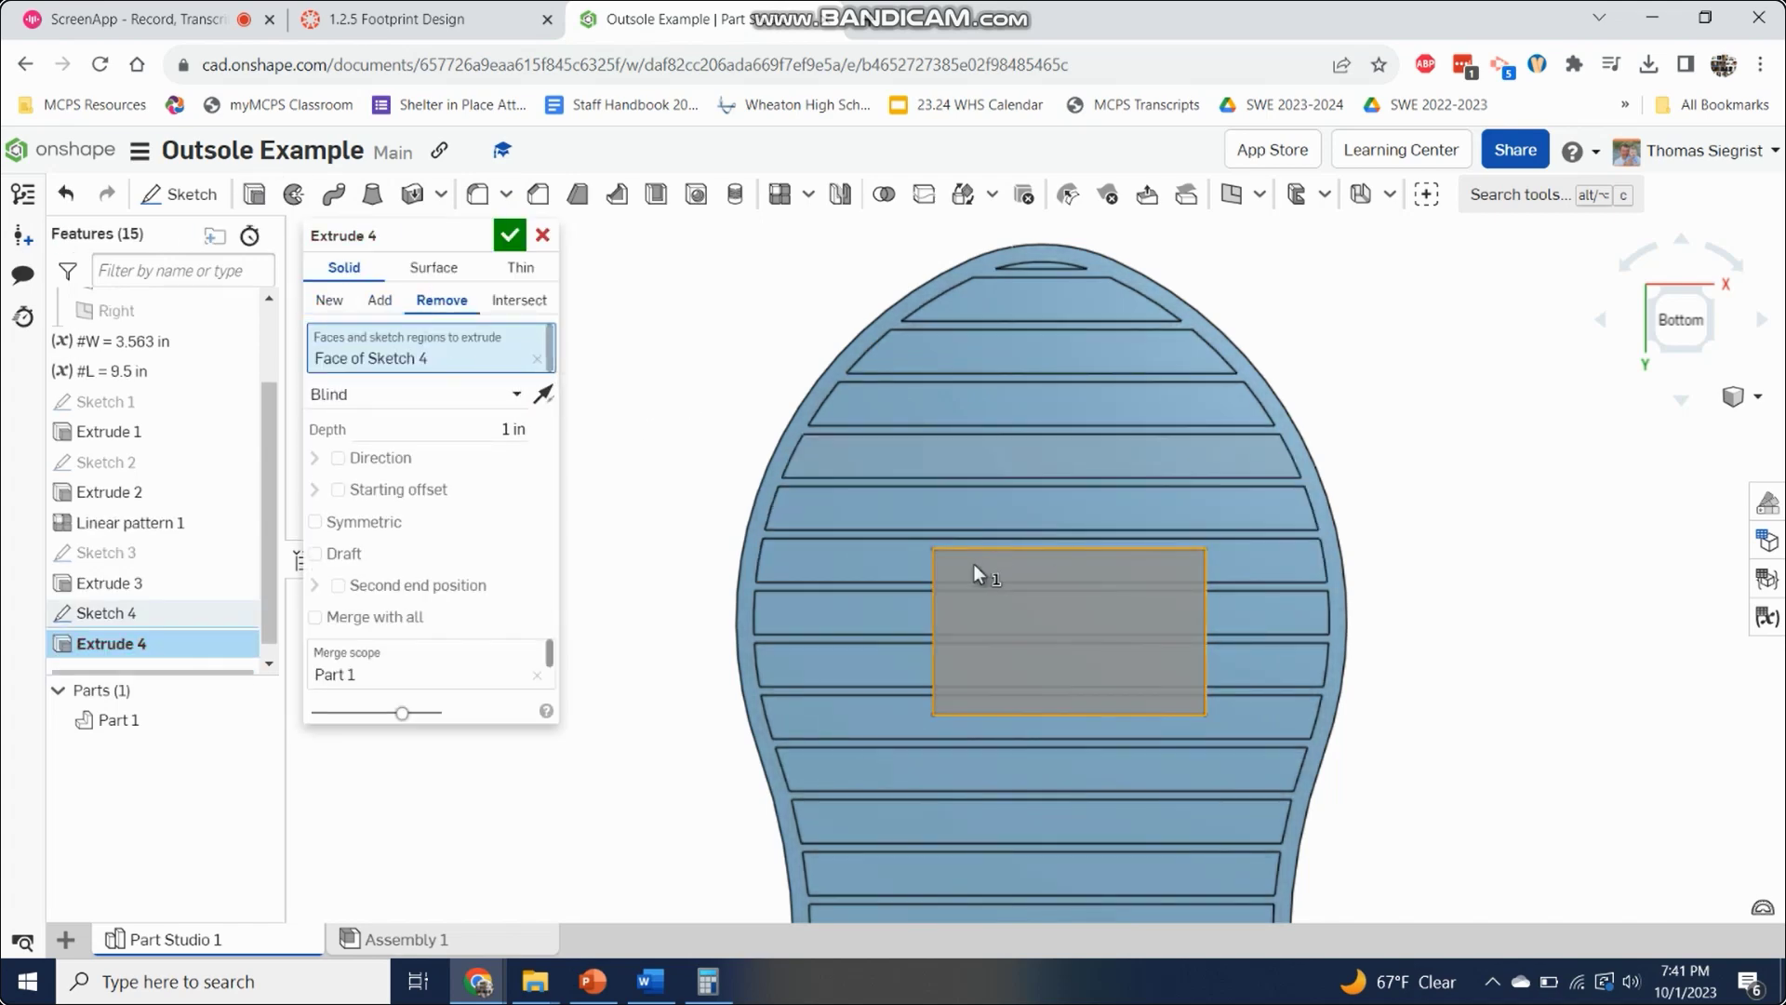
{"action": "left_click", "coordinate": [519, 430]}
{"action": "key", "text": "BackSpace"}
{"action": "type", "text": "1"}
{"action": "left_click", "coordinate": [316, 617]}
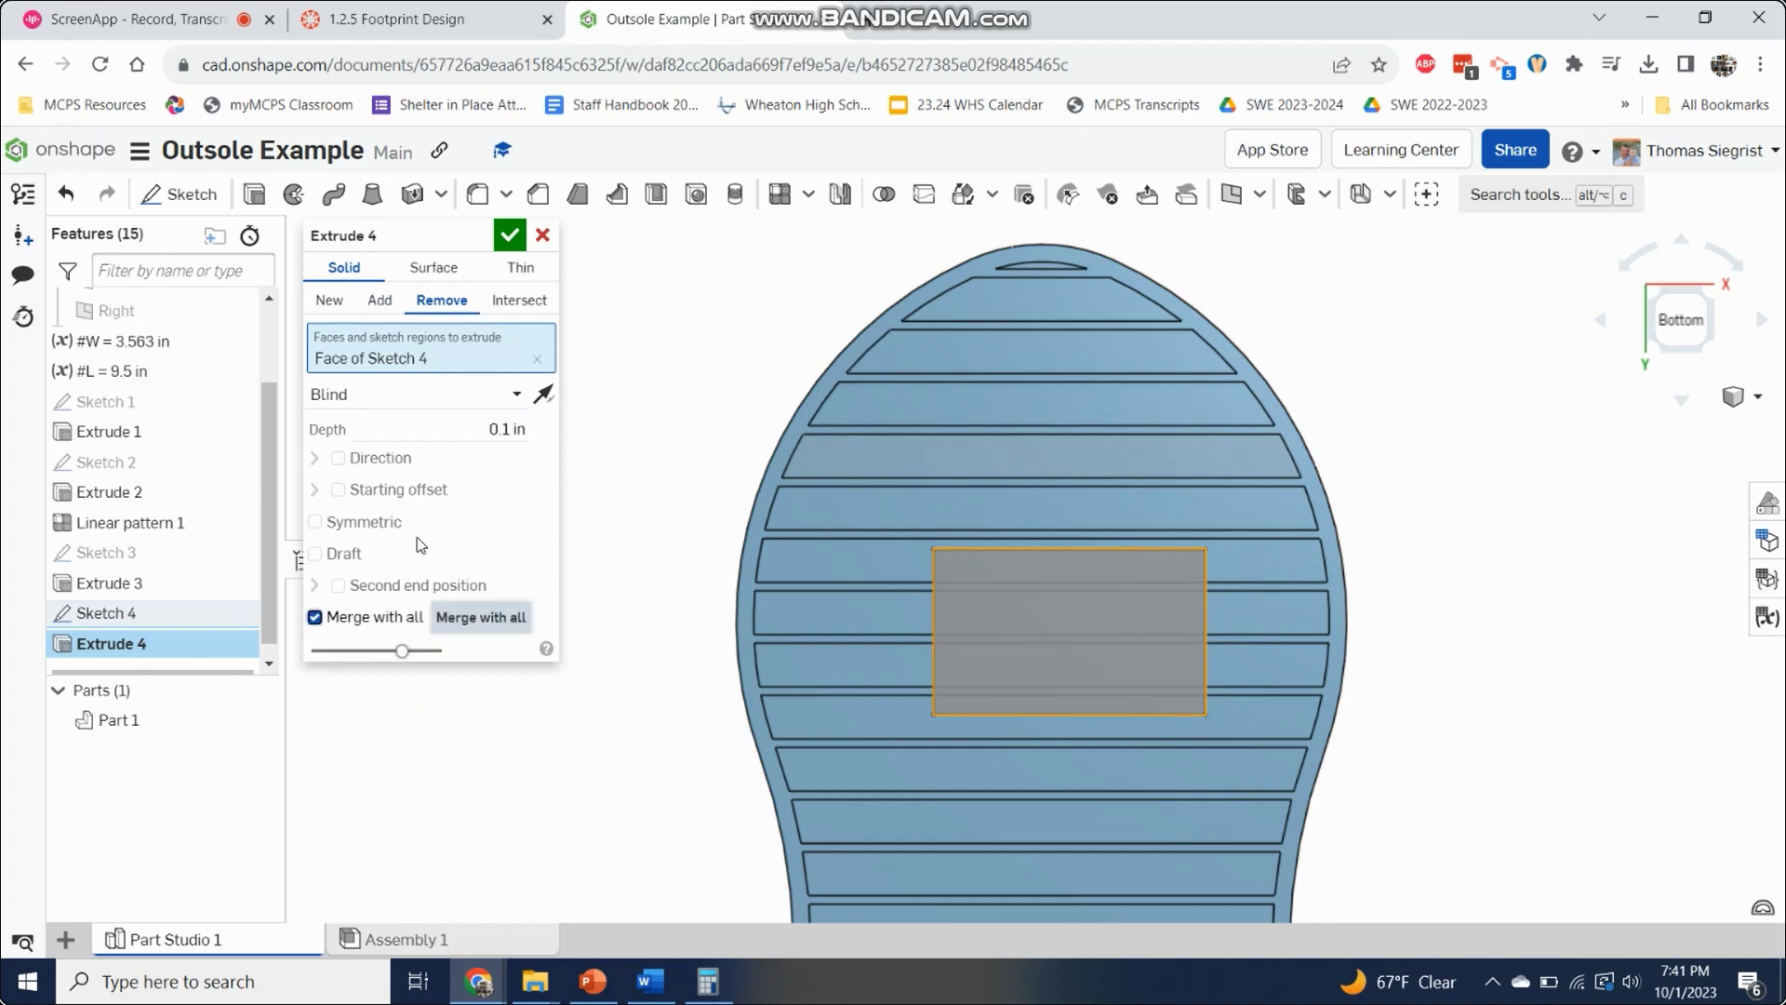
{"action": "left_click", "coordinate": [507, 238]}
{"action": "right_click_drag", "start_coordinate": [1634, 690], "coordinate": [1589, 670]}
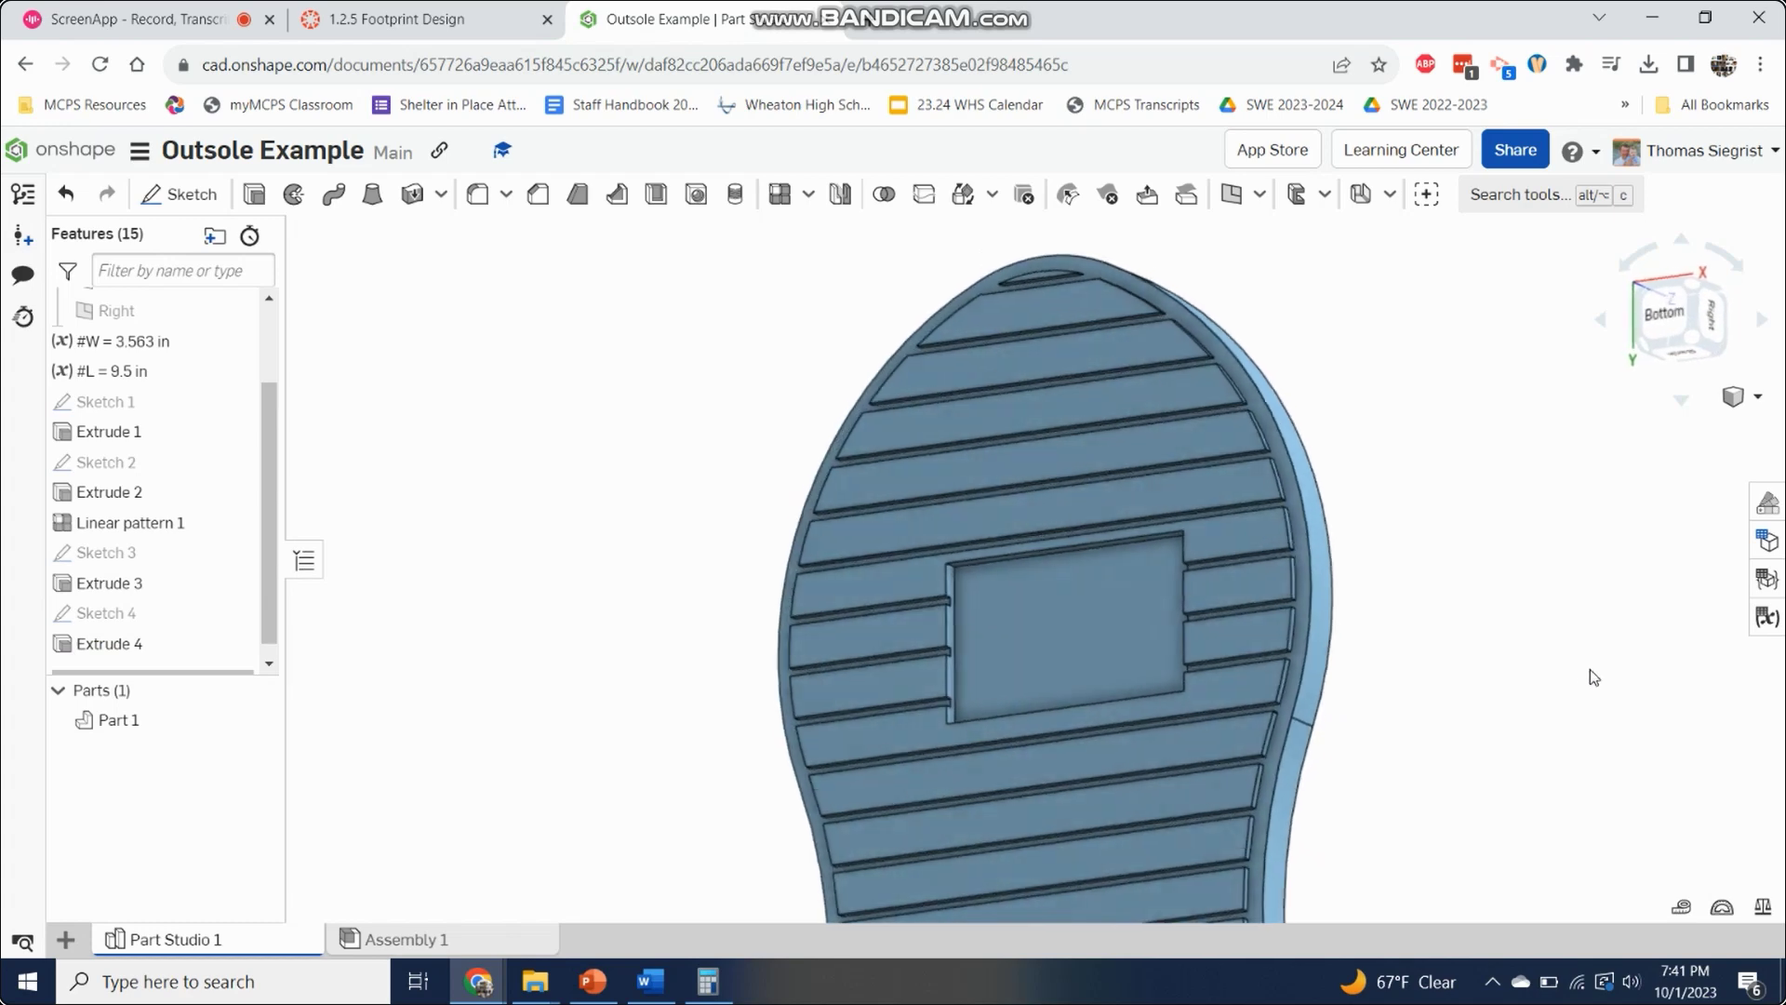
{"action": "left_click", "coordinate": [181, 193]}
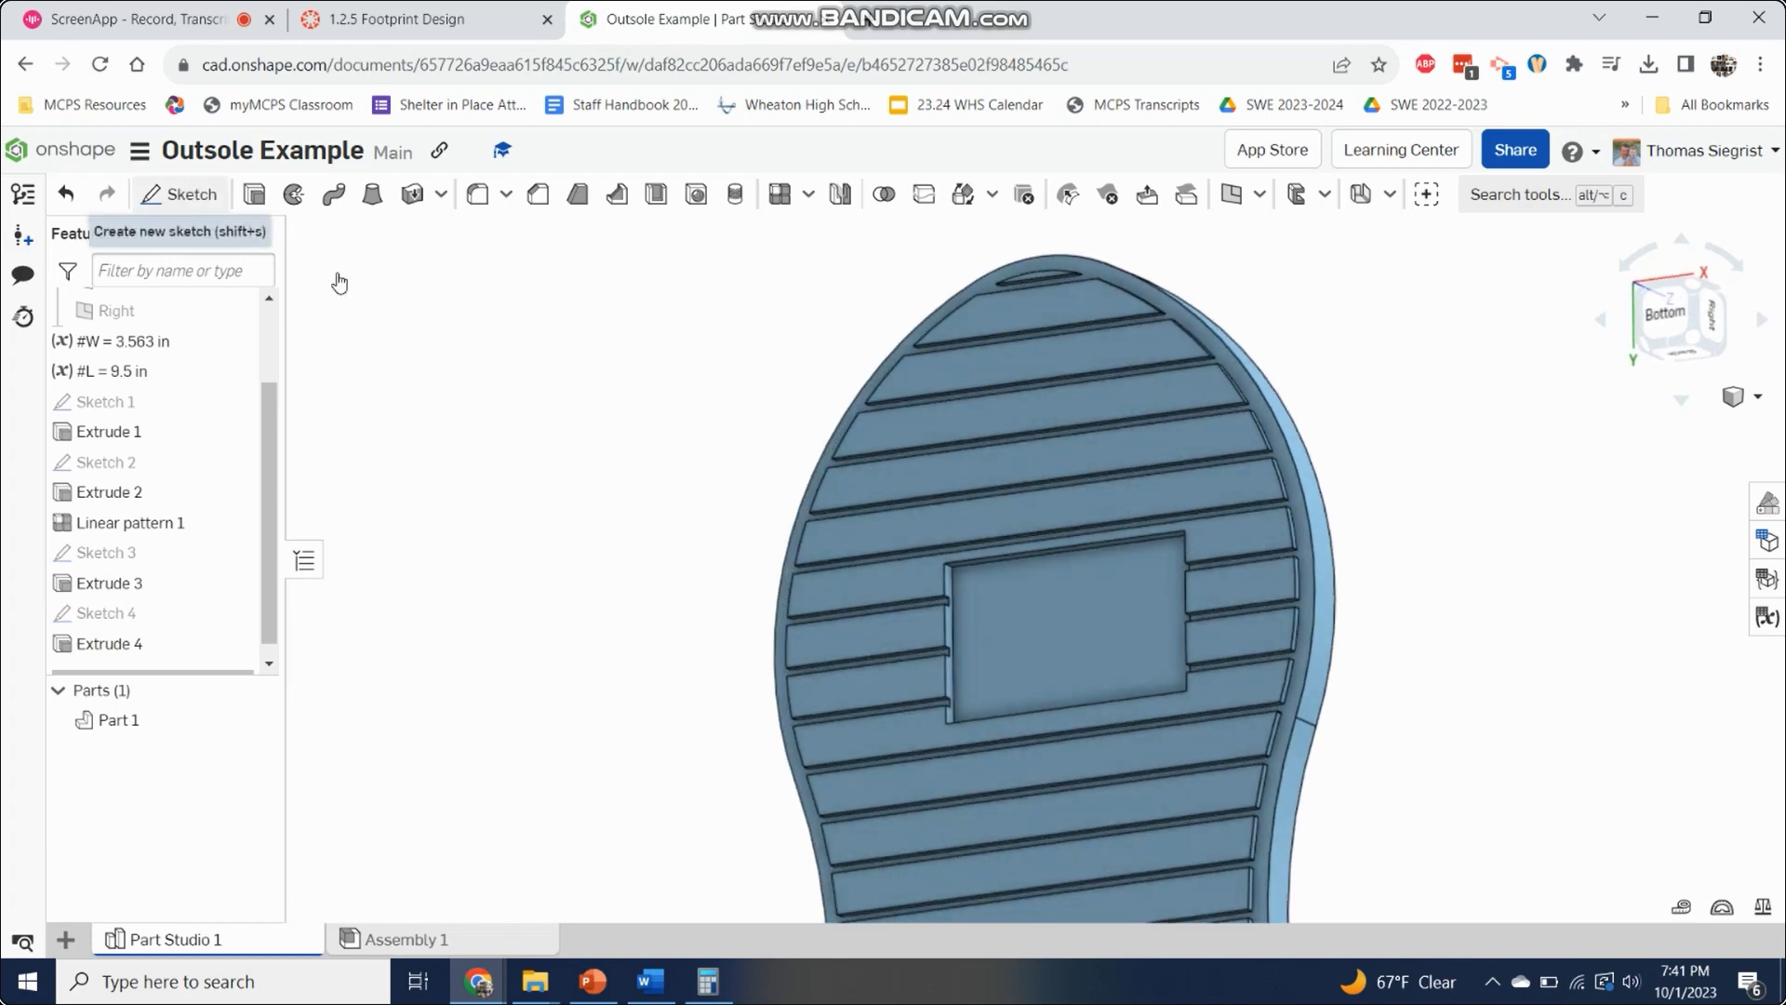
{"action": "left_click", "coordinate": [1071, 640]}
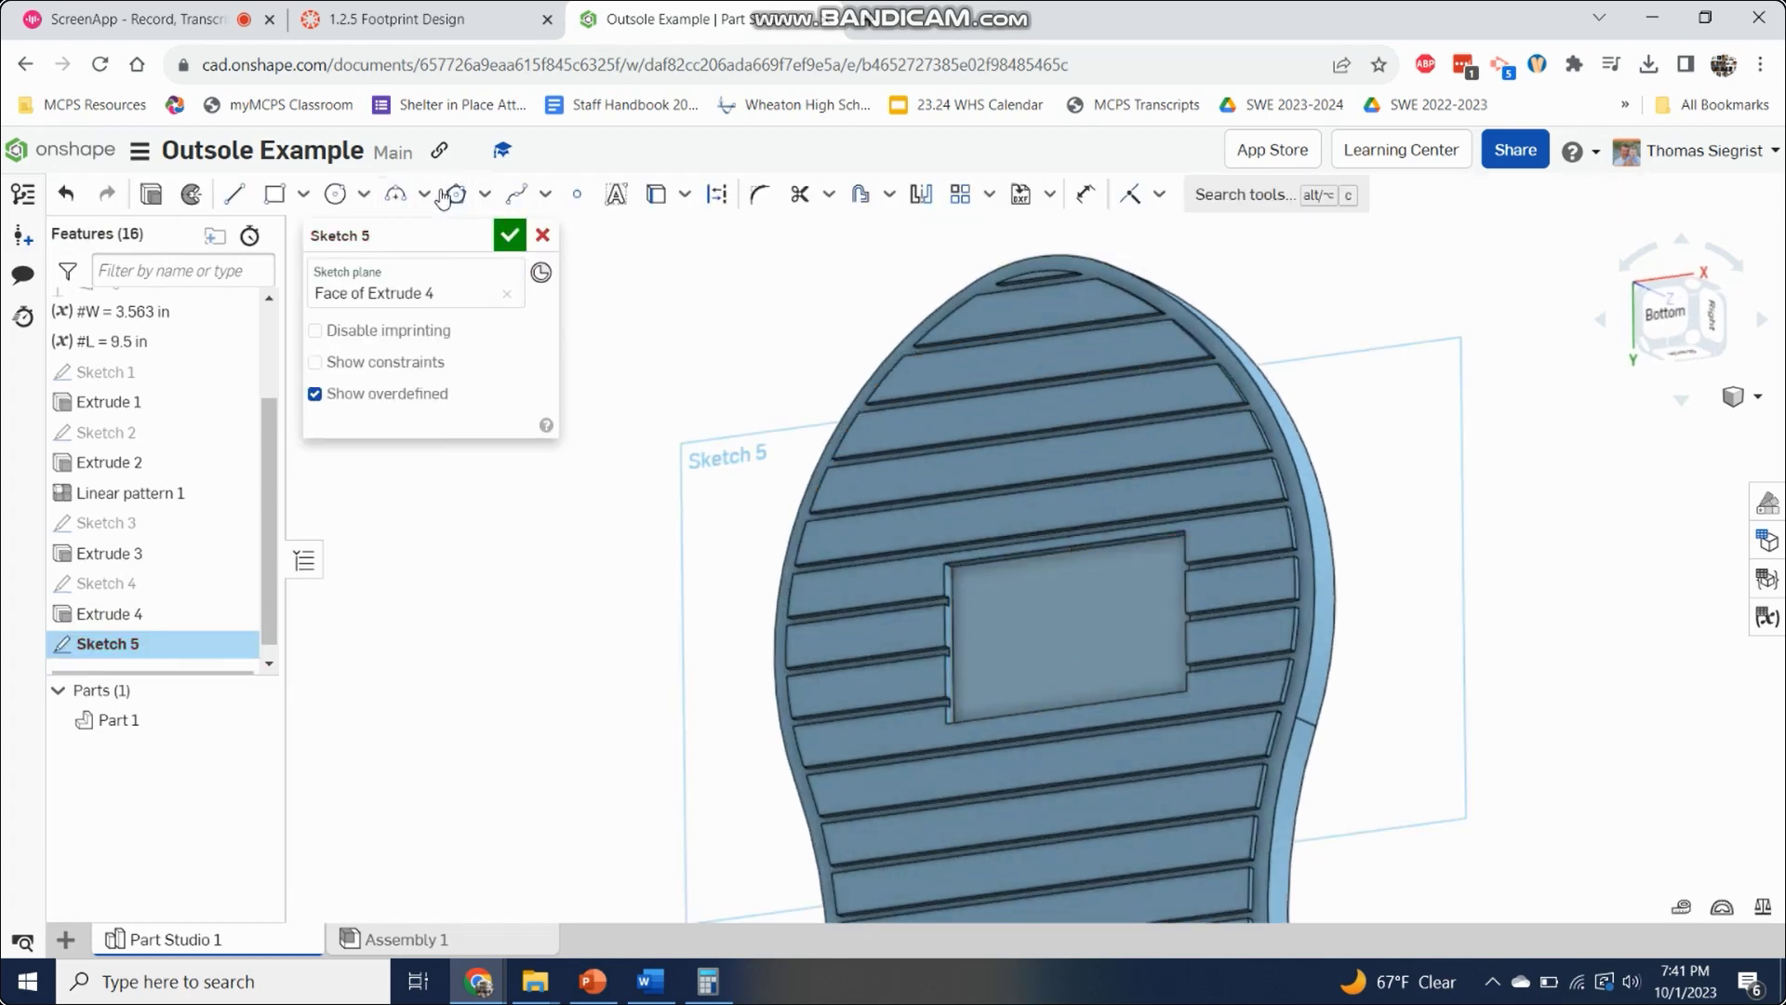
{"action": "left_click", "coordinate": [335, 197]}
{"action": "left_click", "coordinate": [542, 235]}
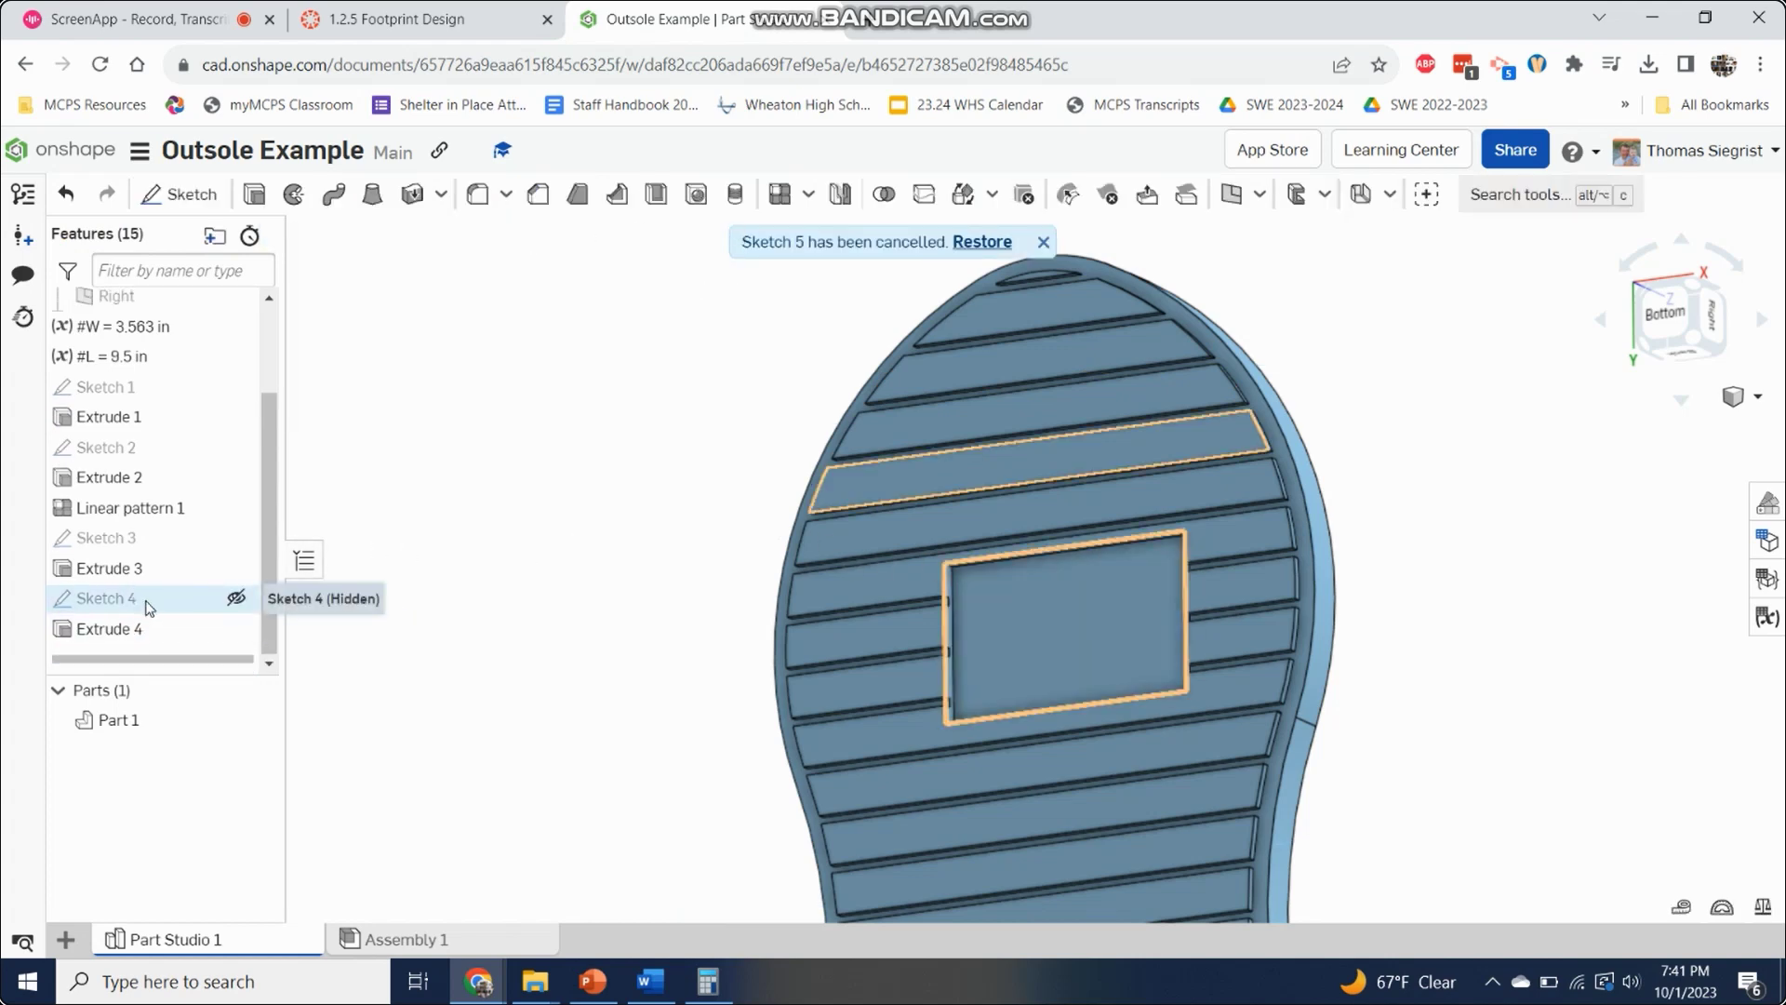
Step: Start a sketch on the rectangular pocket's floor and project the floor's outline into it with the Use tool
{"action": "left_click", "coordinate": [180, 194]}
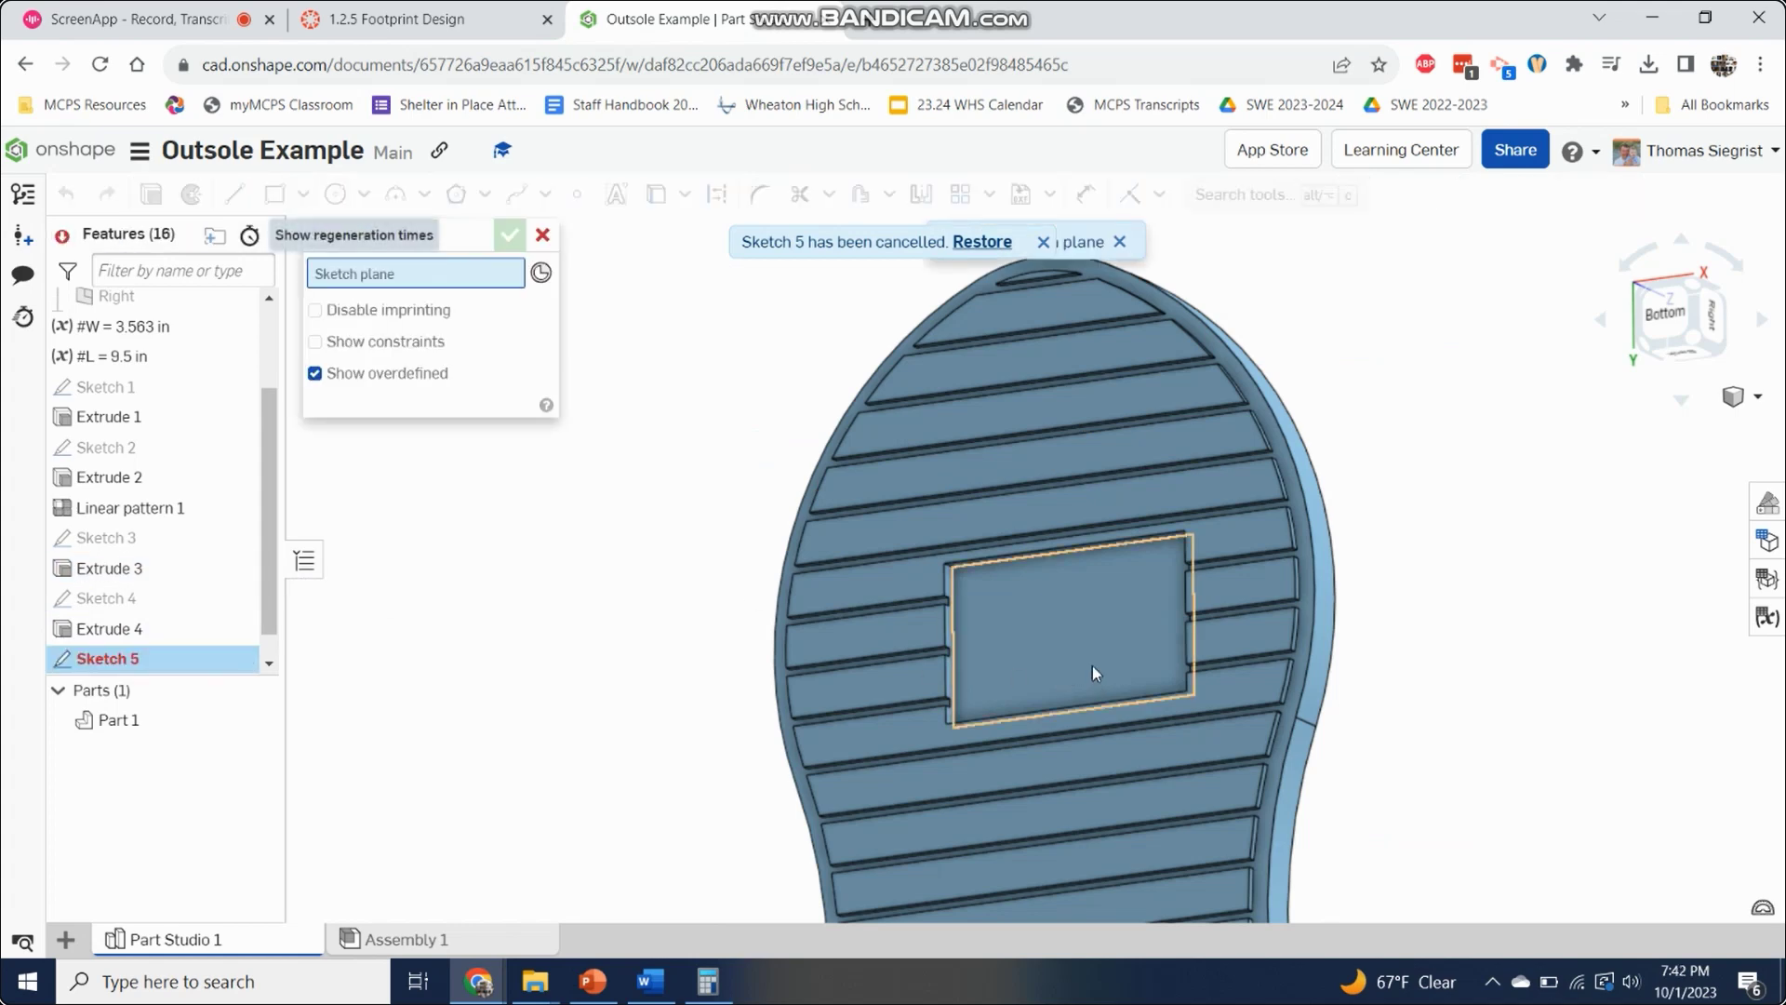
{"action": "left_click", "coordinate": [1084, 650]}
{"action": "left_click", "coordinate": [1238, 193]}
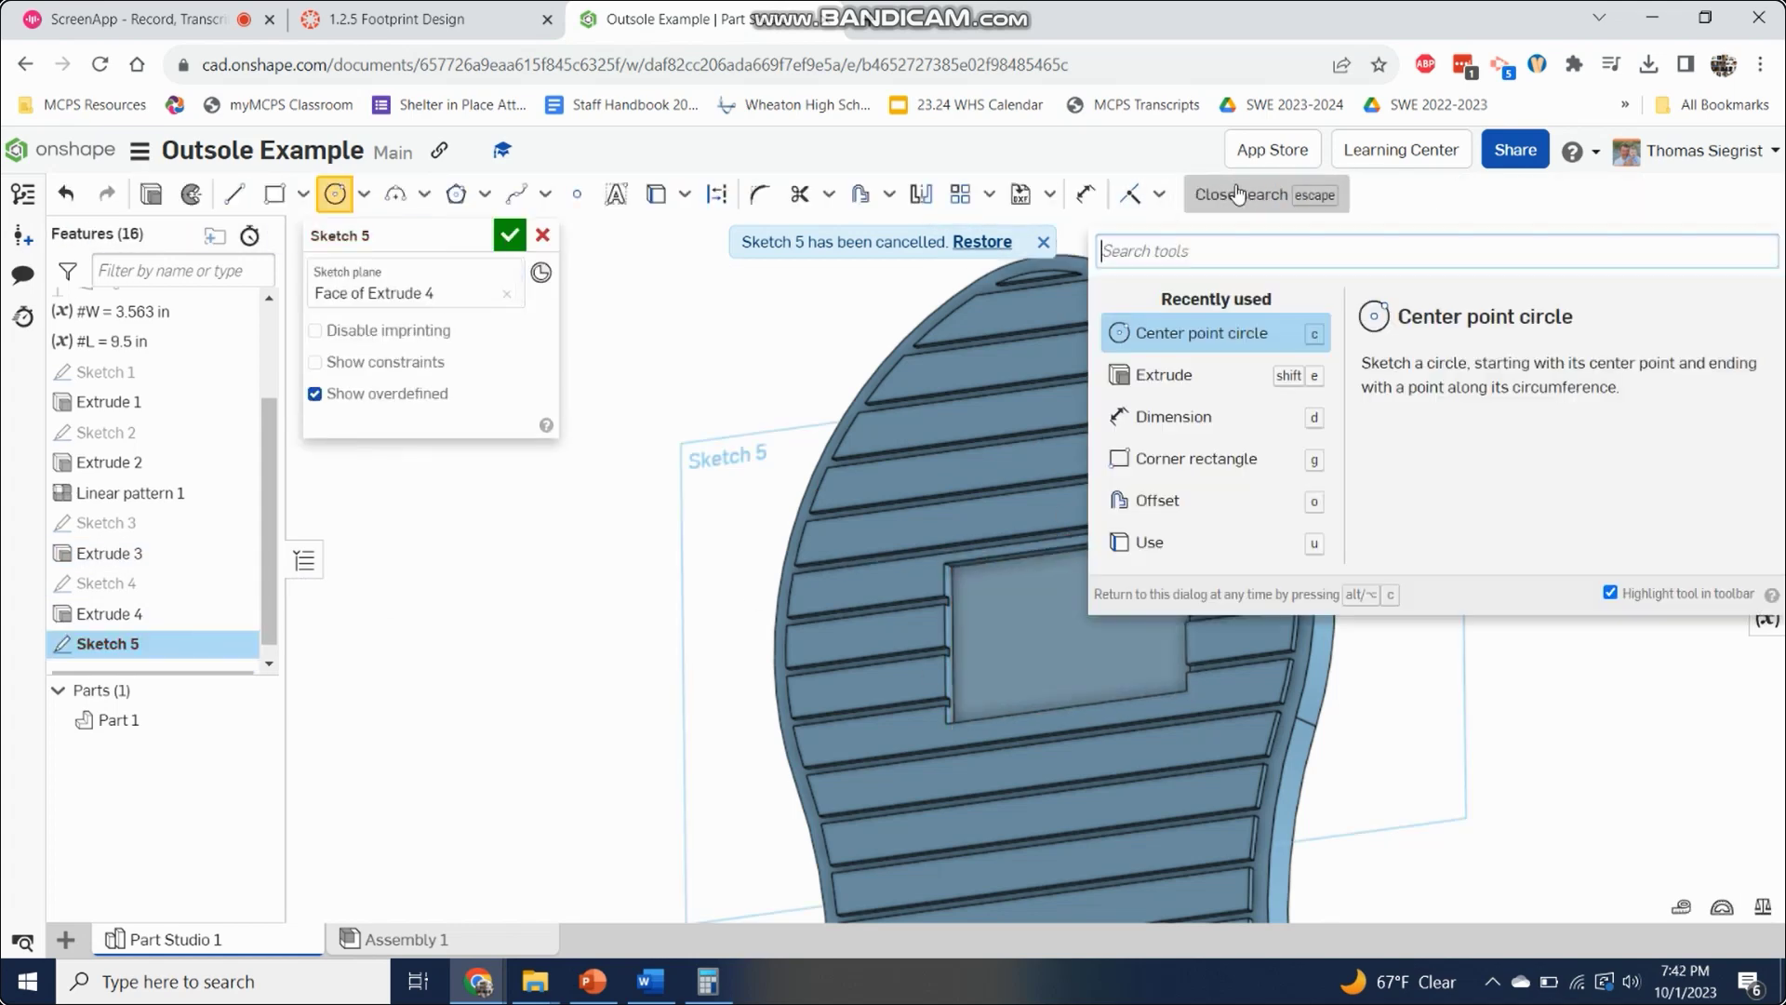
{"action": "type", "text": "use"}
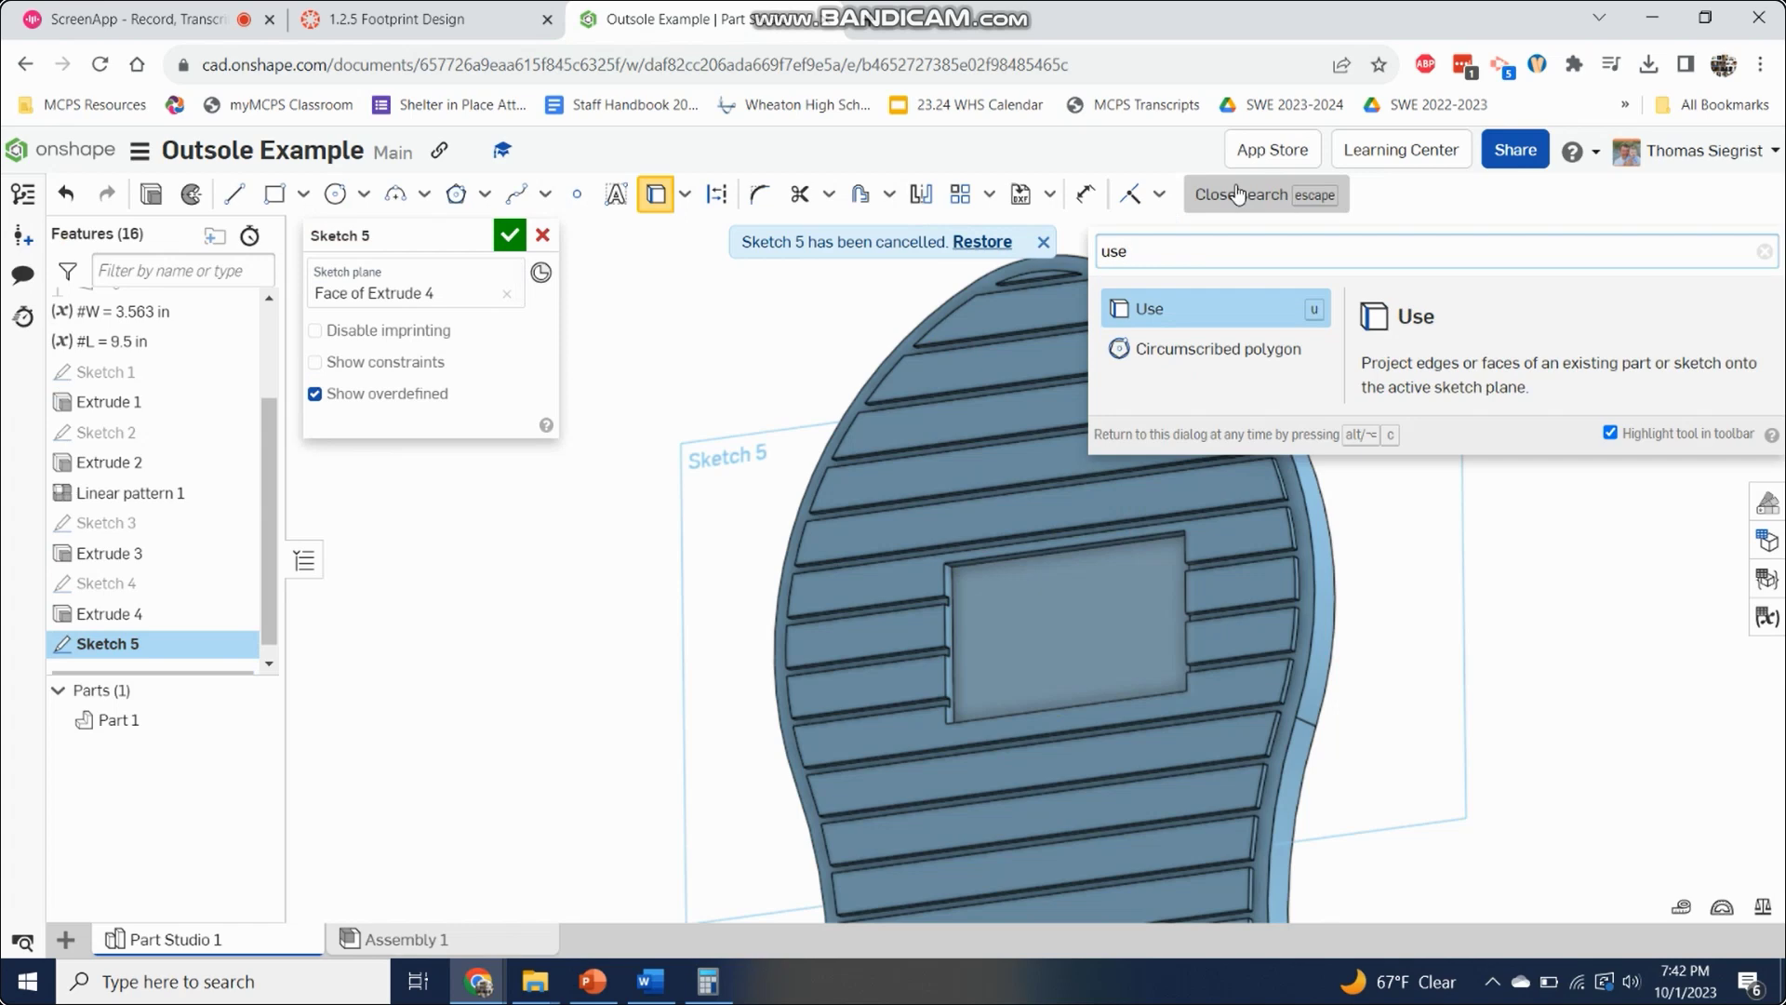
{"action": "key", "text": "Return"}
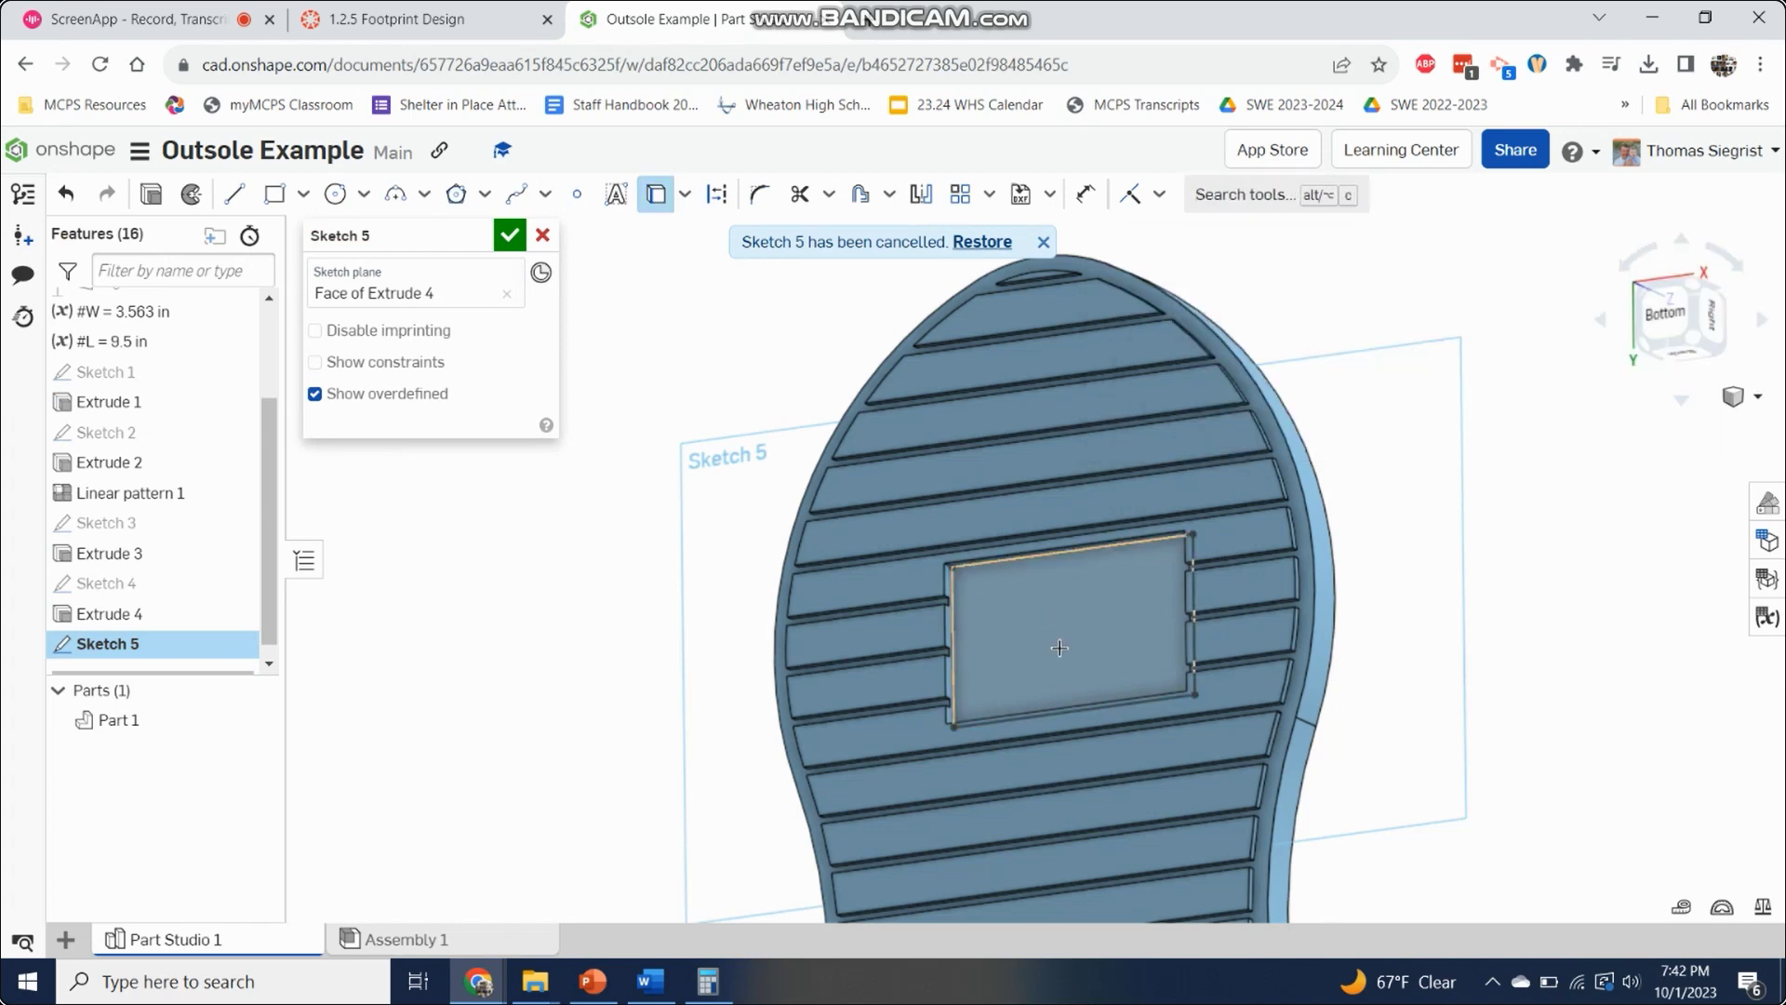
{"action": "left_click", "coordinate": [1120, 615]}
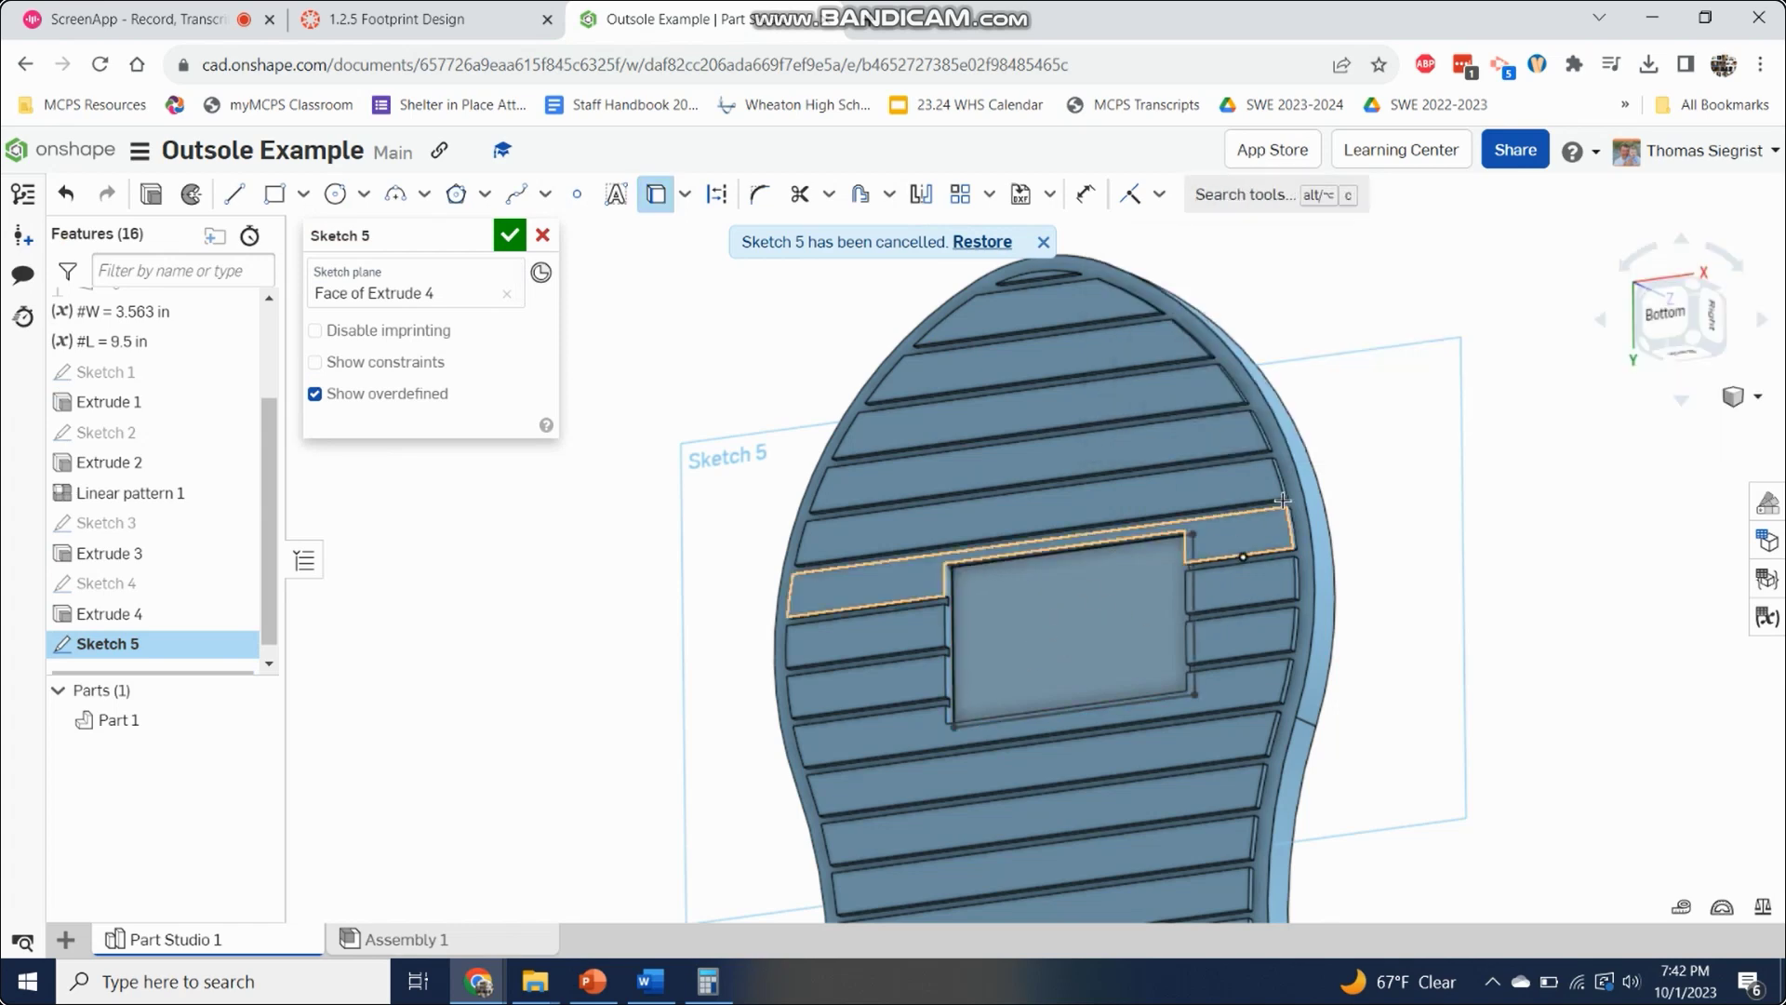
Step: Facing the bottom view, sketch a circle about 0.31 in in diameter in the pocket's upper-left area and add a diameter dimension
{"action": "left_click", "coordinate": [1660, 310]}
{"action": "scroll", "coordinate": [1095, 400], "scroll_direction": "up", "scroll_amount": 5}
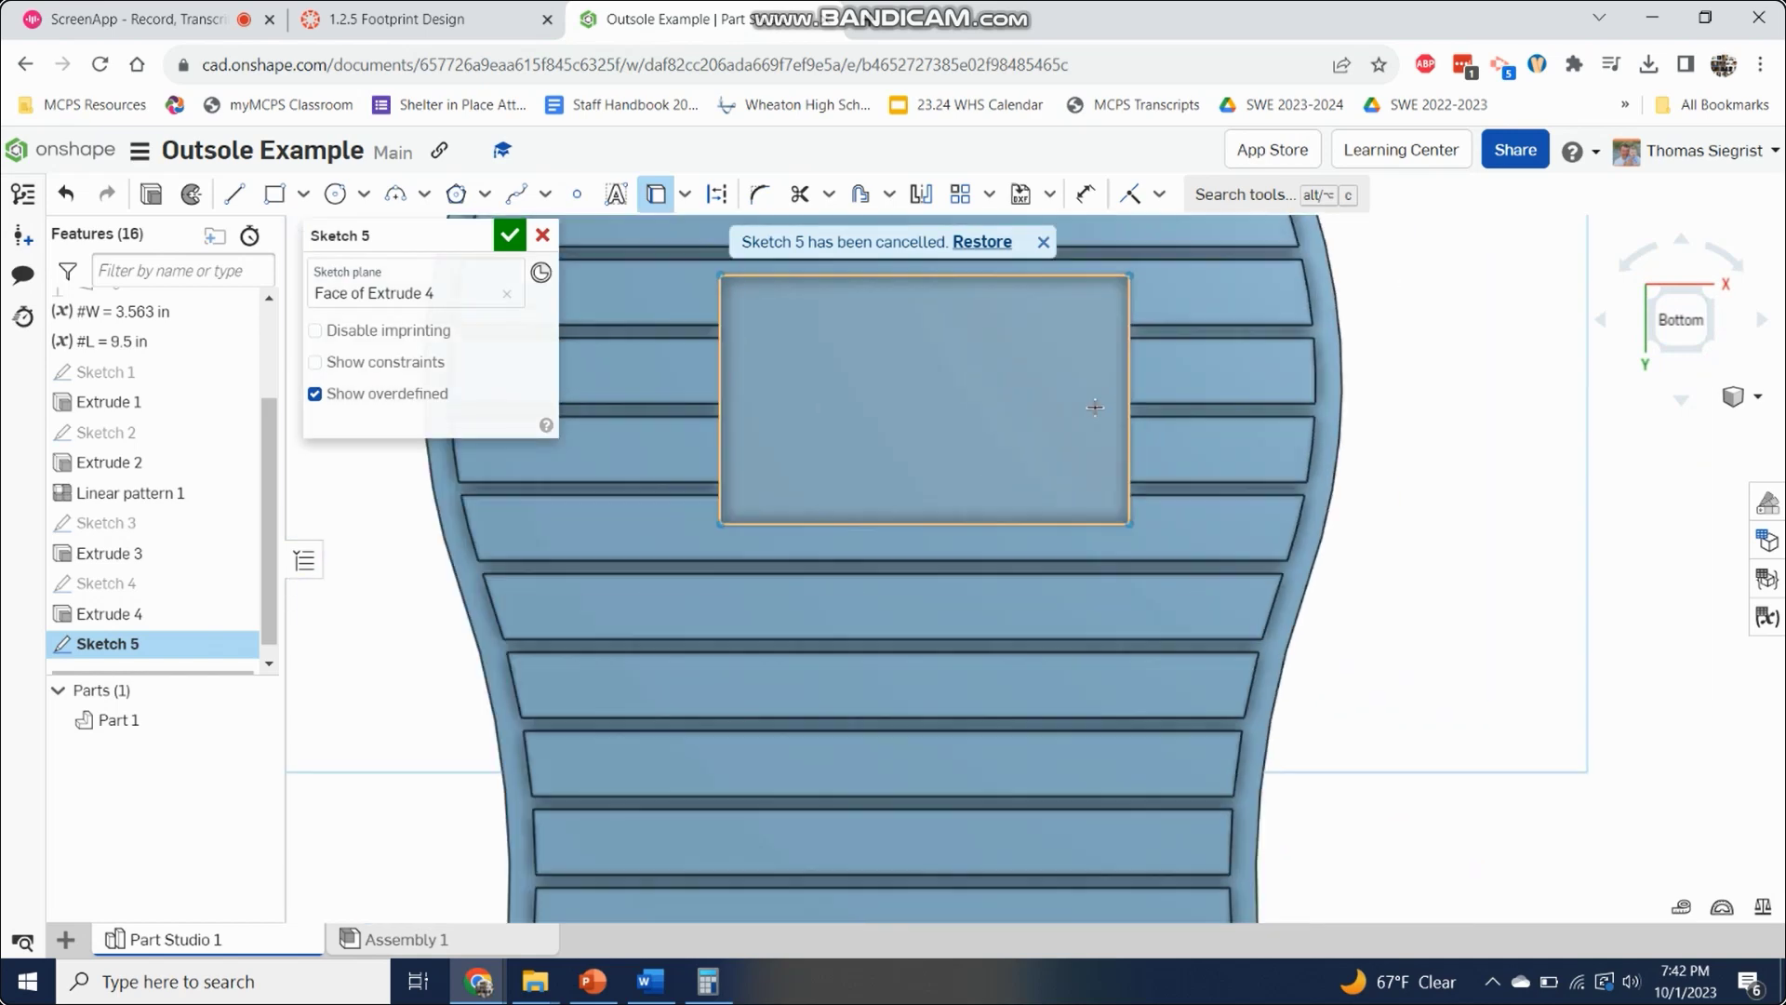
{"action": "scroll", "coordinate": [1094, 407], "scroll_direction": "down", "scroll_amount": 2}
{"action": "middle_click_drag", "start_coordinate": [1088, 423], "coordinate": [1093, 555]}
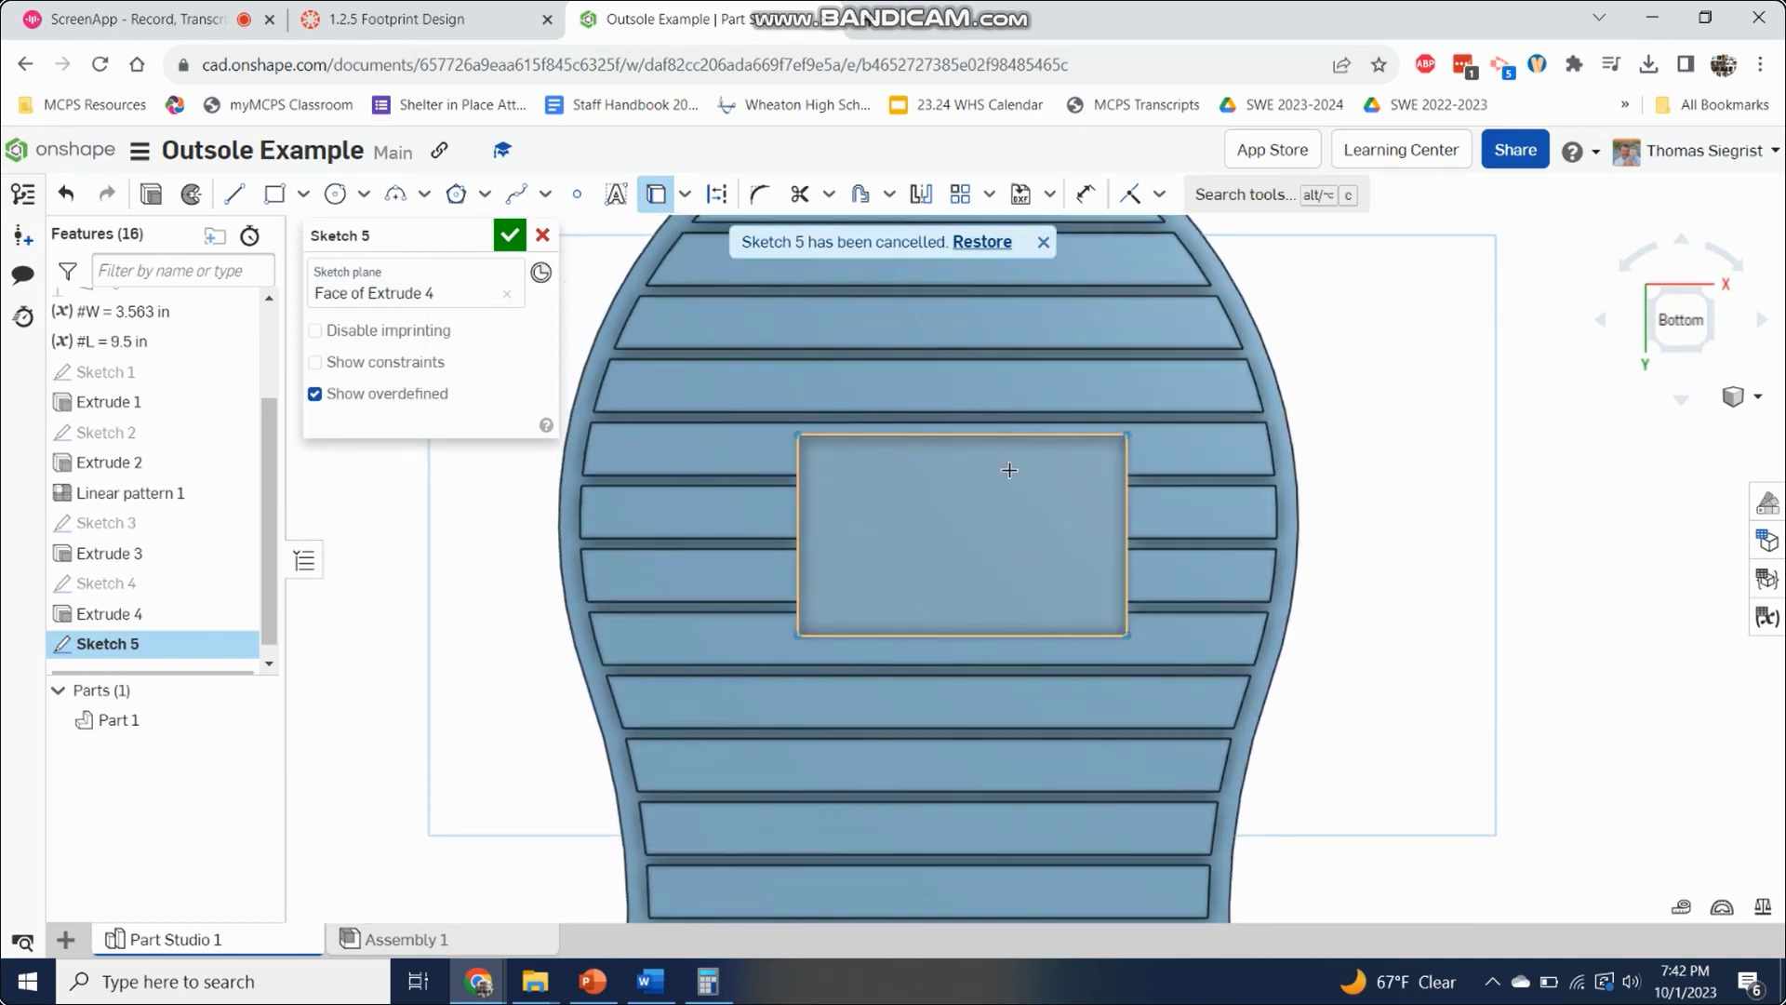
{"action": "left_click", "coordinate": [335, 194]}
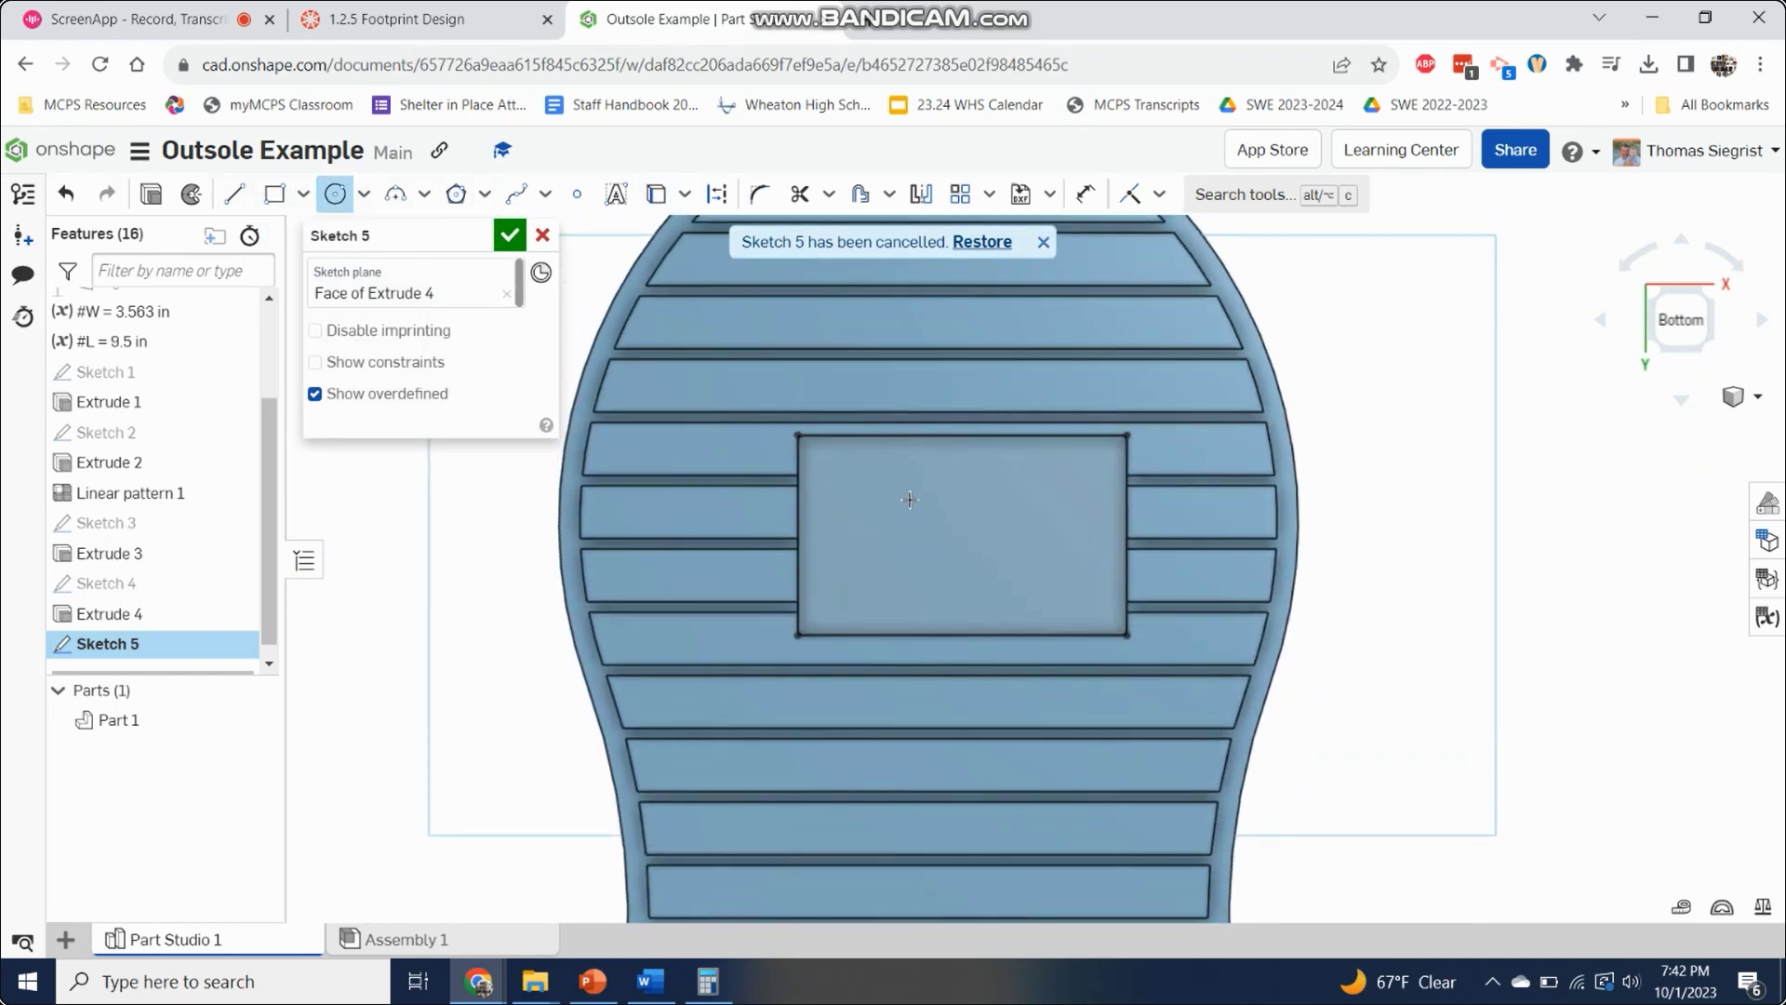
{"action": "left_click_drag", "start_coordinate": [877, 513], "coordinate": [910, 517]}
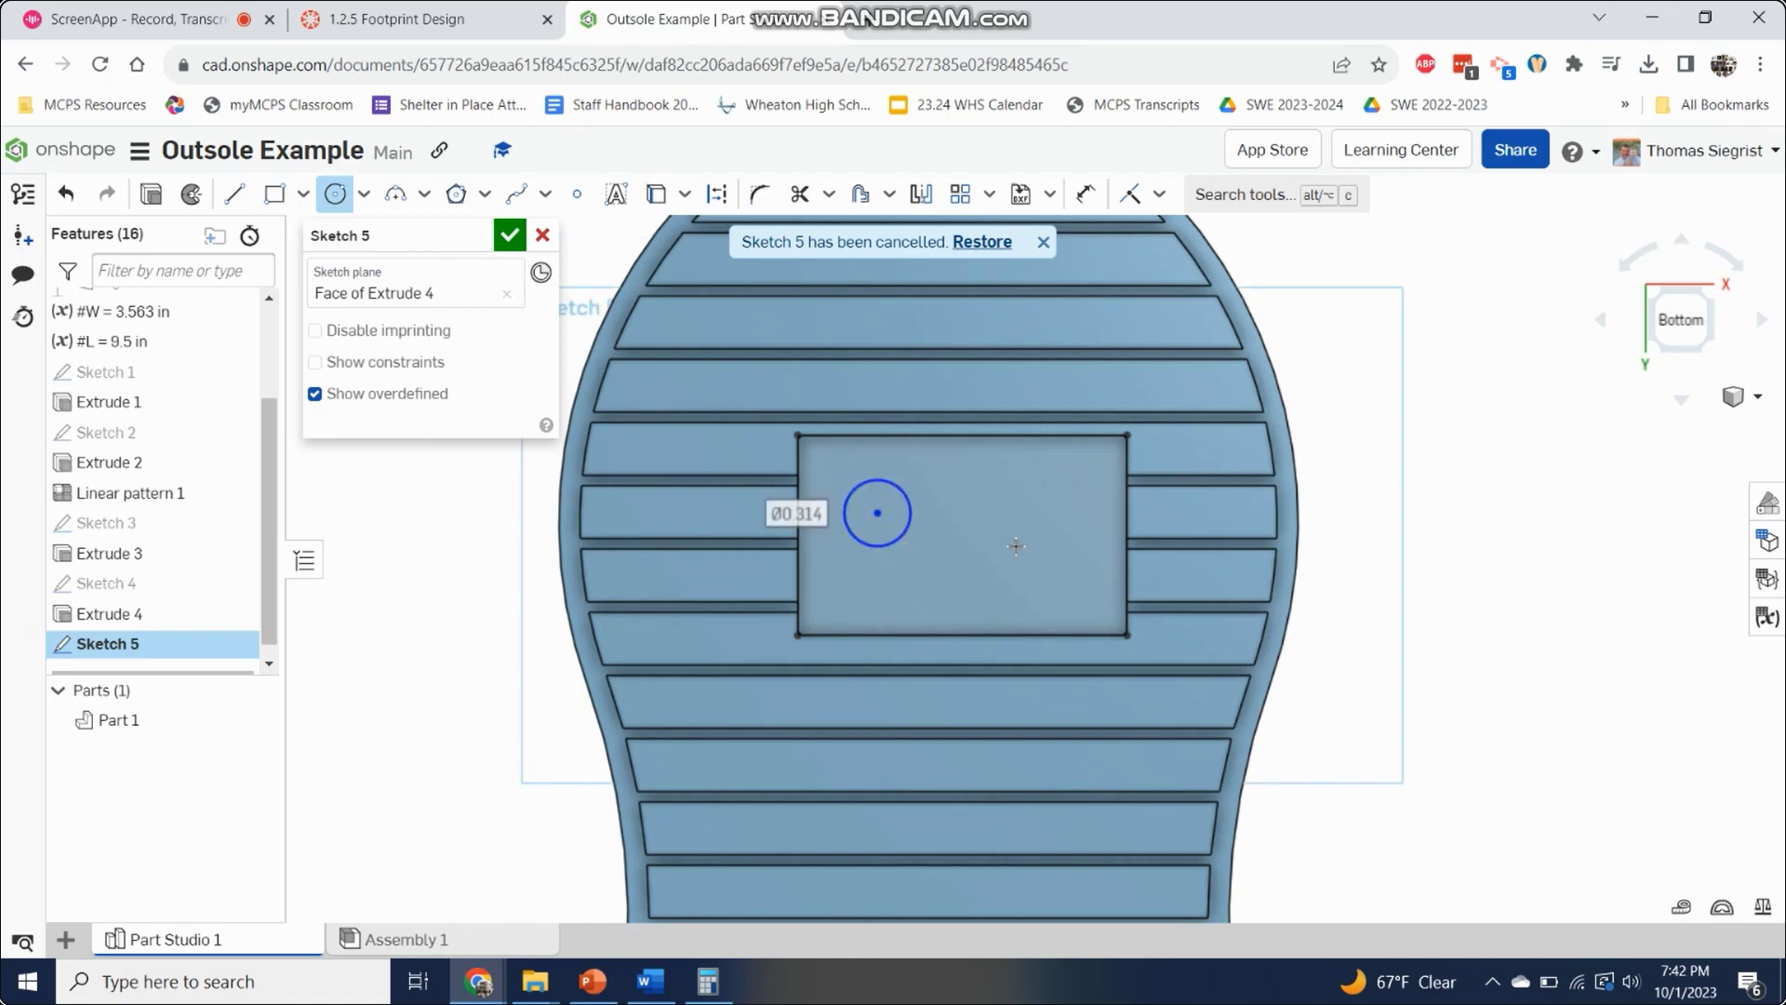
{"action": "key", "text": "d"}
{"action": "left_click", "coordinate": [898, 488]}
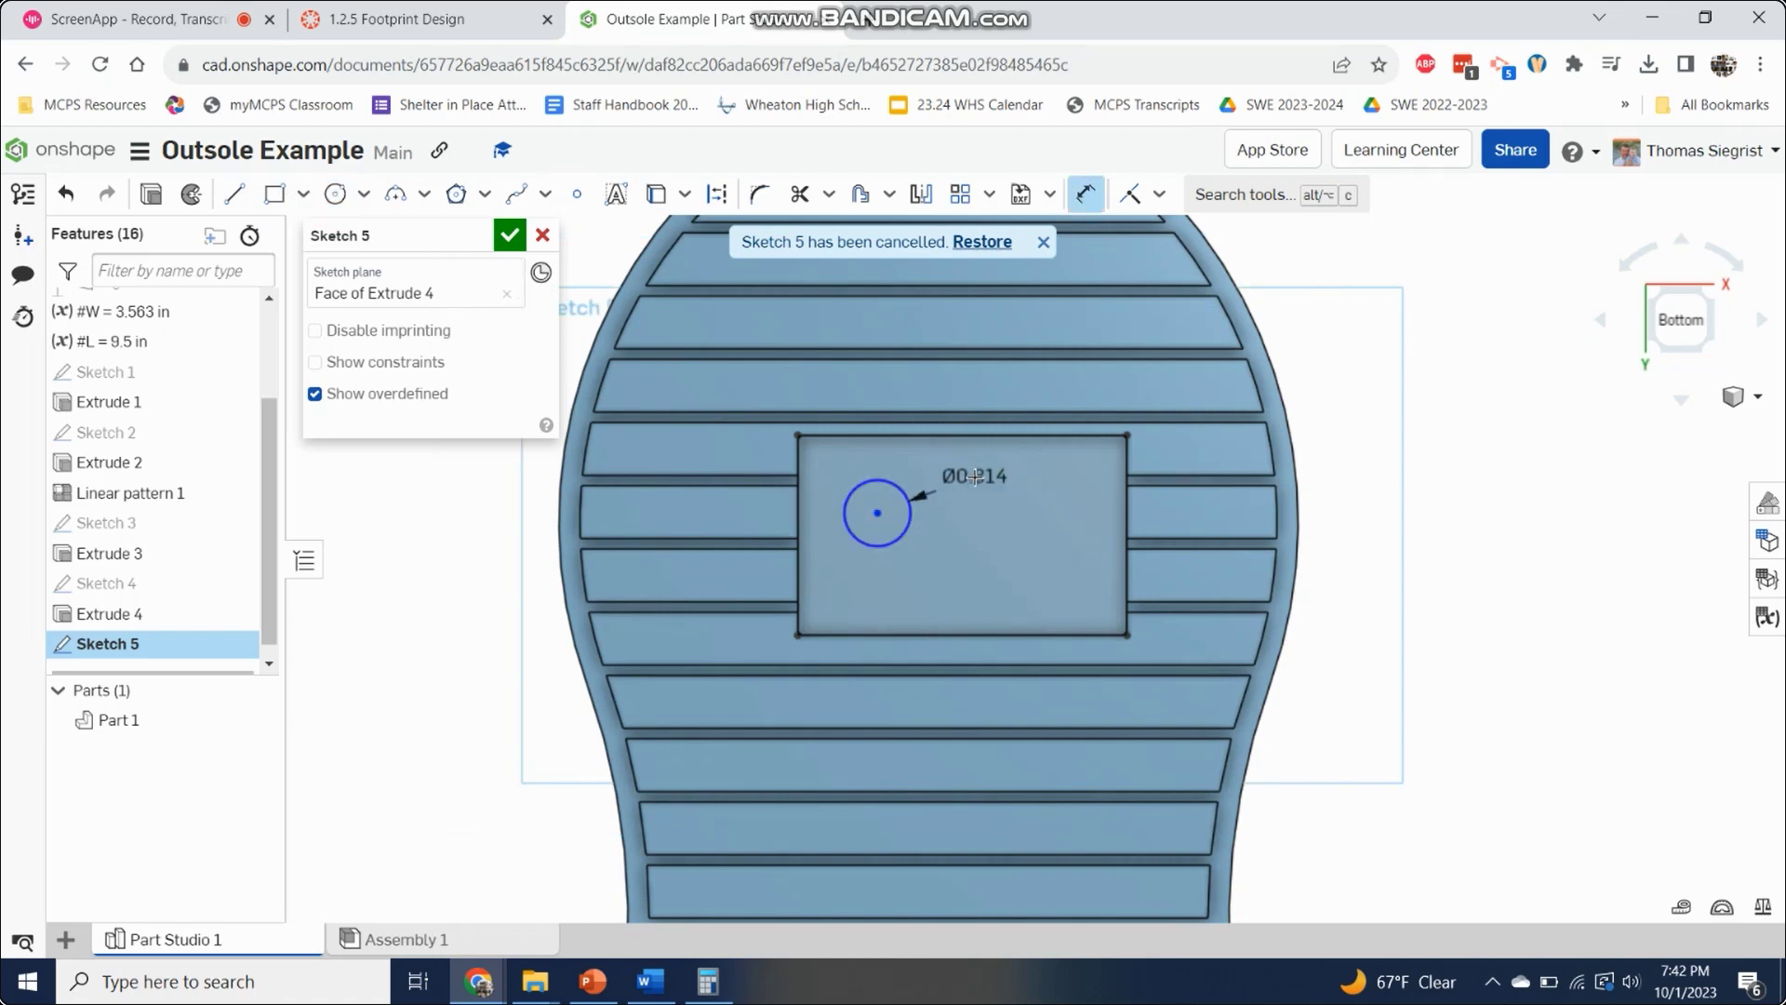
{"action": "left_click", "coordinate": [1004, 496]}
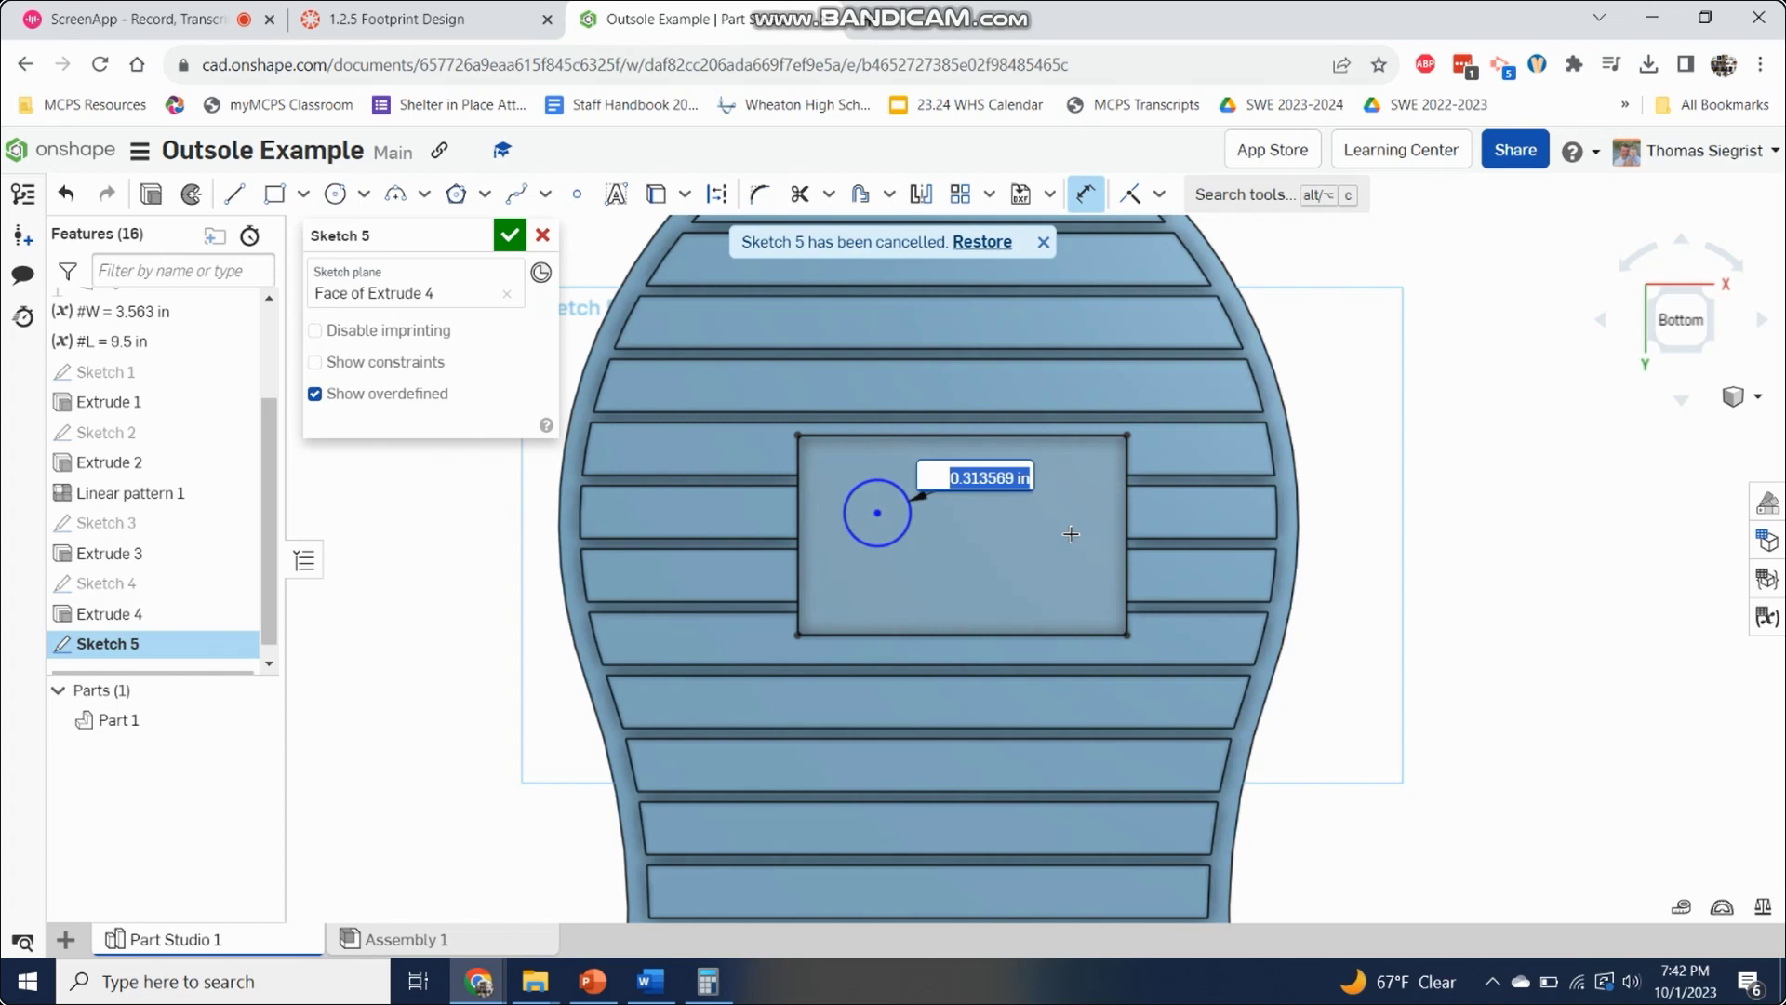
Step: Switch to Calculator and divide 3.563 by 3
{"action": "mouse_move", "coordinate": [717, 997]}
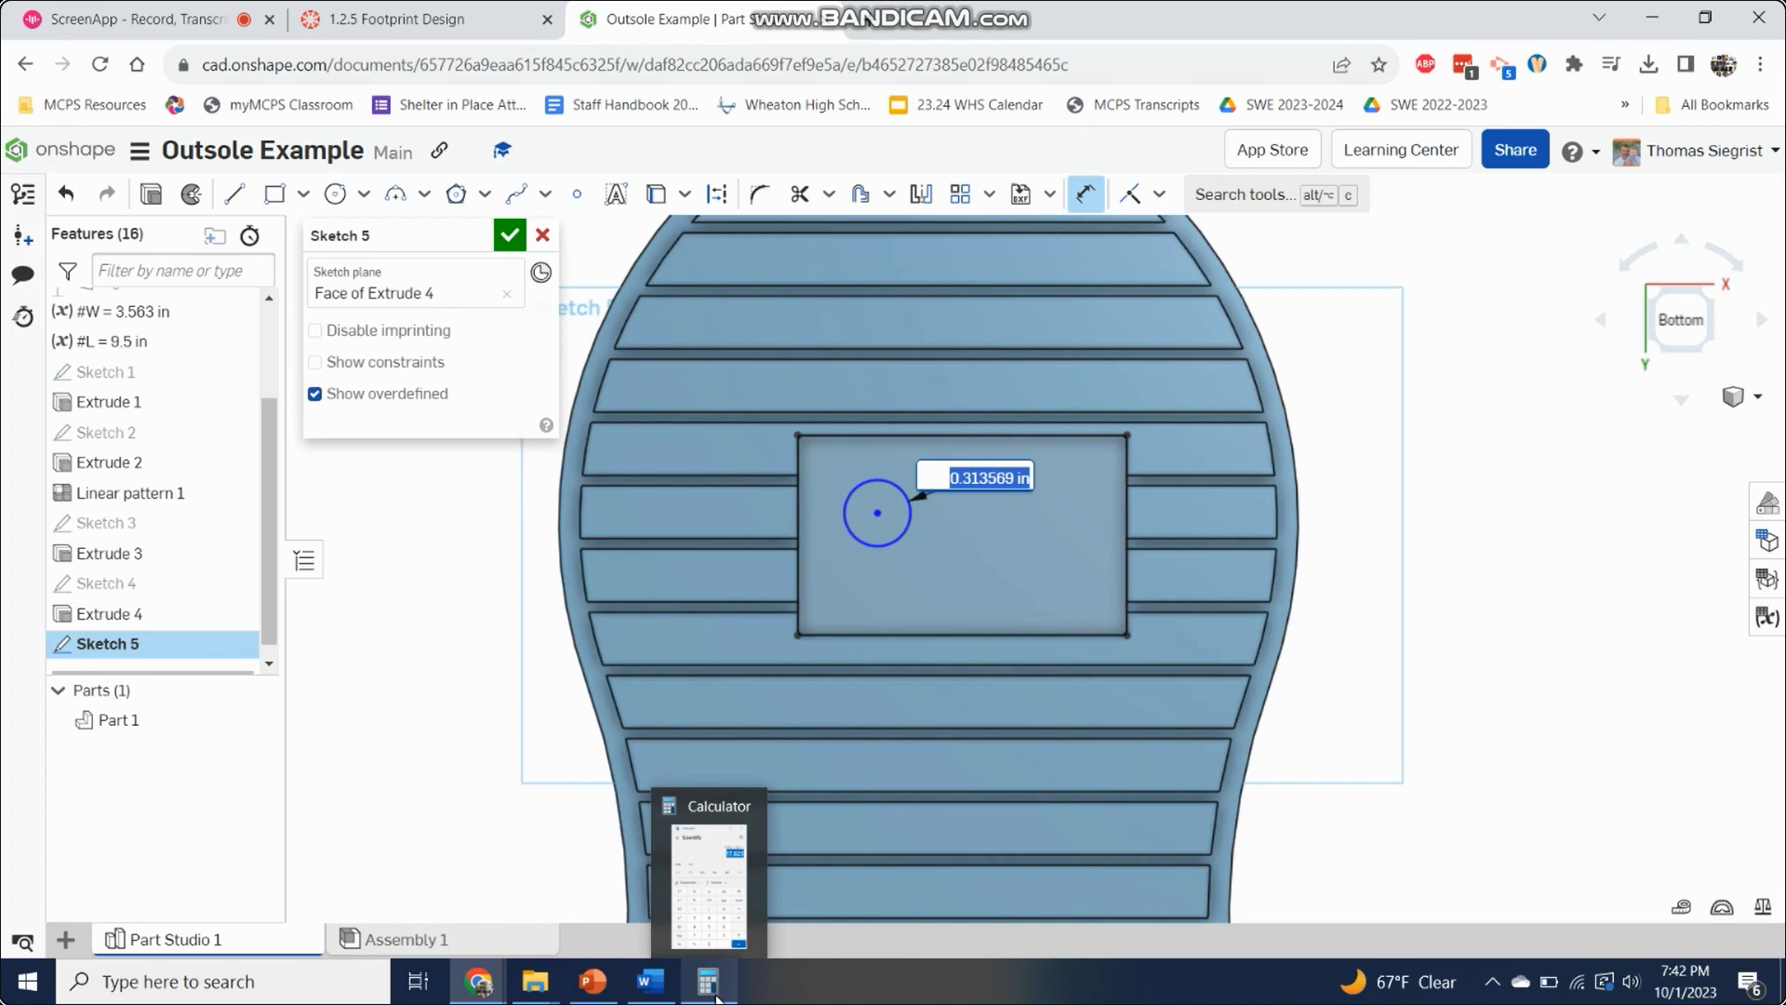
{"action": "left_click", "coordinate": [716, 996]}
{"action": "type", "text": "3"}
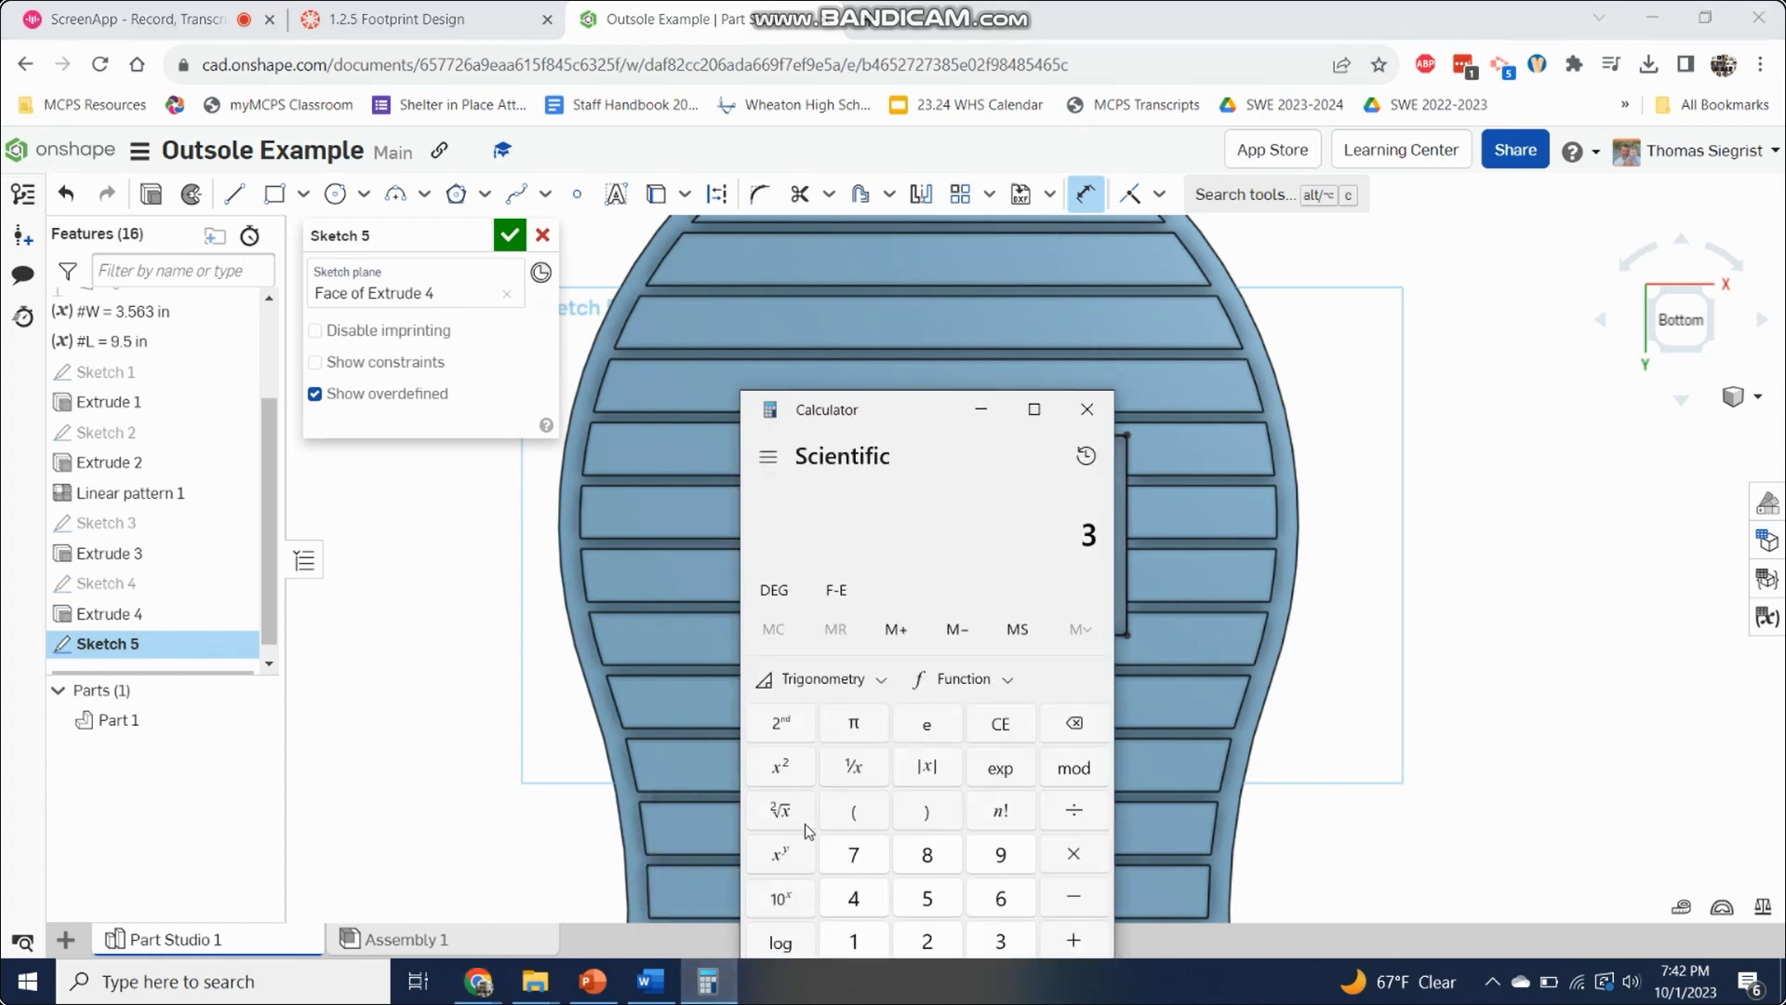
{"action": "type", "text": ".563/3"}
{"action": "key", "text": "Return"}
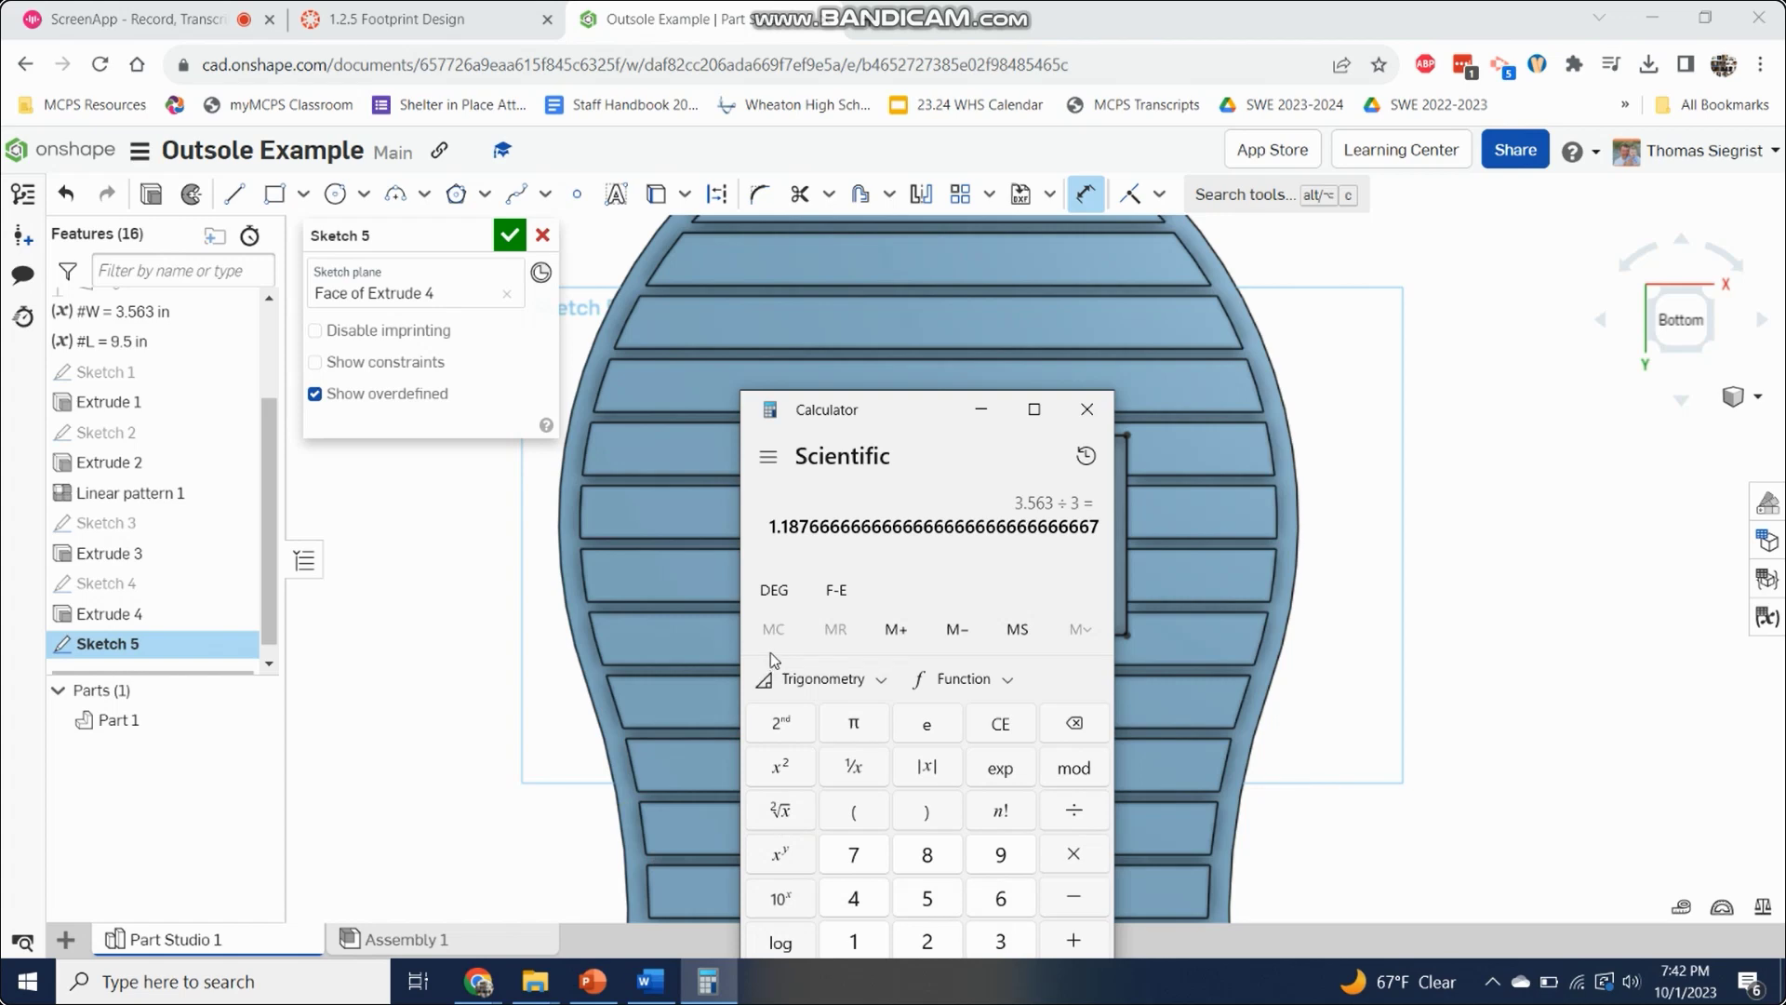
Step: Return to the Onshape sketch and set the circle's diameter to #W/1.2
{"action": "left_click", "coordinate": [980, 414]}
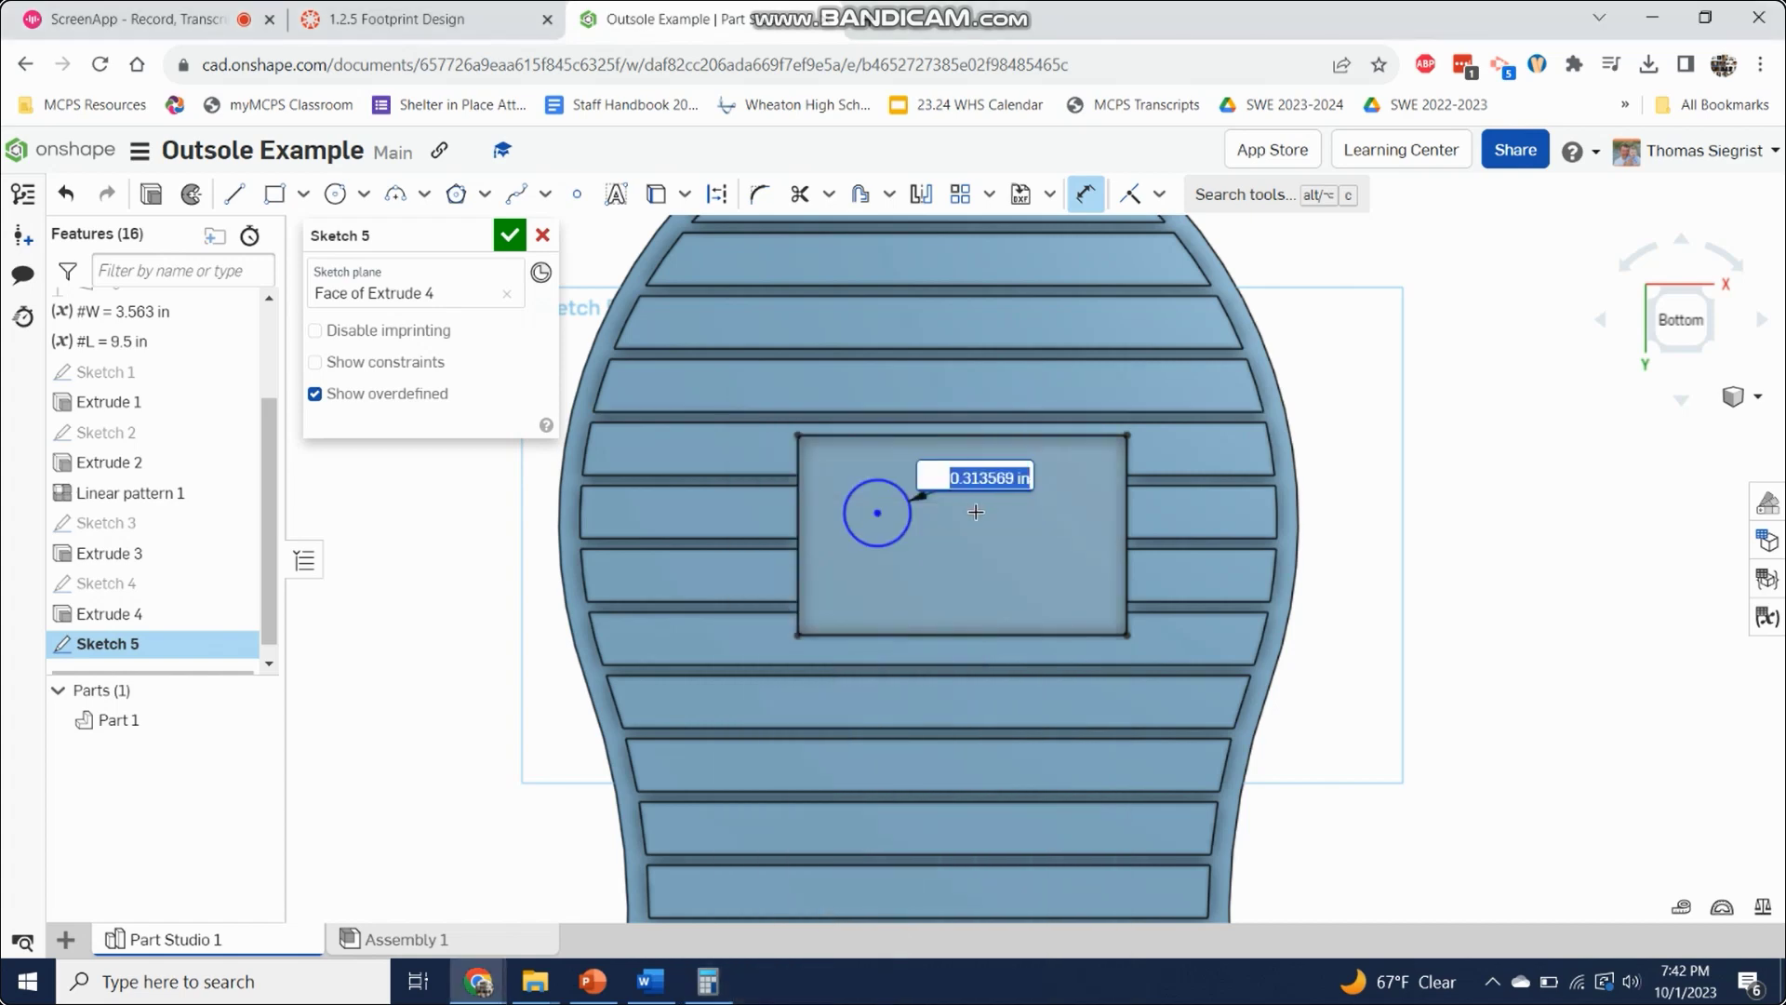
{"action": "type", "text": "#W/1.2"}
{"action": "key", "text": "Return"}
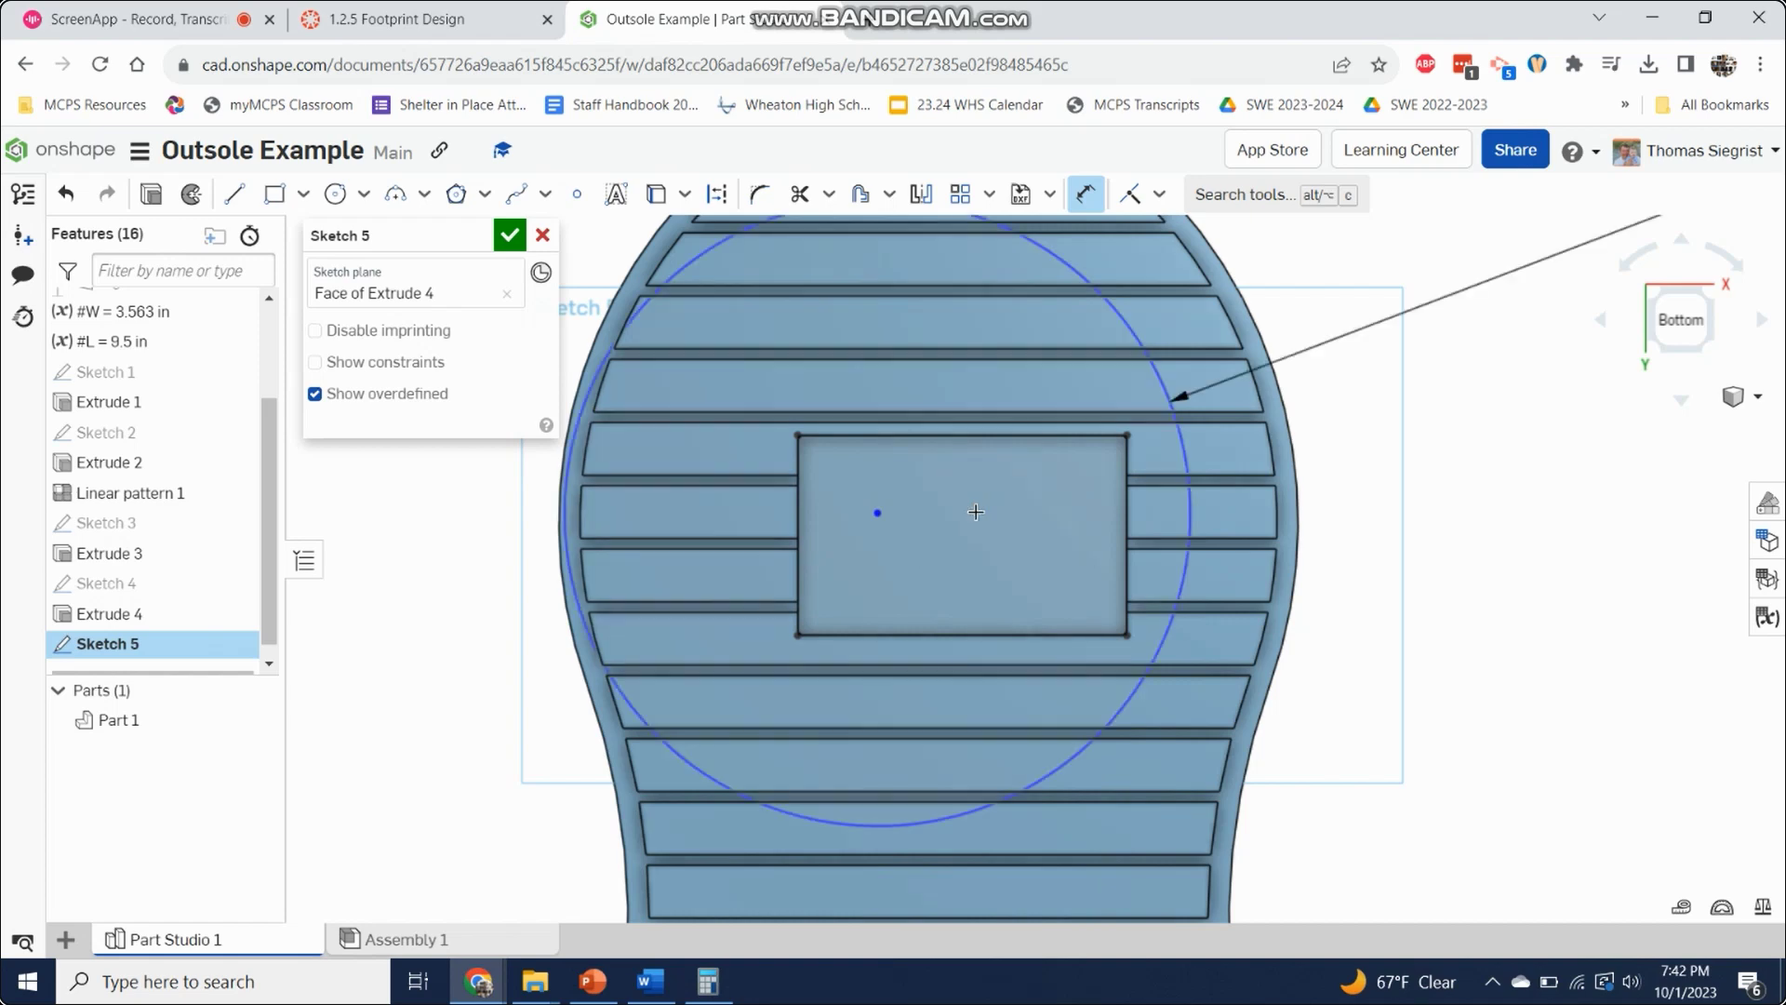
Step: Switch to Calculator and divide 3.563 by 0.3
{"action": "scroll", "coordinate": [1506, 316], "scroll_direction": "down", "scroll_amount": 5}
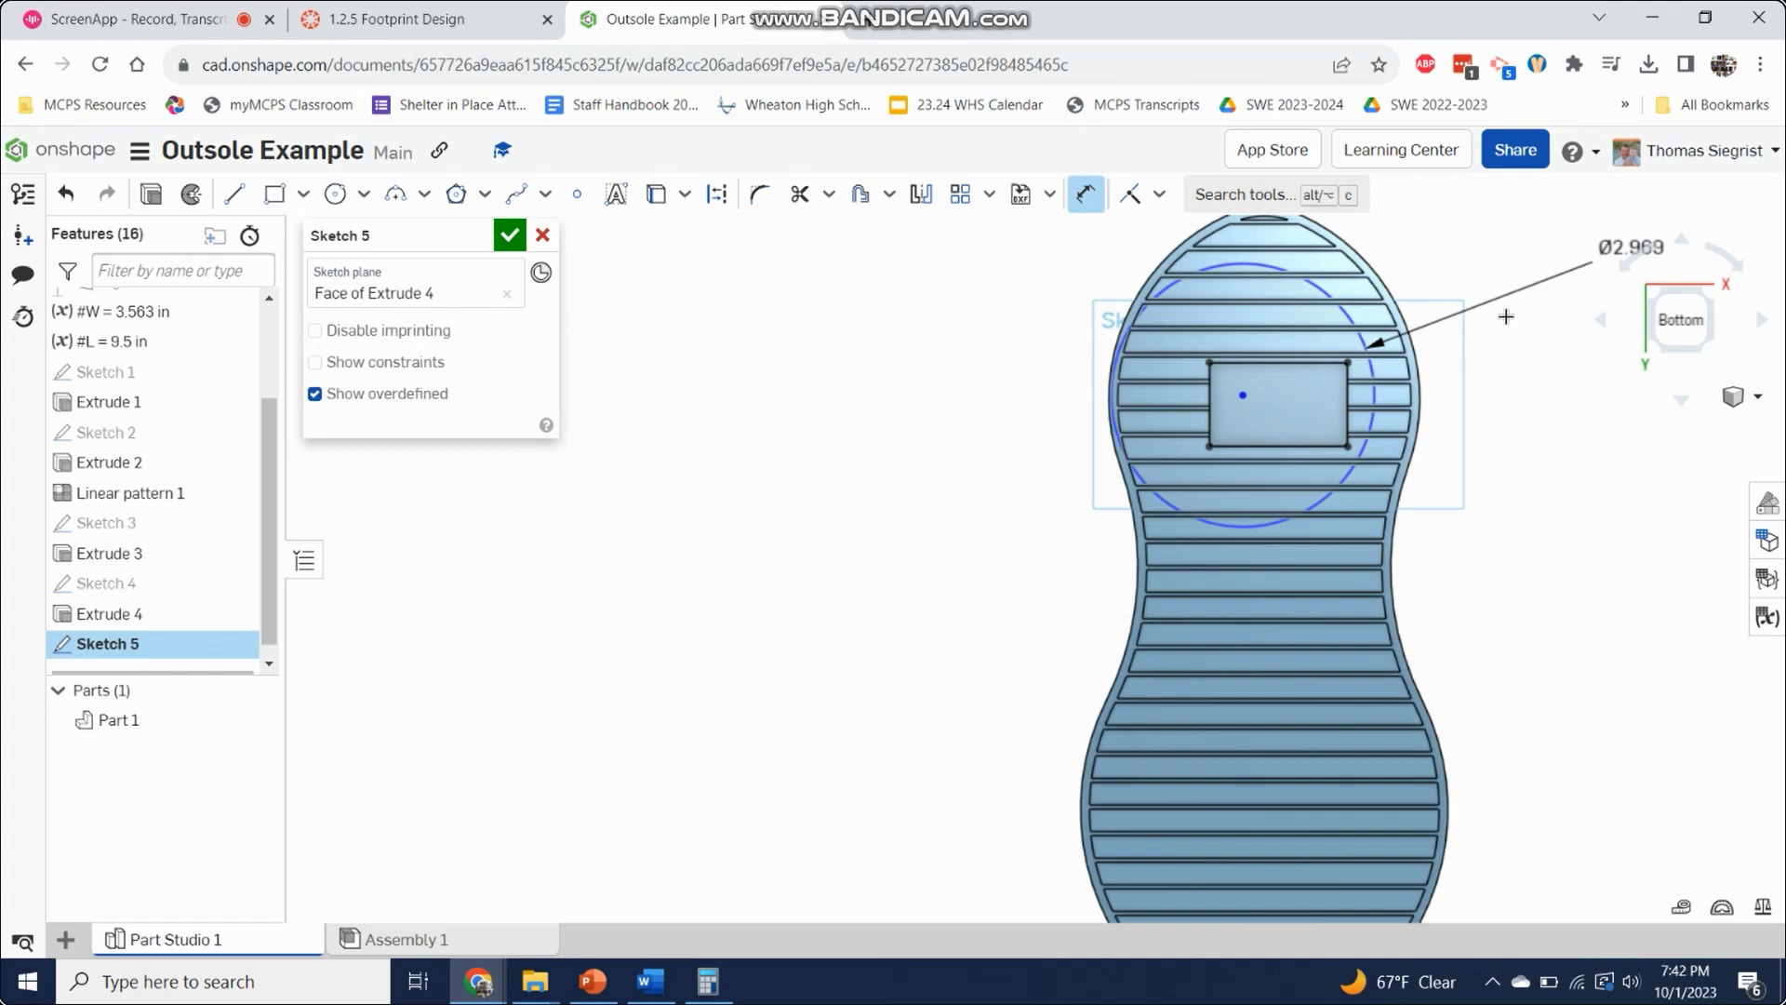
{"action": "middle_click_drag", "start_coordinate": [1507, 316], "coordinate": [1308, 337]}
{"action": "double_click", "coordinate": [1457, 265]}
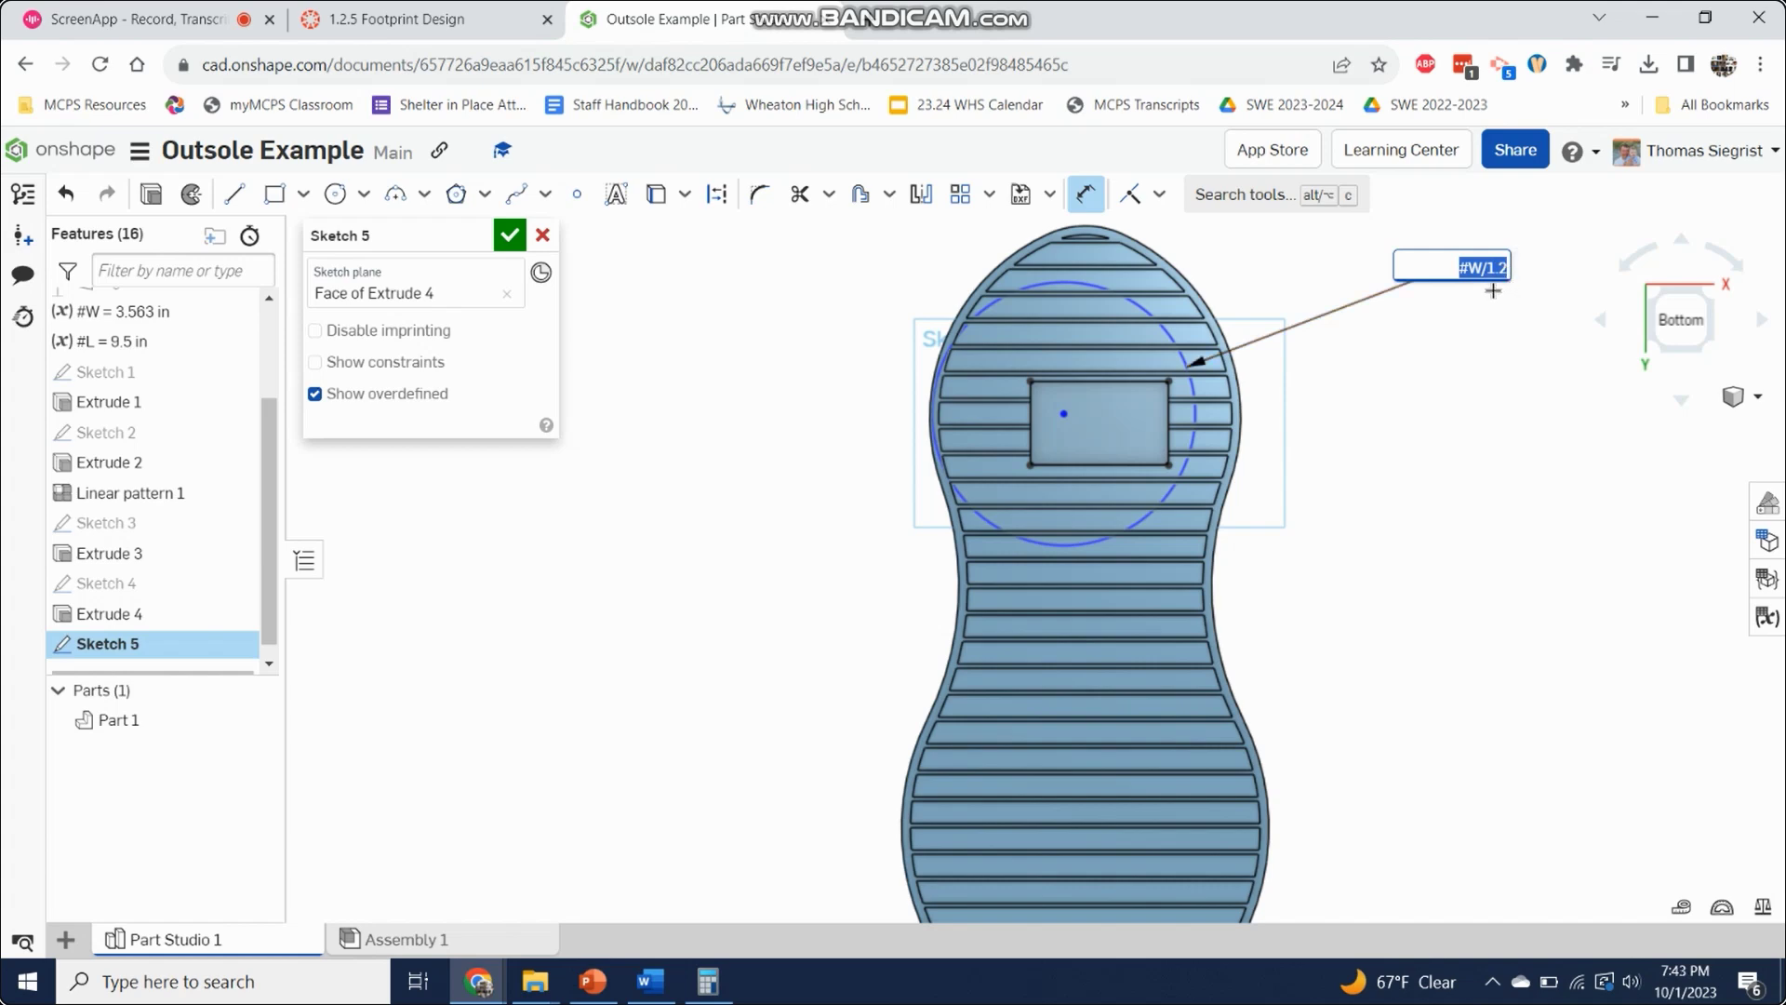
{"action": "left_click", "coordinate": [707, 982]}
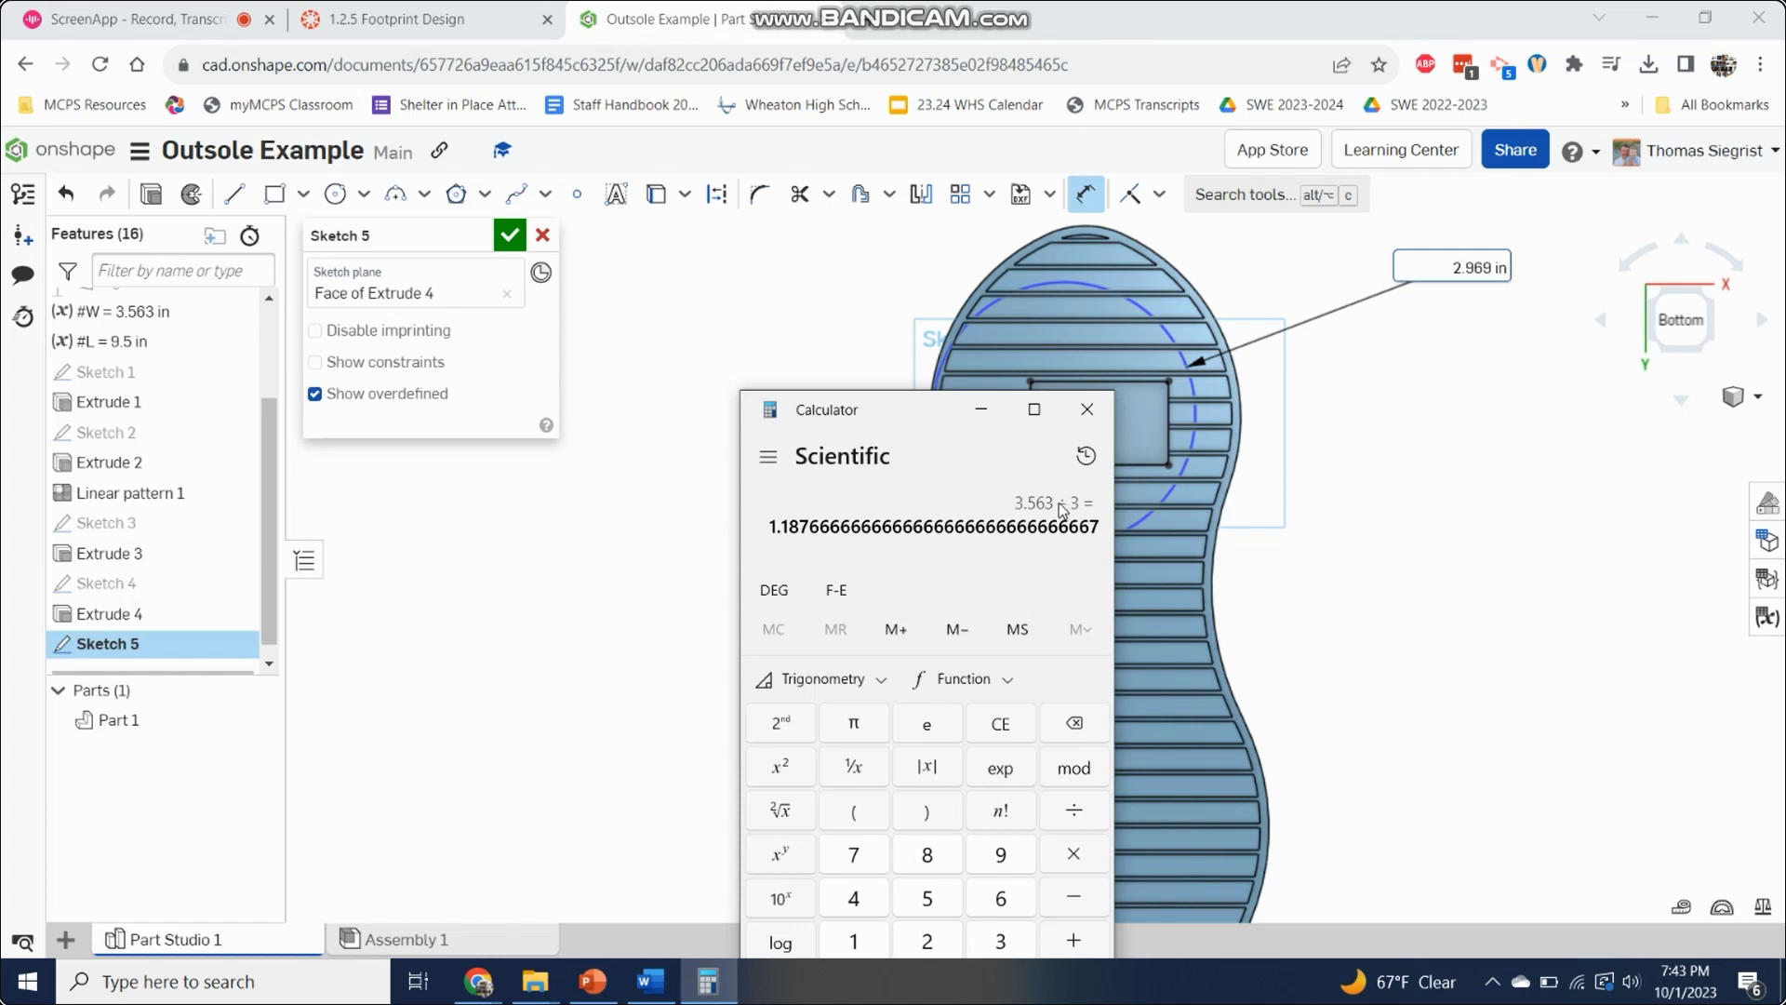
{"action": "scroll", "coordinate": [610, 658], "scroll_direction": "up", "scroll_amount": 2}
{"action": "type", "text": "3."}
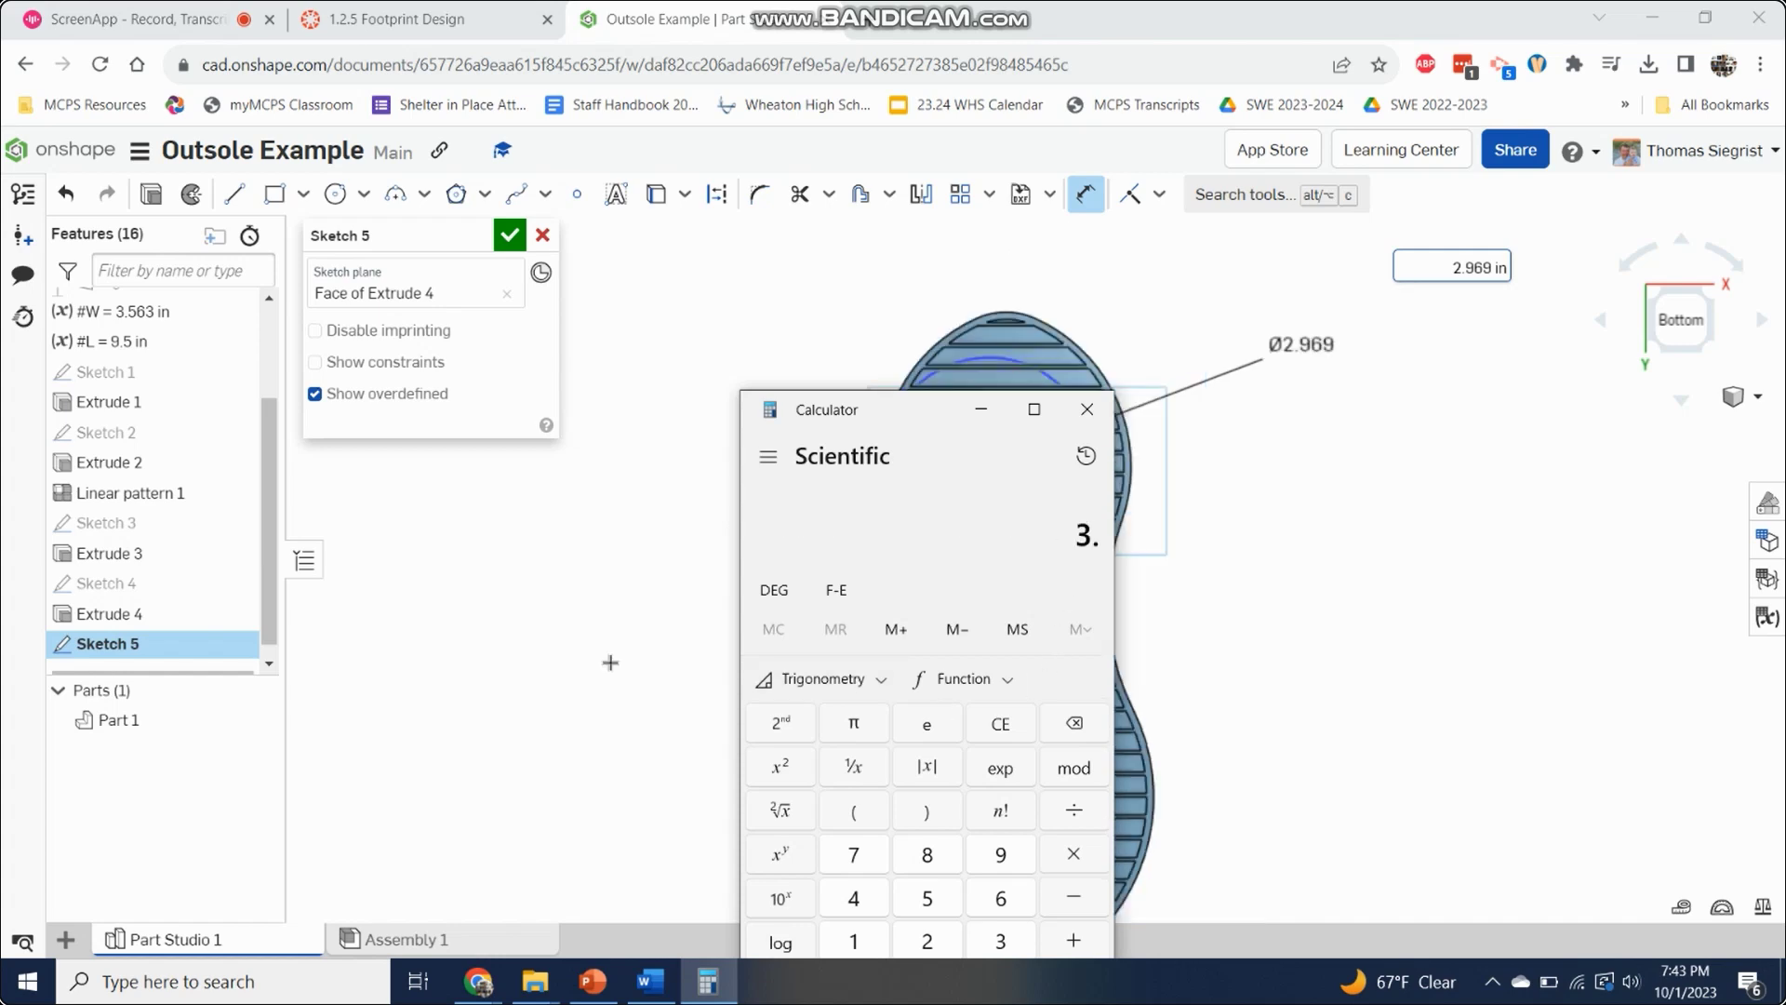
{"action": "type", "text": "563/.3"}
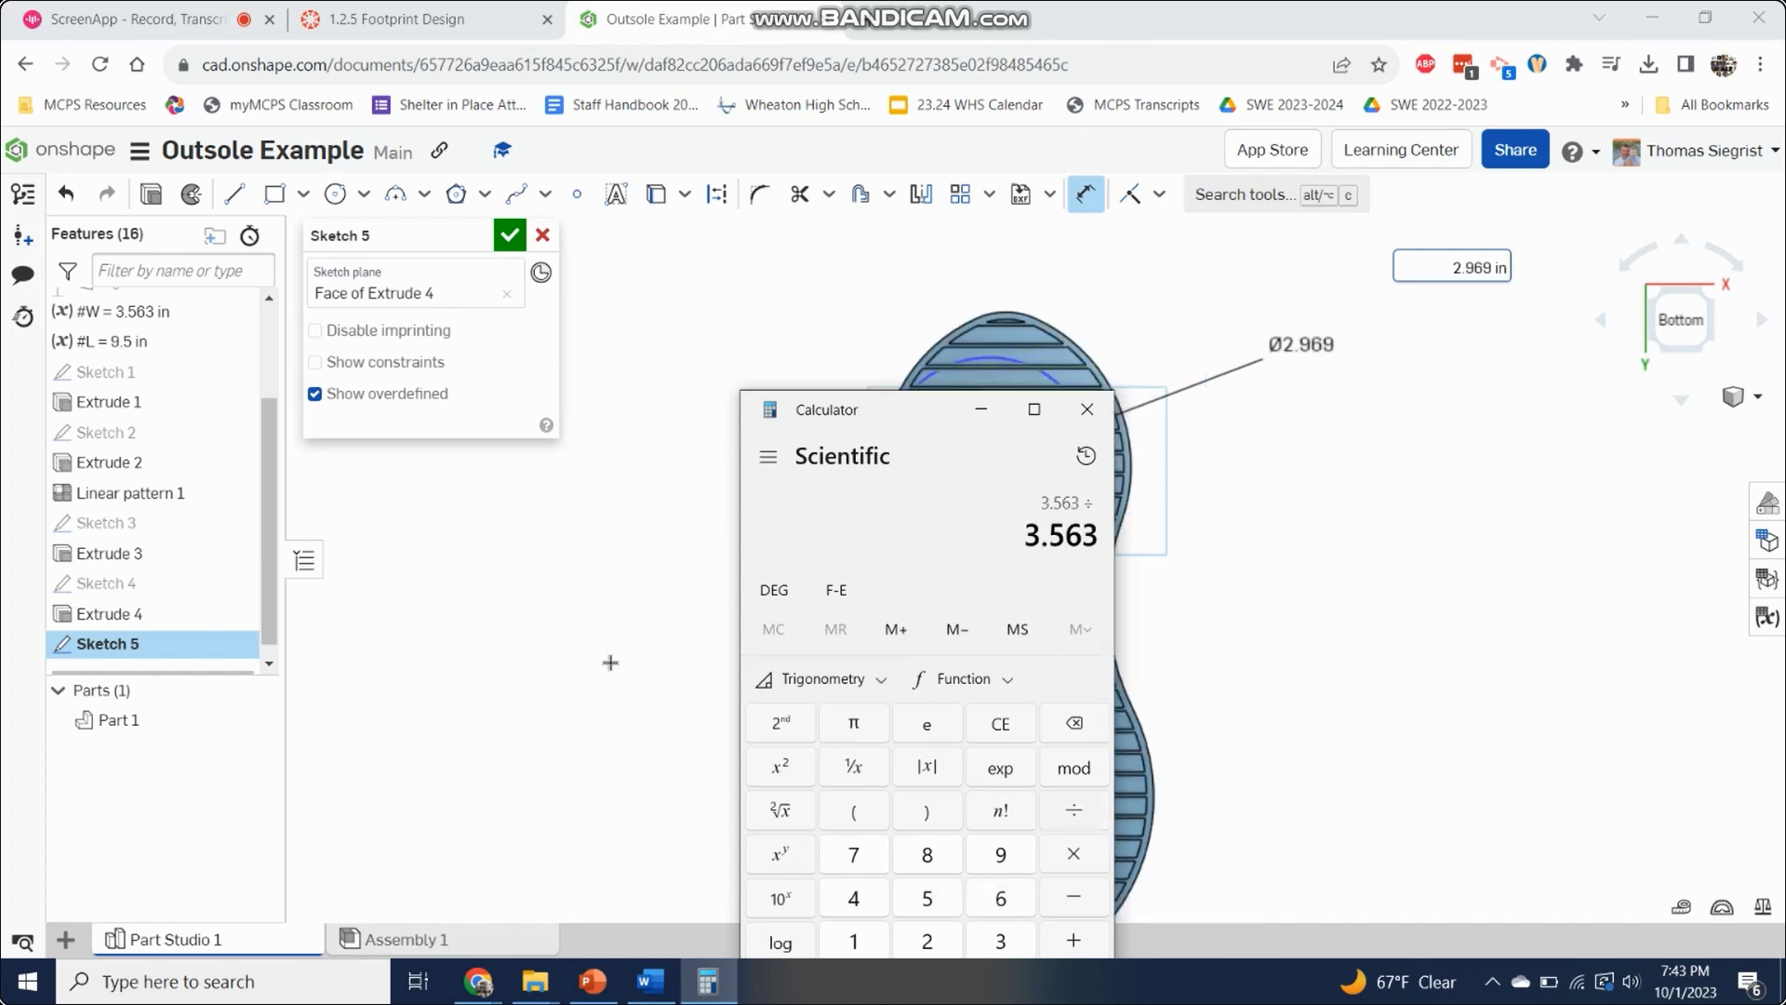
{"action": "key", "text": "Return"}
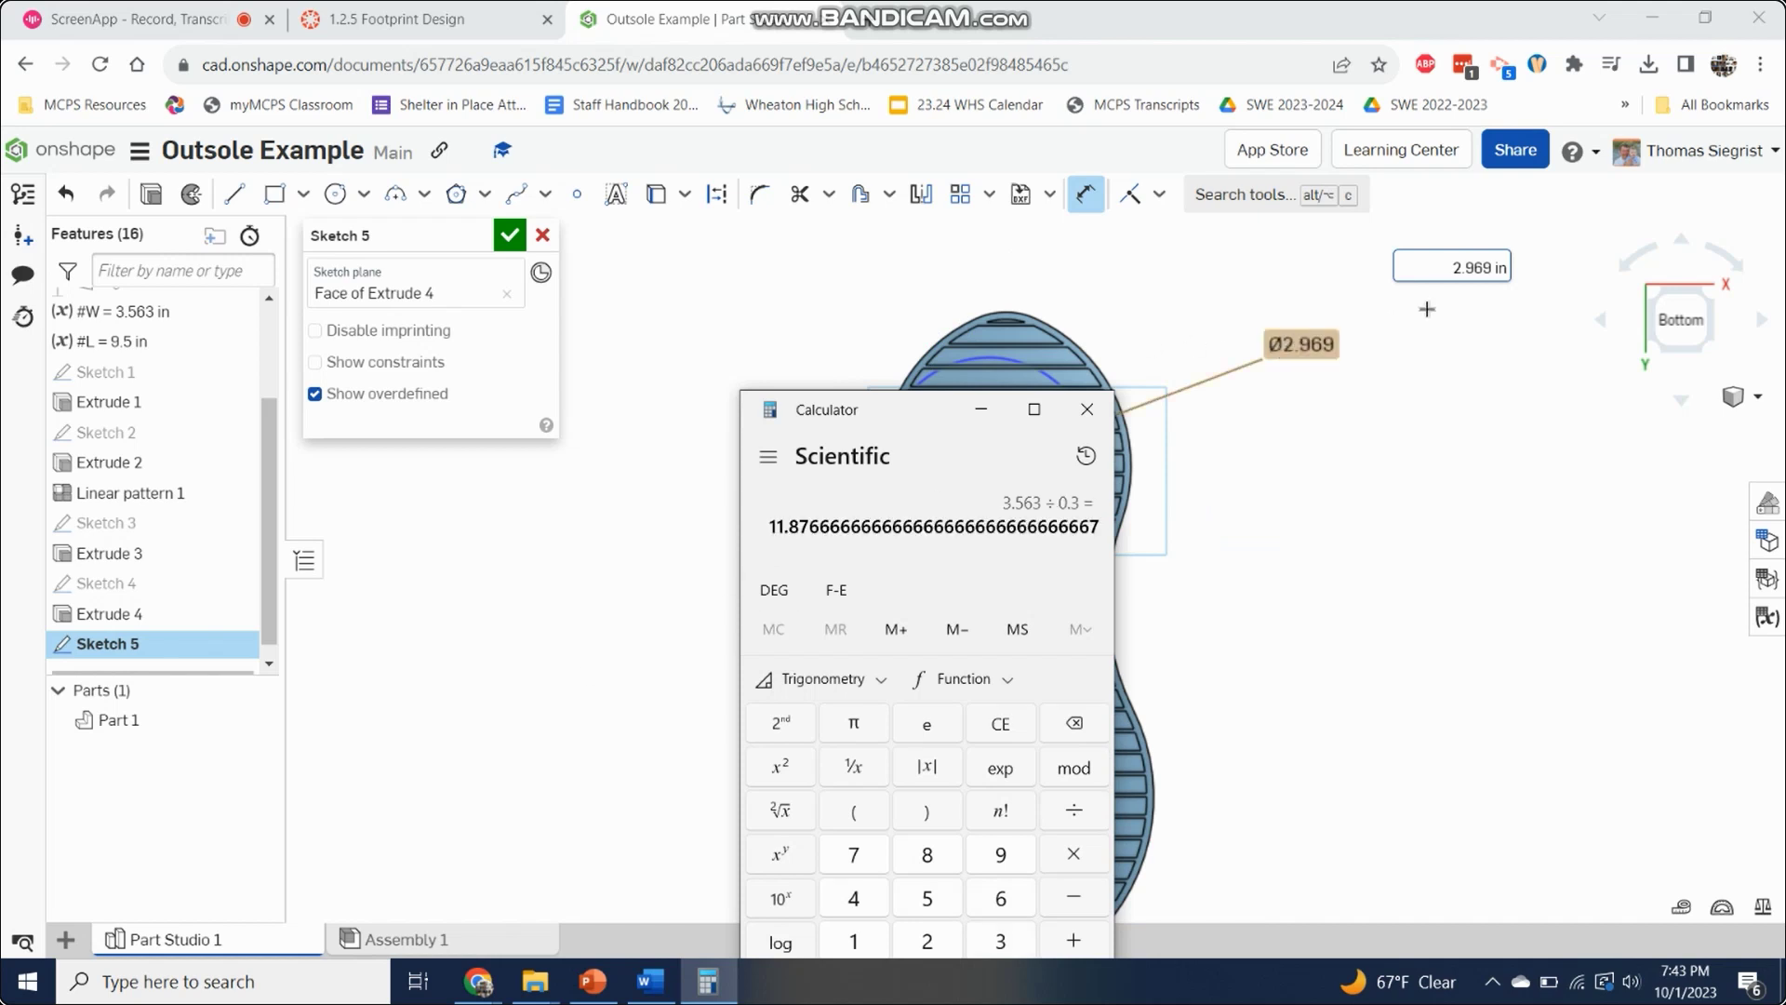
Step: Return to the Onshape sketch and set the circle's diameter to #W/12
{"action": "left_click", "coordinate": [1471, 273]}
{"action": "double_click", "coordinate": [1317, 346]}
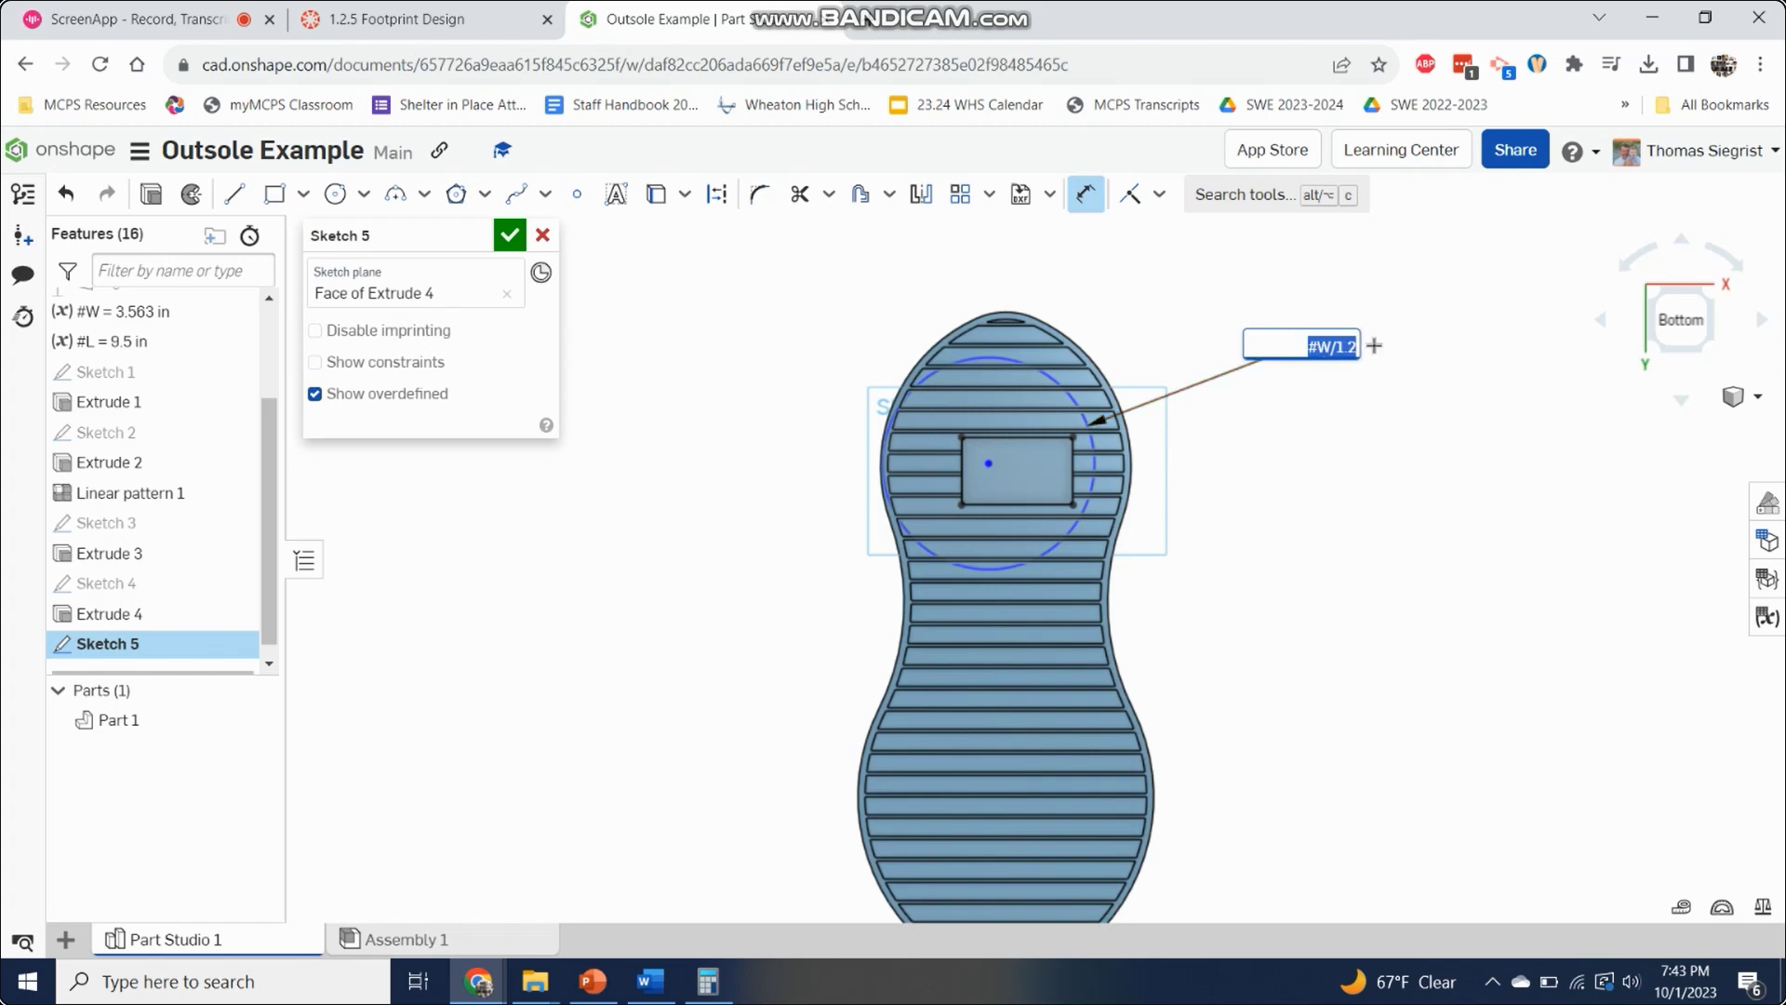
{"action": "key", "text": "BackSpace"}
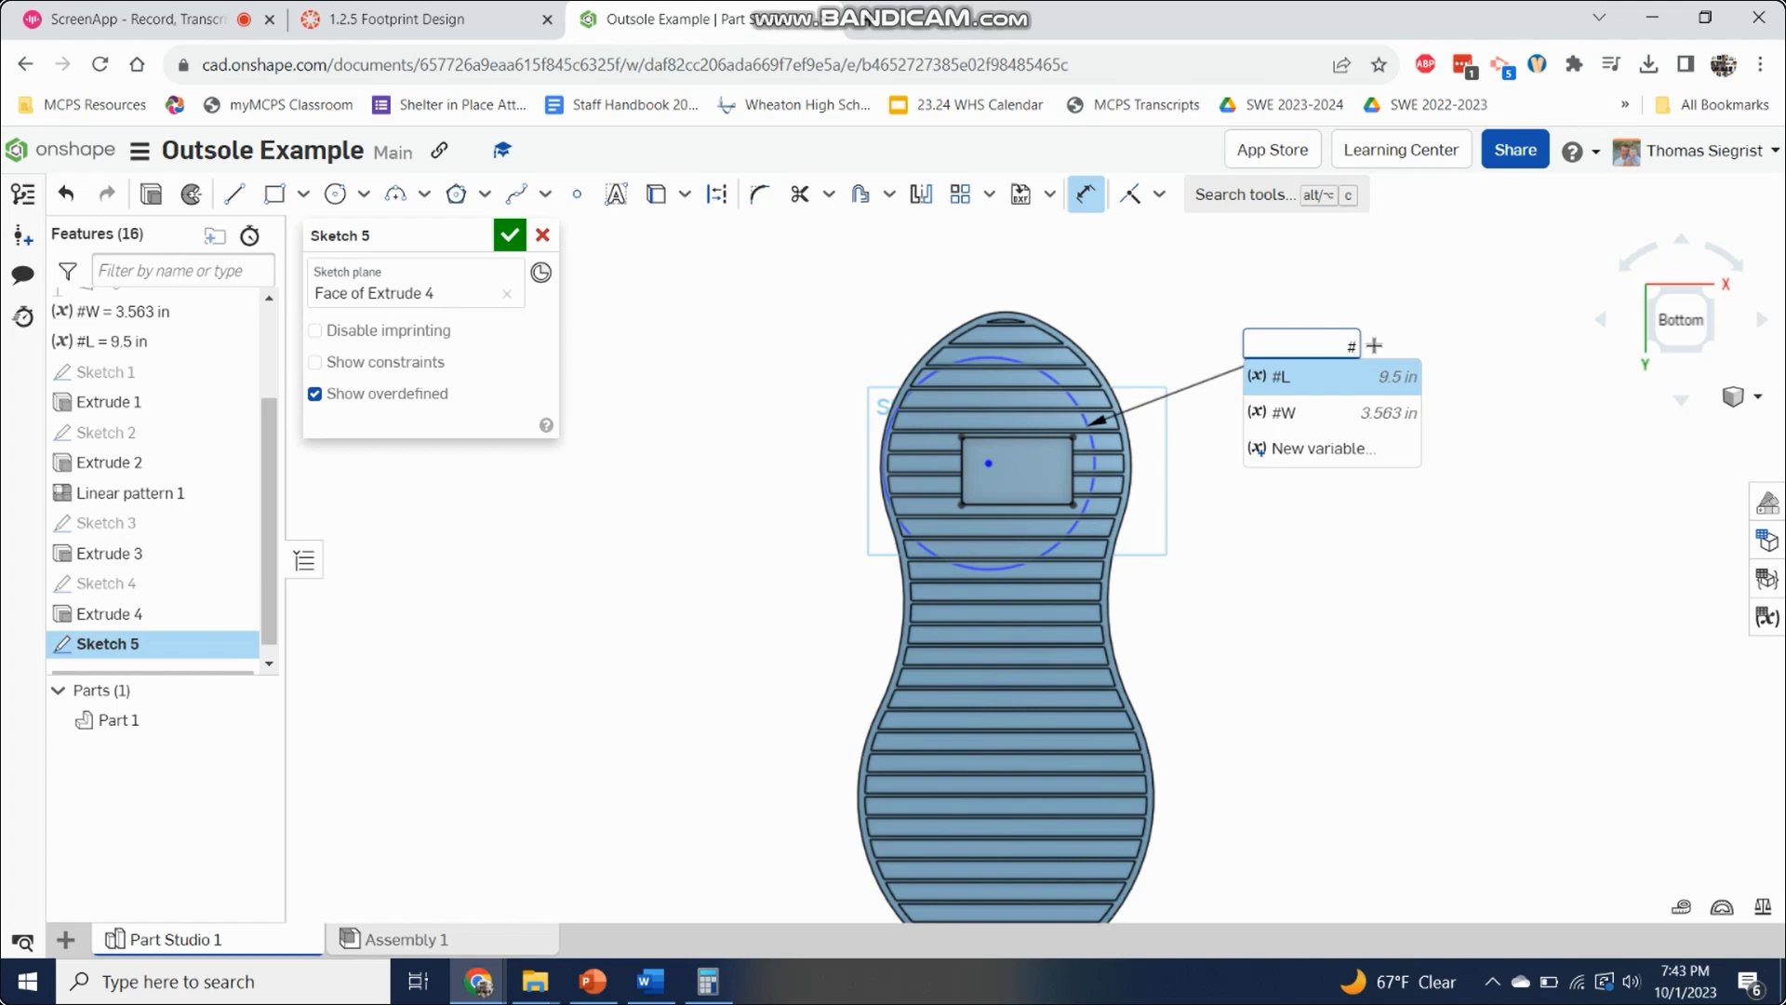
{"action": "type", "text": "W/12"}
{"action": "key", "text": "Return"}
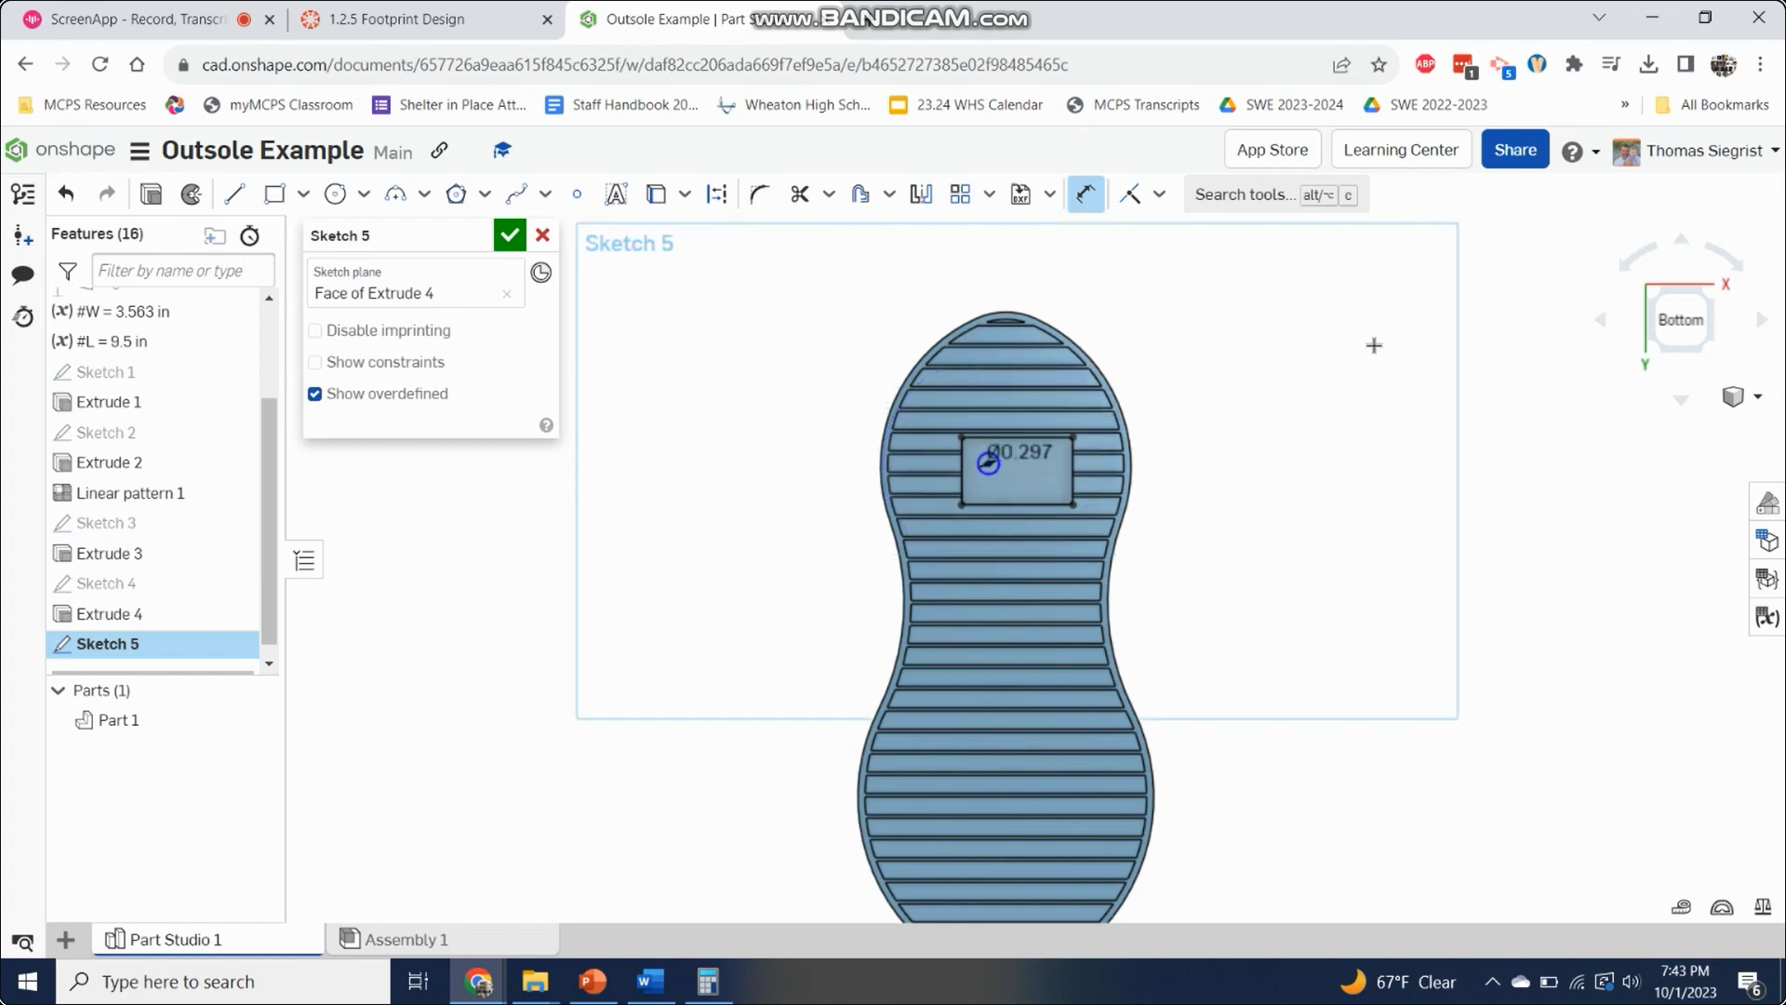
{"action": "scroll", "coordinate": [988, 469], "scroll_direction": "up", "scroll_amount": 5}
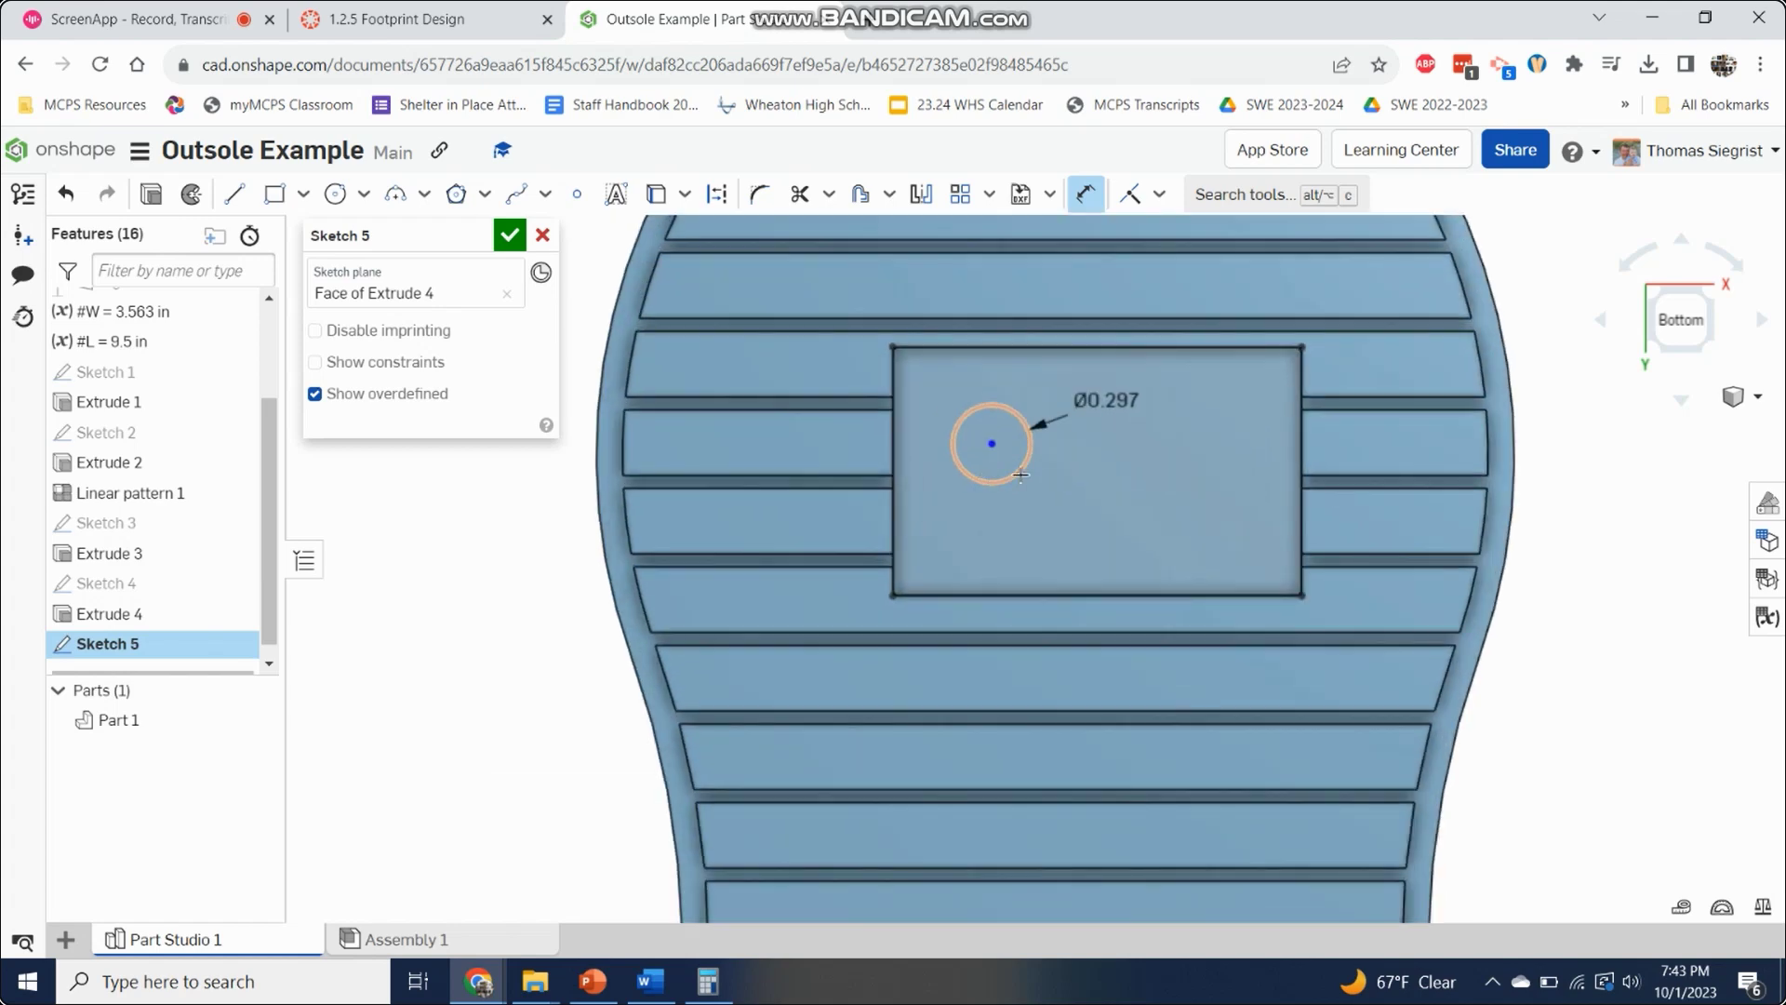
{"action": "scroll", "coordinate": [1022, 496], "scroll_direction": "down", "scroll_amount": 5}
{"action": "key", "text": "Escape"}
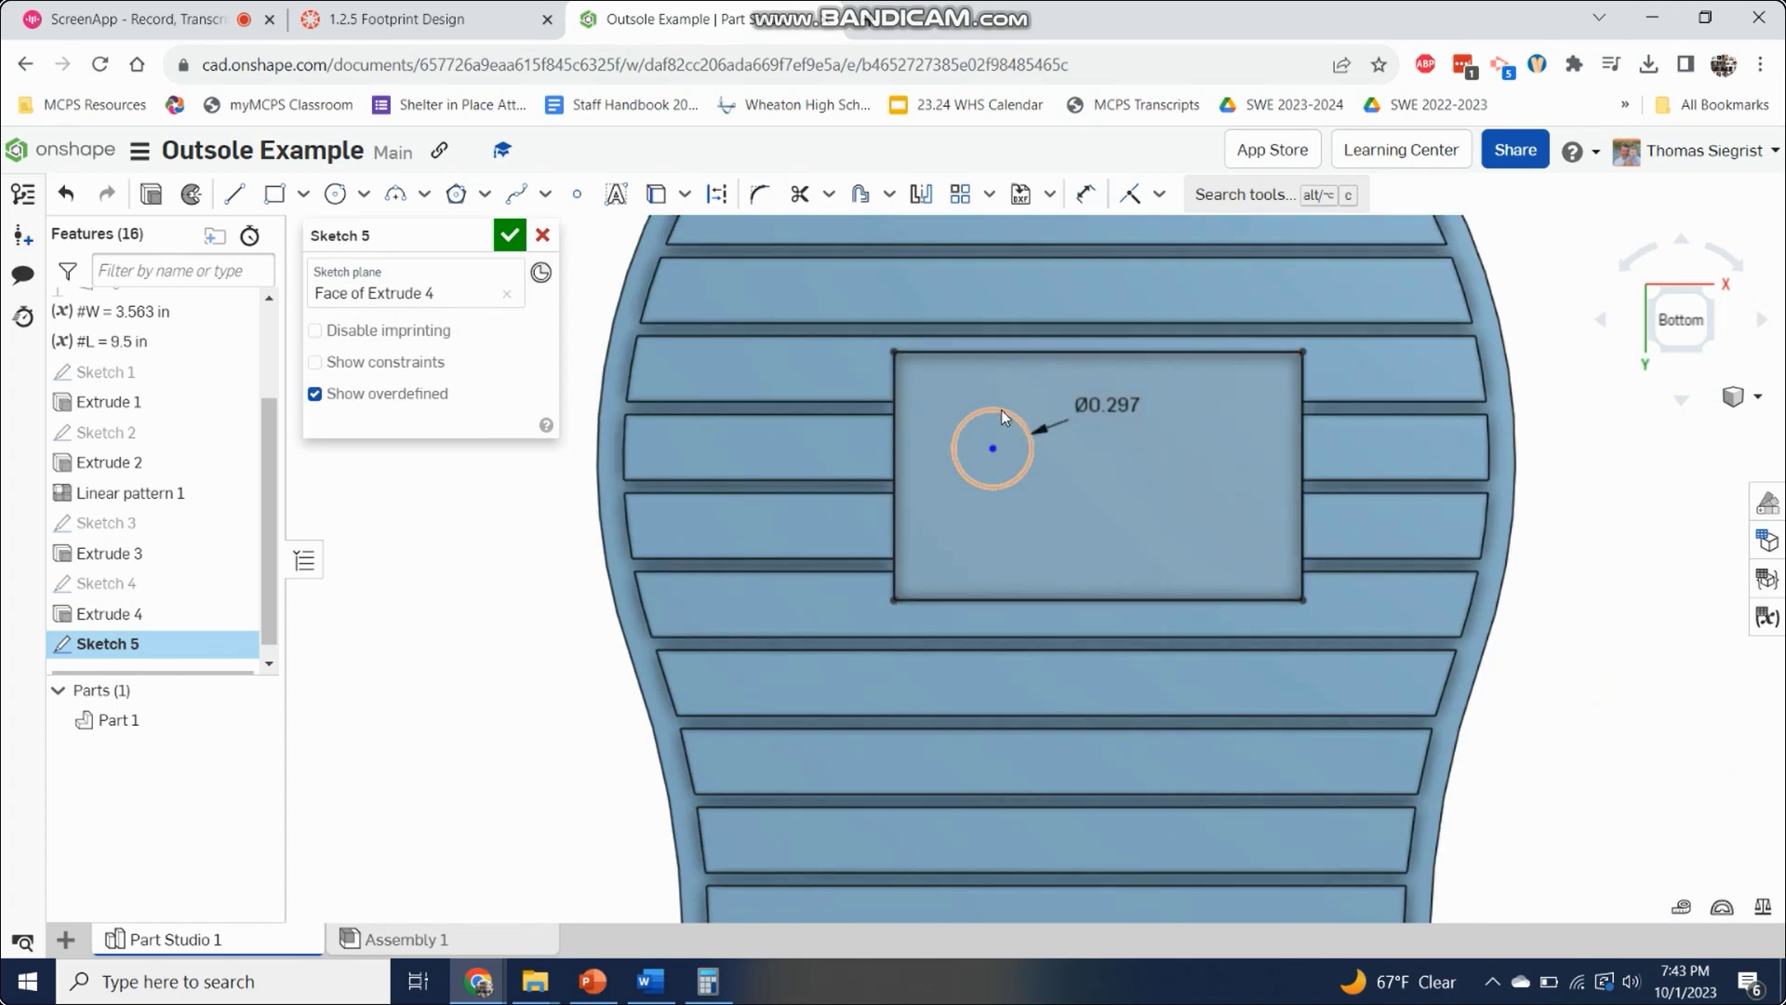
Step: Dimension the vertical gap between the circle's top and the rectangular pocket's upper edge
{"action": "left_click", "coordinate": [1086, 194]}
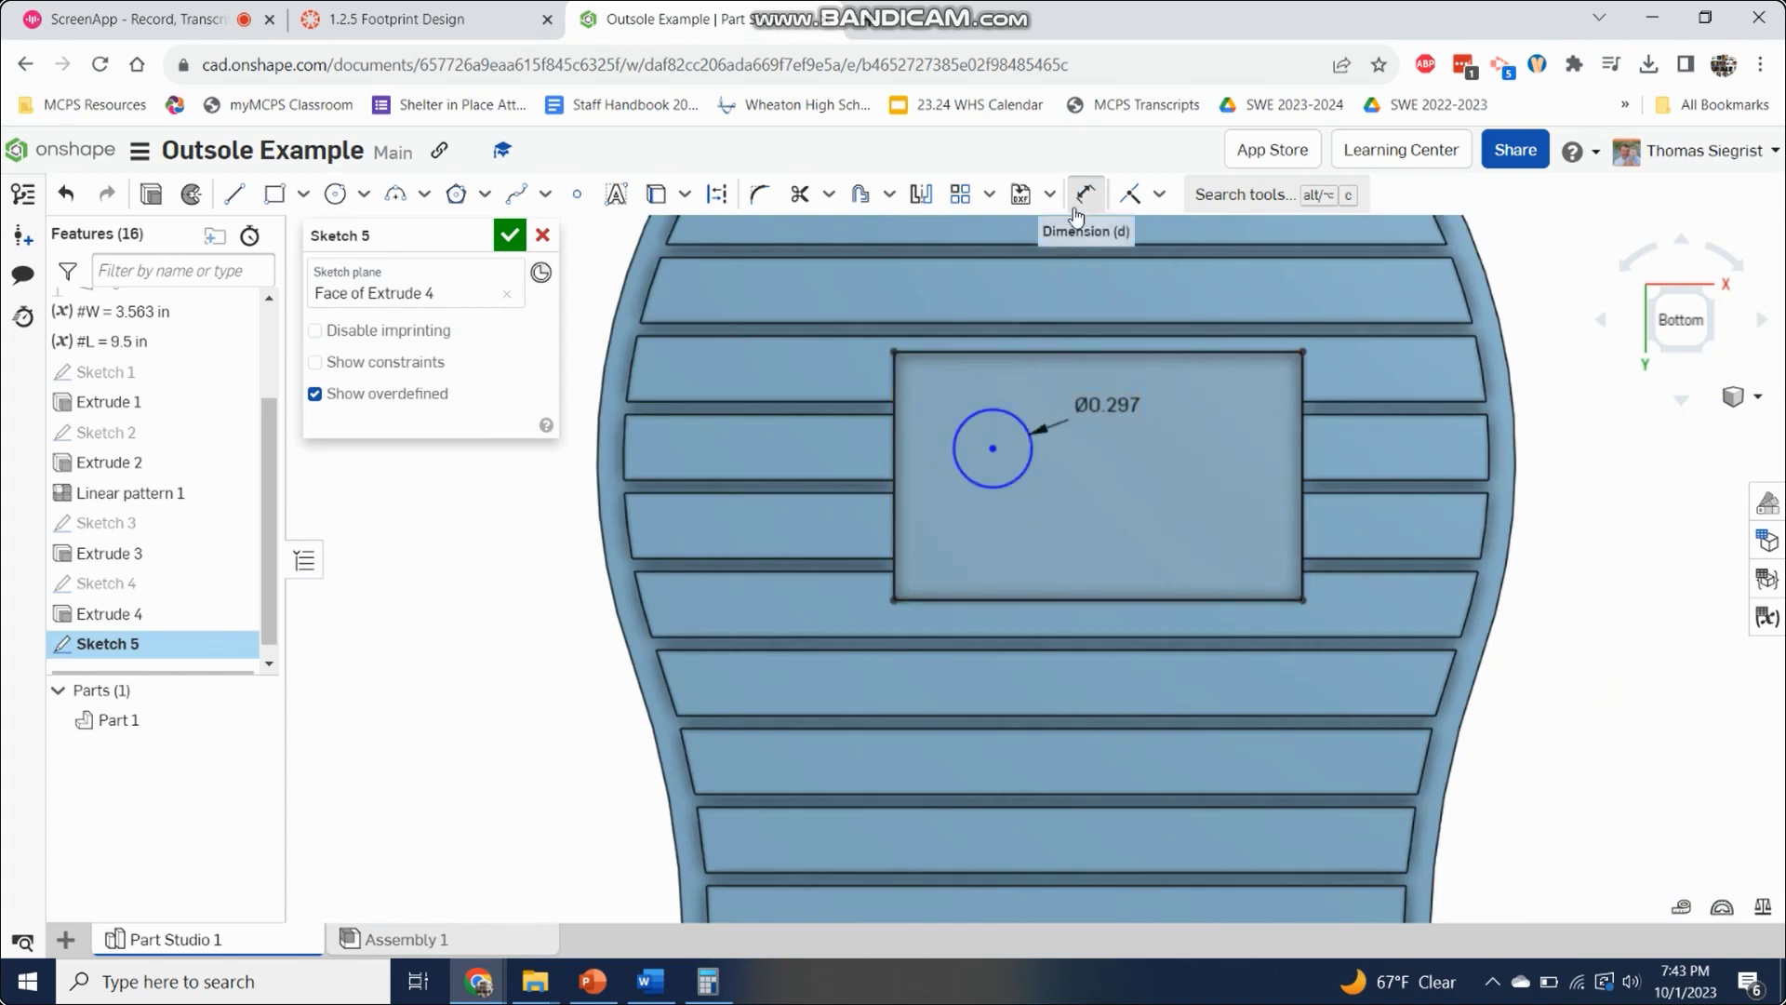
{"action": "left_click", "coordinate": [1012, 413]}
{"action": "left_click", "coordinate": [1010, 351]}
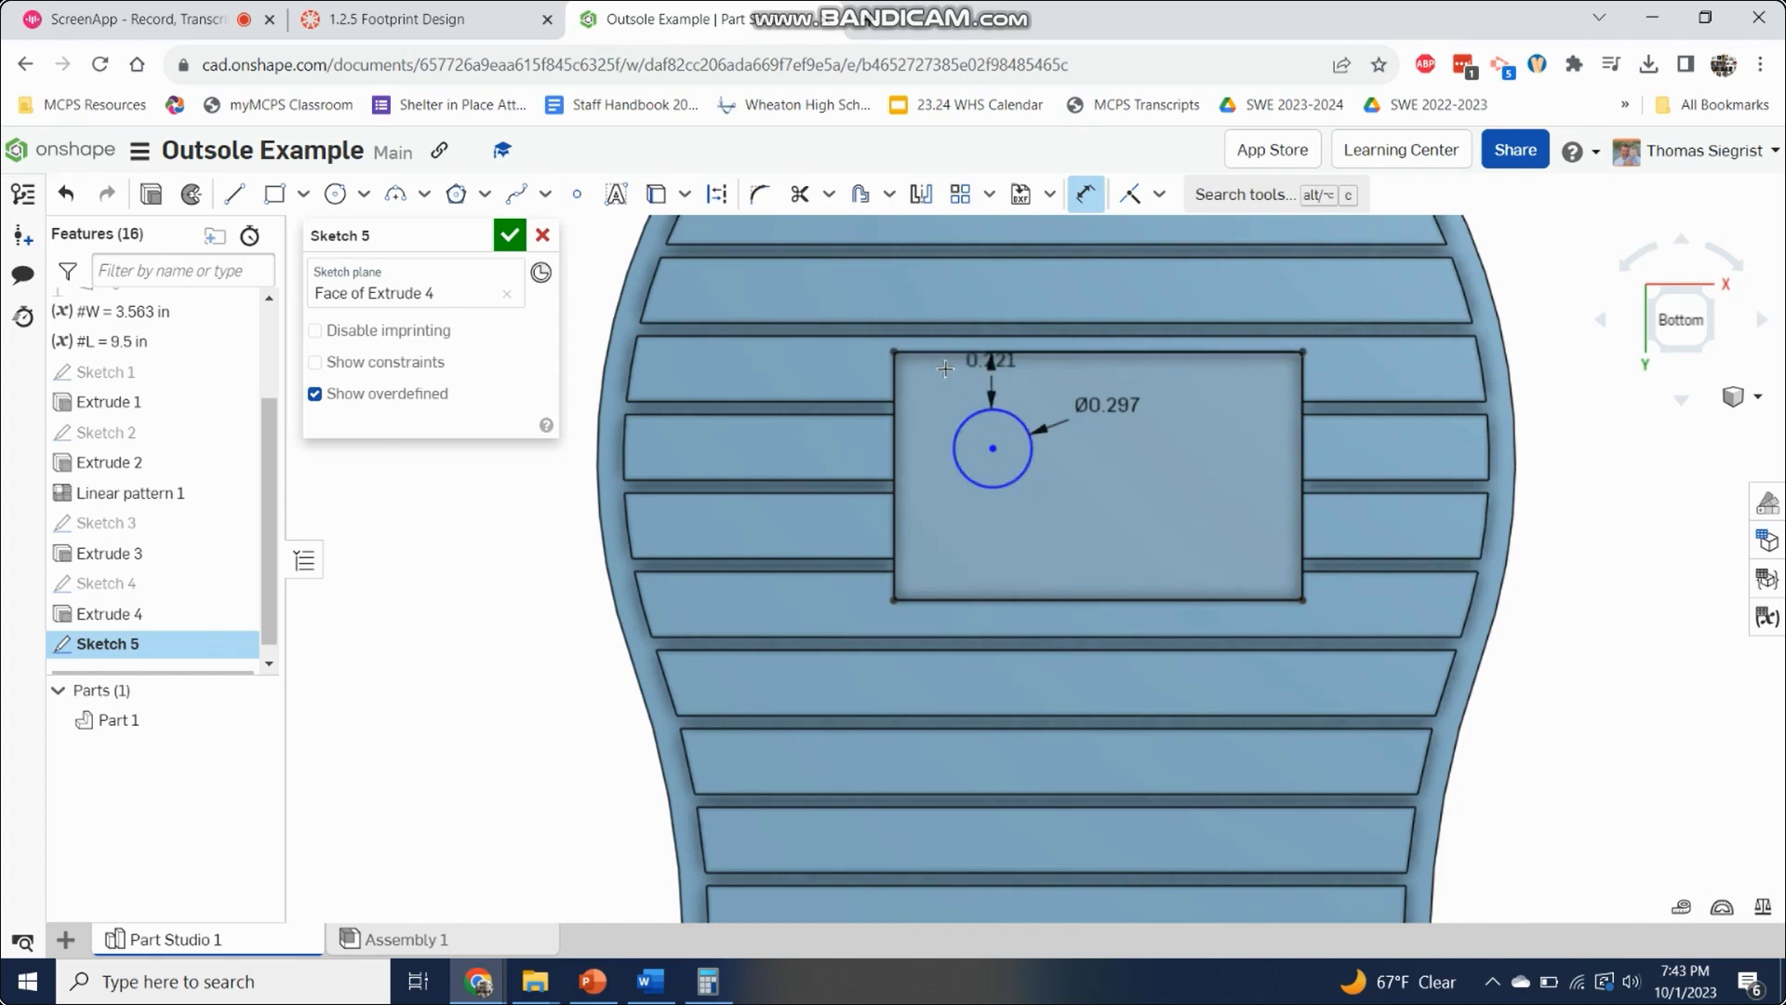
{"action": "left_click", "coordinate": [580, 384]}
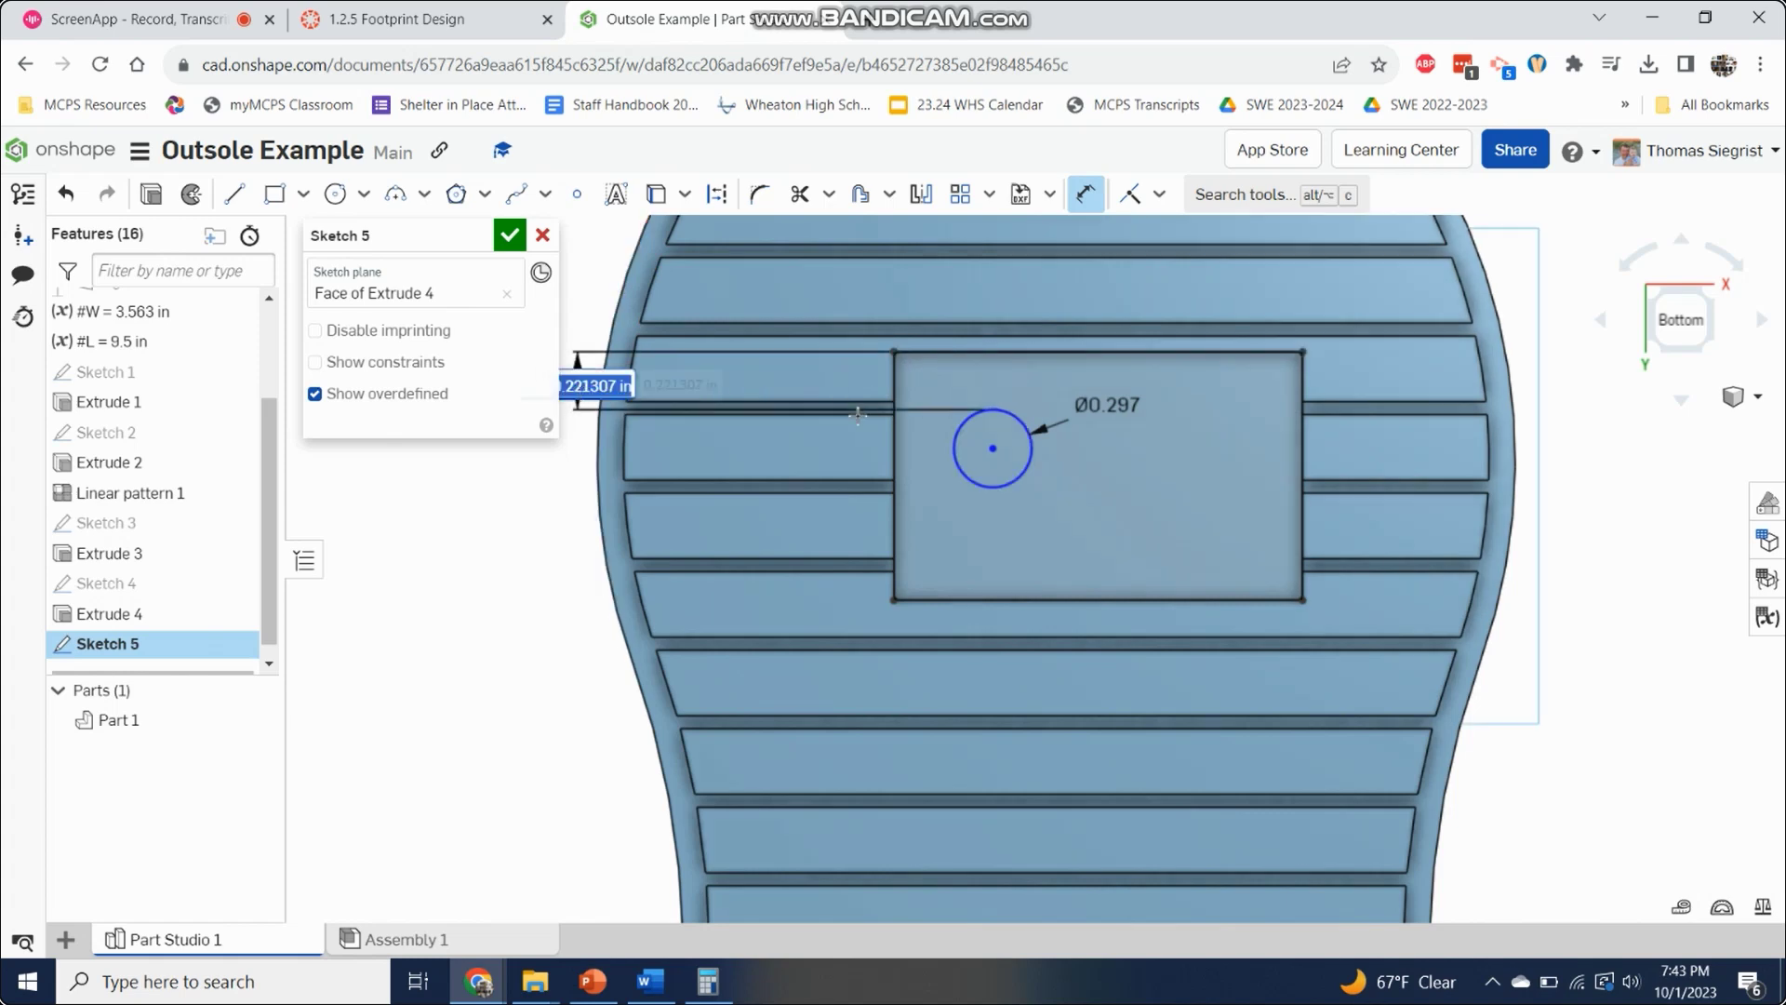
Step: Dimension the horizontal gap between the pocket's left edge and the circle's left side, setting it to #W/16
{"action": "left_click", "coordinate": [894, 414]}
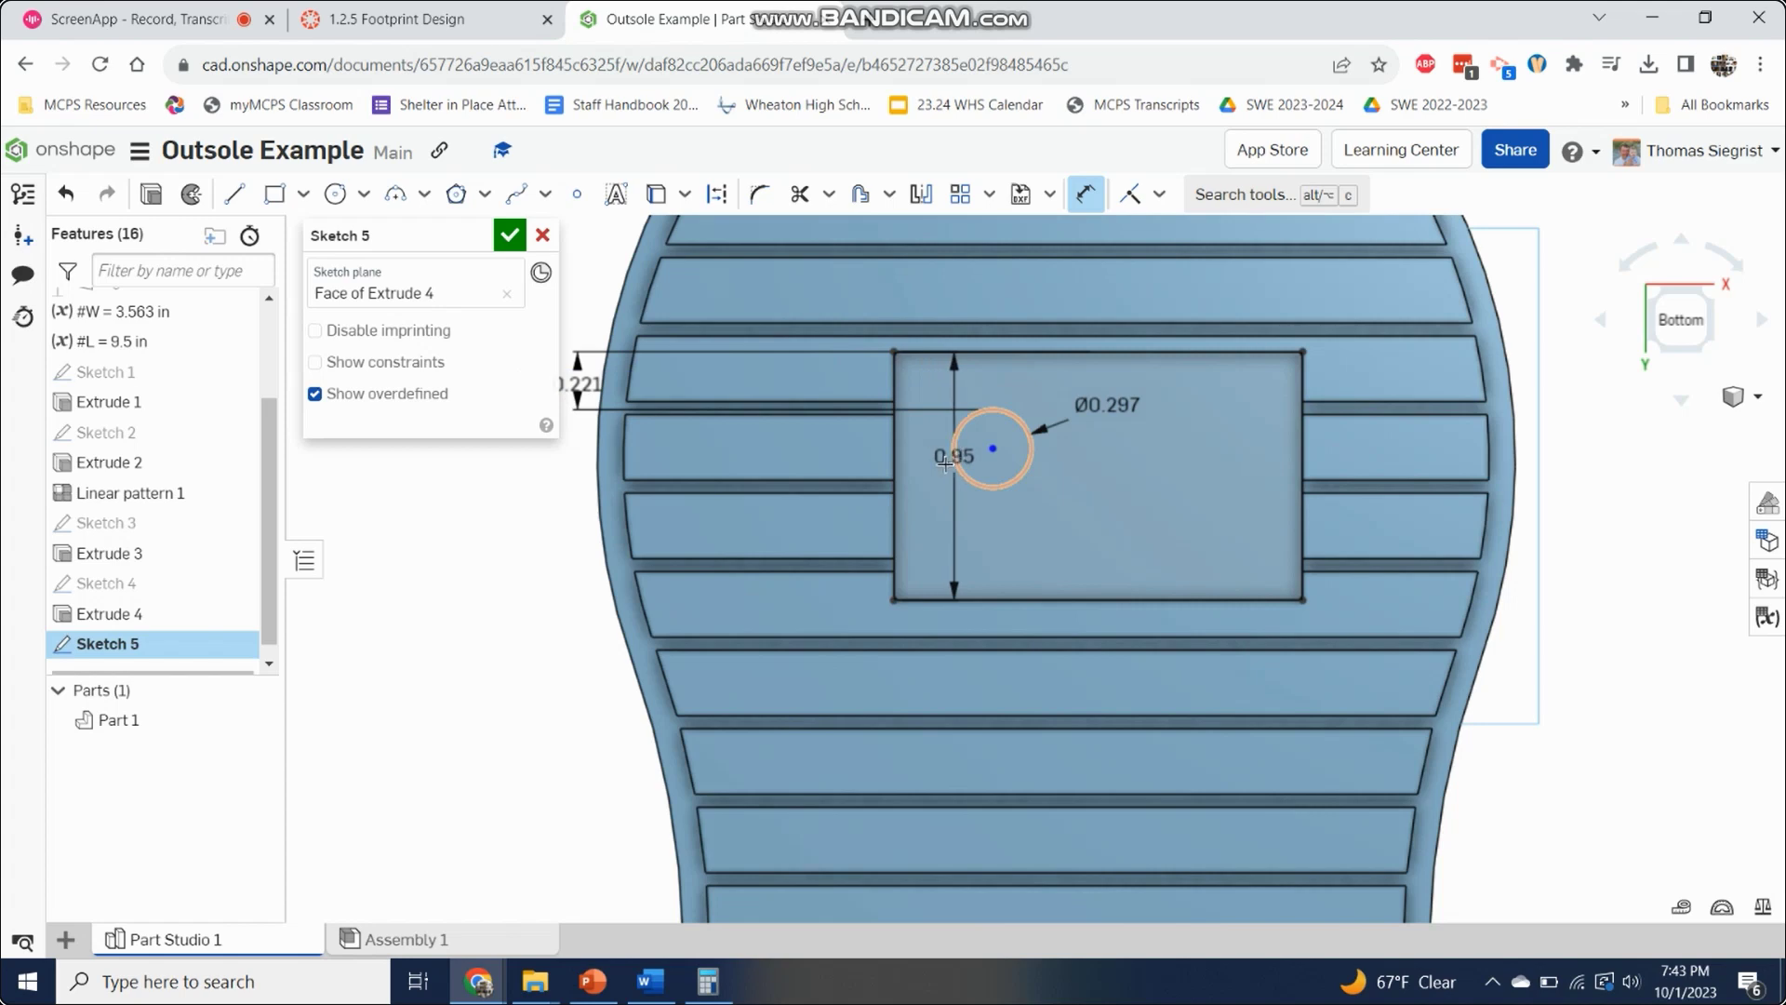
{"action": "left_click", "coordinate": [947, 461]}
{"action": "left_click", "coordinate": [886, 690]}
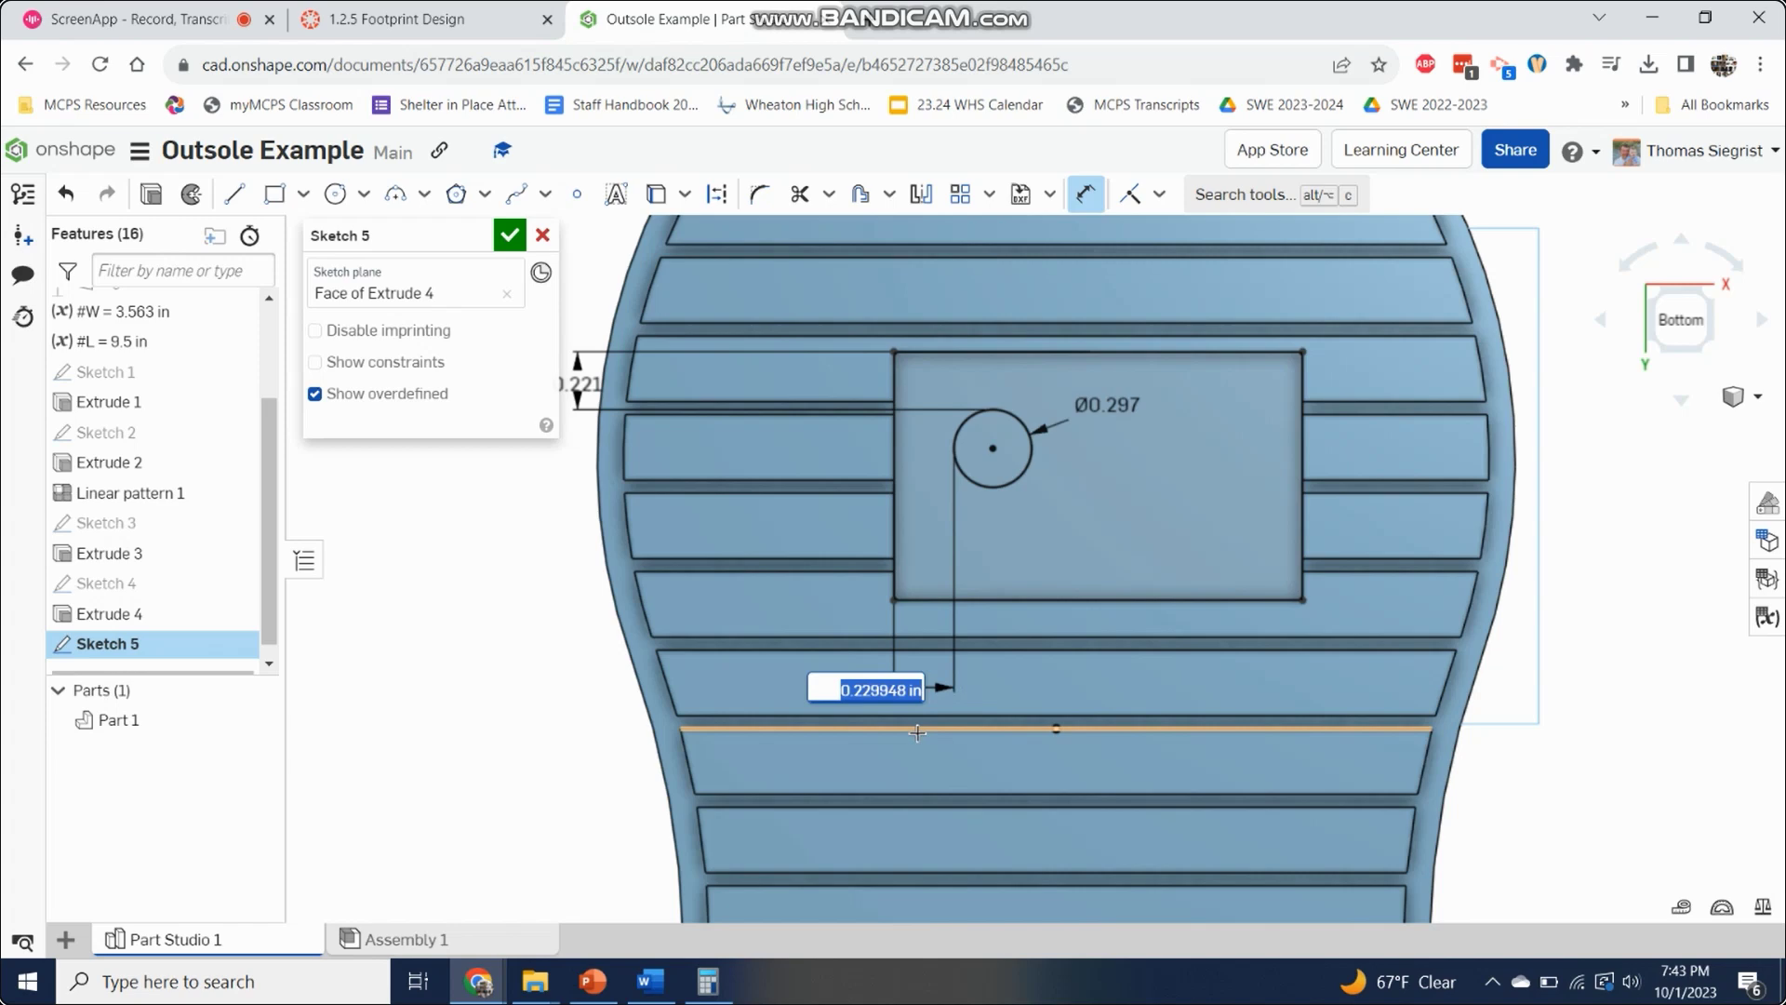
{"action": "type", "text": "#W"}
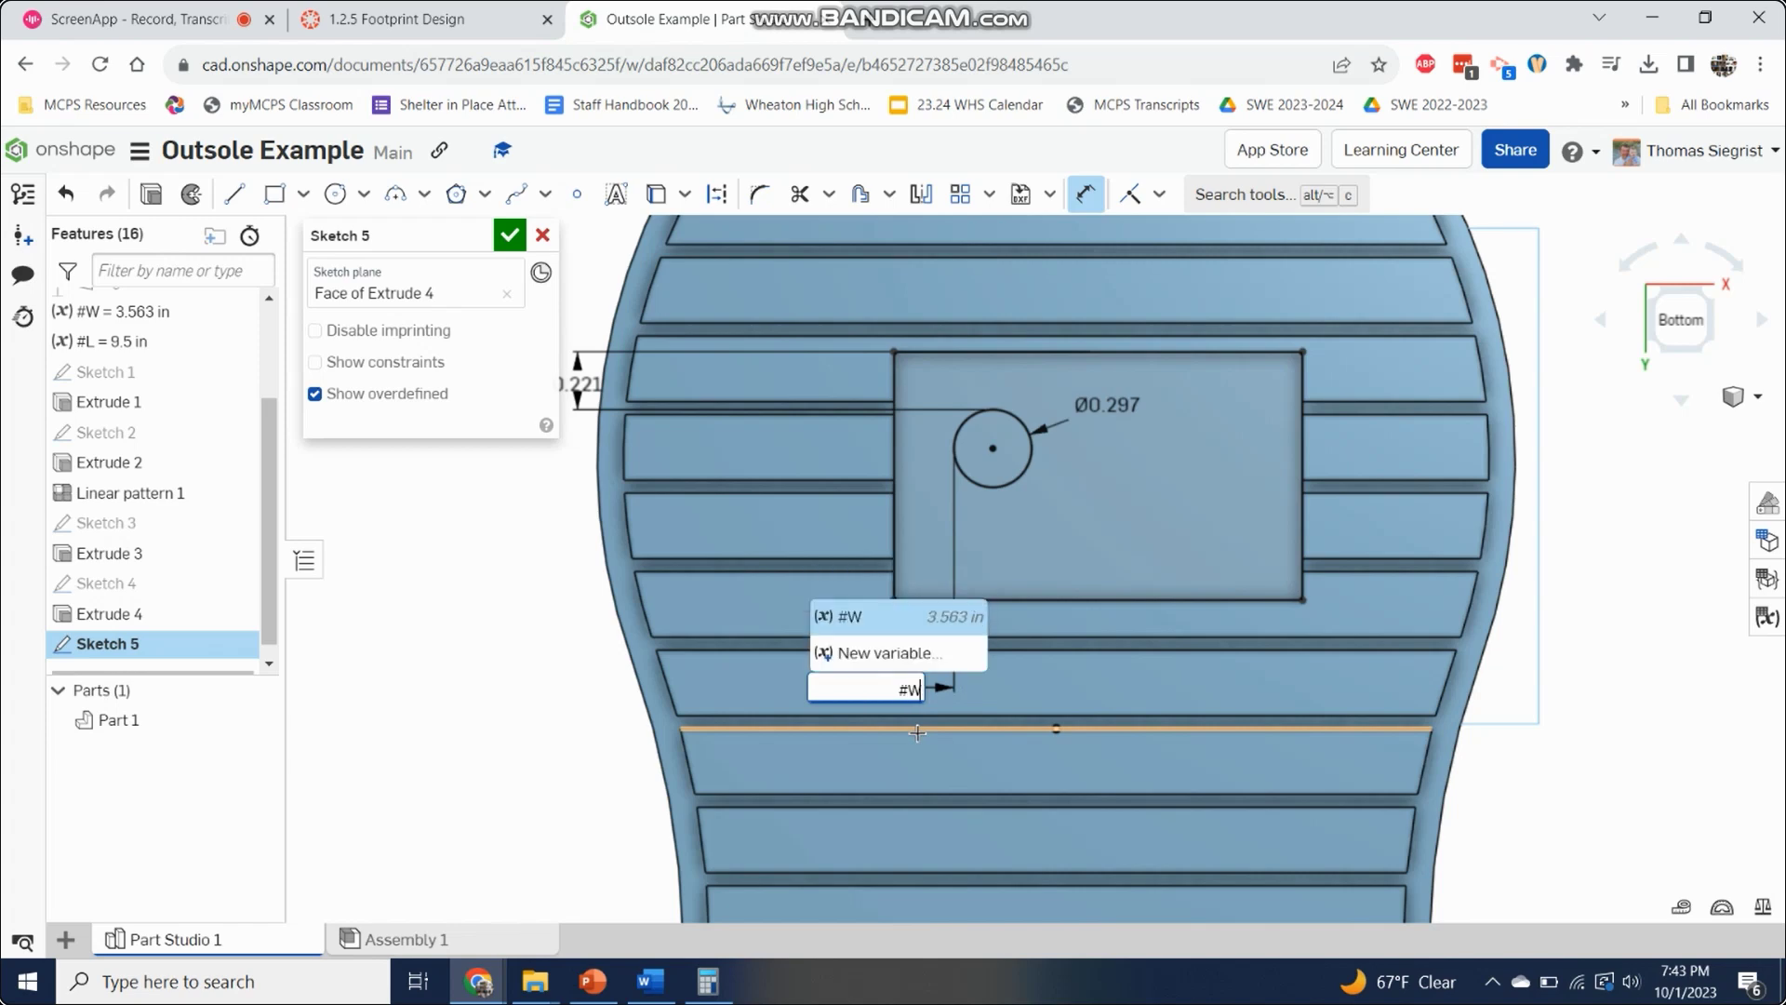
{"action": "type", "text": "/"}
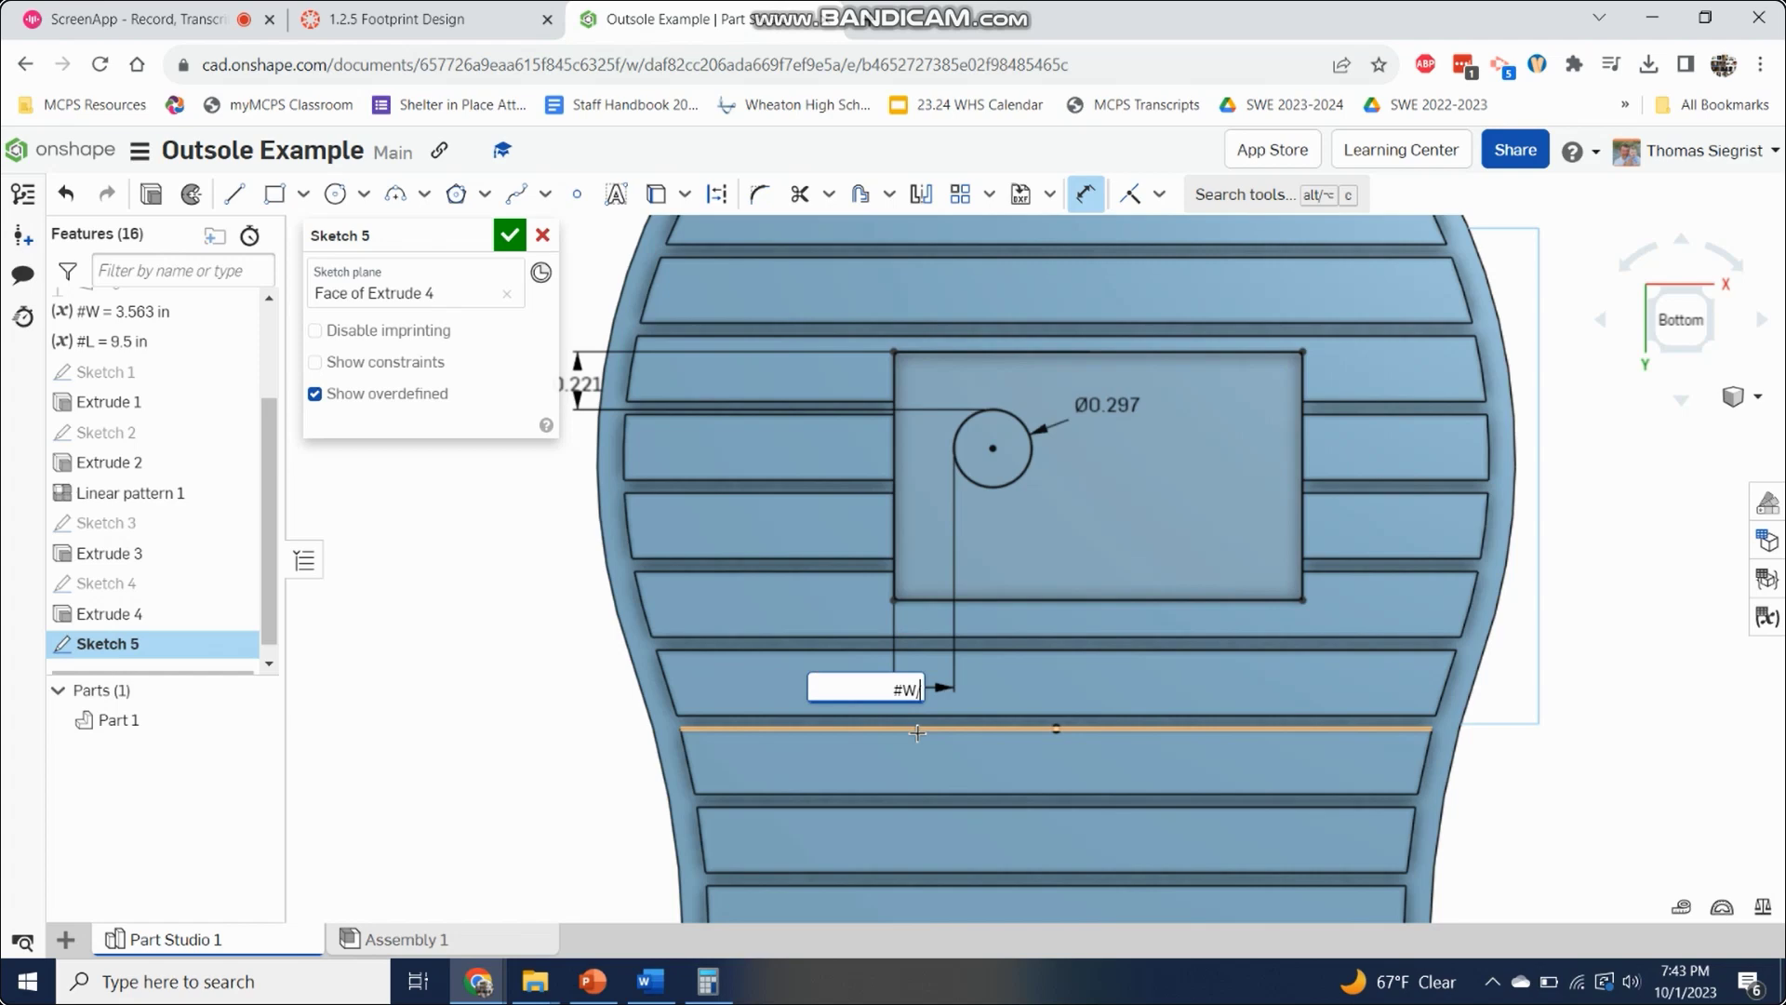
{"action": "type", "text": "16"}
{"action": "key", "text": "Return"}
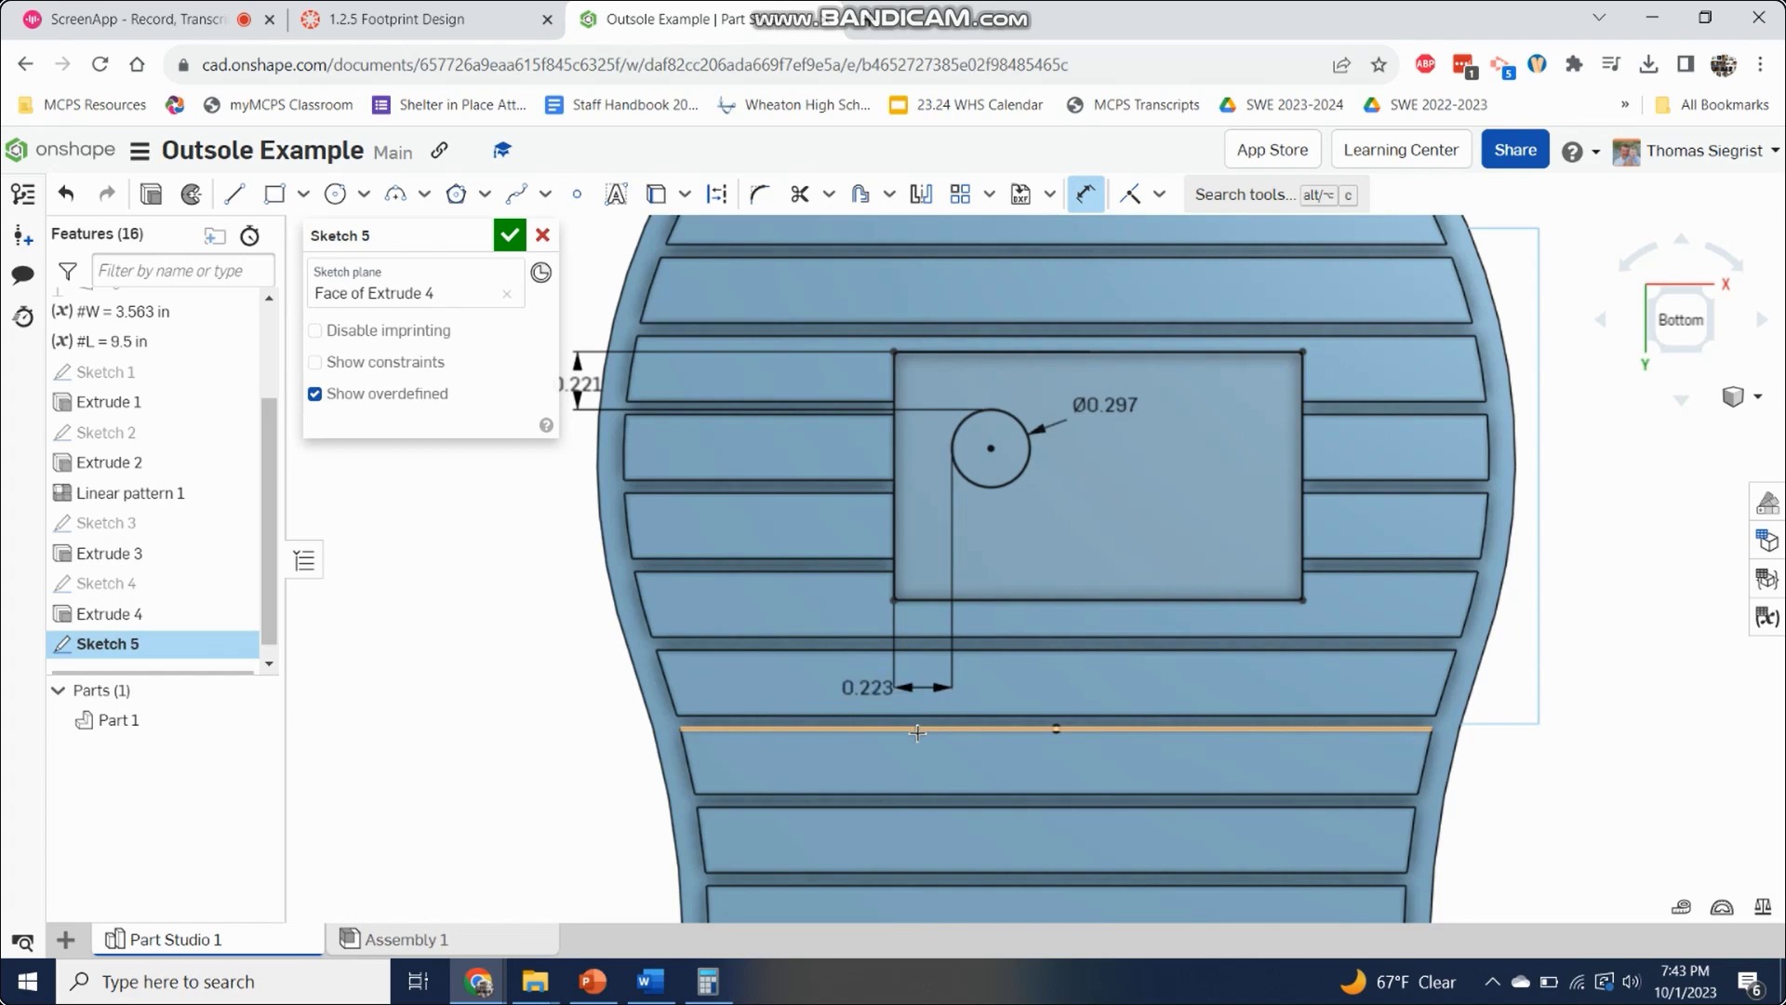
Step: Set the vertical gap between the pocket's upper edge and the circle to #L/30, and accept the sketch
{"action": "double_click", "coordinate": [584, 384]}
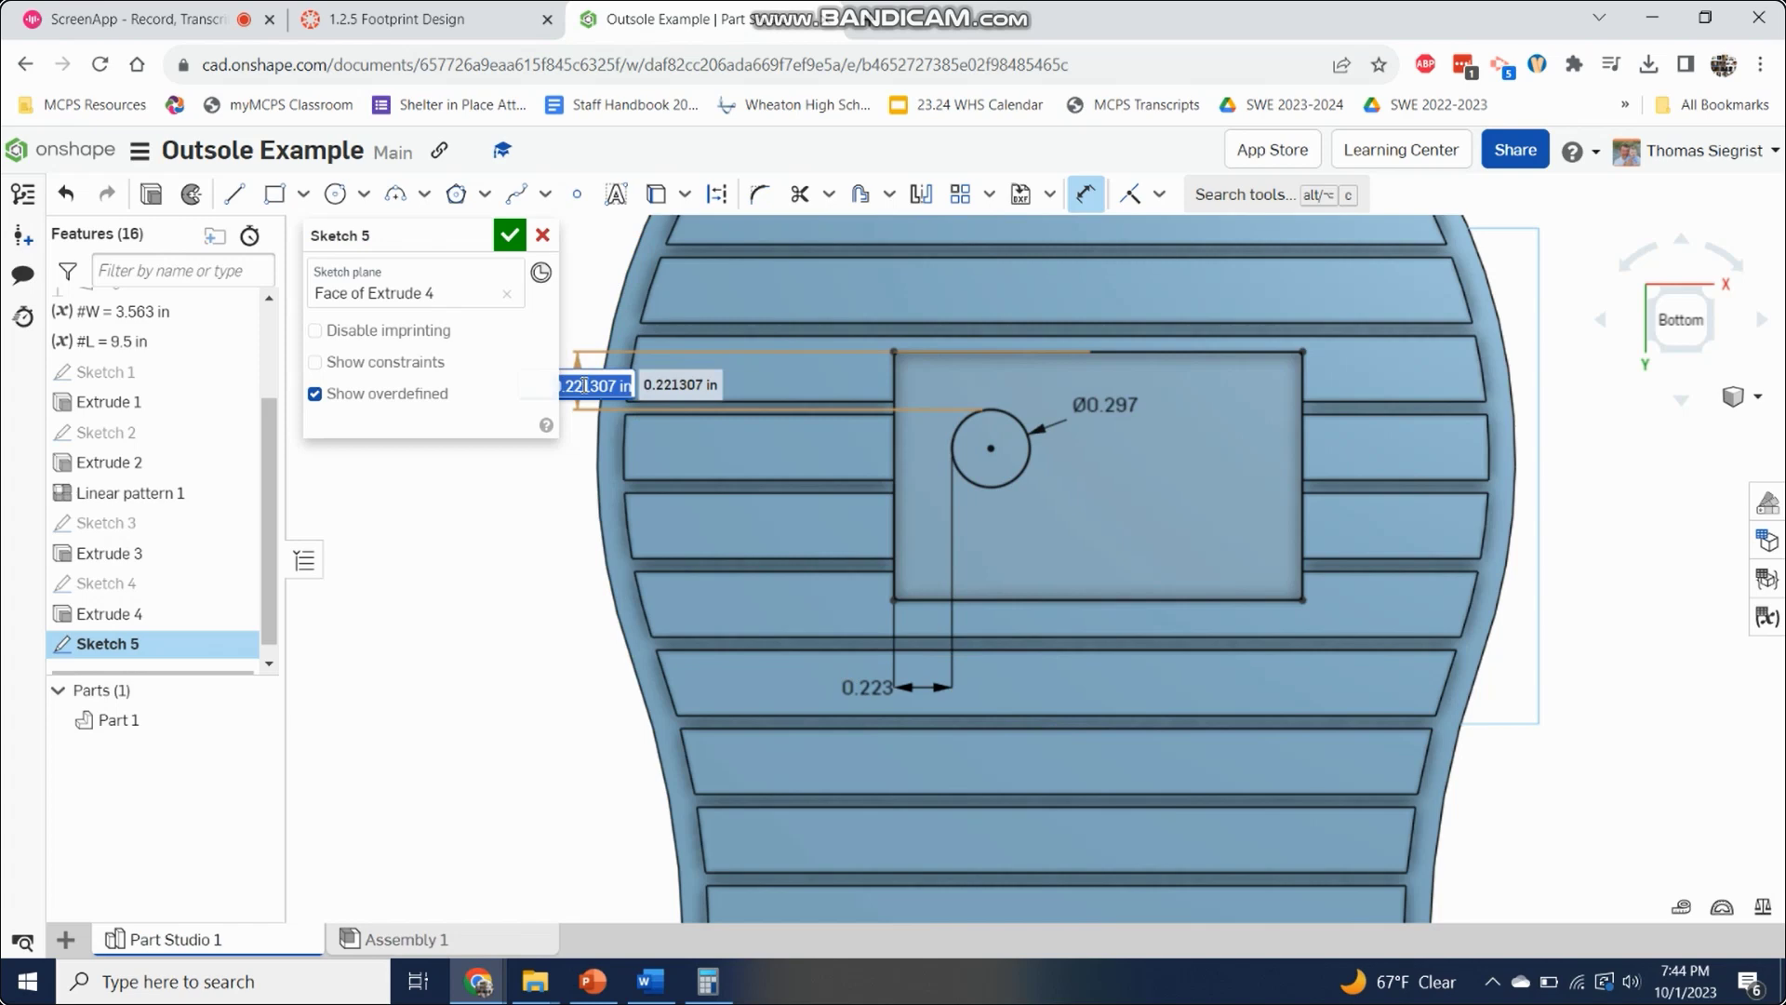
{"action": "type", "text": "#L"}
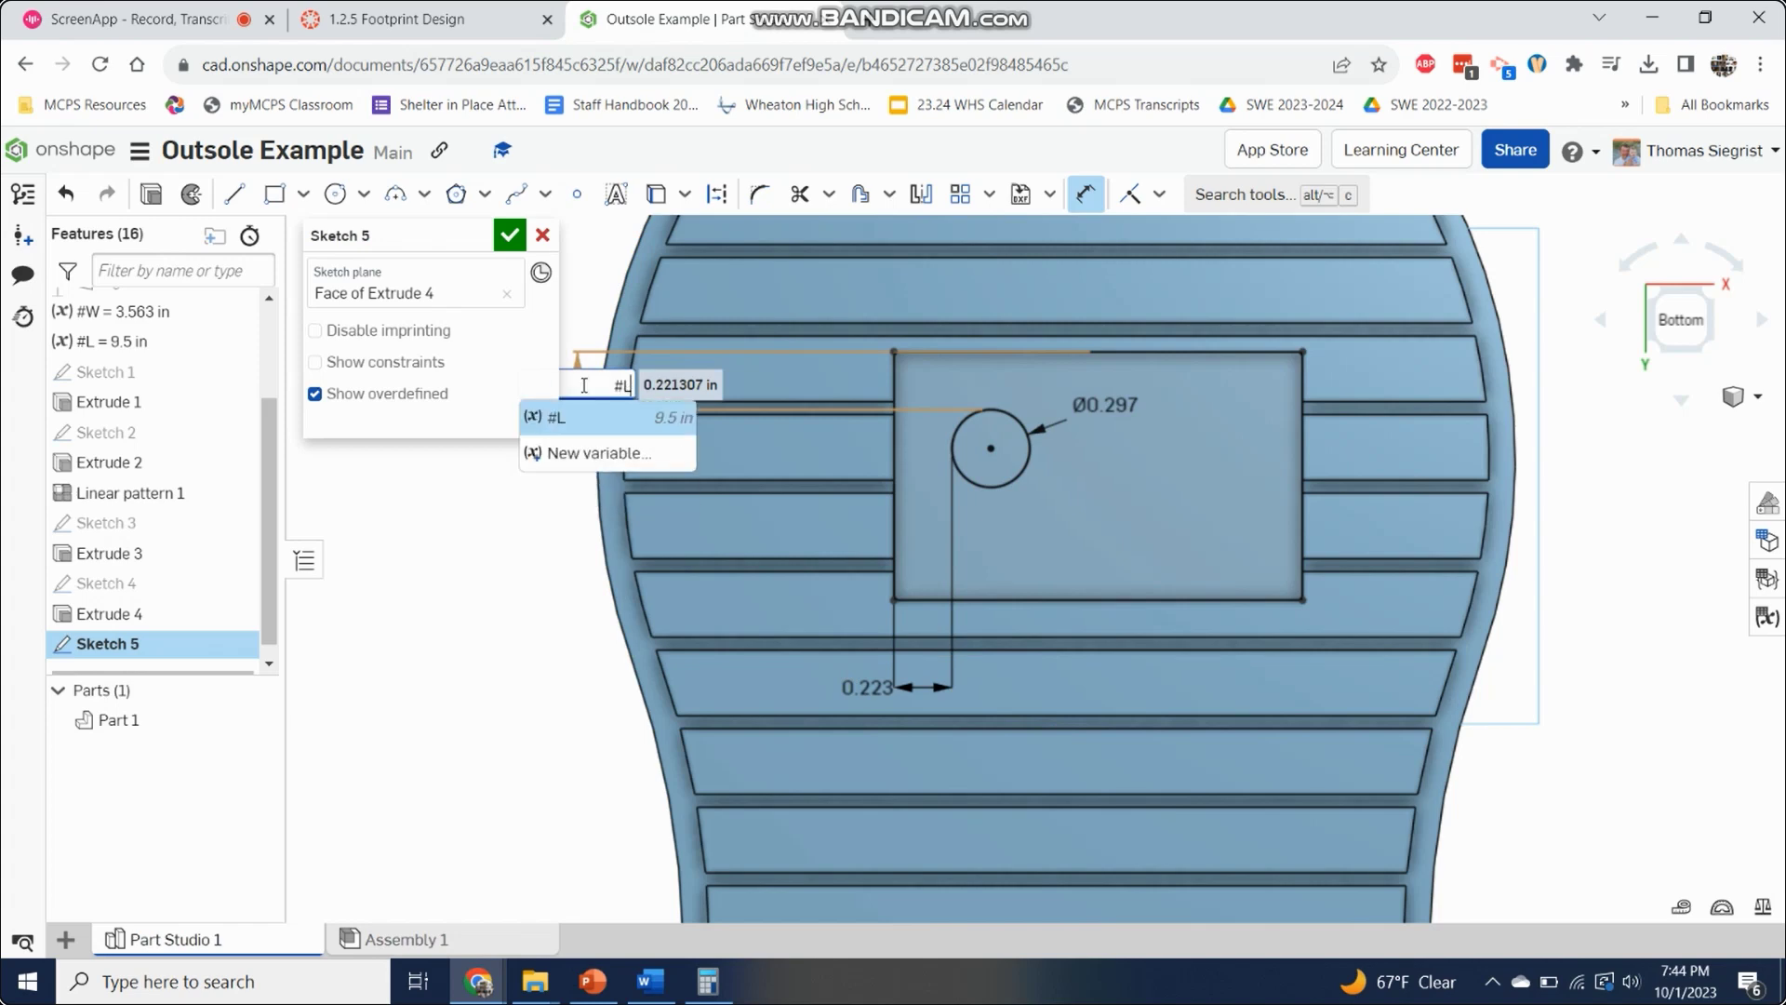
{"action": "type", "text": "/"}
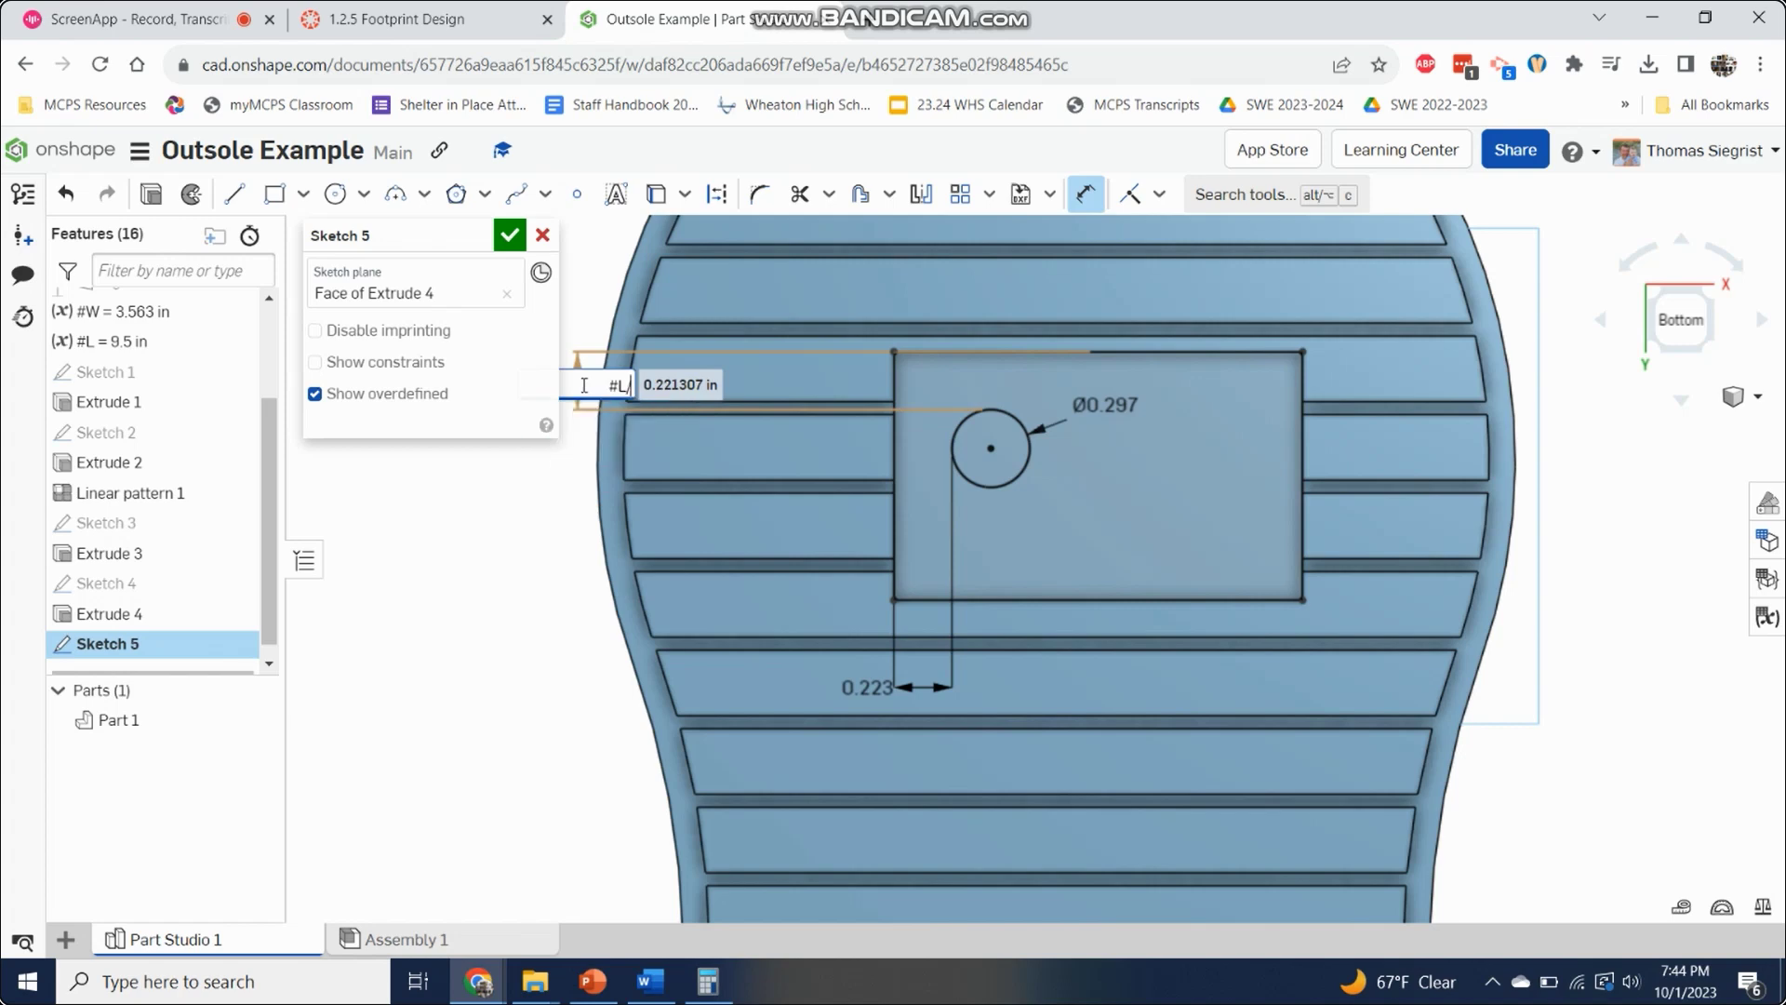
{"action": "type", "text": "30"}
{"action": "key", "text": "Return"}
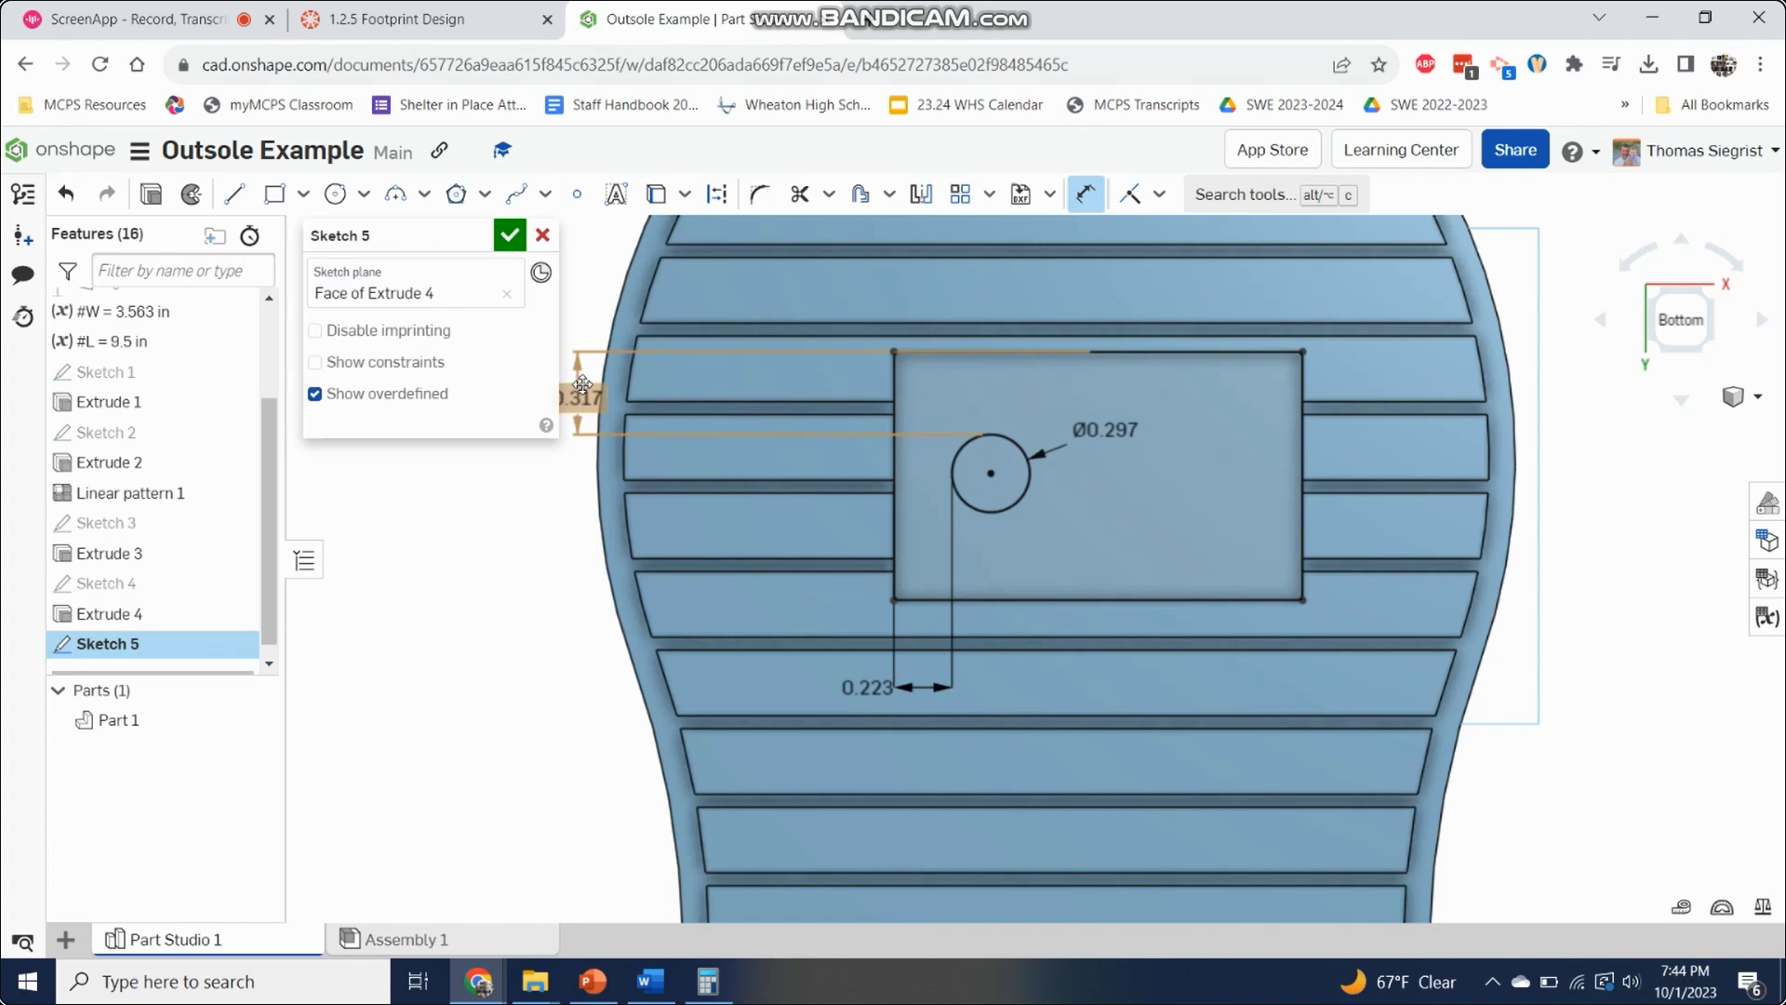
{"action": "left_click", "coordinate": [508, 236]}
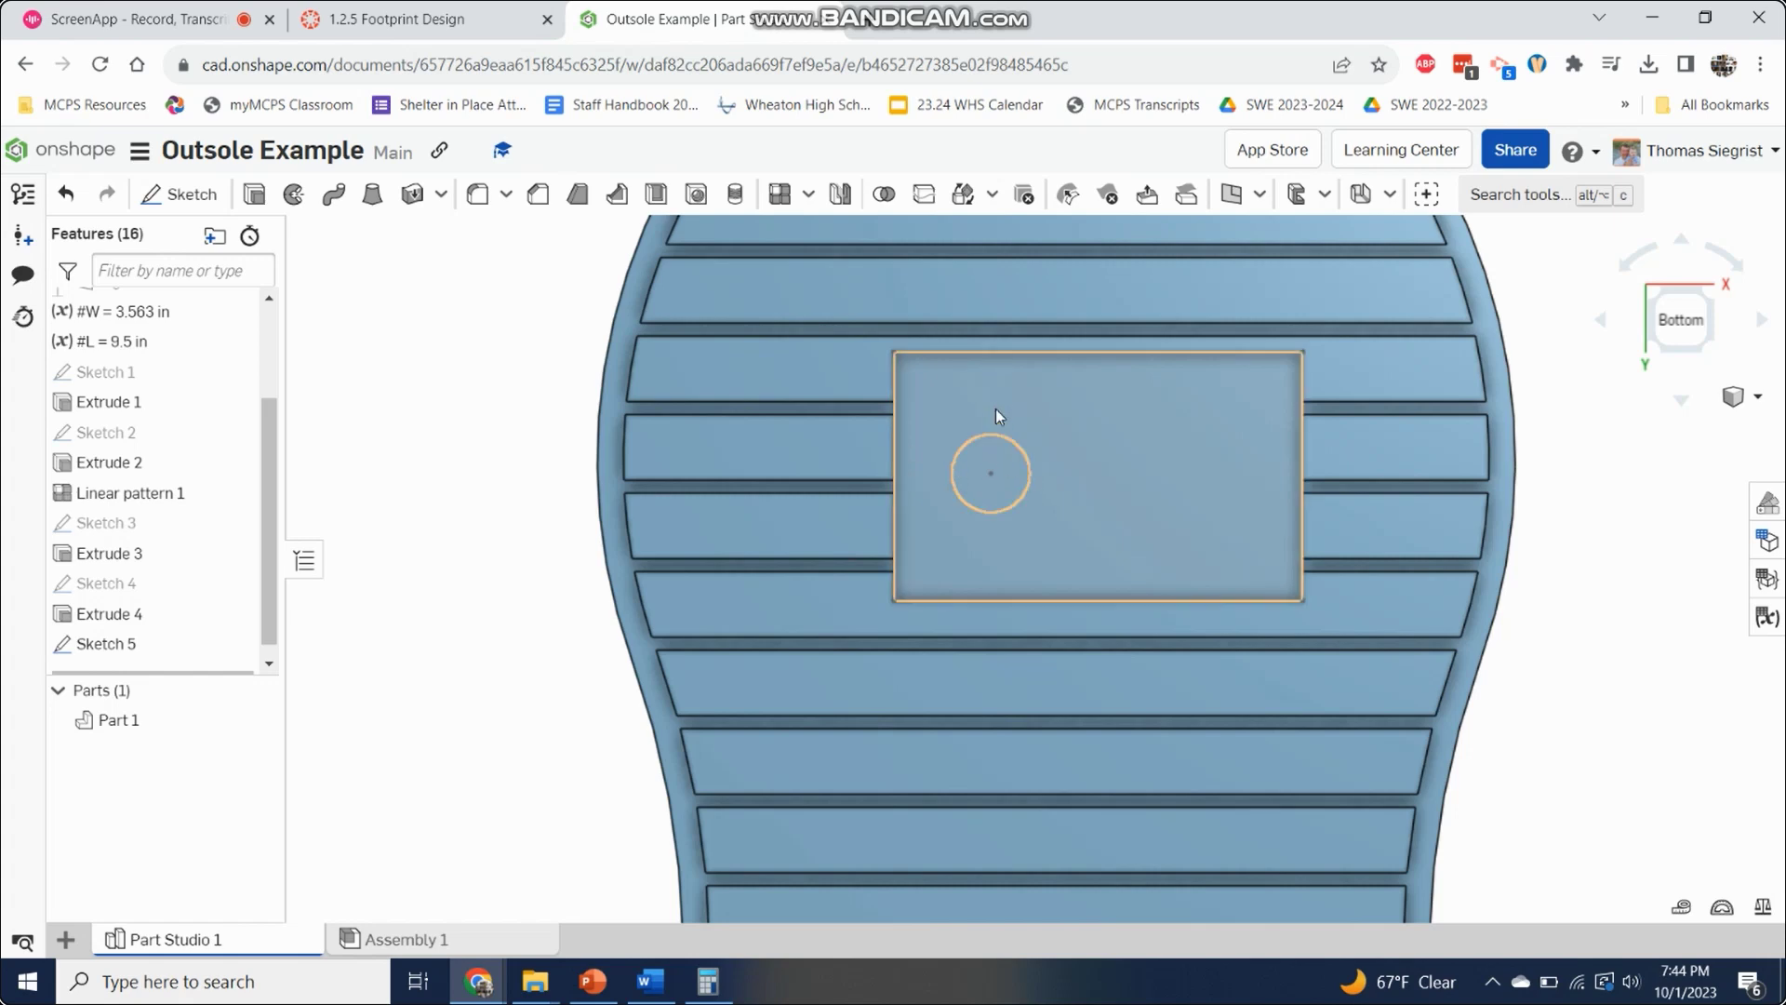
Step: Extrude the circle on the pocket's floor as an added solid with a blind depth of 0.1 in, merged with all
{"action": "left_click", "coordinate": [954, 462]}
{"action": "key", "text": "Escape"}
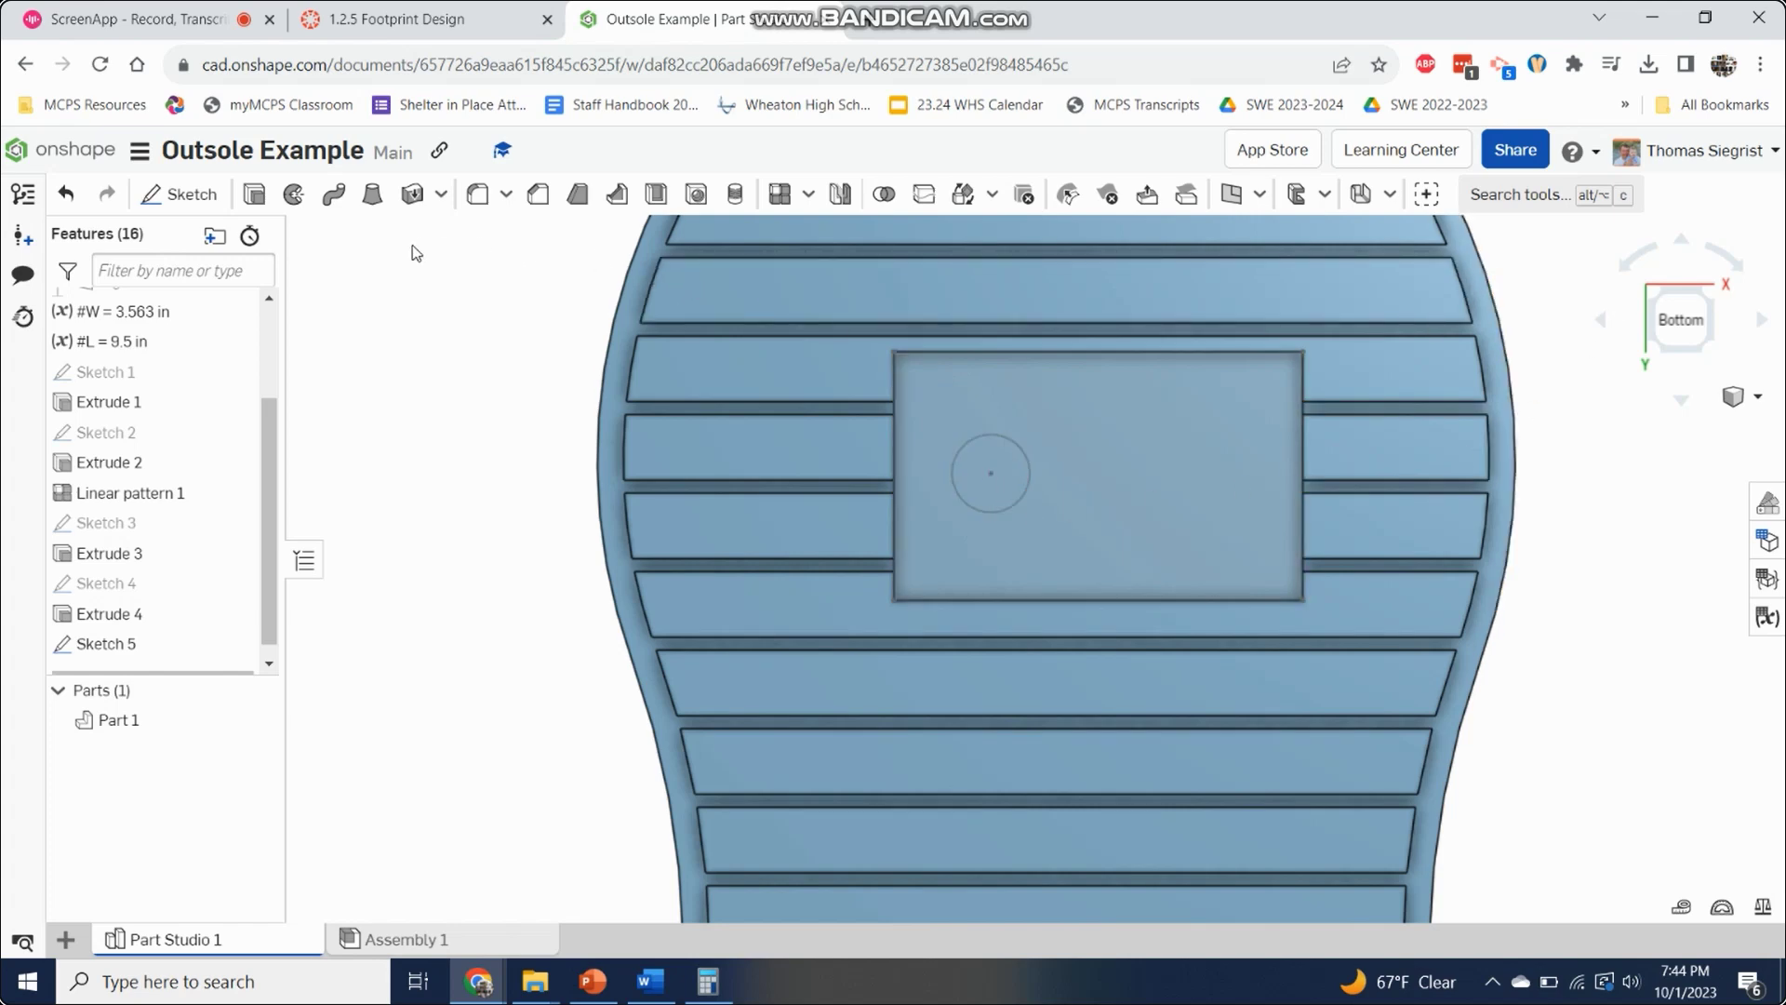
{"action": "left_click", "coordinate": [980, 487]}
{"action": "scroll", "coordinate": [1129, 469], "scroll_direction": "down", "scroll_amount": 5}
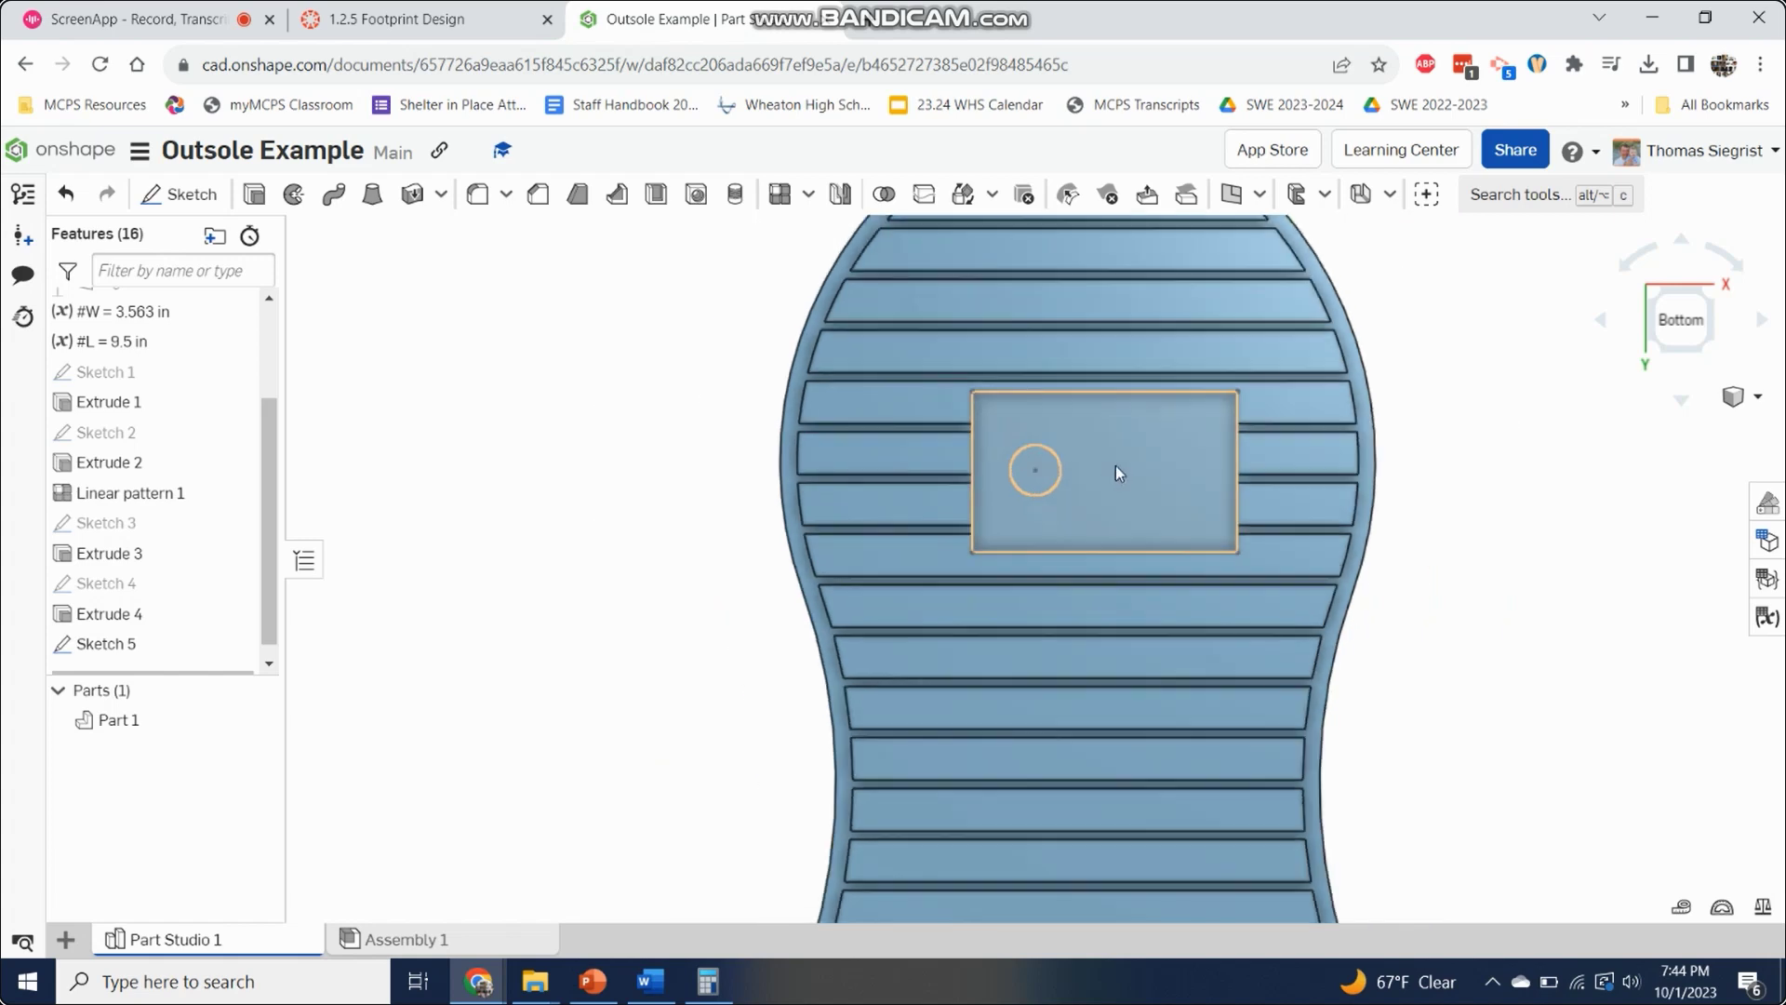
{"action": "scroll", "coordinate": [858, 484], "scroll_direction": "down", "scroll_amount": 3}
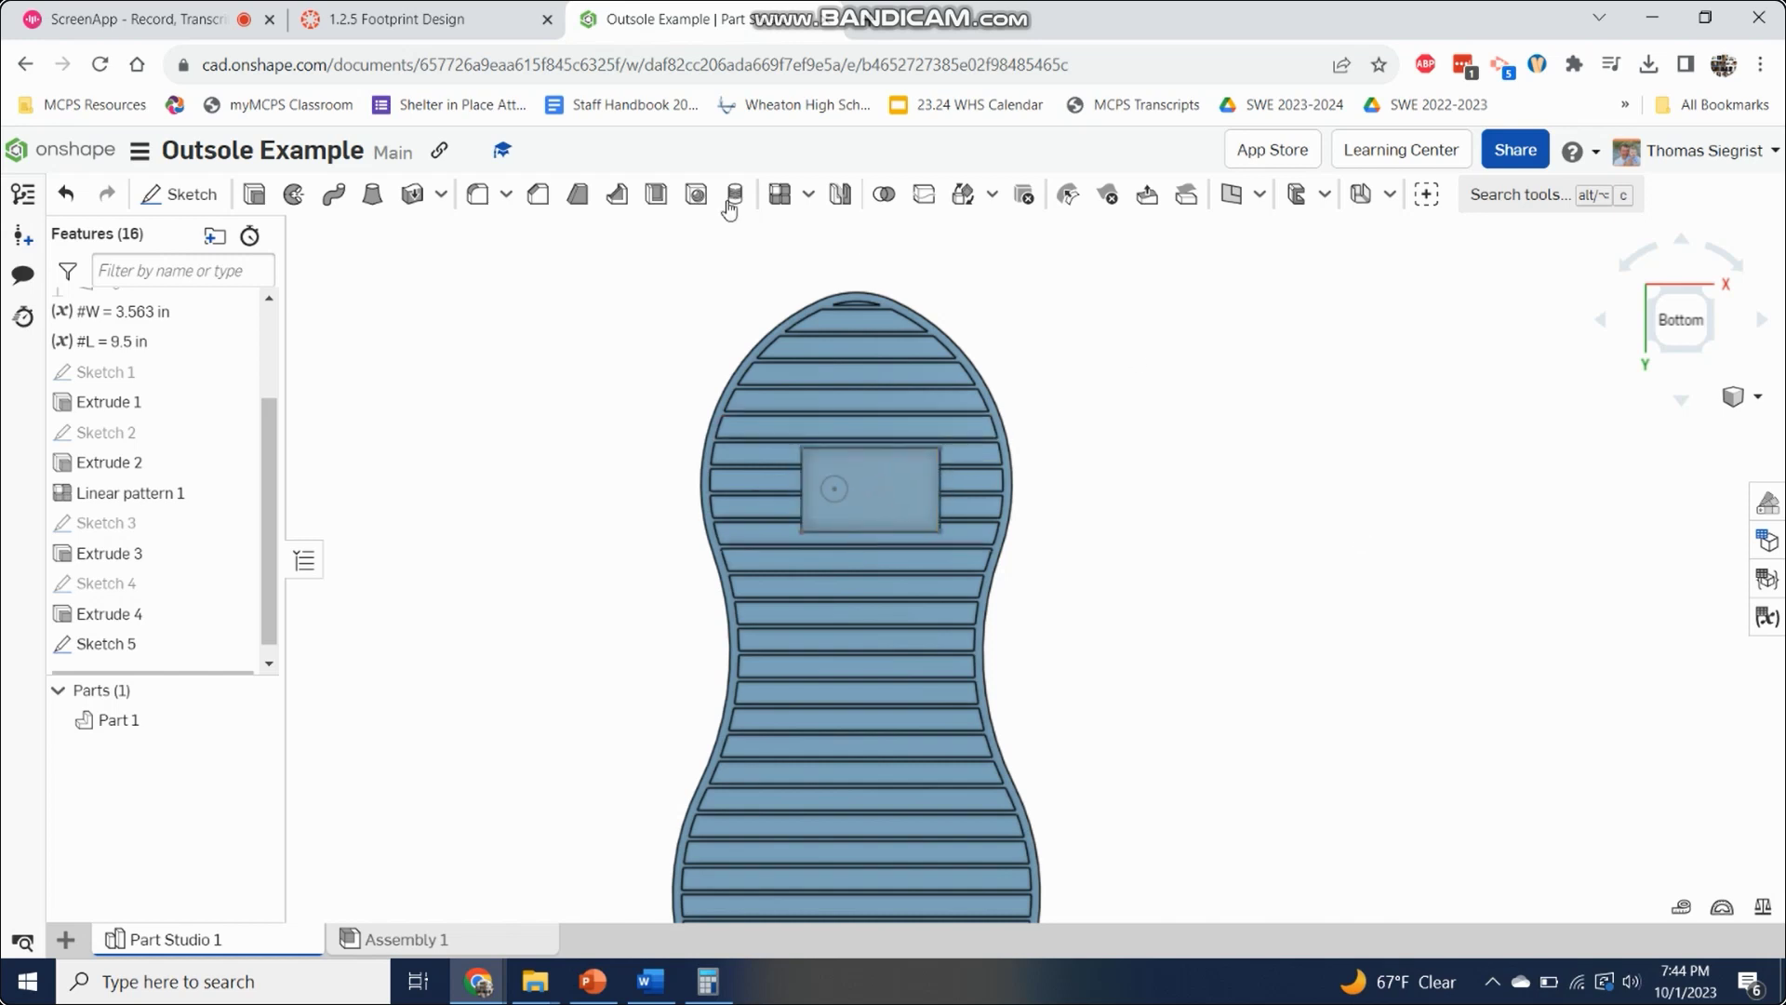
{"action": "left_click", "coordinate": [254, 196]}
{"action": "left_click", "coordinate": [838, 495]}
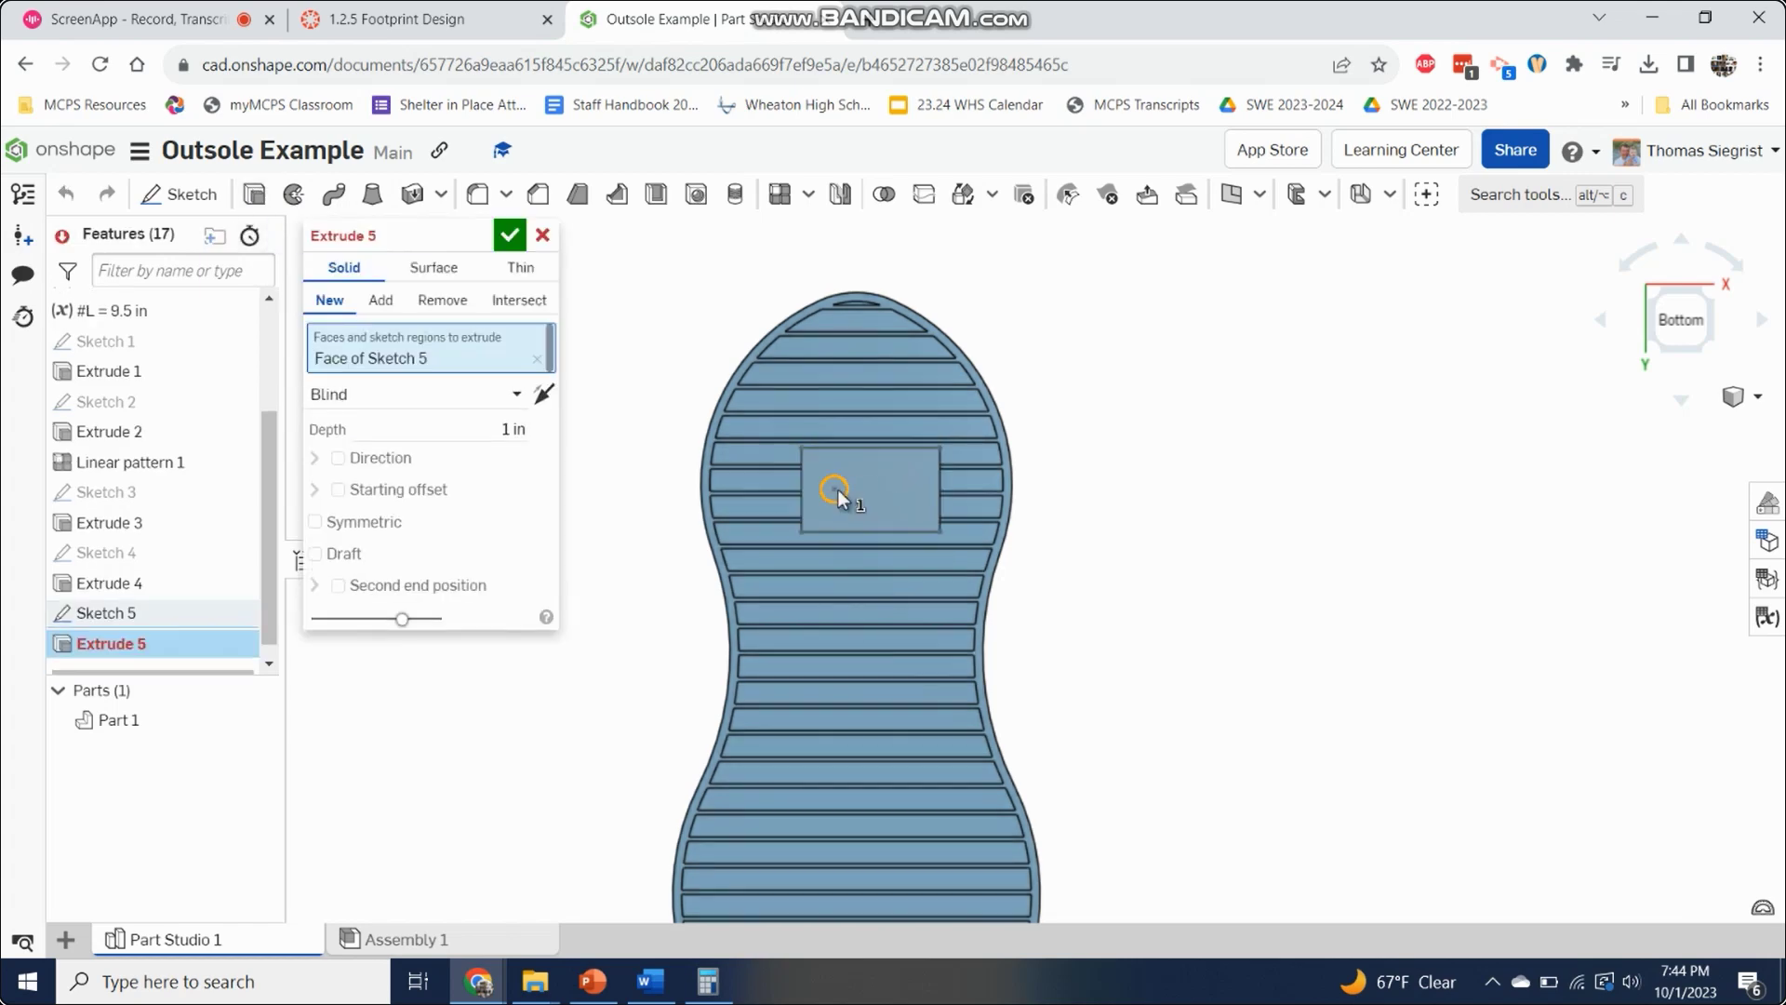
{"action": "left_click", "coordinate": [509, 423]}
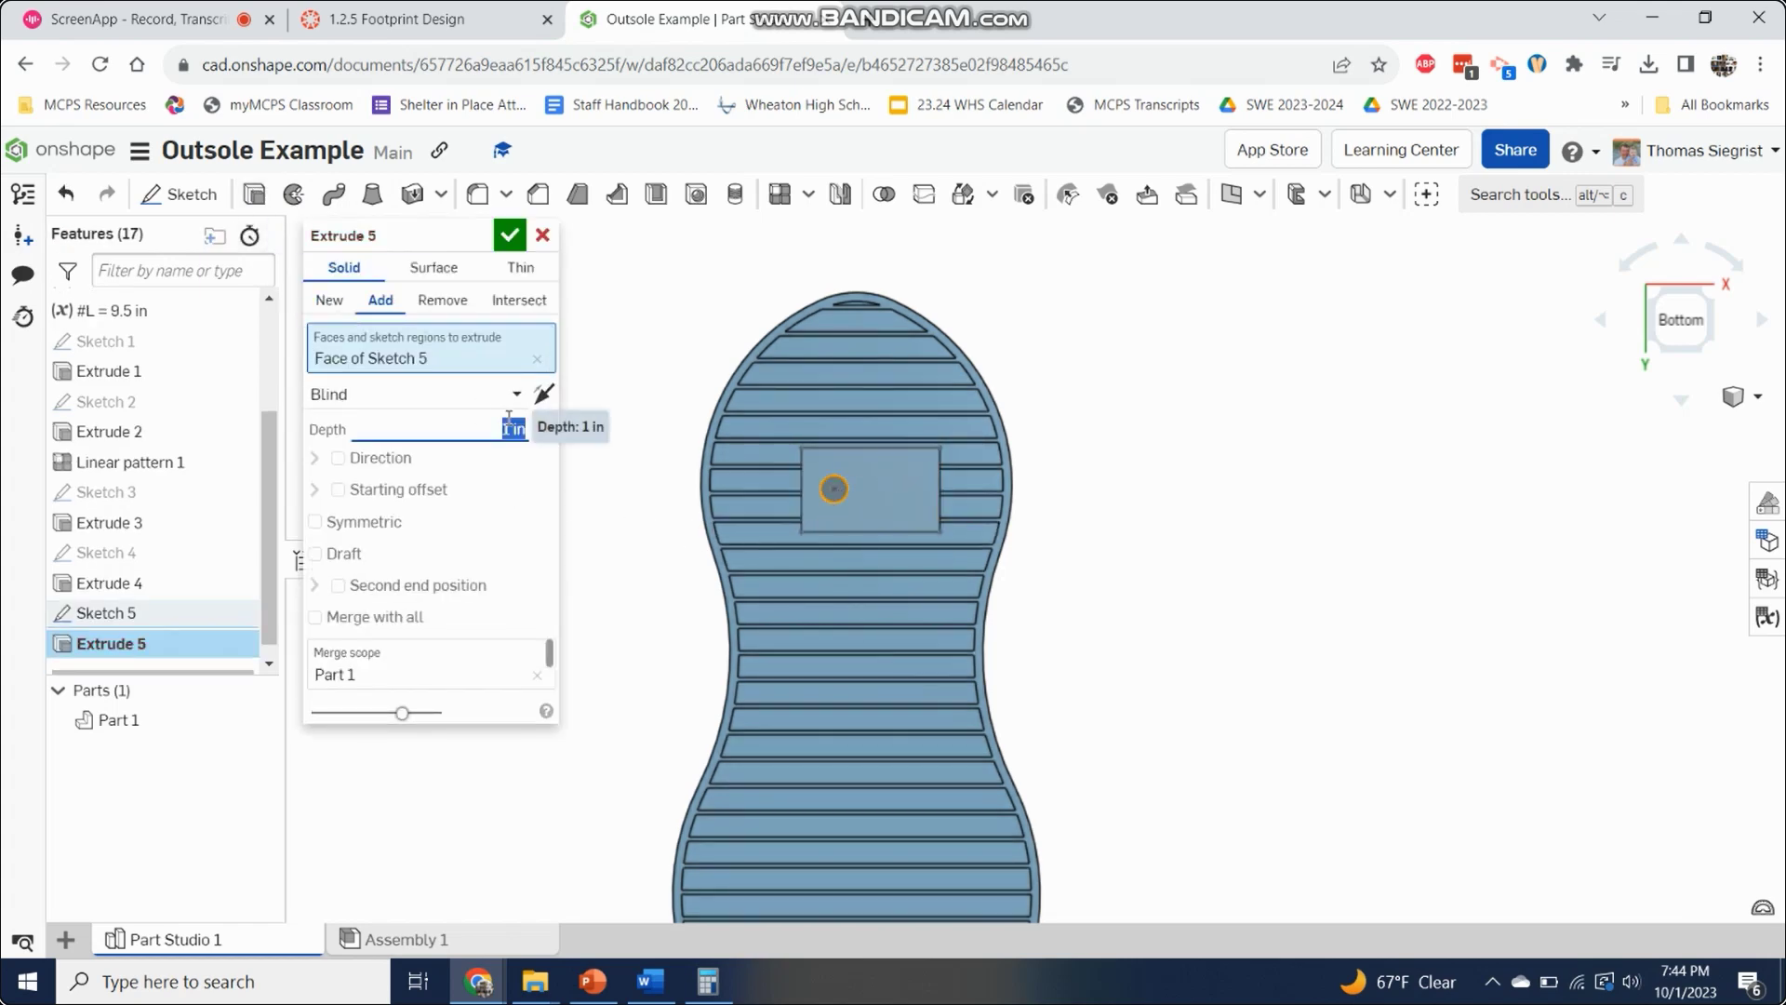
{"action": "key", "text": "BackSpace"}
{"action": "type", "text": "0.1"}
{"action": "left_click", "coordinate": [316, 617]}
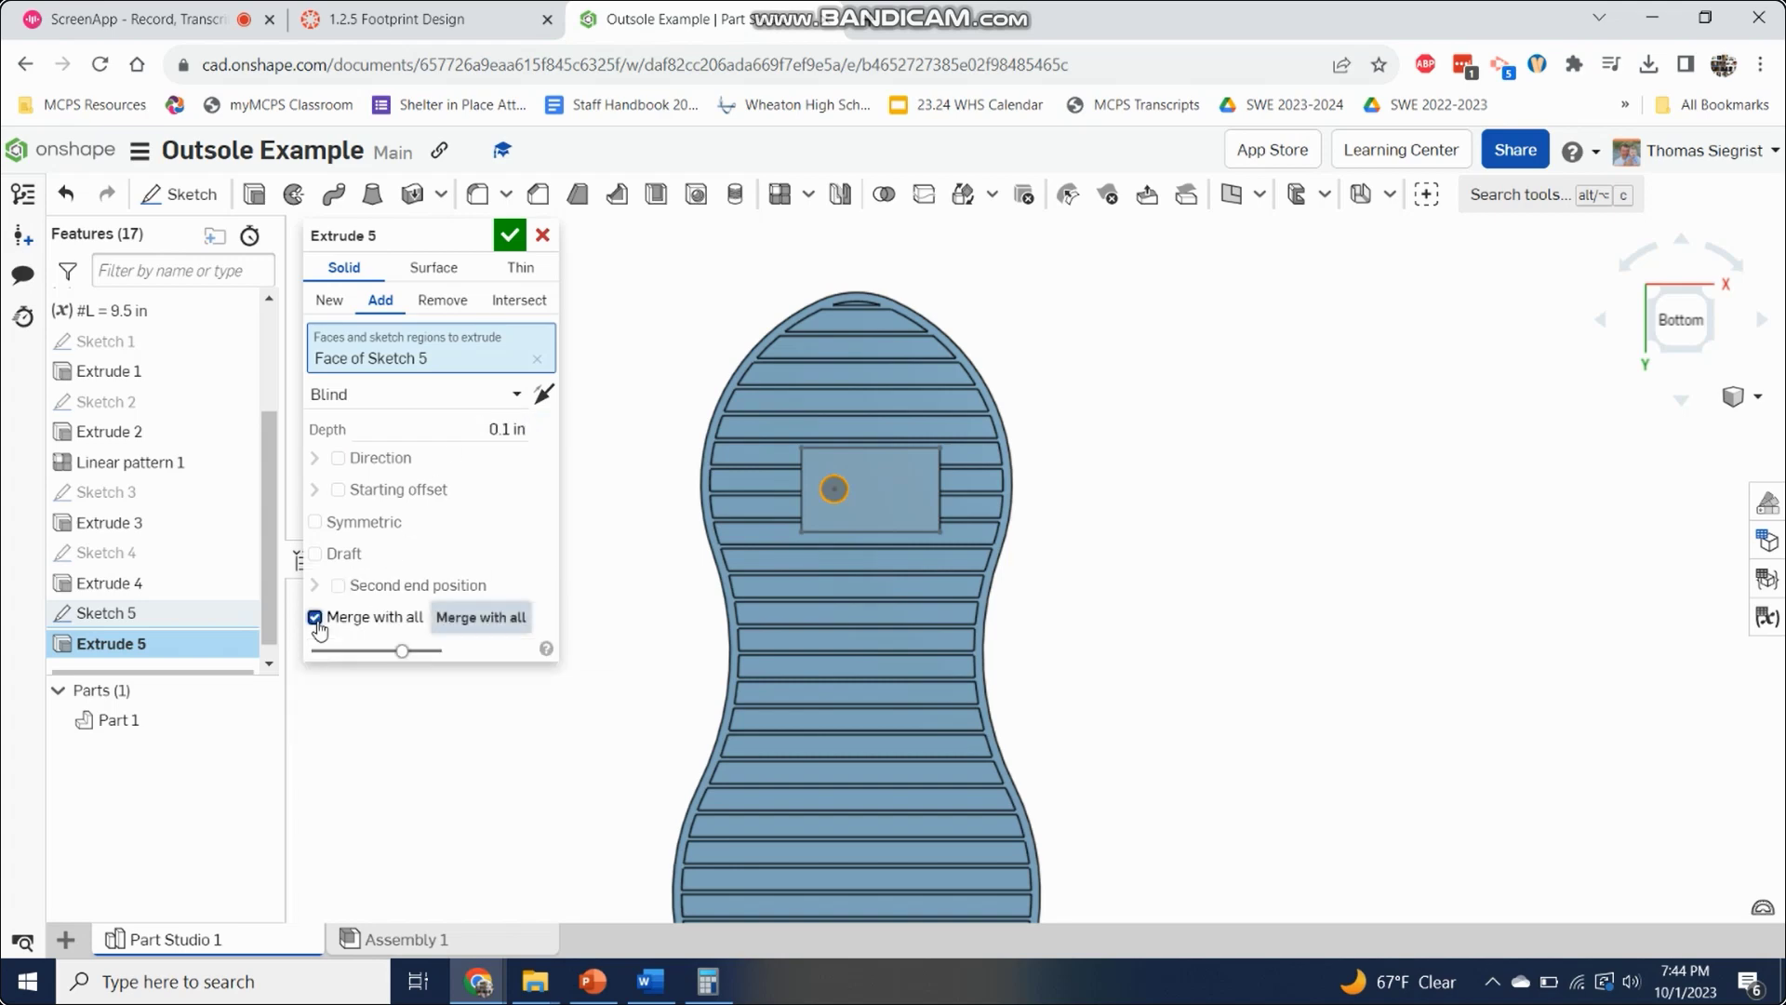
{"action": "right_click_drag", "start_coordinate": [1076, 530], "coordinate": [986, 535]}
{"action": "left_click", "coordinate": [504, 238]}
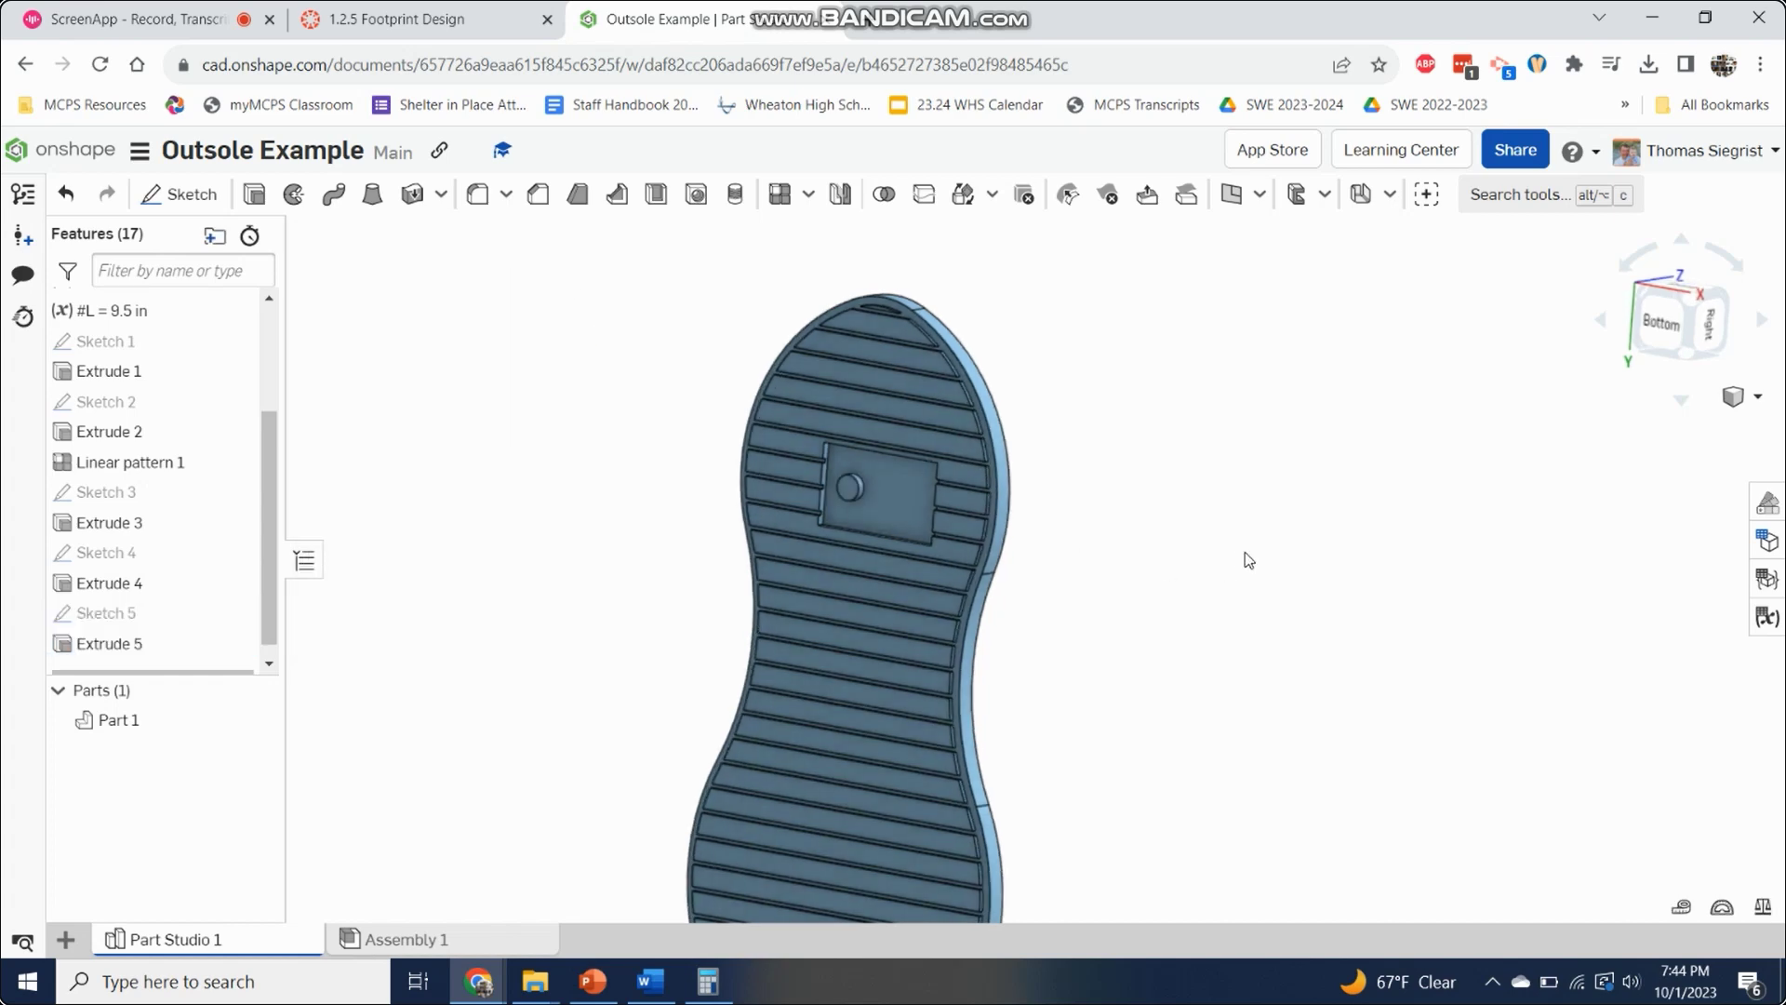
Step: Set the length variable #L to 11.25 in
{"action": "mouse_move", "coordinate": [1101, 562]}
{"action": "right_mouse_down"}
{"action": "mouse_move", "coordinate": [1080, 630]}
{"action": "mouse_move", "coordinate": [1092, 572]}
{"action": "mouse_move", "coordinate": [1120, 564]}
{"action": "mouse_move", "coordinate": [1112, 534]}
{"action": "mouse_move", "coordinate": [1136, 559]}
{"action": "right_mouse_up"}
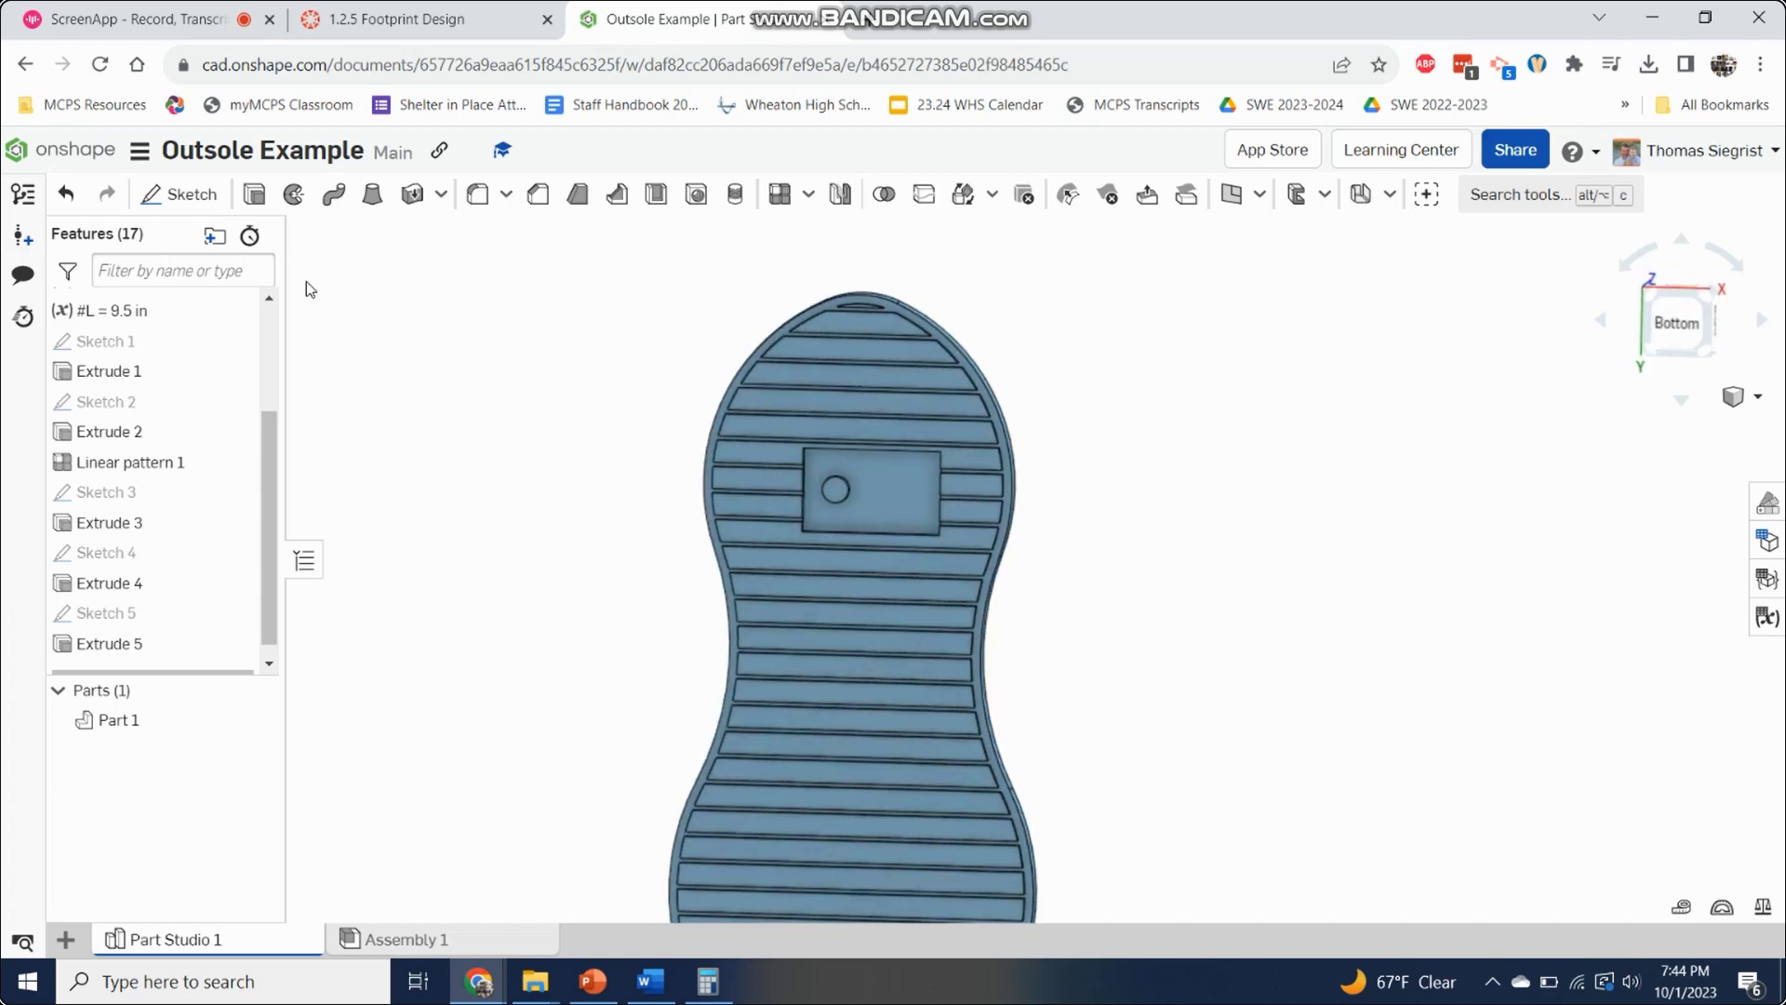
{"action": "scroll", "coordinate": [112, 391], "scroll_direction": "up", "scroll_amount": 3}
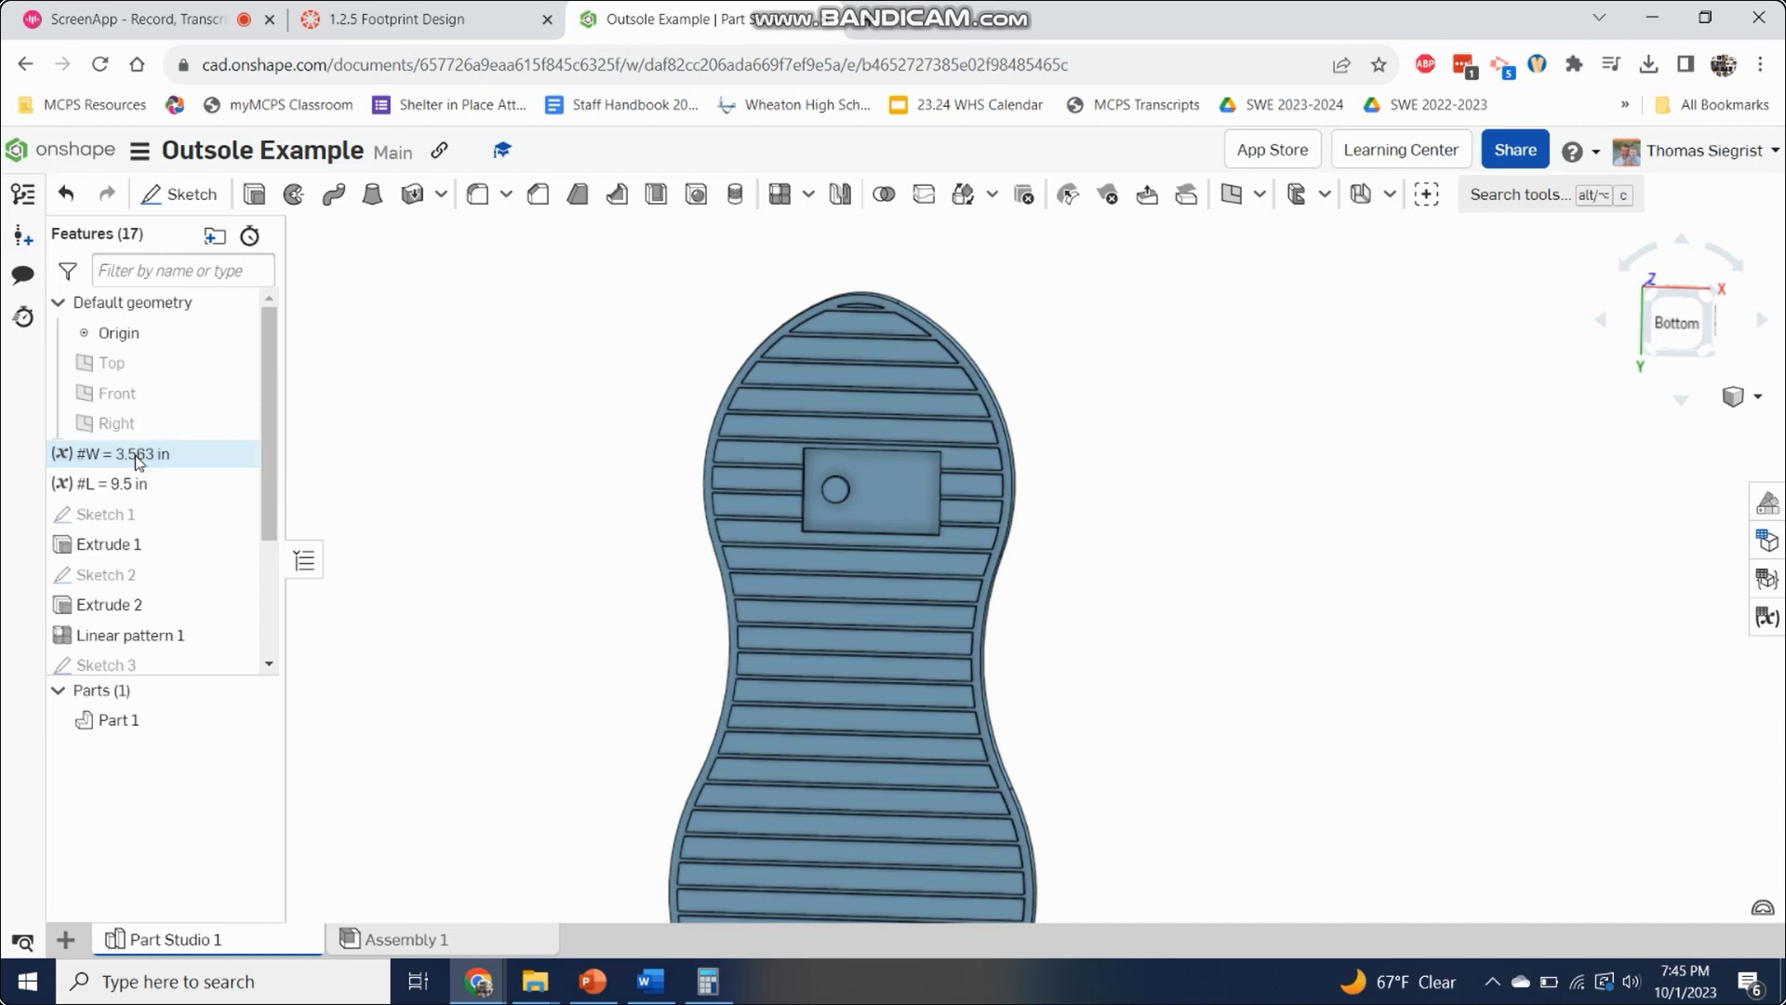
{"action": "double_click", "coordinate": [137, 456]}
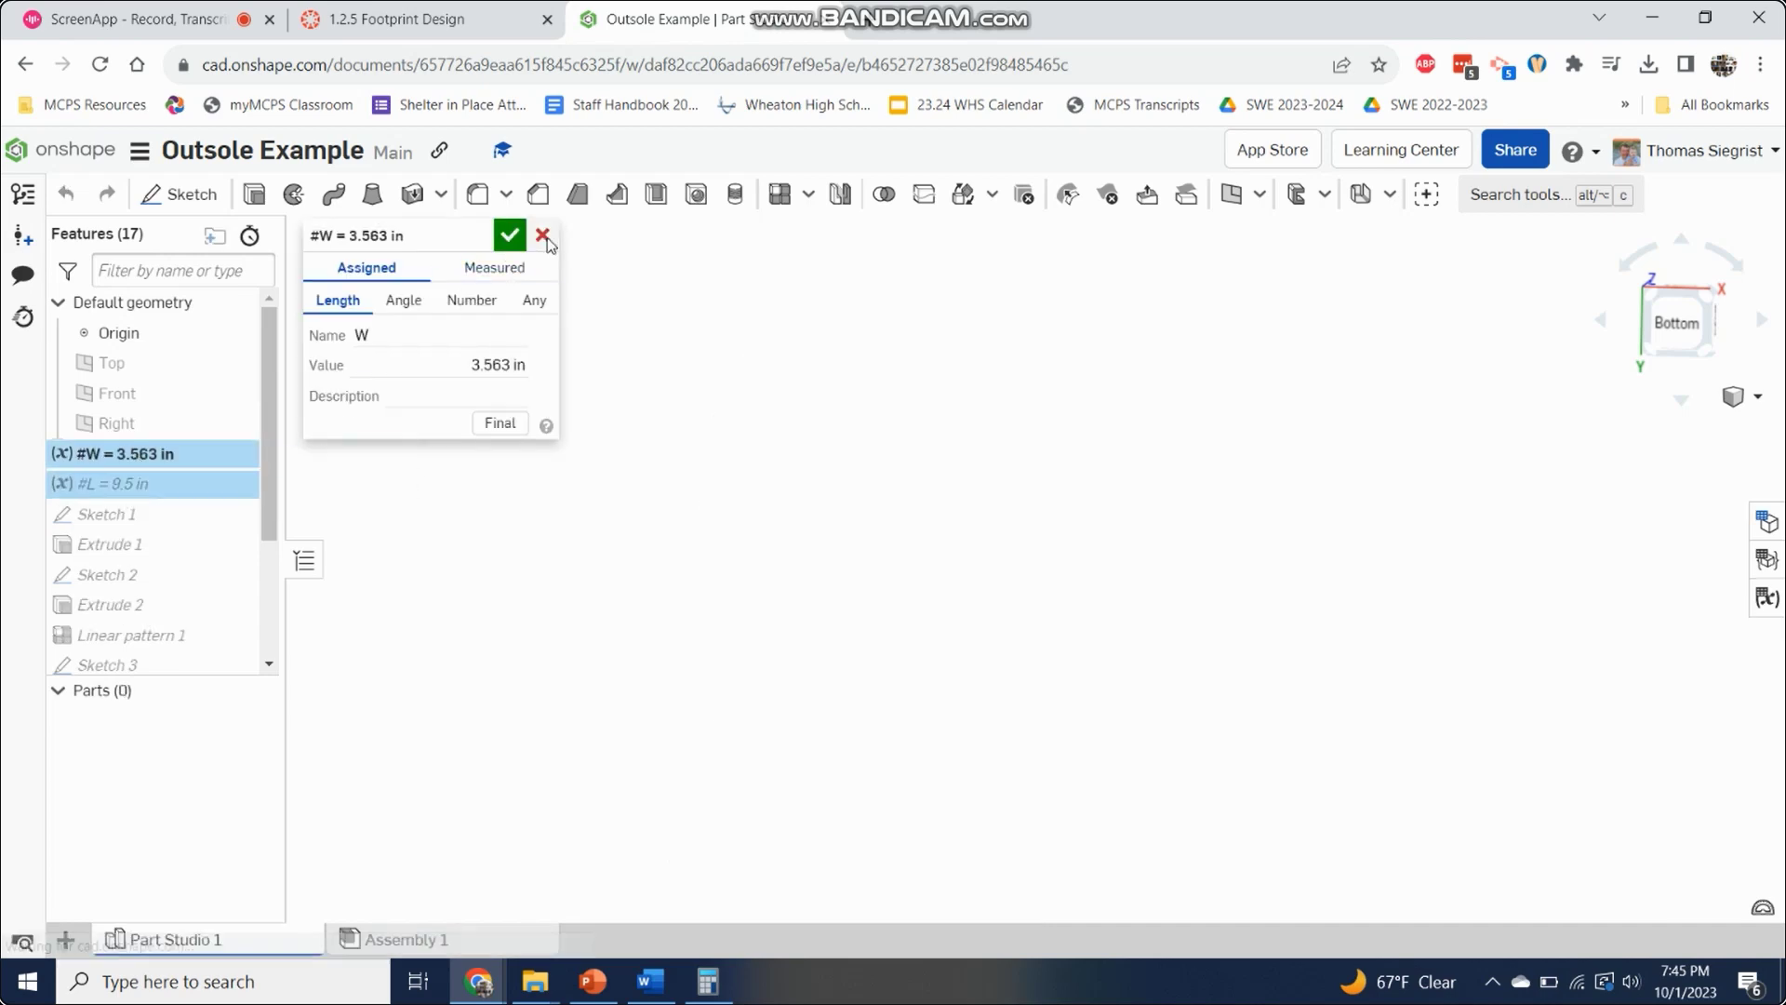
{"action": "left_click", "coordinate": [543, 235]}
{"action": "double_click", "coordinate": [144, 479]}
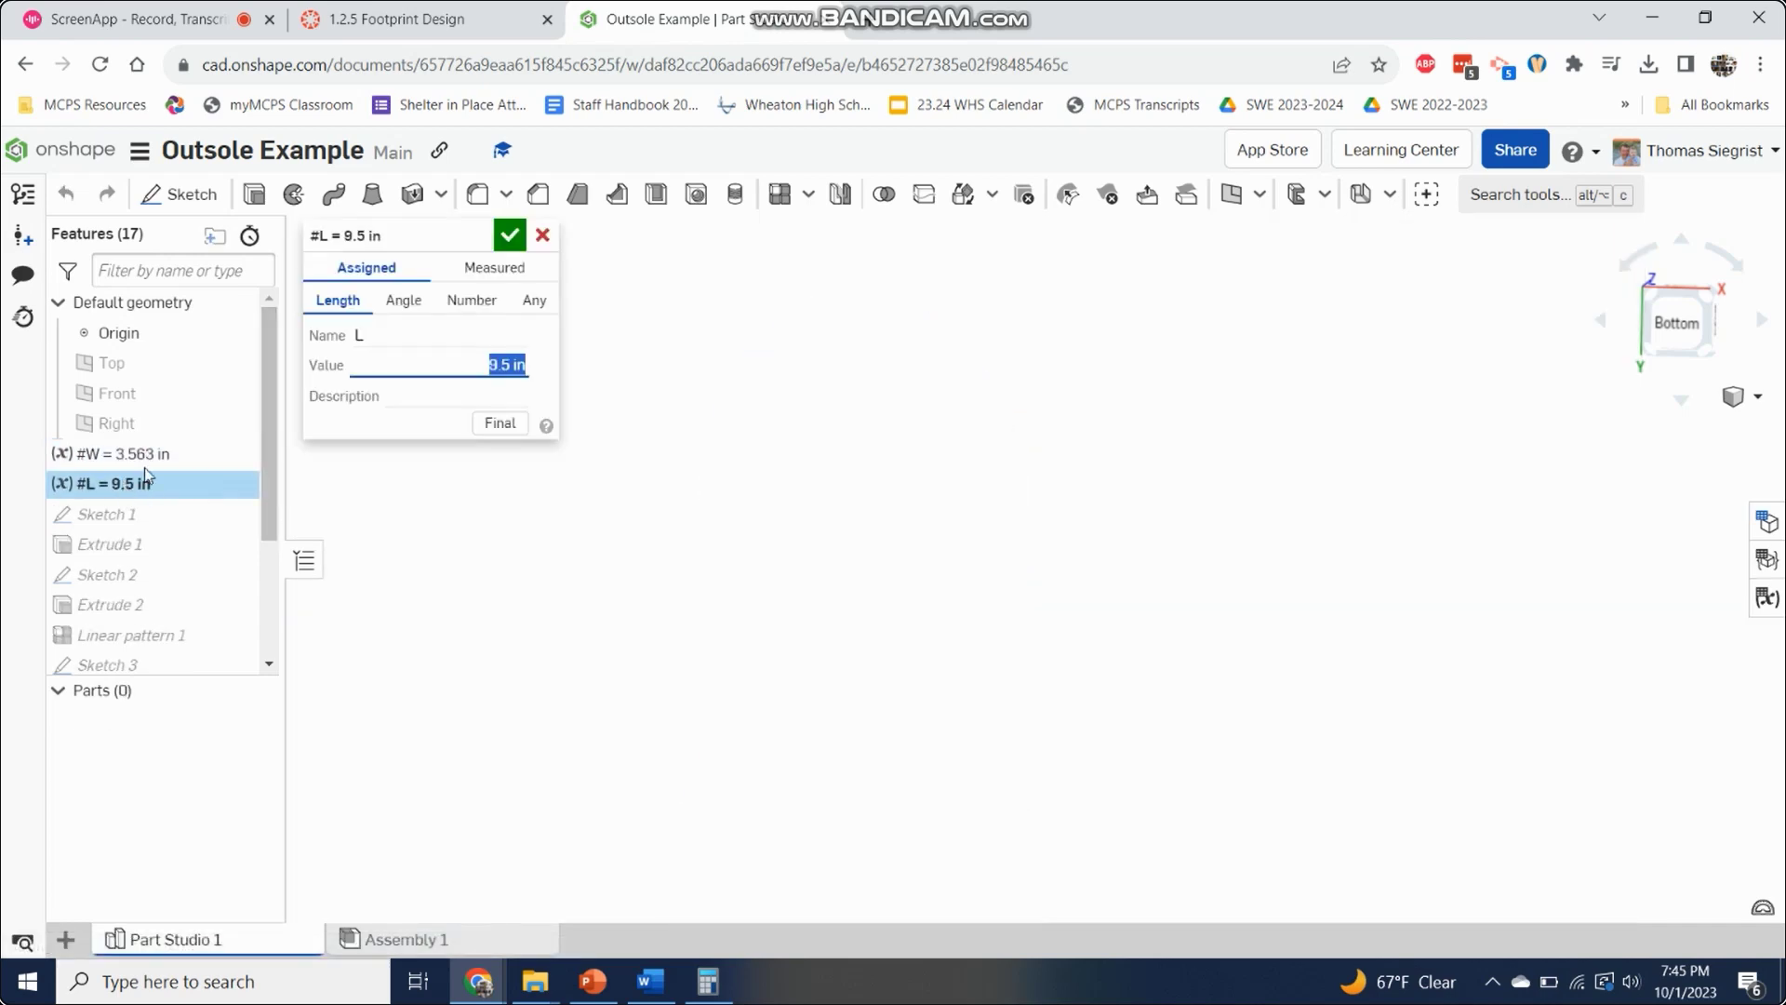
{"action": "type", "text": "11.25"}
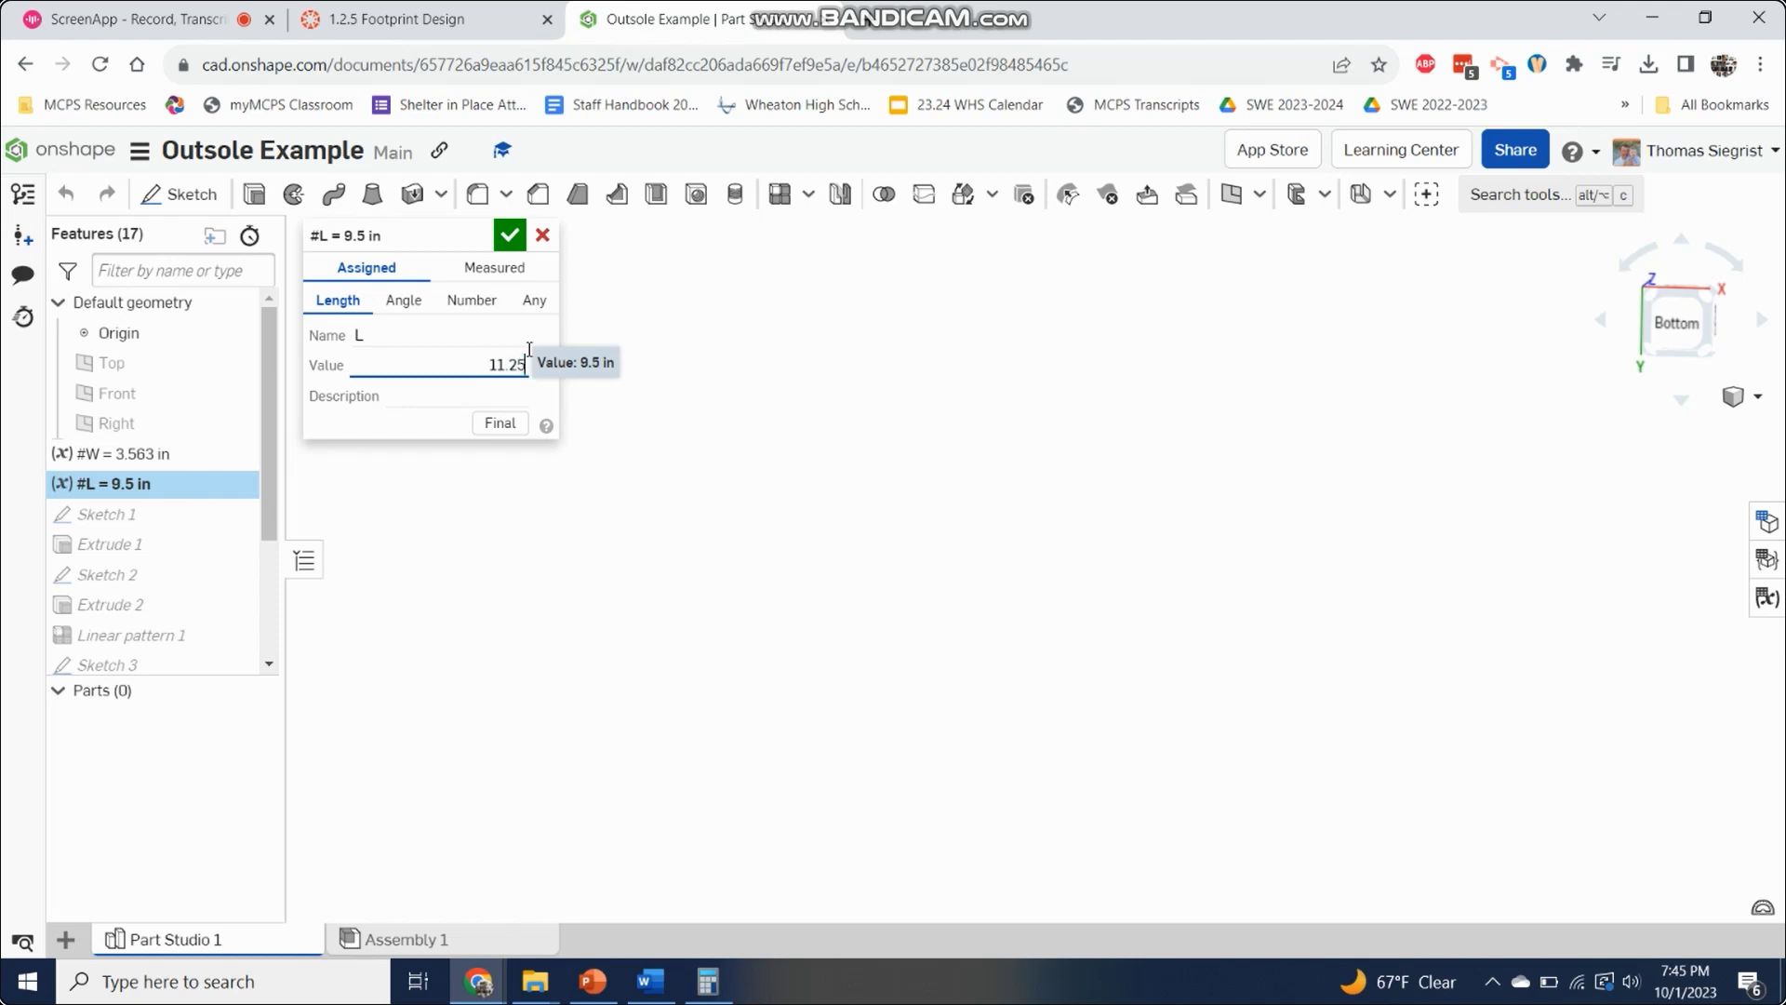
{"action": "key", "text": "Return"}
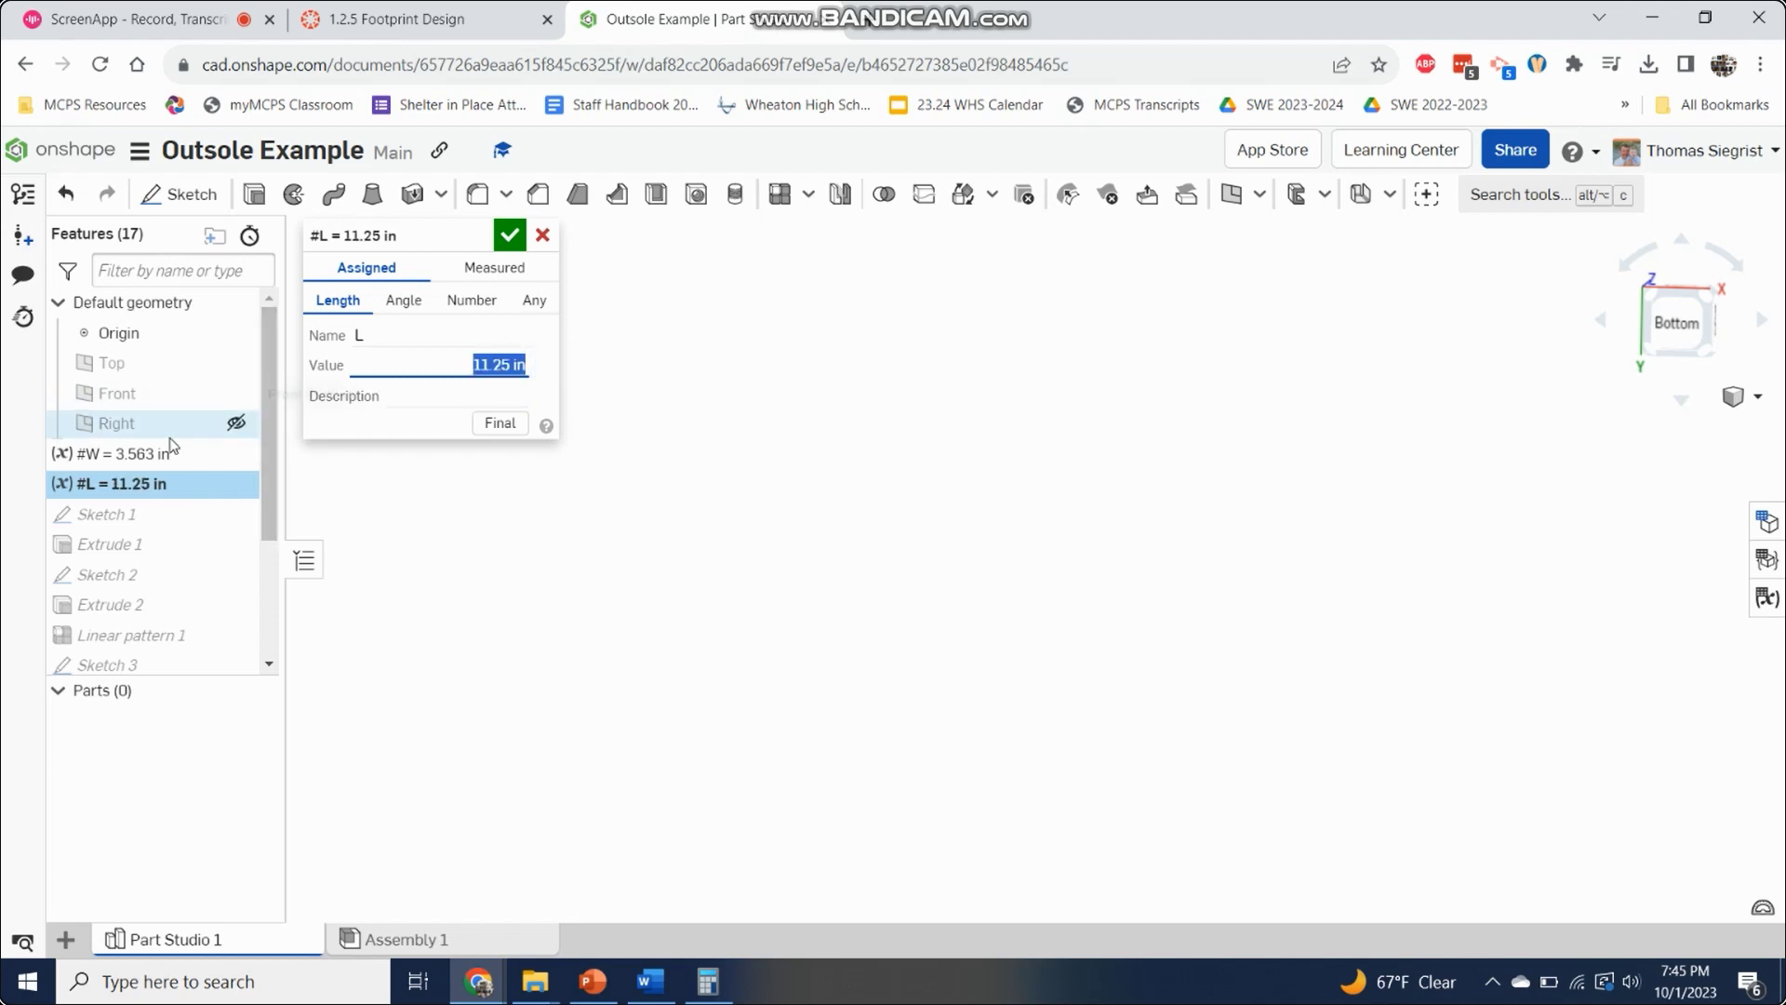
Step: Set the width variable #W to 4.25 in and accept the change to rebuild the outsole
{"action": "double_click", "coordinate": [153, 454]}
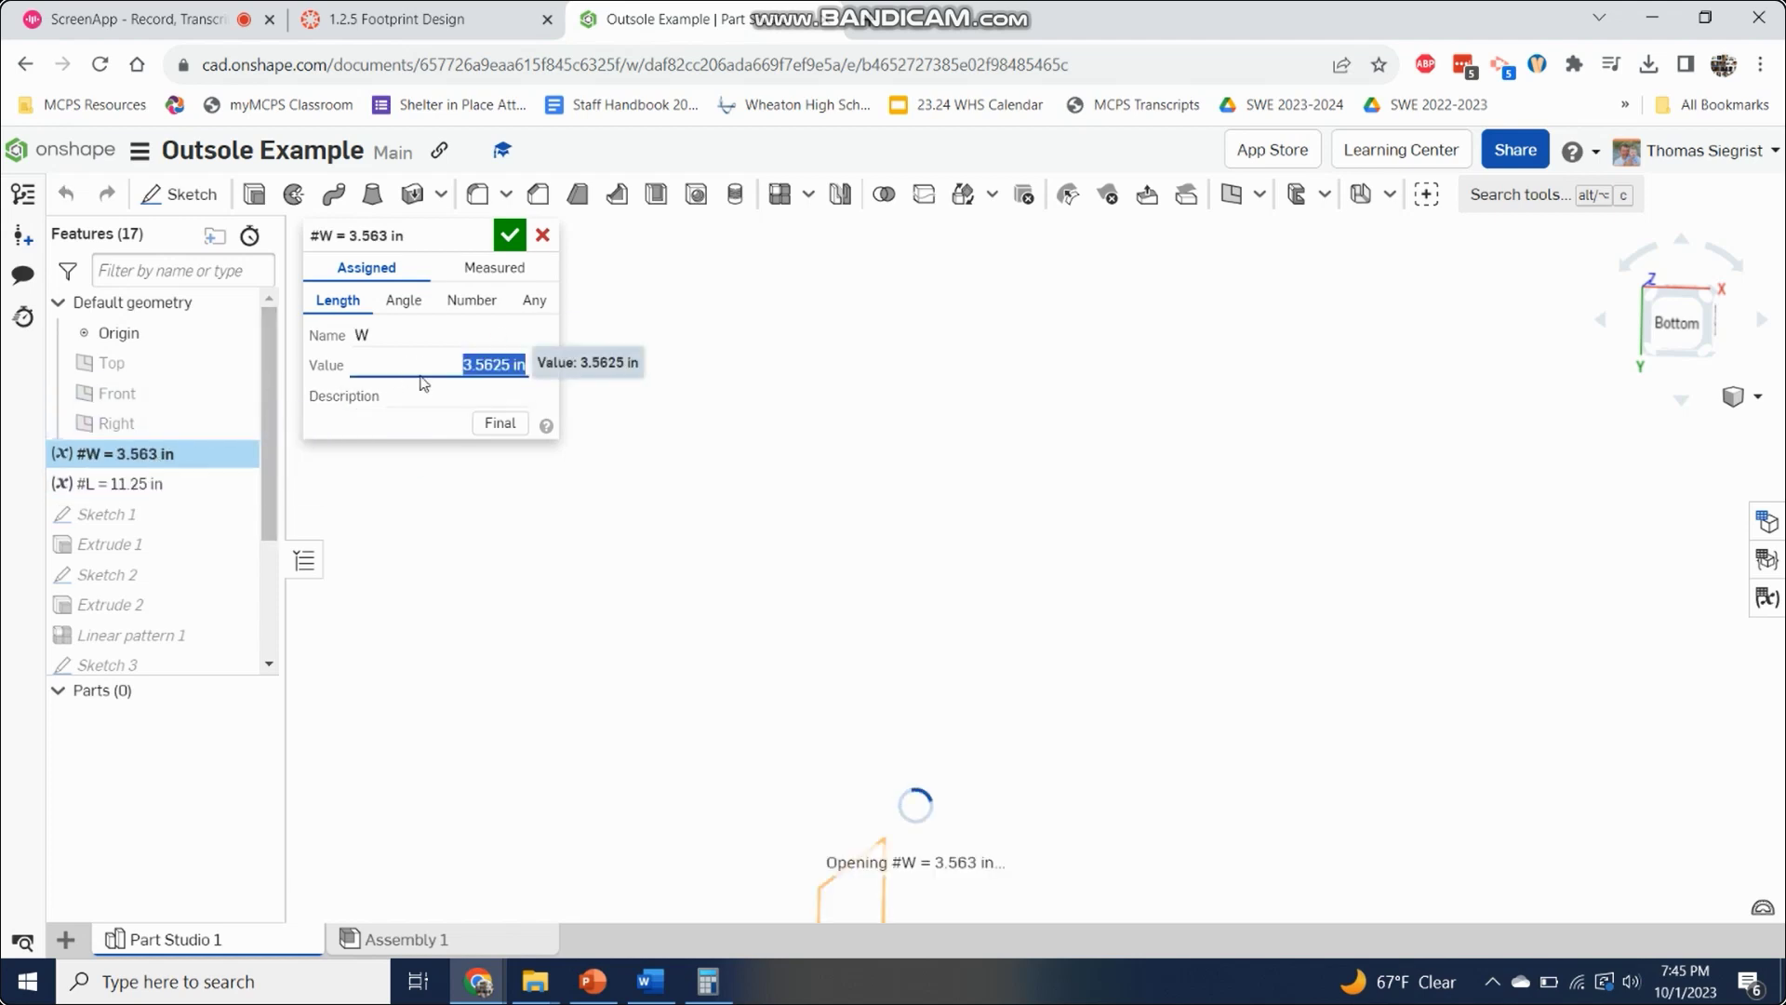
{"action": "type", "text": "4.25"}
{"action": "key", "text": "Return"}
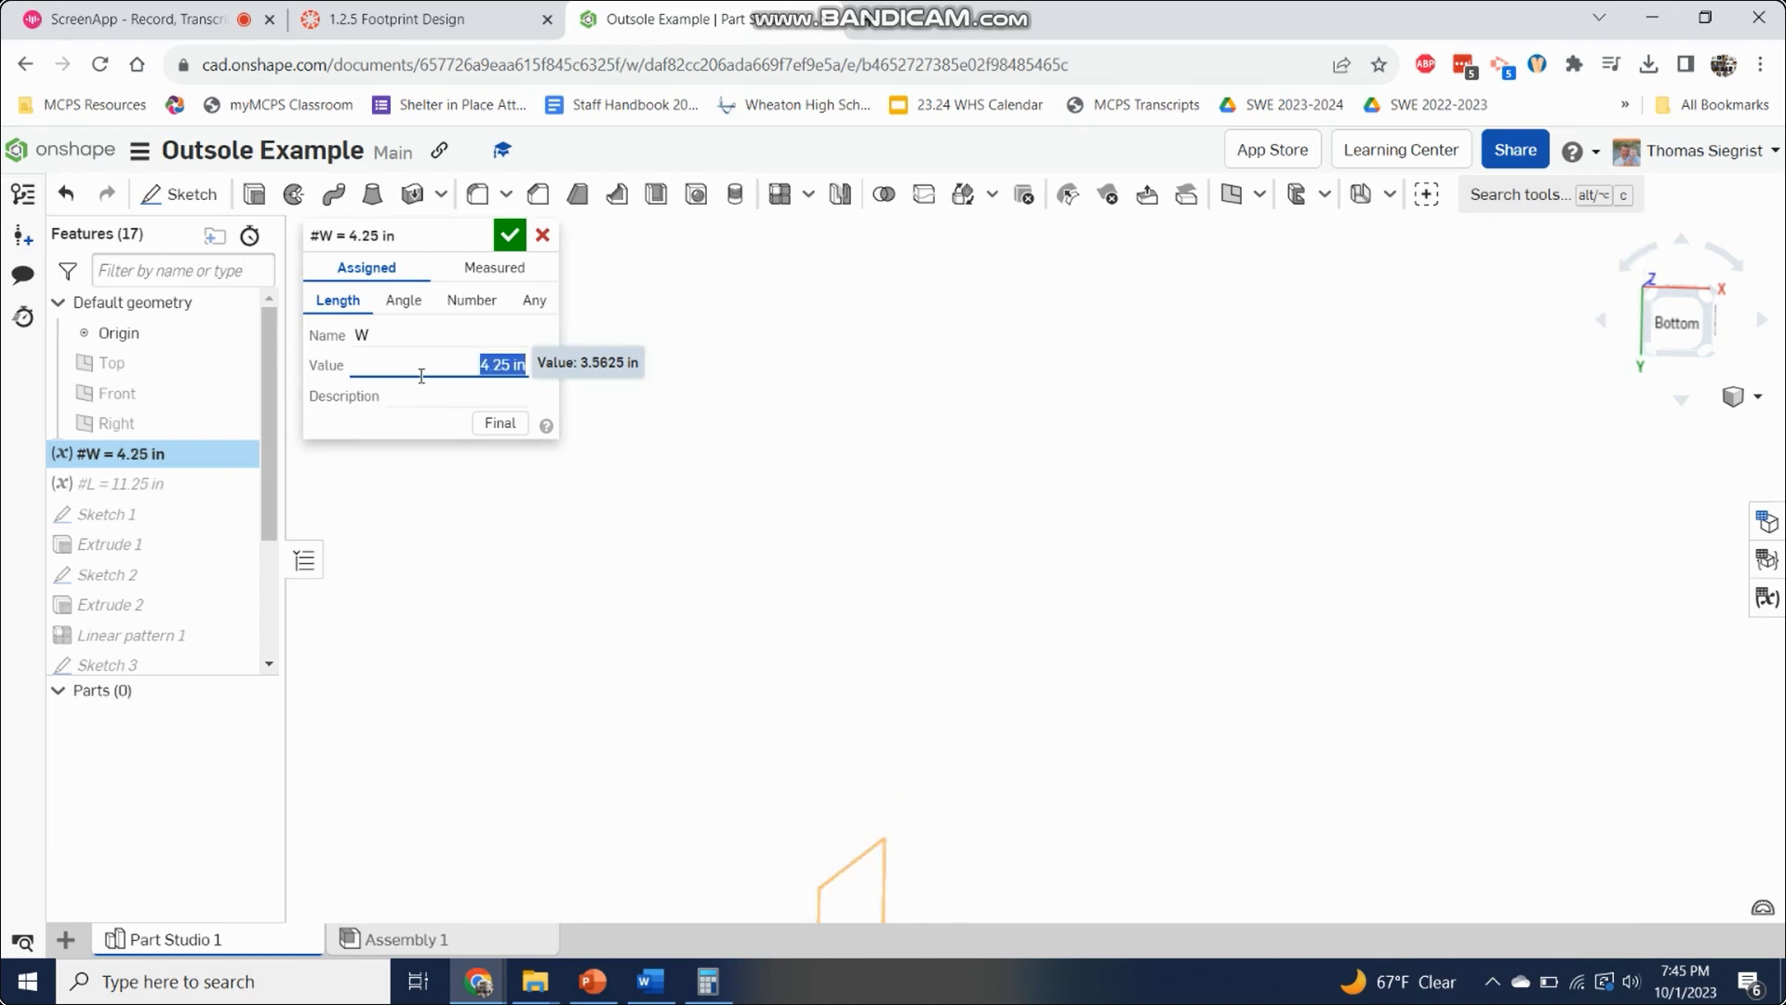
{"action": "left_click", "coordinate": [510, 238]}
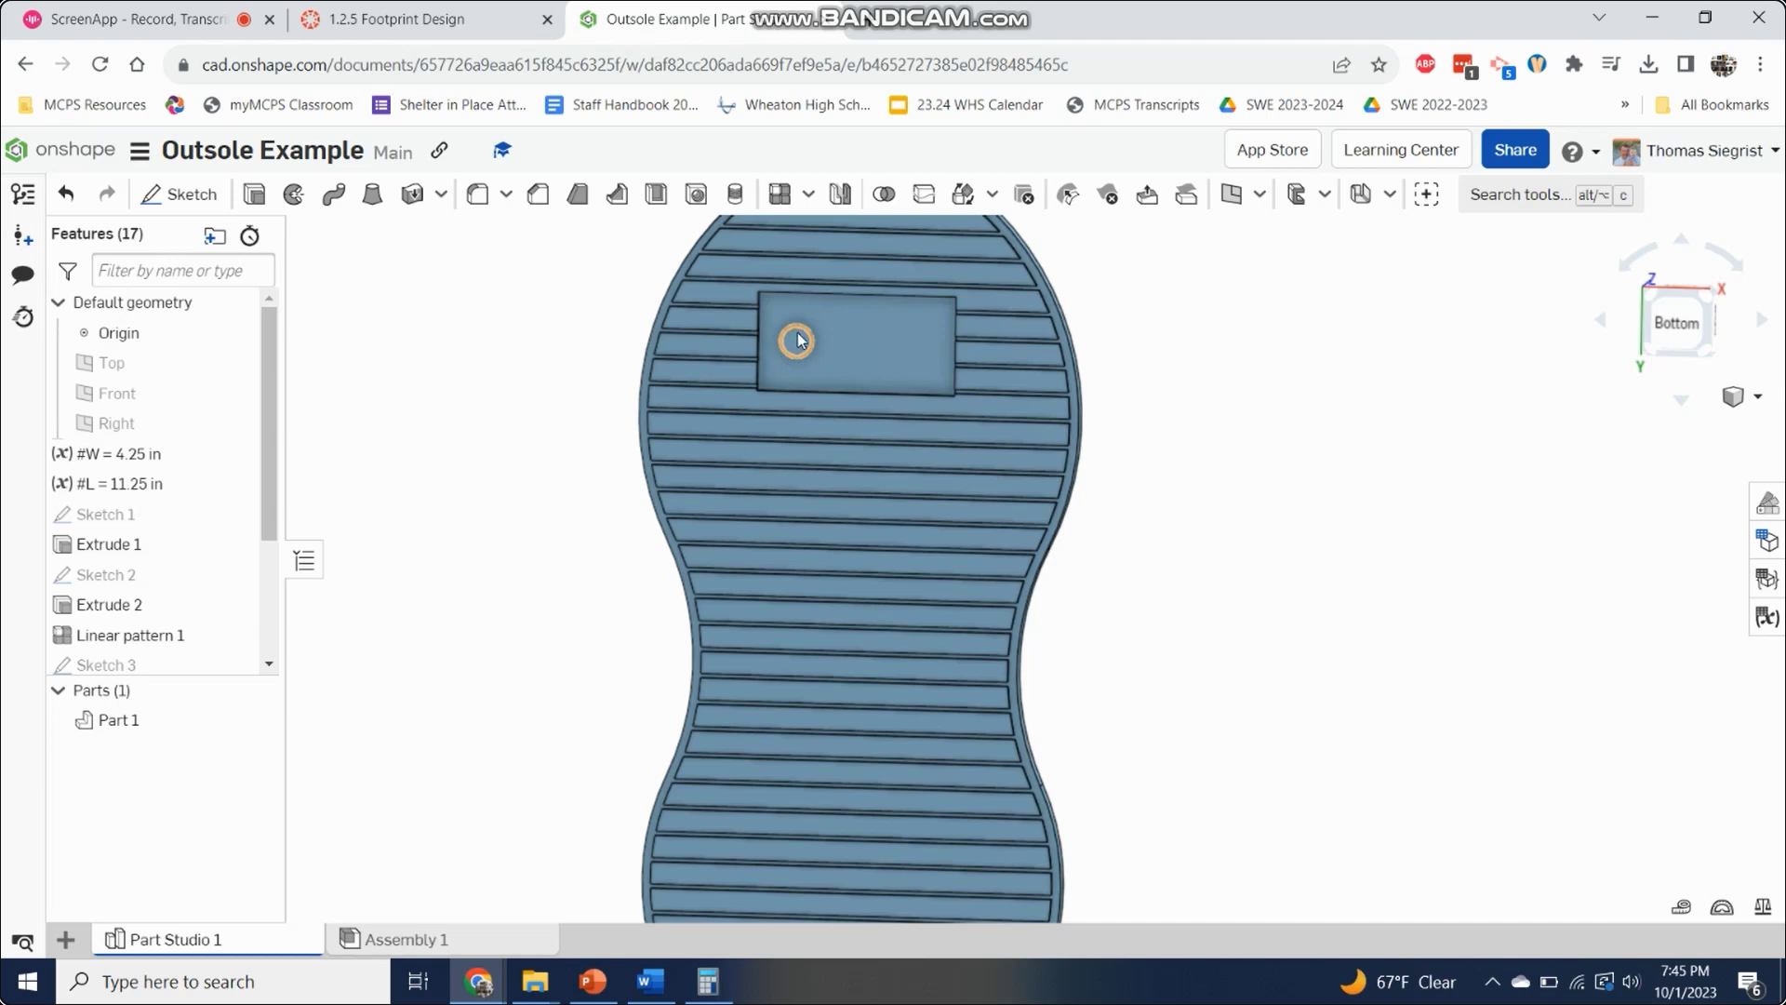
Step: Examine the round stud, the rectangular pocket and the tread grooves on the resized outsole, up close and as a whole
{"action": "scroll", "coordinate": [798, 340], "scroll_direction": "down", "scroll_amount": 2}
{"action": "scroll", "coordinate": [848, 361], "scroll_direction": "up", "scroll_amount": 3}
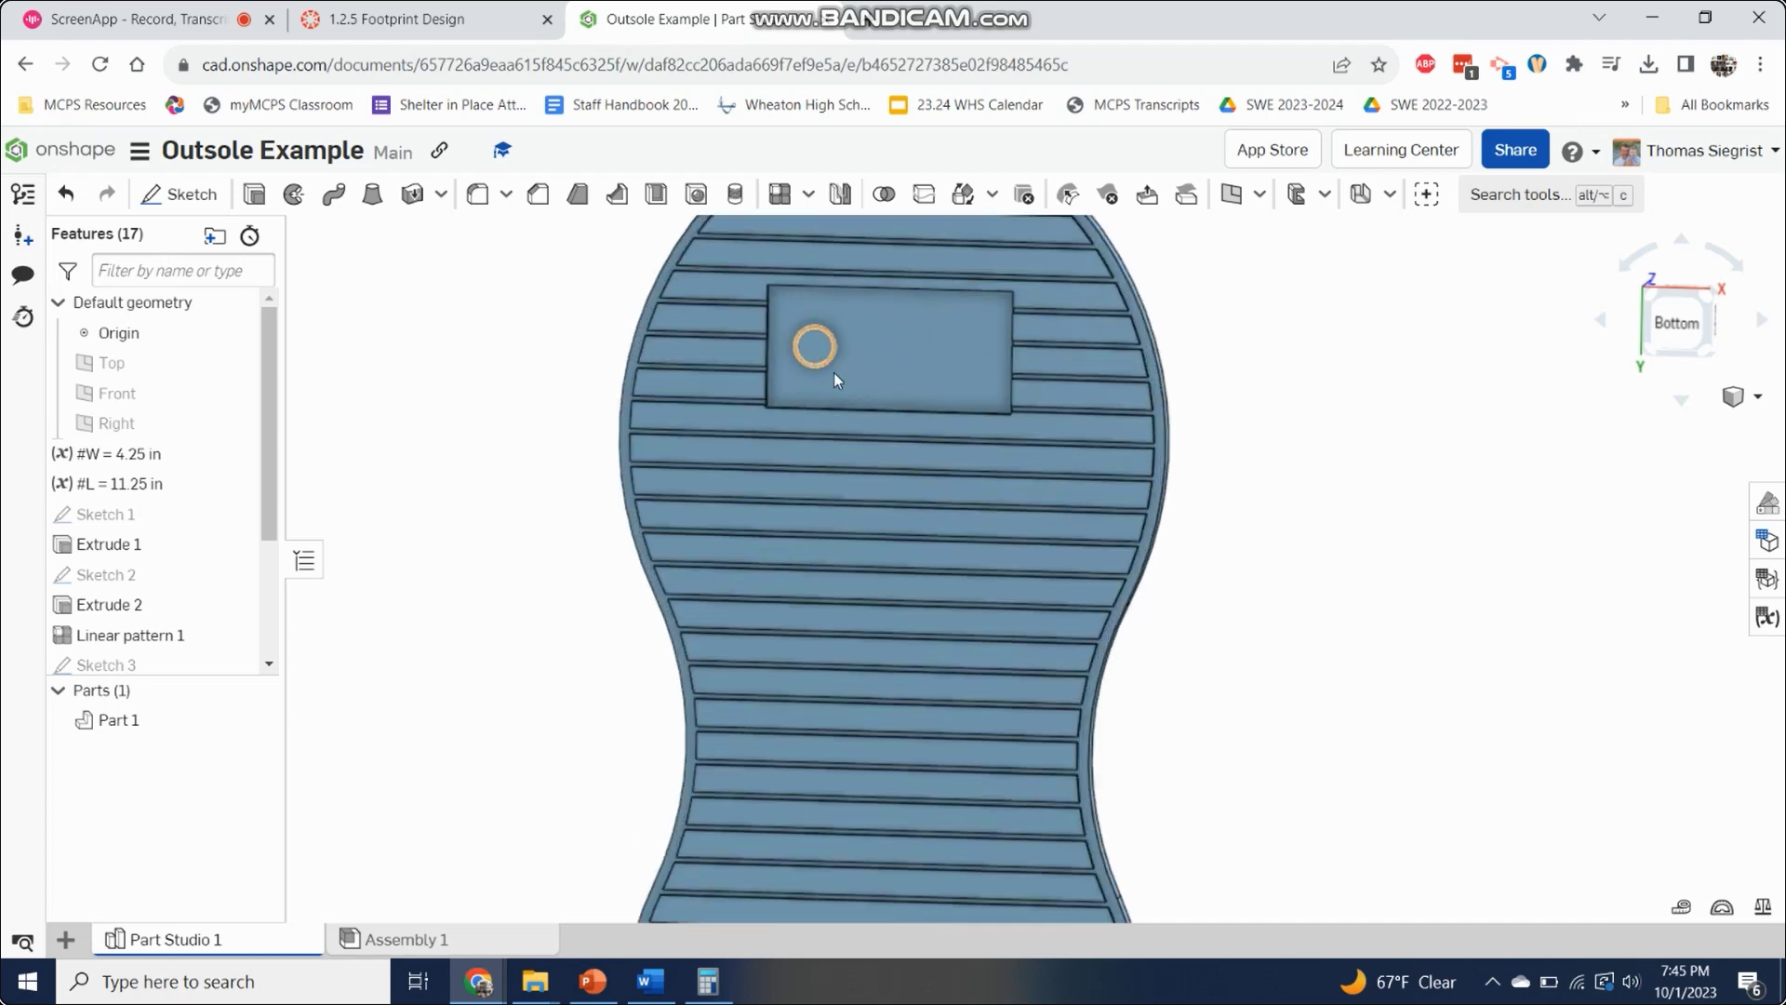
{"action": "scroll", "coordinate": [819, 335], "scroll_direction": "down", "scroll_amount": 3}
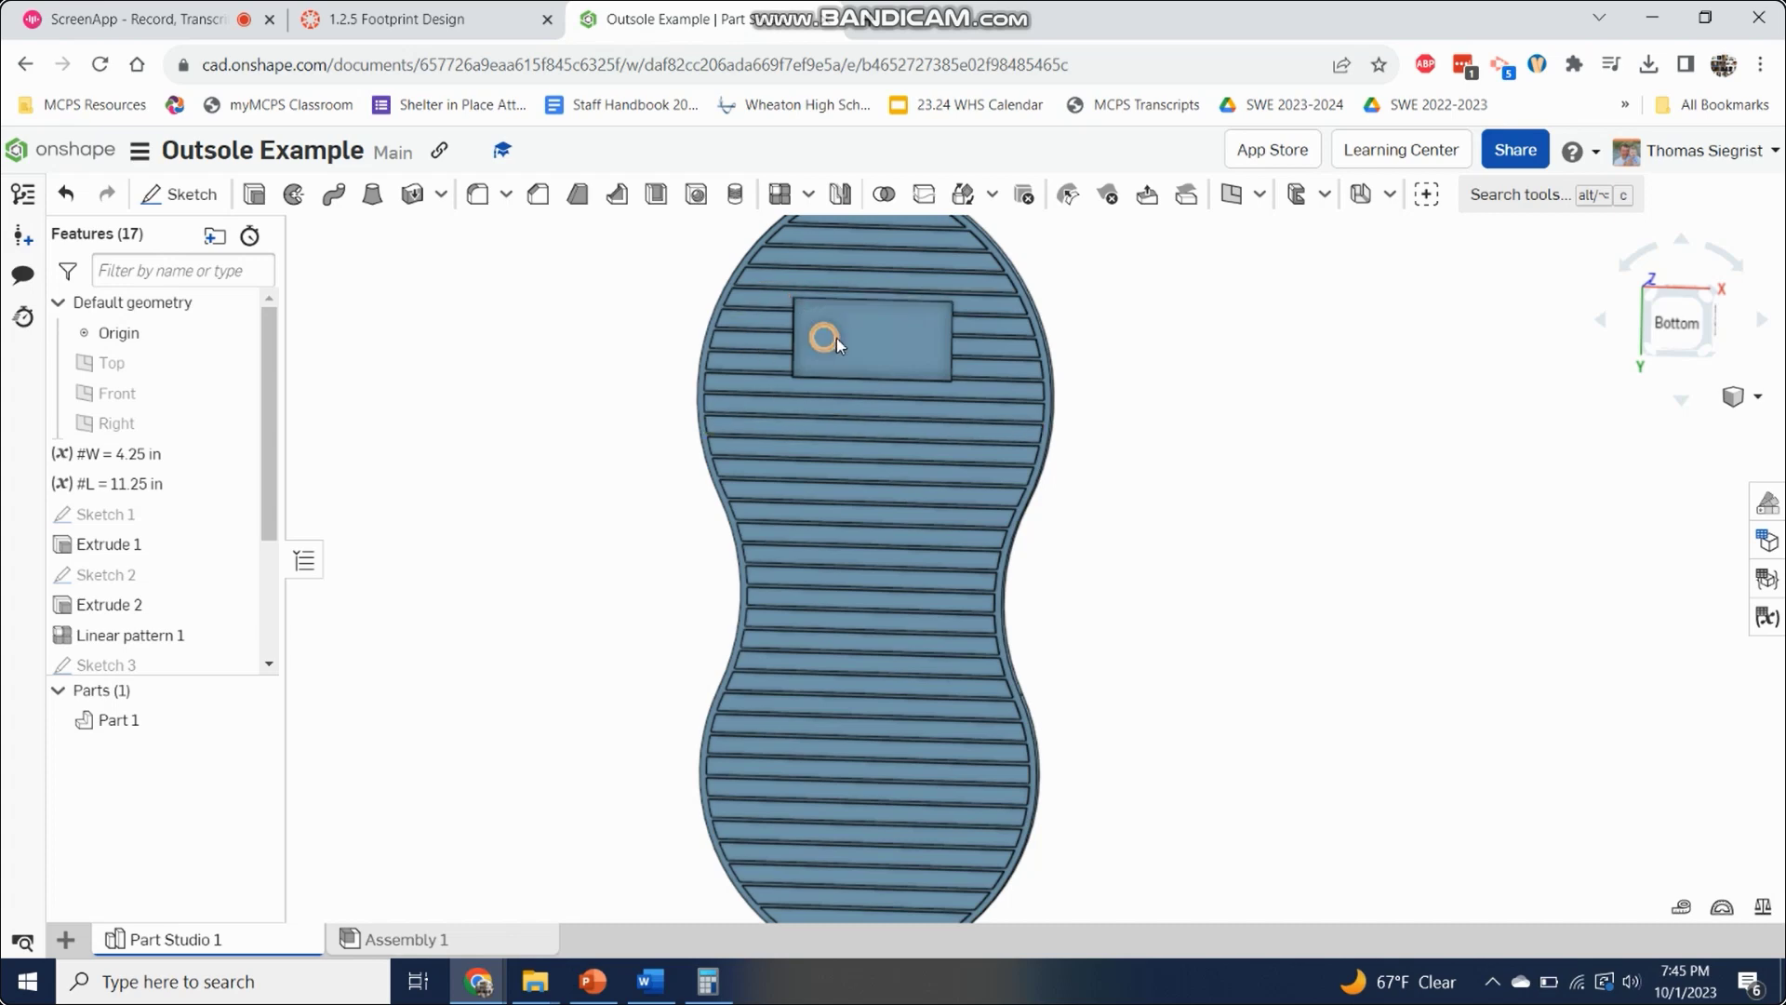
{"action": "scroll", "coordinate": [806, 351], "scroll_direction": "up", "scroll_amount": 2}
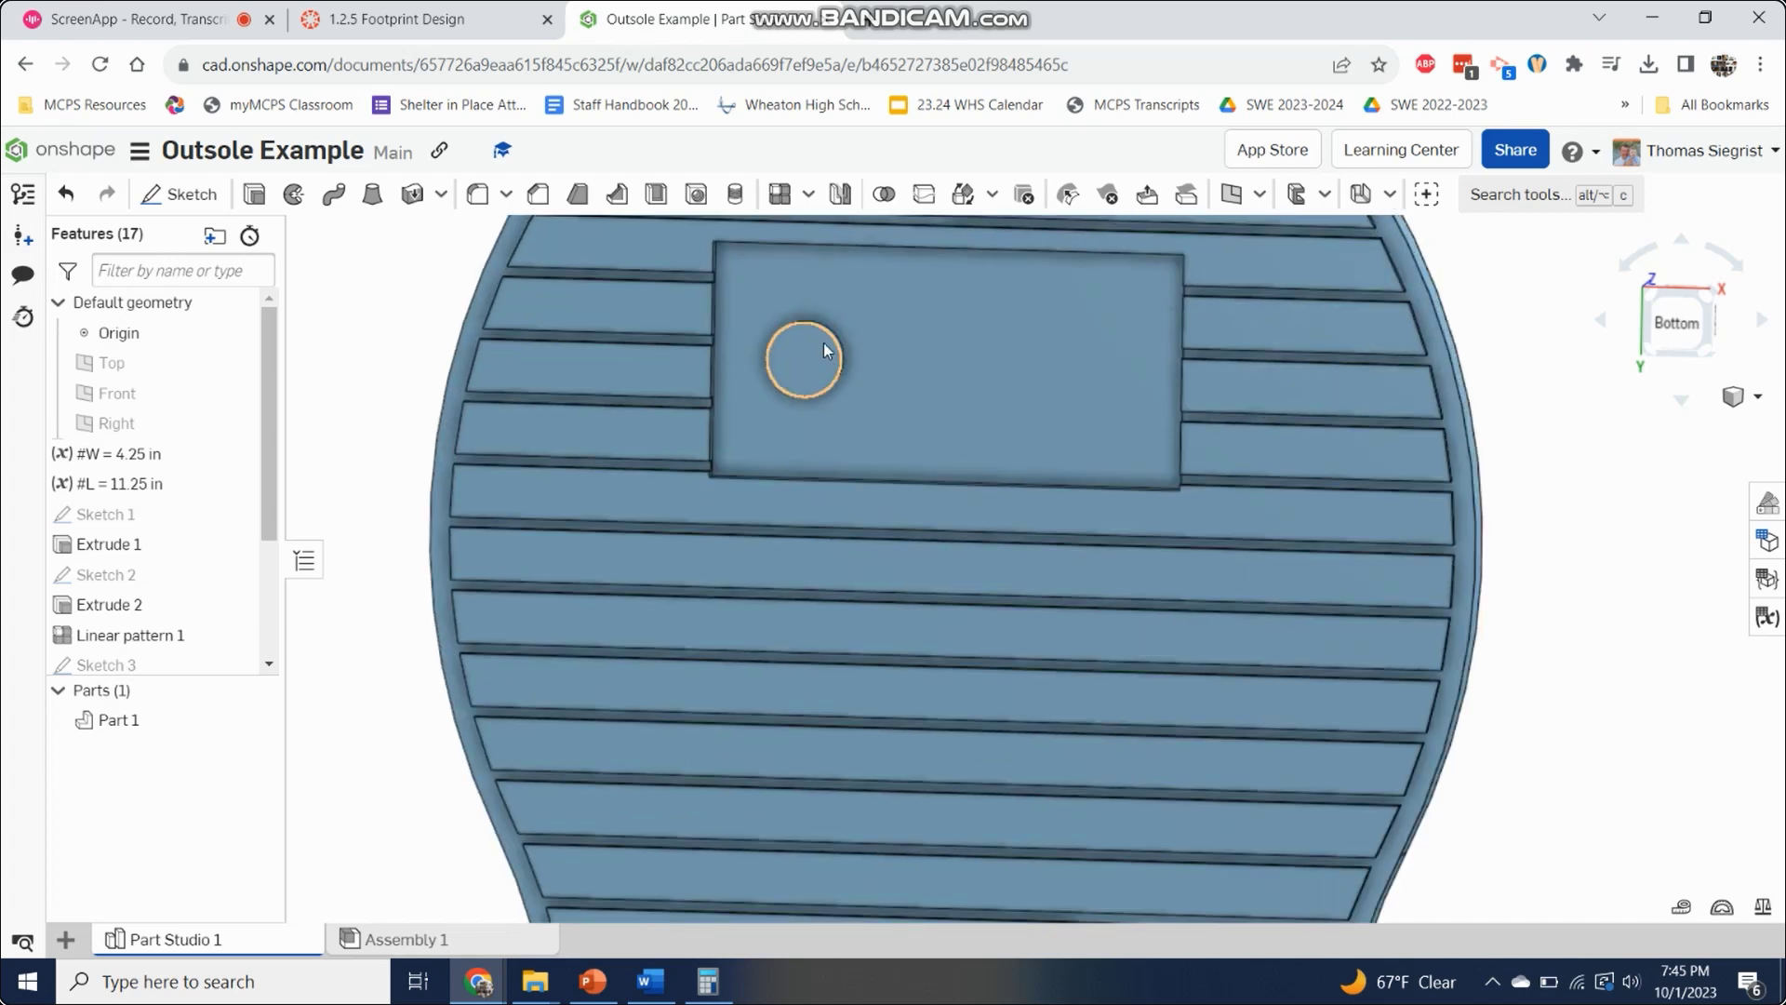
{"action": "scroll", "coordinate": [822, 346], "scroll_direction": "down", "scroll_amount": 5}
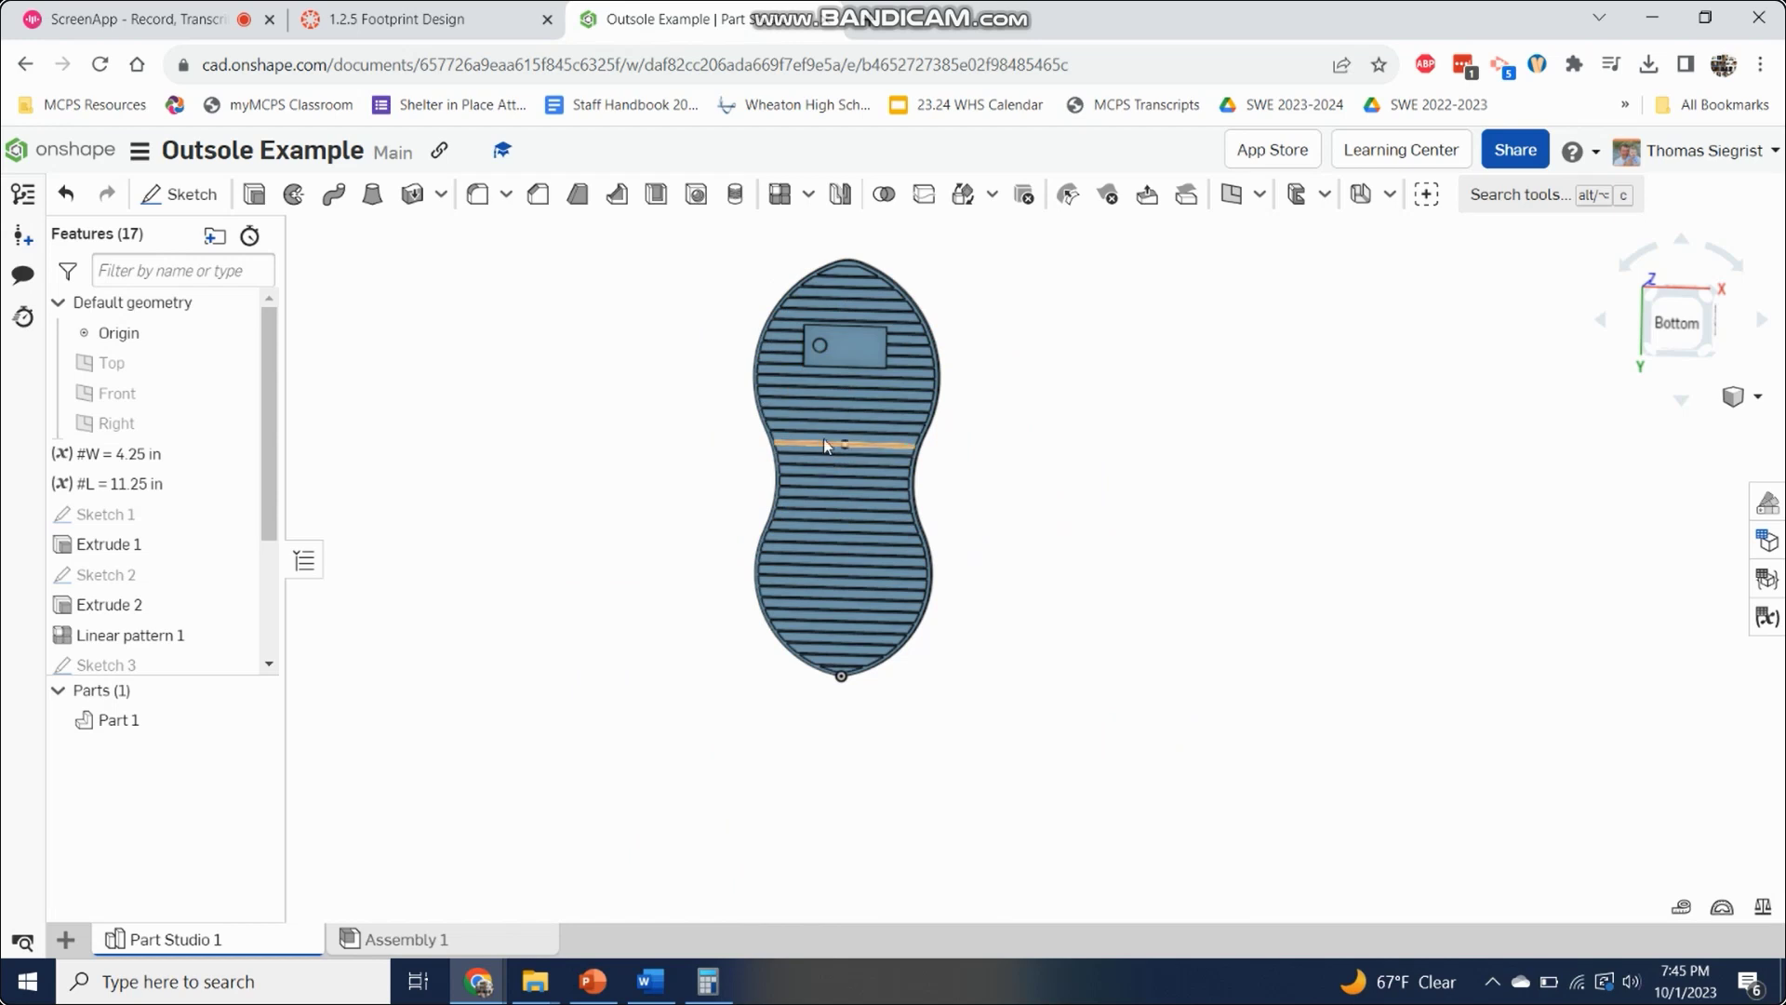
{"action": "scroll", "coordinate": [824, 437], "scroll_direction": "up", "scroll_amount": 2}
{"action": "scroll", "coordinate": [813, 521], "scroll_direction": "up", "scroll_amount": 2}
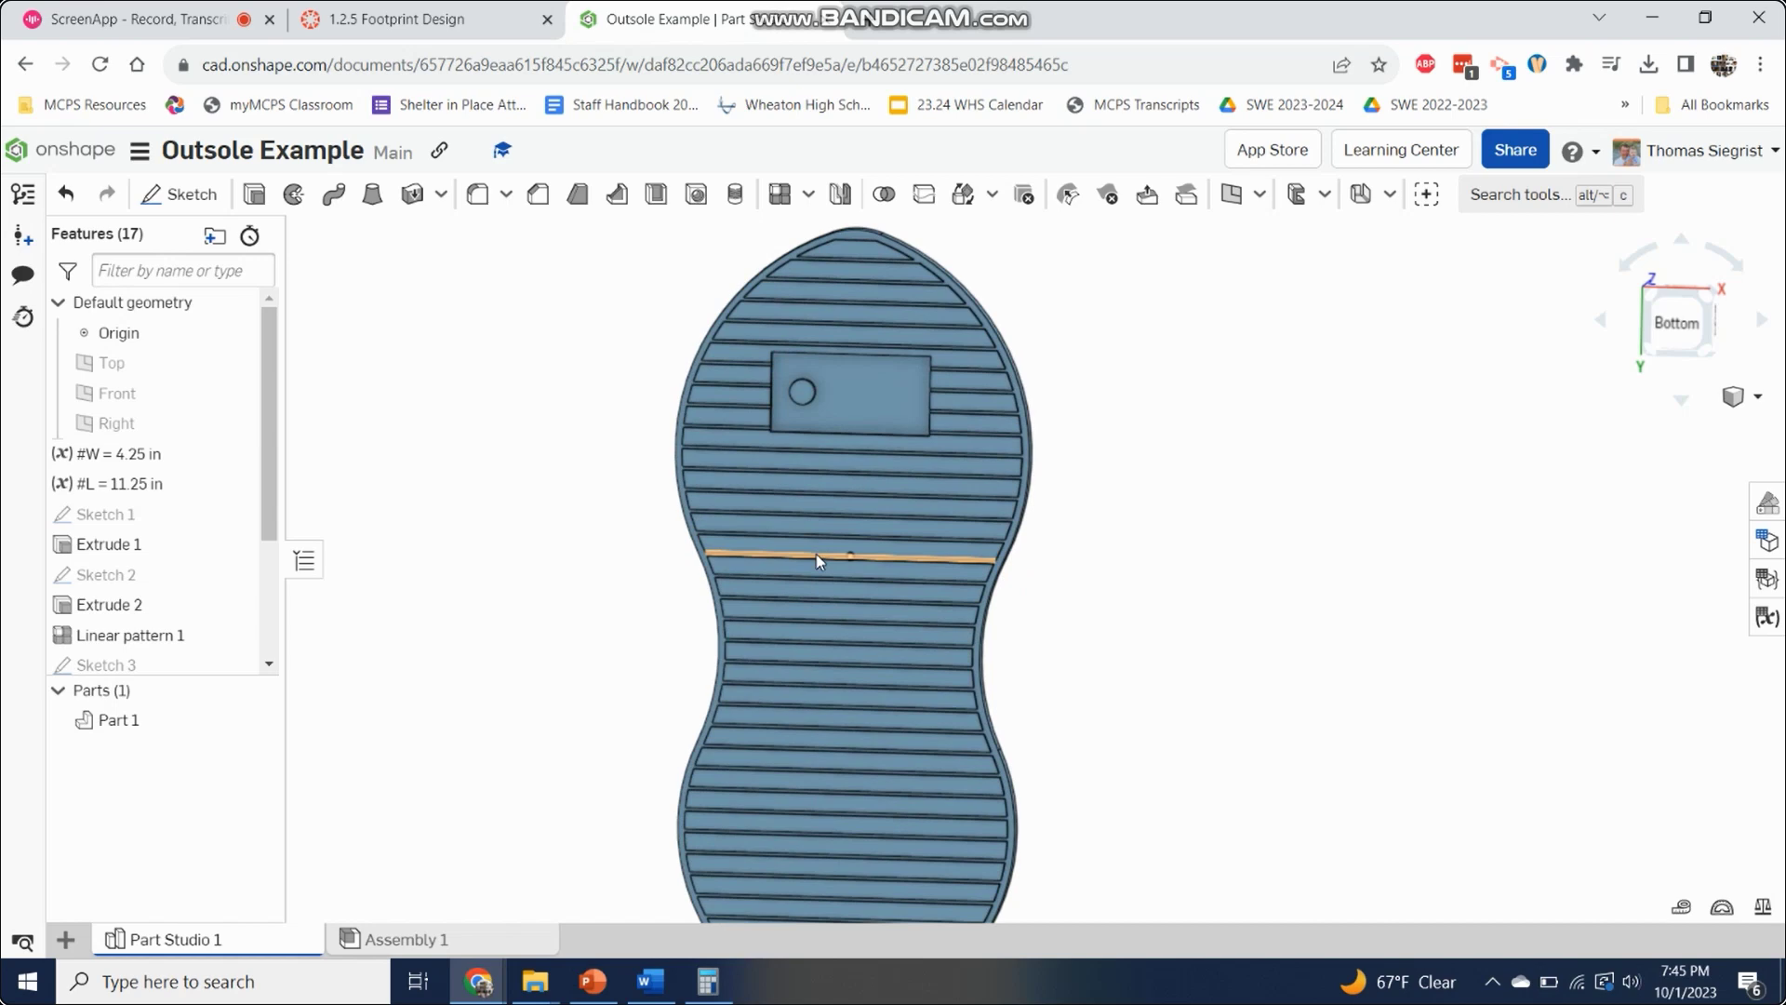
{"action": "left_click", "coordinate": [168, 18]}
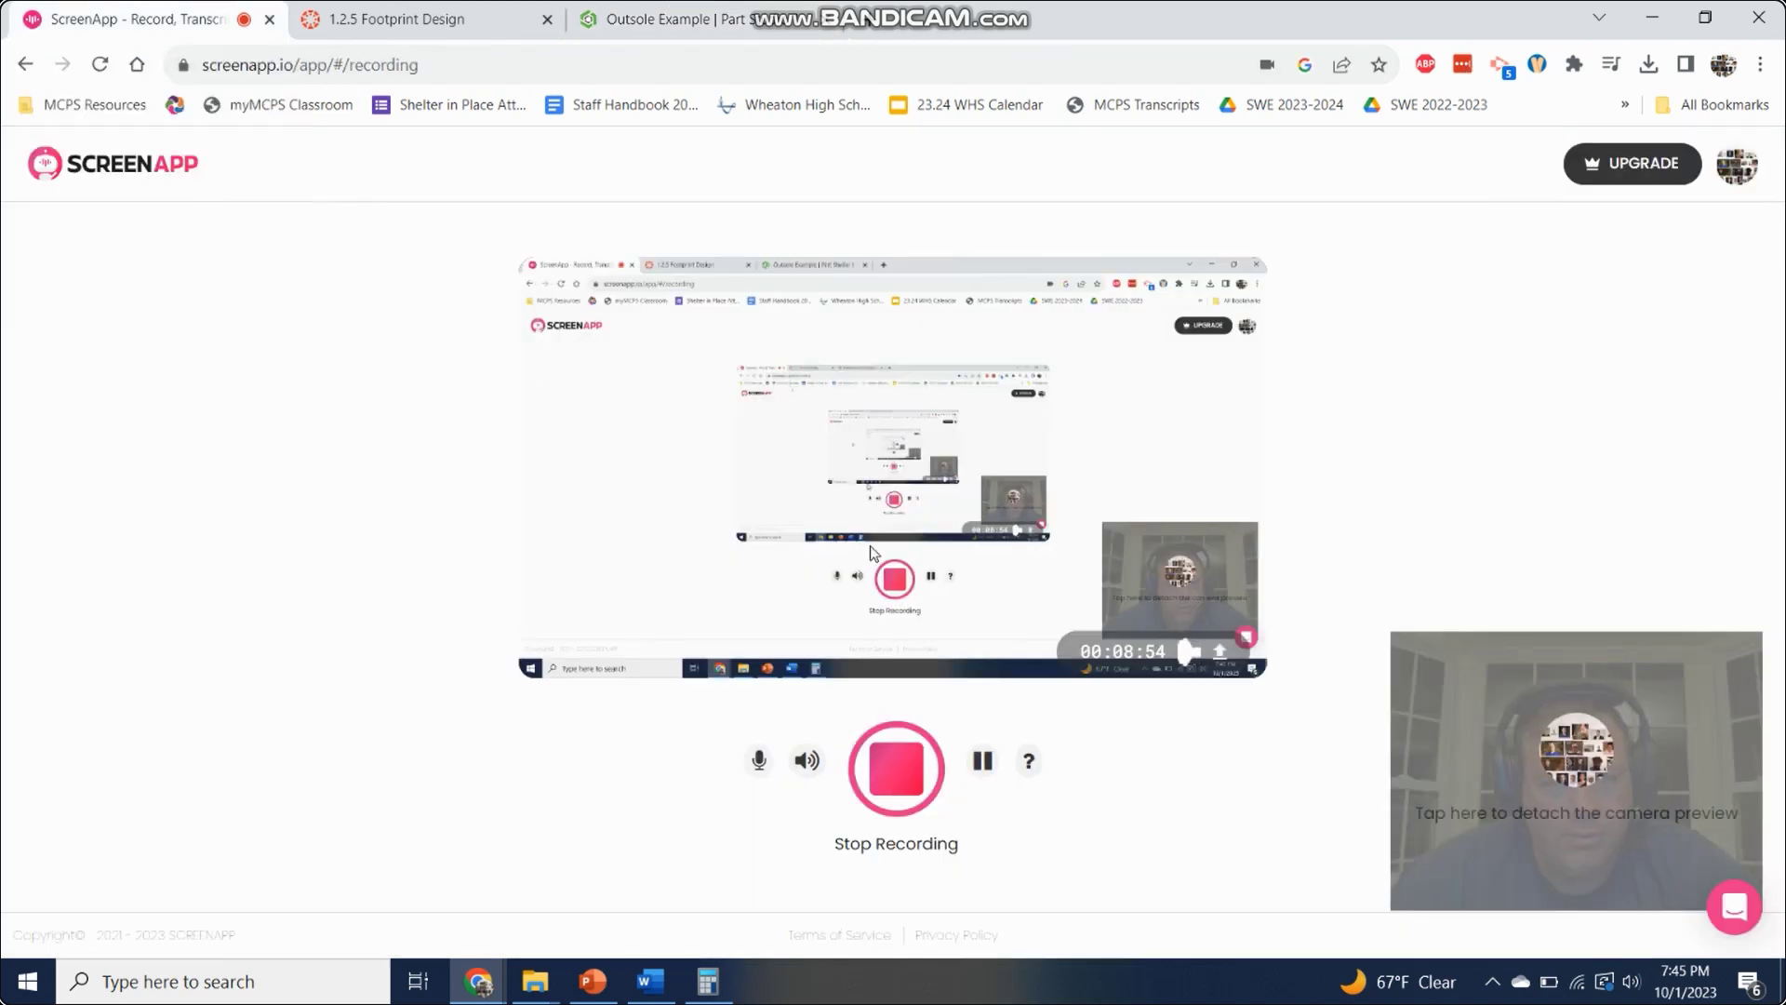